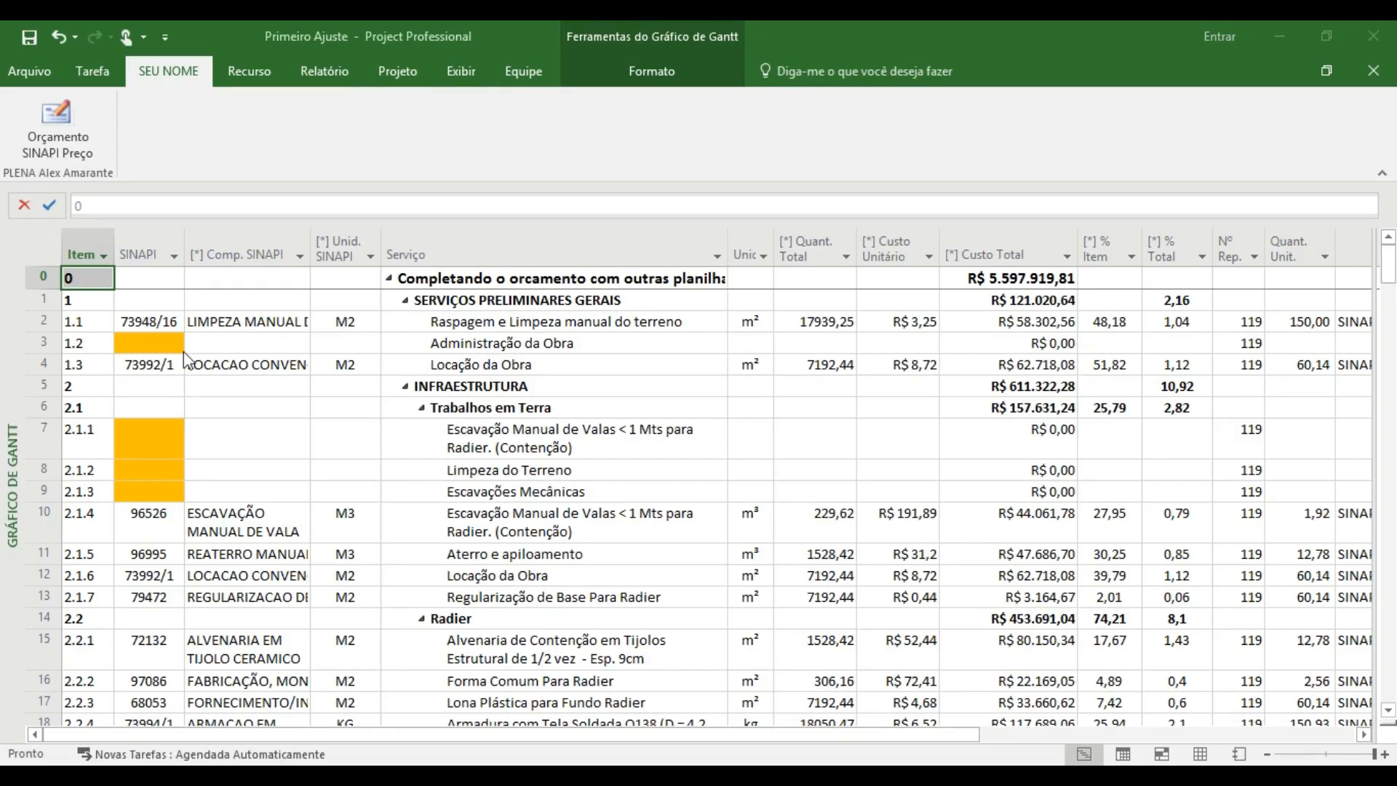
# Step: Examine the highlighted SINAPI cells of item 1.2 and items 2.1.1 to 2.1.3 for missing composition codes
pyautogui.click(155, 352)
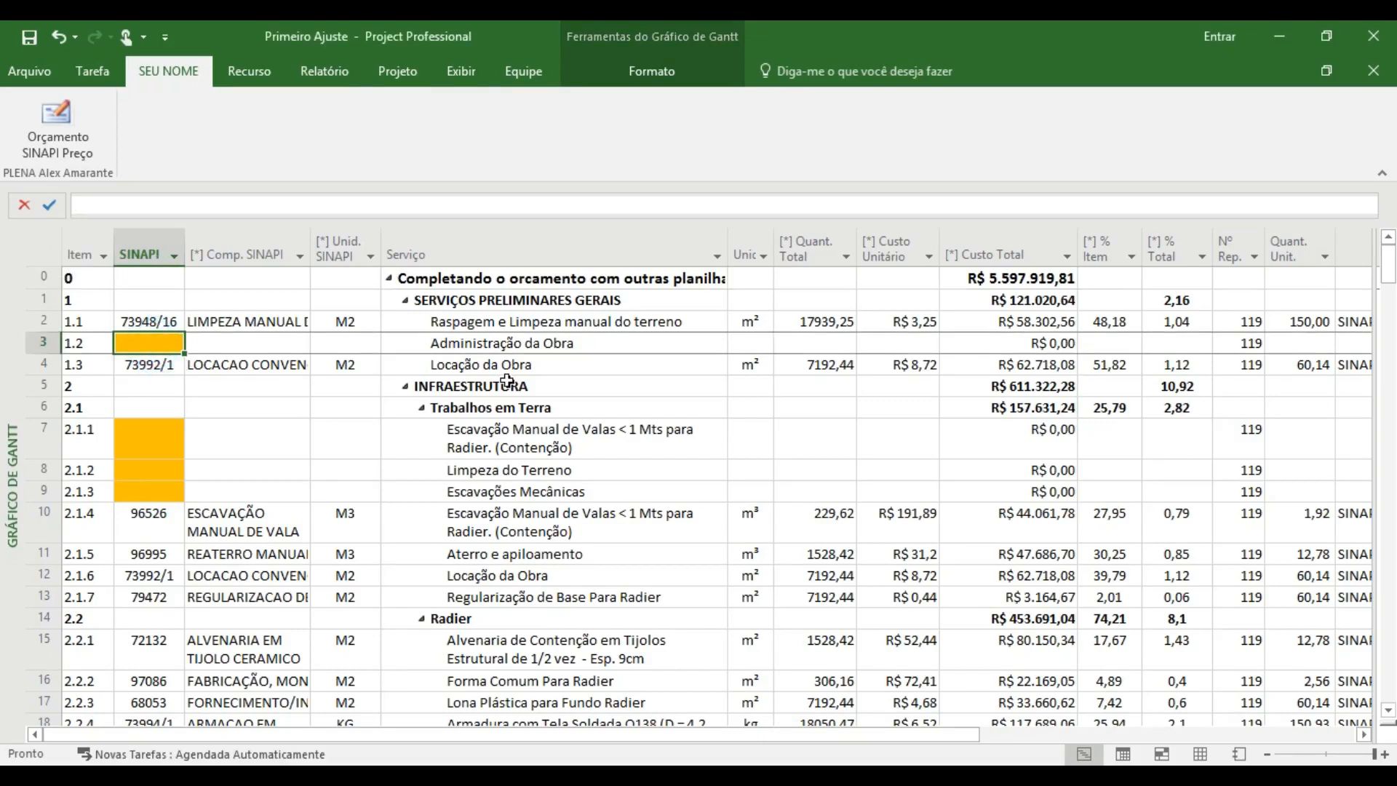
pyautogui.press('Down')
pyautogui.press('Down')
pyautogui.press('Down')
pyautogui.press('Down')
pyautogui.press('Down')
pyautogui.press('Down')
pyautogui.press('Up')
pyautogui.press('Up')
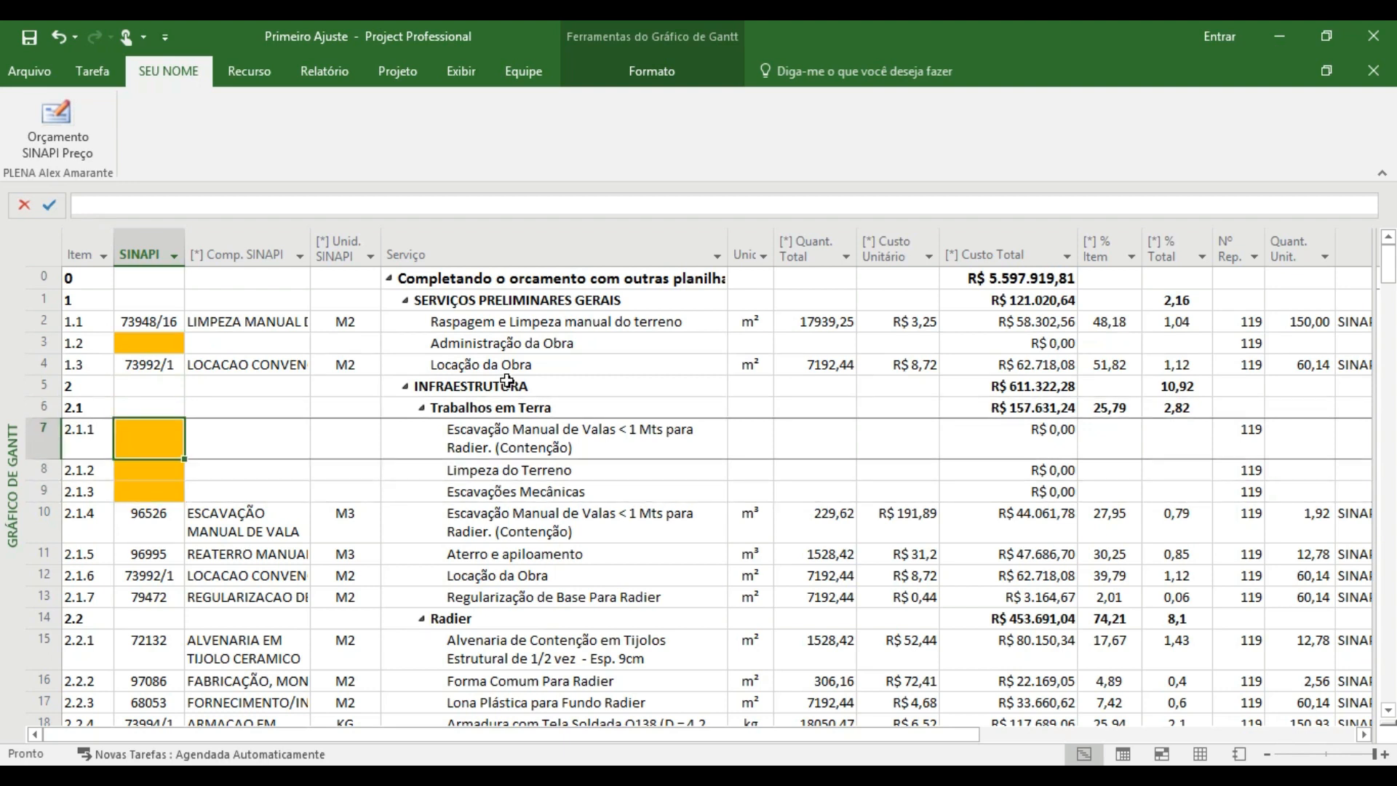
pyautogui.press('Down')
pyautogui.press('Down')
pyautogui.press('Up')
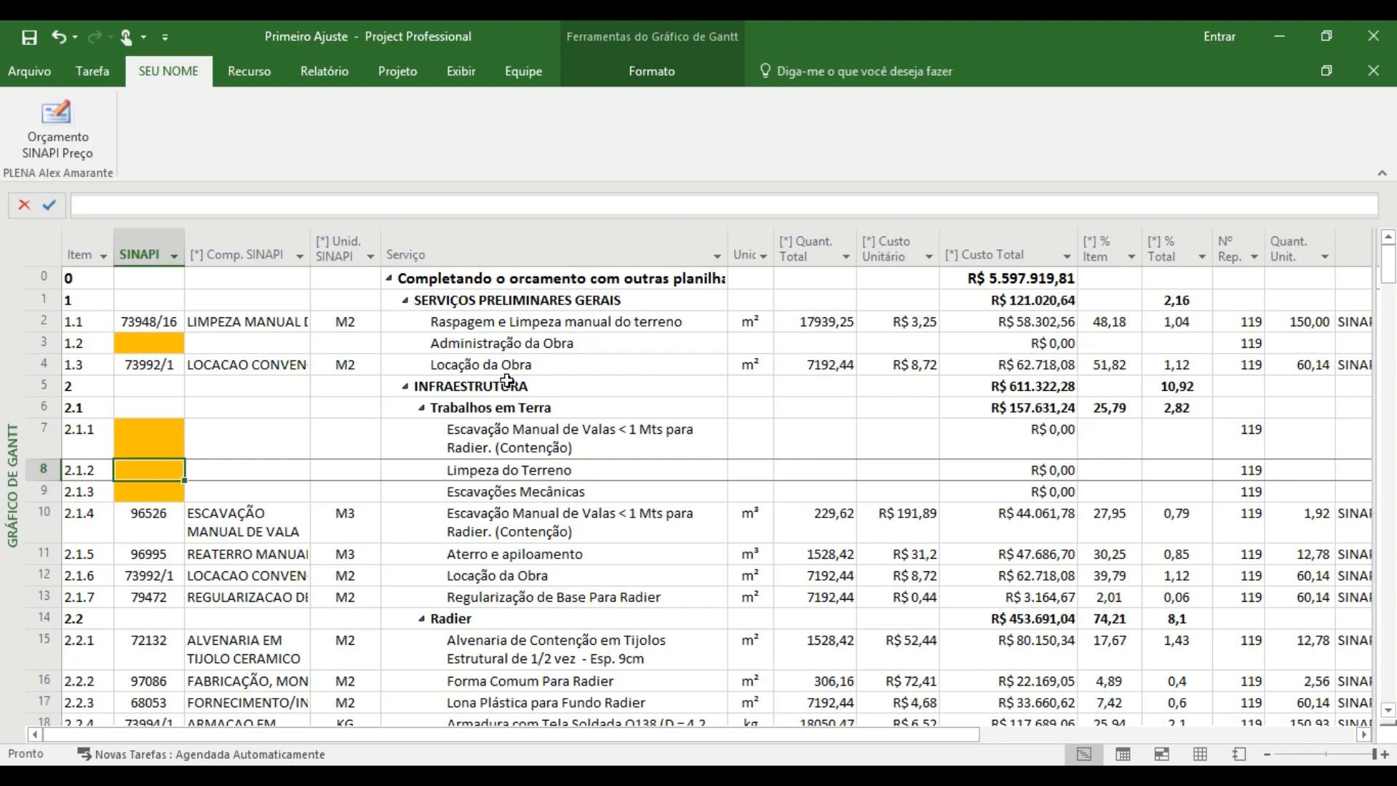
# Step: Look through the SINAPI column for further highlighted cells, from item 2.1.3 down to the Contrapiso service, item 7.1.1
pyautogui.press('Down')
pyautogui.press('Down')
pyautogui.press('Down')
pyautogui.press('Down')
pyautogui.press('Down')
pyautogui.press('Down')
pyautogui.press('Down')
pyautogui.press('Down')
pyautogui.press('Down')
pyautogui.press('Down')
pyautogui.press('Down')
pyautogui.press('Down')
pyautogui.press('Down')
pyautogui.press('Down')
pyautogui.press('Down')
pyautogui.press('Down')
pyautogui.press('Down')
pyautogui.press('Down')
pyautogui.press('Down')
pyautogui.press('Down')
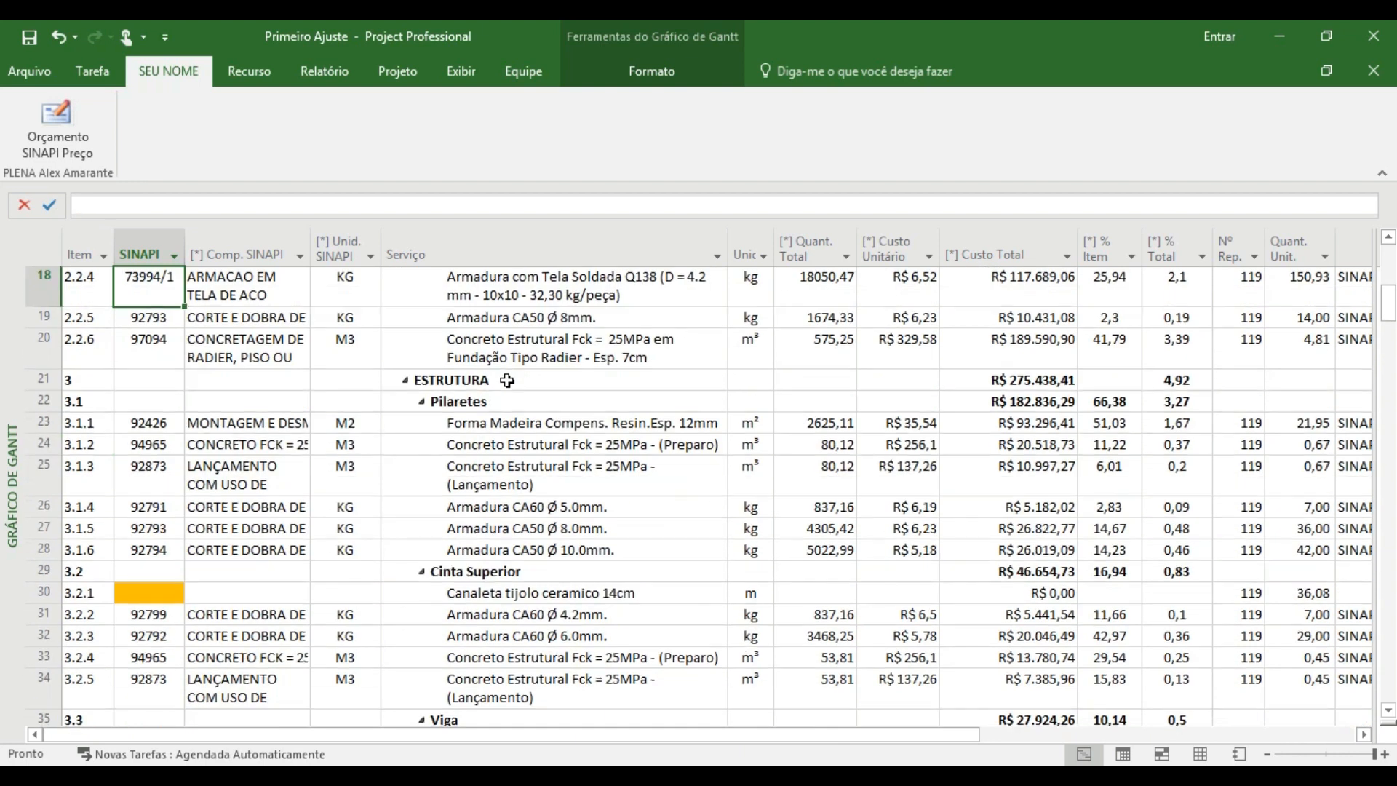
pyautogui.press('Down')
pyautogui.press('Down')
pyautogui.press('Down')
pyautogui.press('Down')
pyautogui.press('Down')
pyautogui.press('Down')
pyautogui.press('Down')
pyautogui.press('Down')
pyautogui.press('Down')
pyautogui.press('Down')
pyautogui.press('Down')
pyautogui.press('Down')
pyautogui.press('Down')
pyautogui.press('Down')
pyautogui.press('Down')
pyautogui.press('Down')
pyautogui.press('Down')
pyautogui.press('Down')
pyautogui.press('Down')
pyautogui.press('Down')
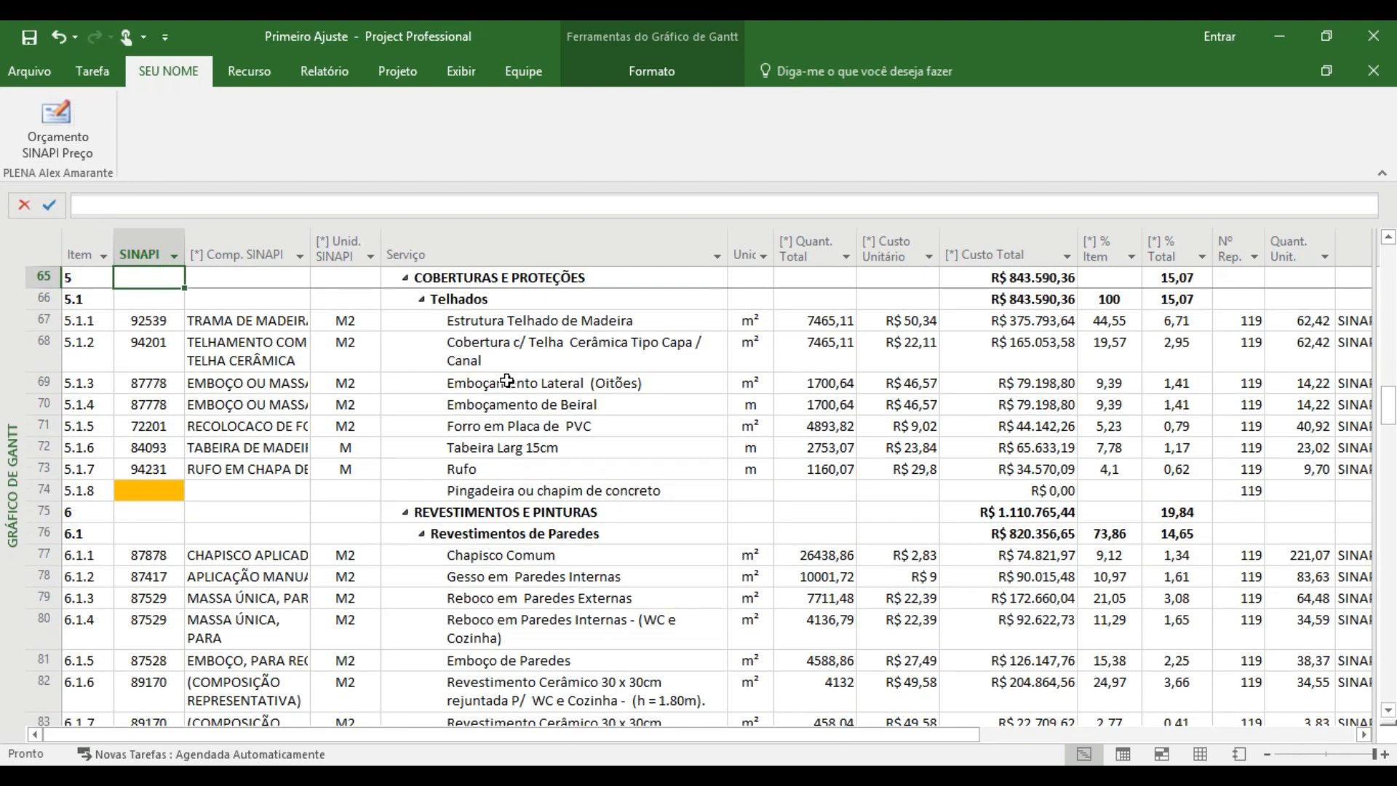
pyautogui.press('Down')
pyautogui.press('Up')
pyautogui.press('Up')
pyautogui.press('Up')
pyautogui.press('Up')
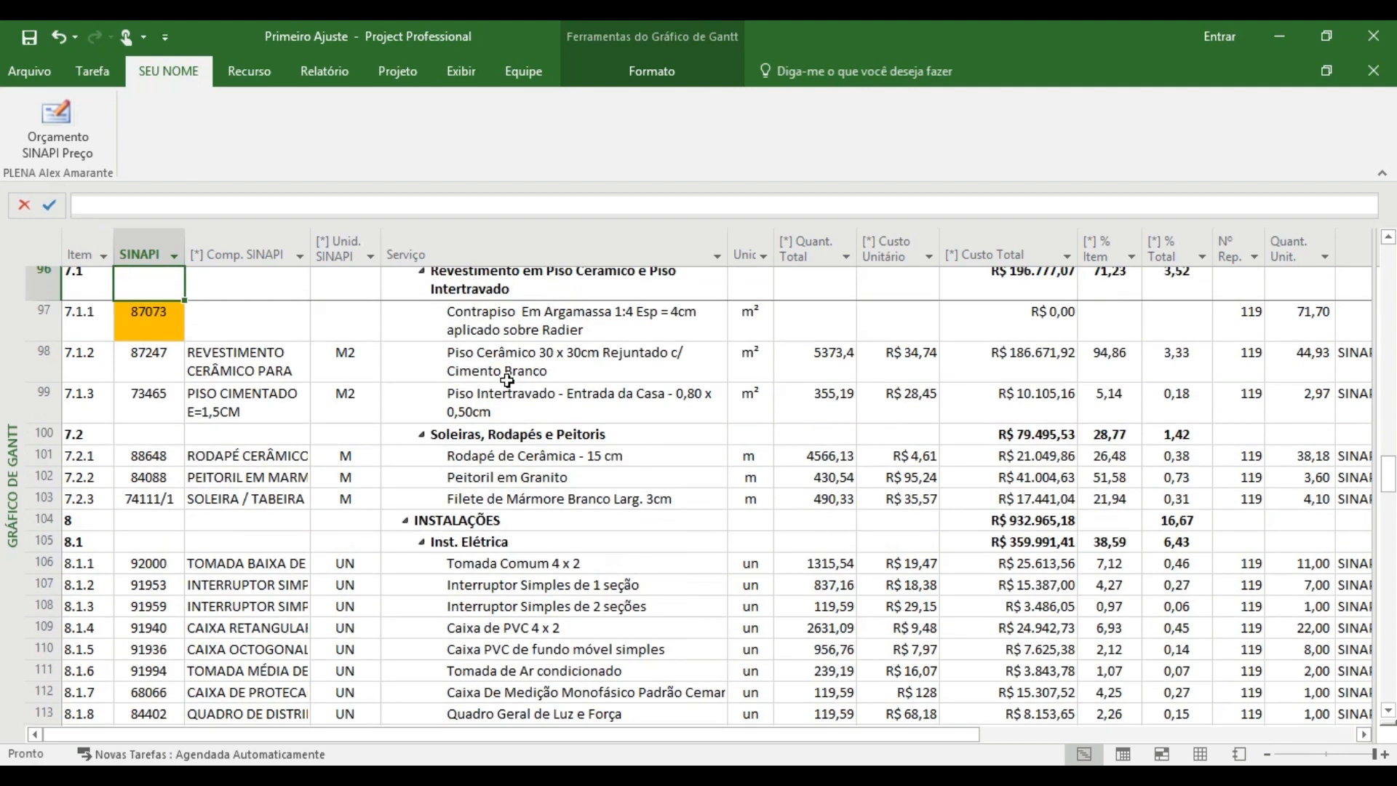
pyautogui.press('Down')
pyautogui.press('Down')
pyautogui.press('Down')
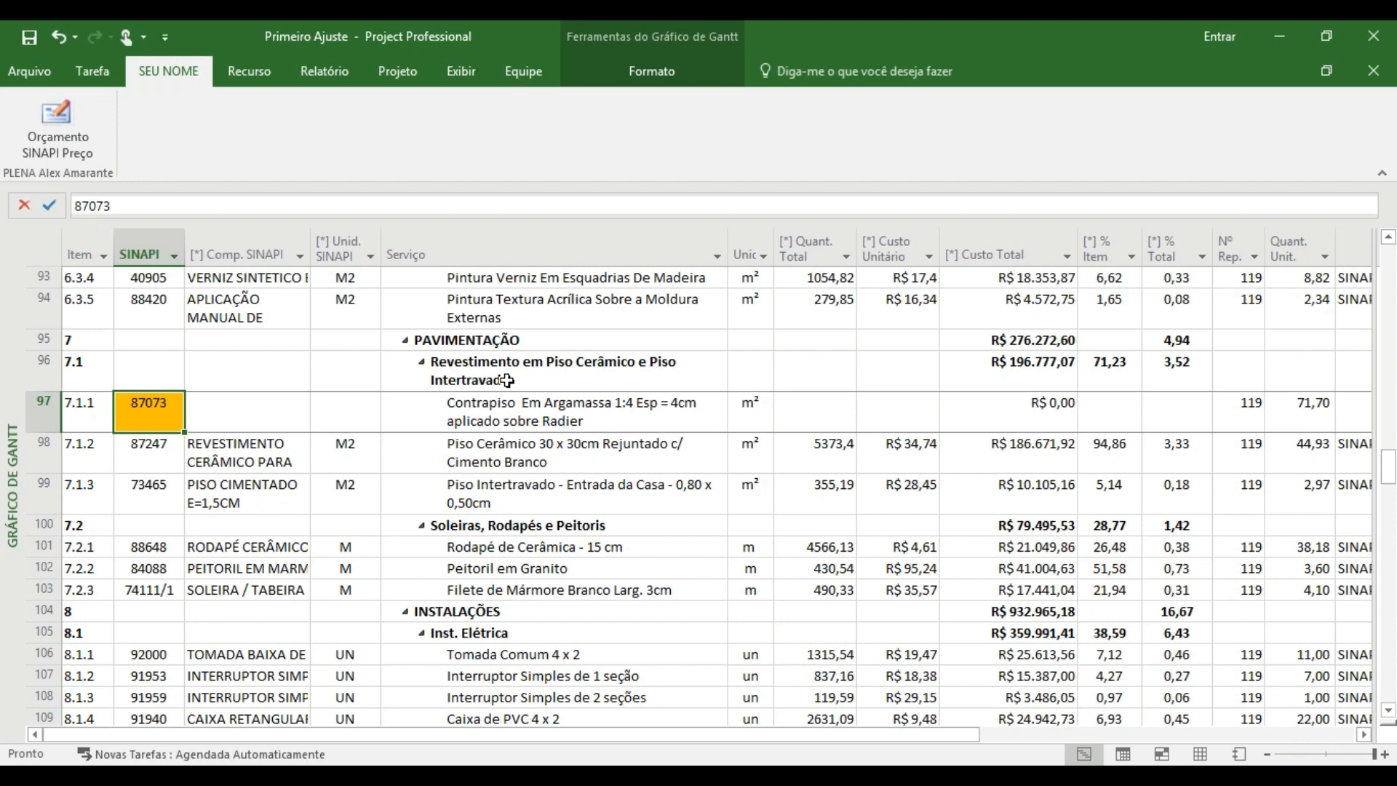
# Step: Check the Contrapiso row's remaining columns and compare its Arquivo and Local Arquivo fields with those of item 7.1.2
pyautogui.press('Tab')
pyautogui.press('Tab')
pyautogui.press('Tab')
pyautogui.press('Tab')
pyautogui.press('Tab')
pyautogui.press('Tab')
pyautogui.press('Tab')
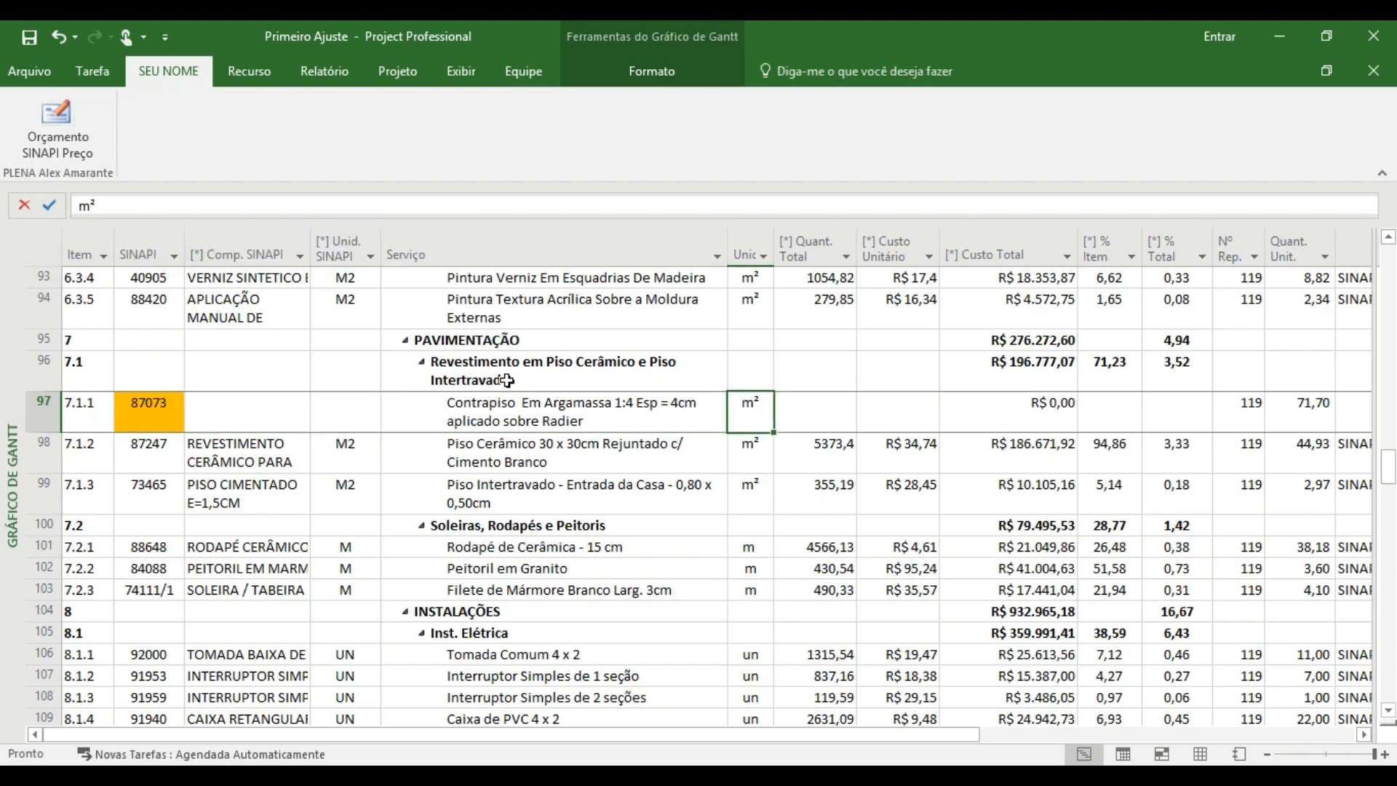
pyautogui.press('Tab')
pyautogui.press('Tab')
pyautogui.press('Tab')
pyautogui.press('Tab')
pyautogui.press('Tab')
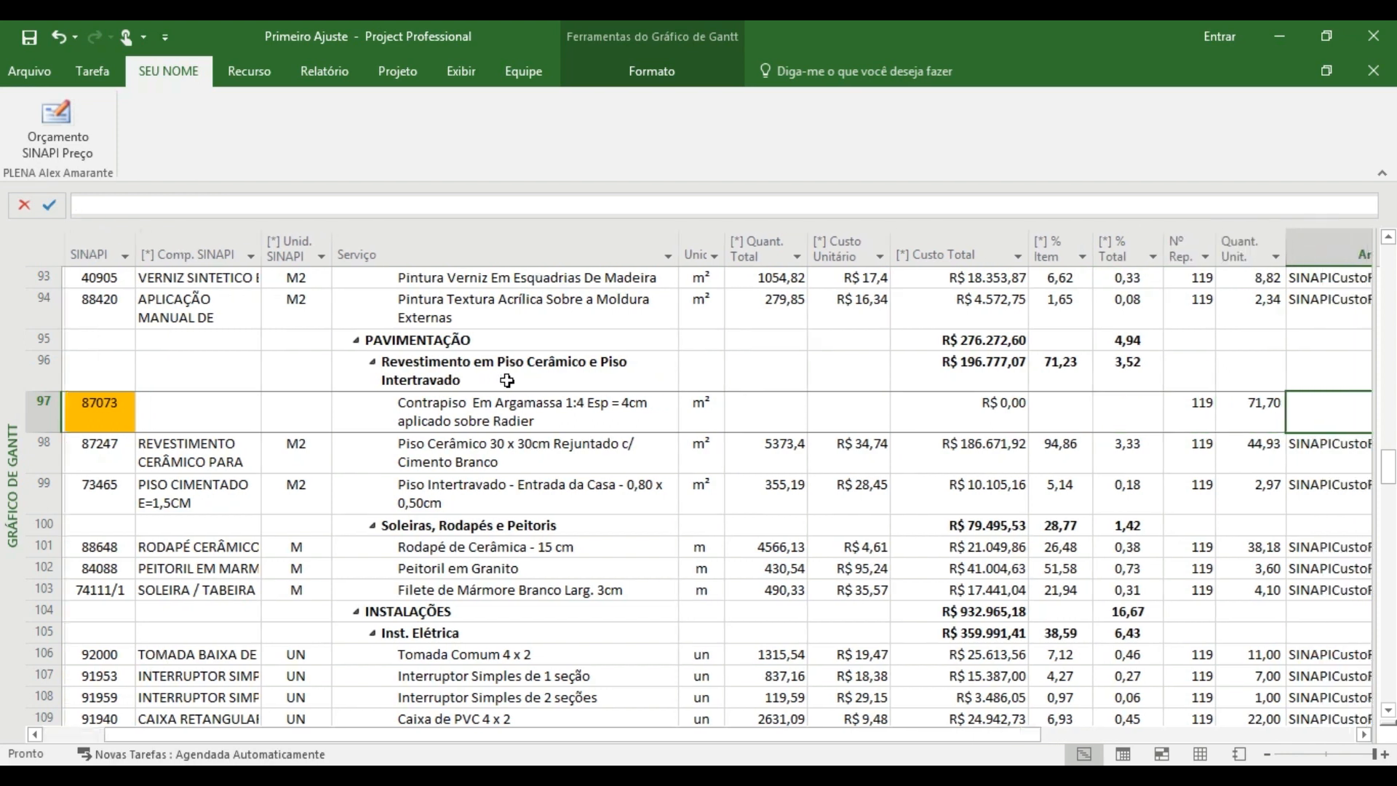
pyautogui.press('Tab')
pyautogui.hotkey('shift', 'Tab')
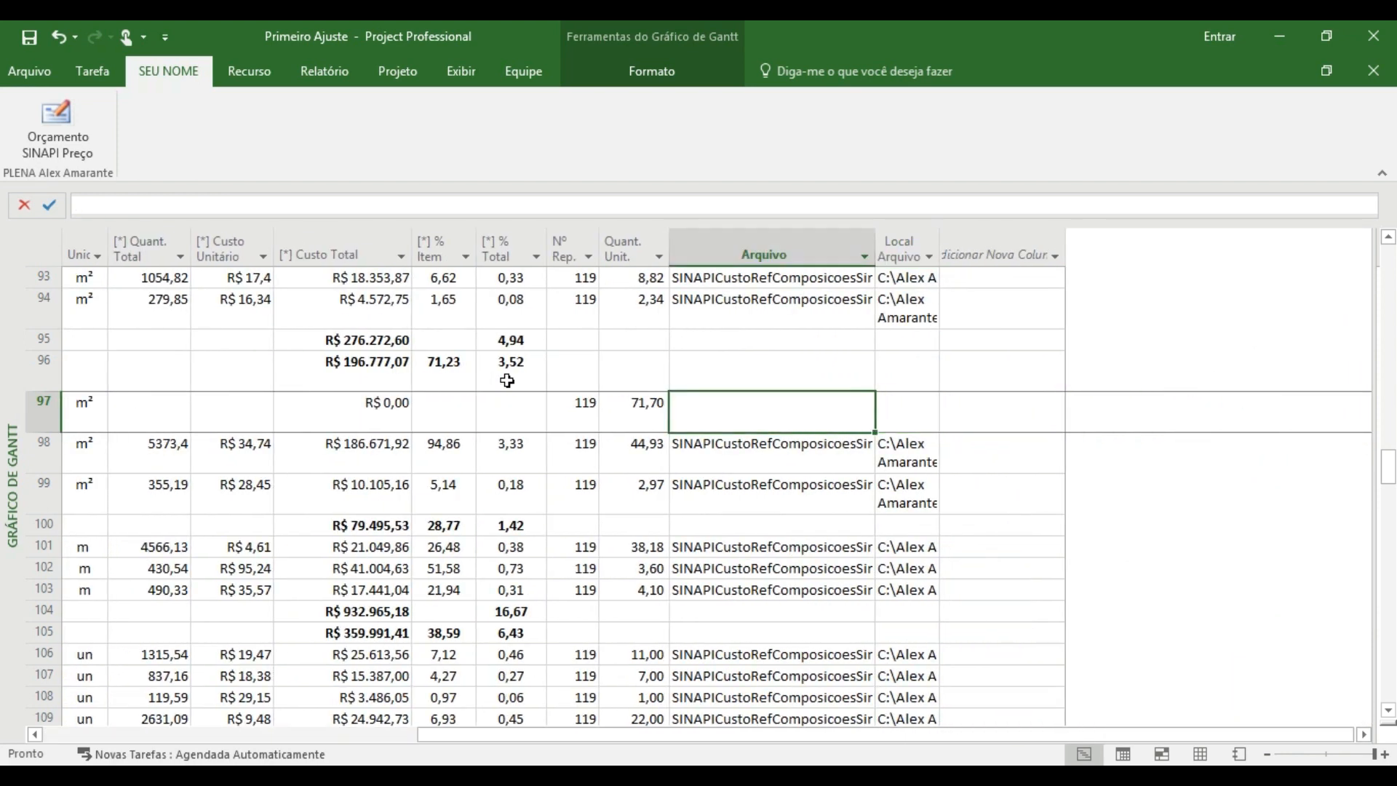
pyautogui.press('Tab')
pyautogui.hotkey('shift', 'Tab')
pyautogui.press('Down')
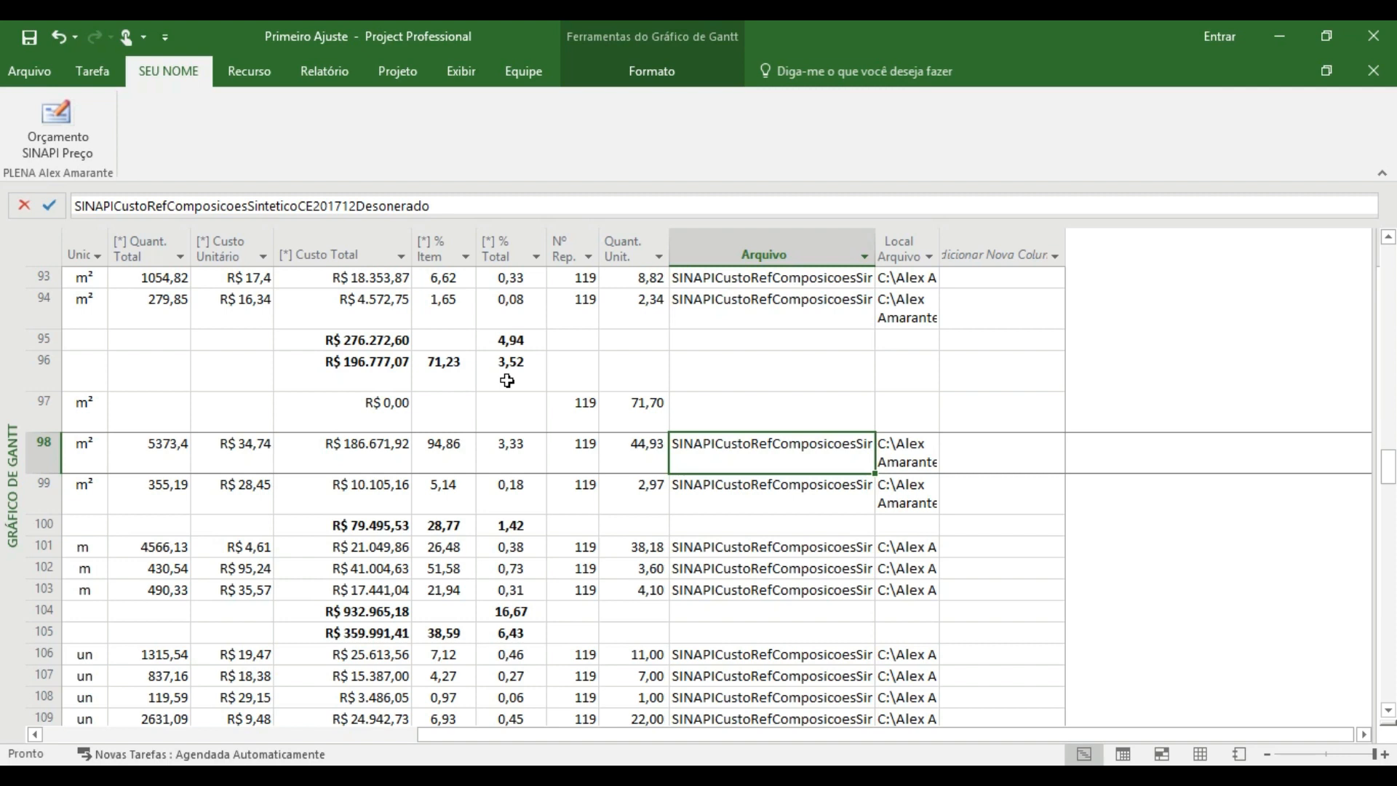
pyautogui.press('Tab')
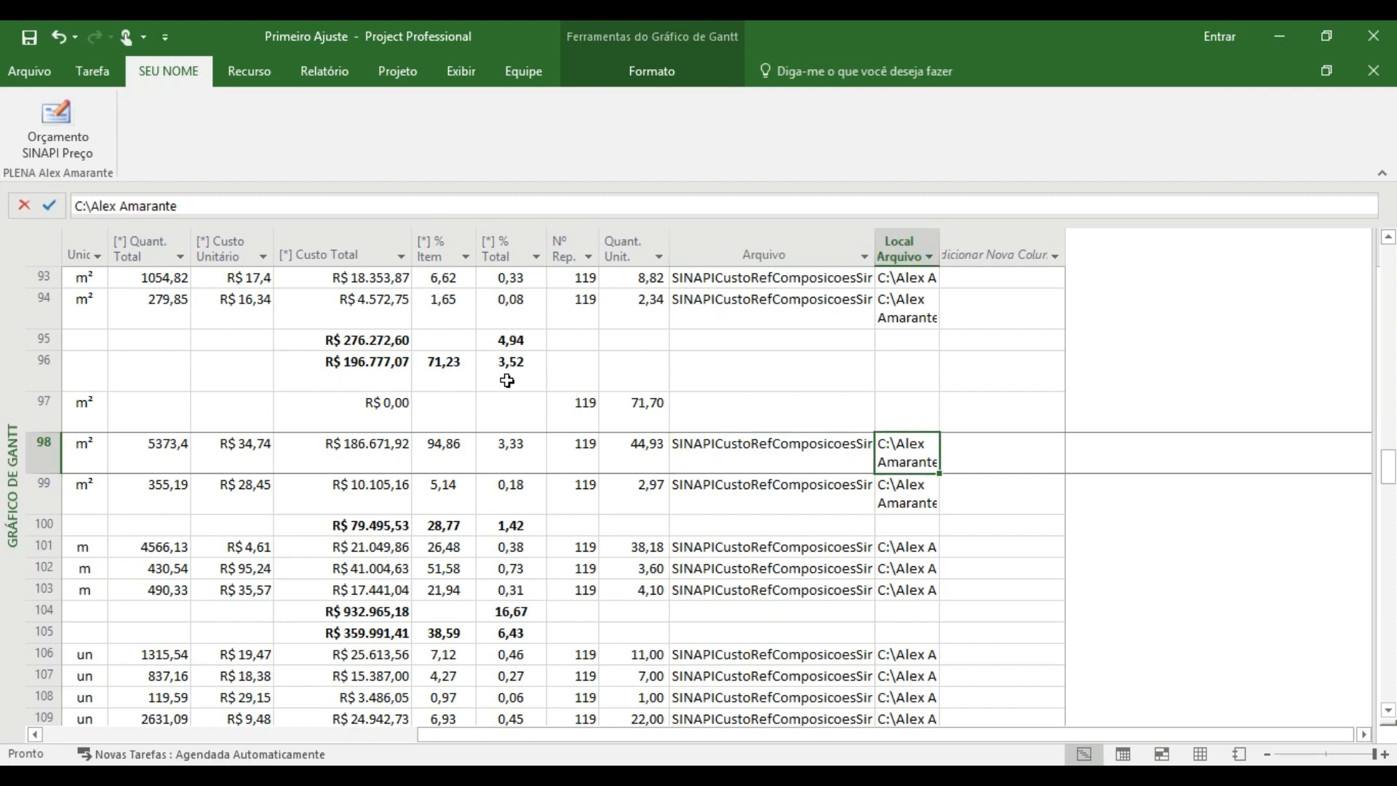
pyautogui.hotkey('shift', 'Tab')
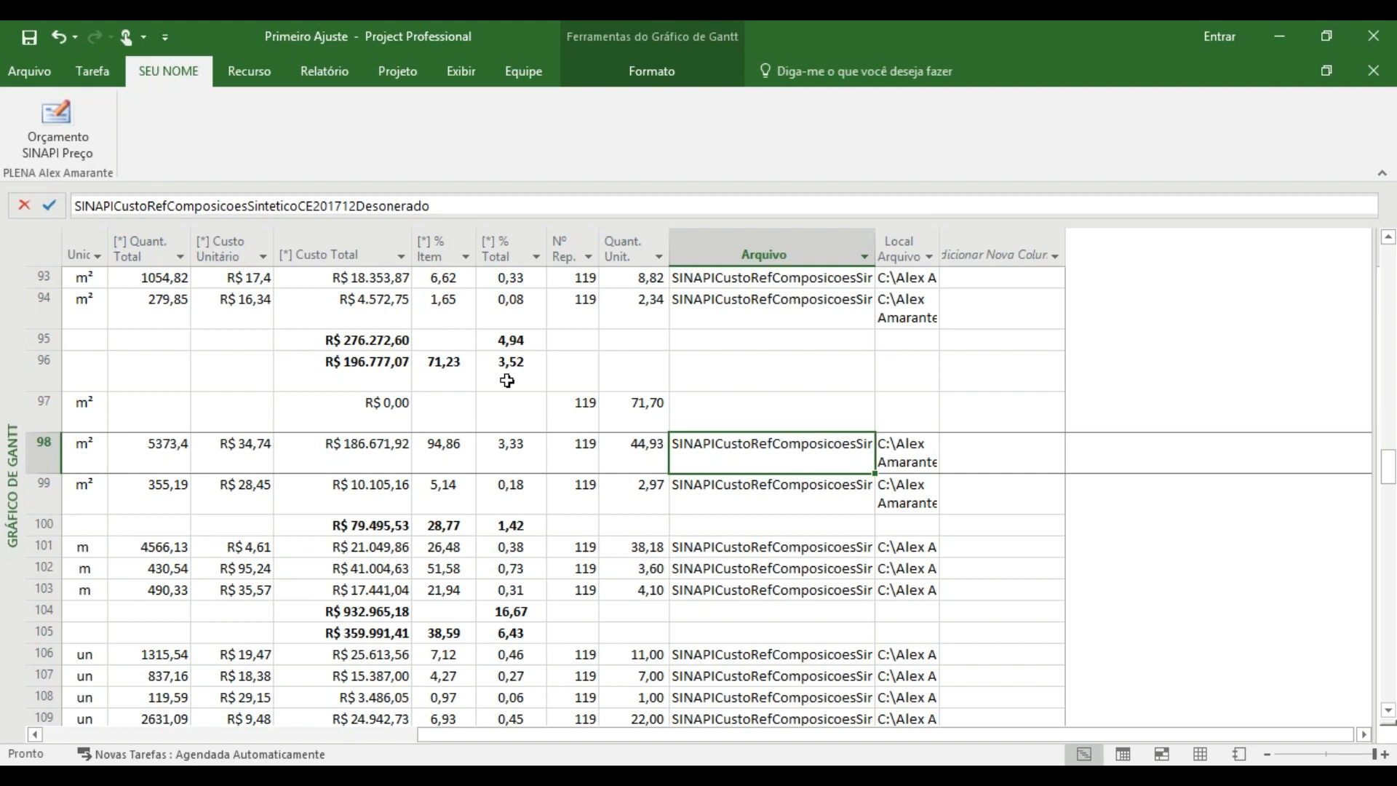
# Step: Compare the SINAPI codes of items 7.1.1 and 7.1.2, and read item 7.1.2's SINAPI composition and unit
pyautogui.press('Left')
pyautogui.press('Left')
pyautogui.press('Left')
pyautogui.press('Left')
pyautogui.press('Left')
pyautogui.press('Left')
pyautogui.press('Left')
pyautogui.press('Left')
pyautogui.press('Left')
pyautogui.press('Left')
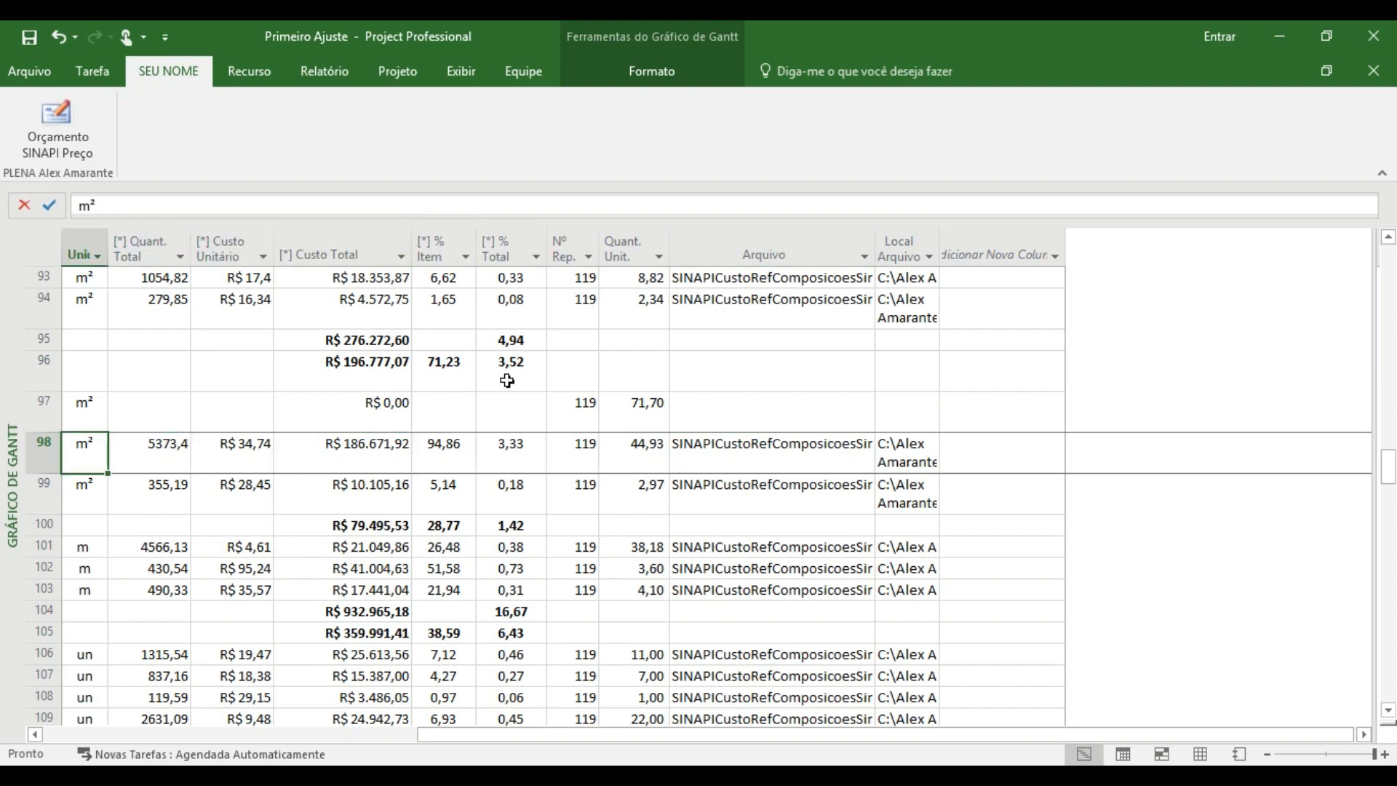
pyautogui.press('Left')
pyautogui.press('Left')
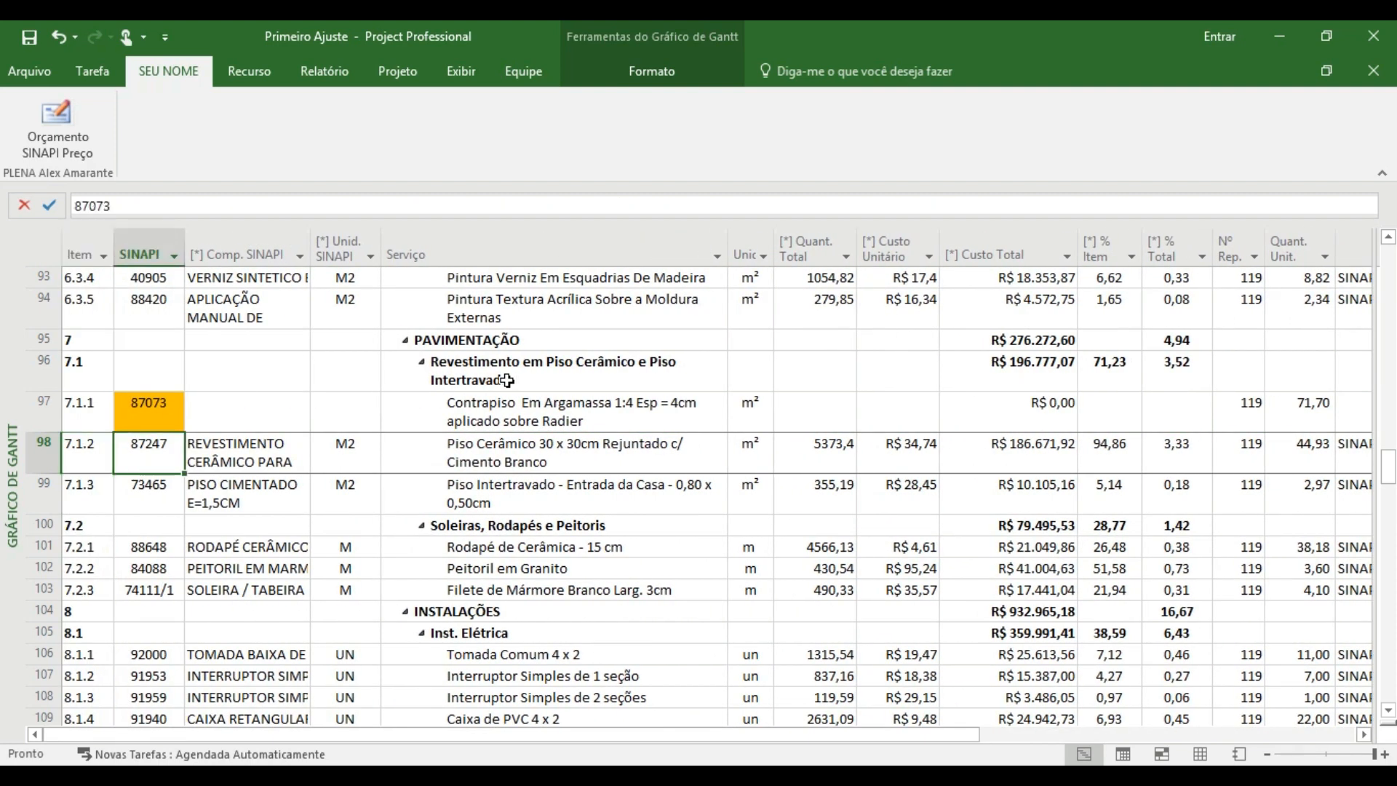
pyautogui.press('Up')
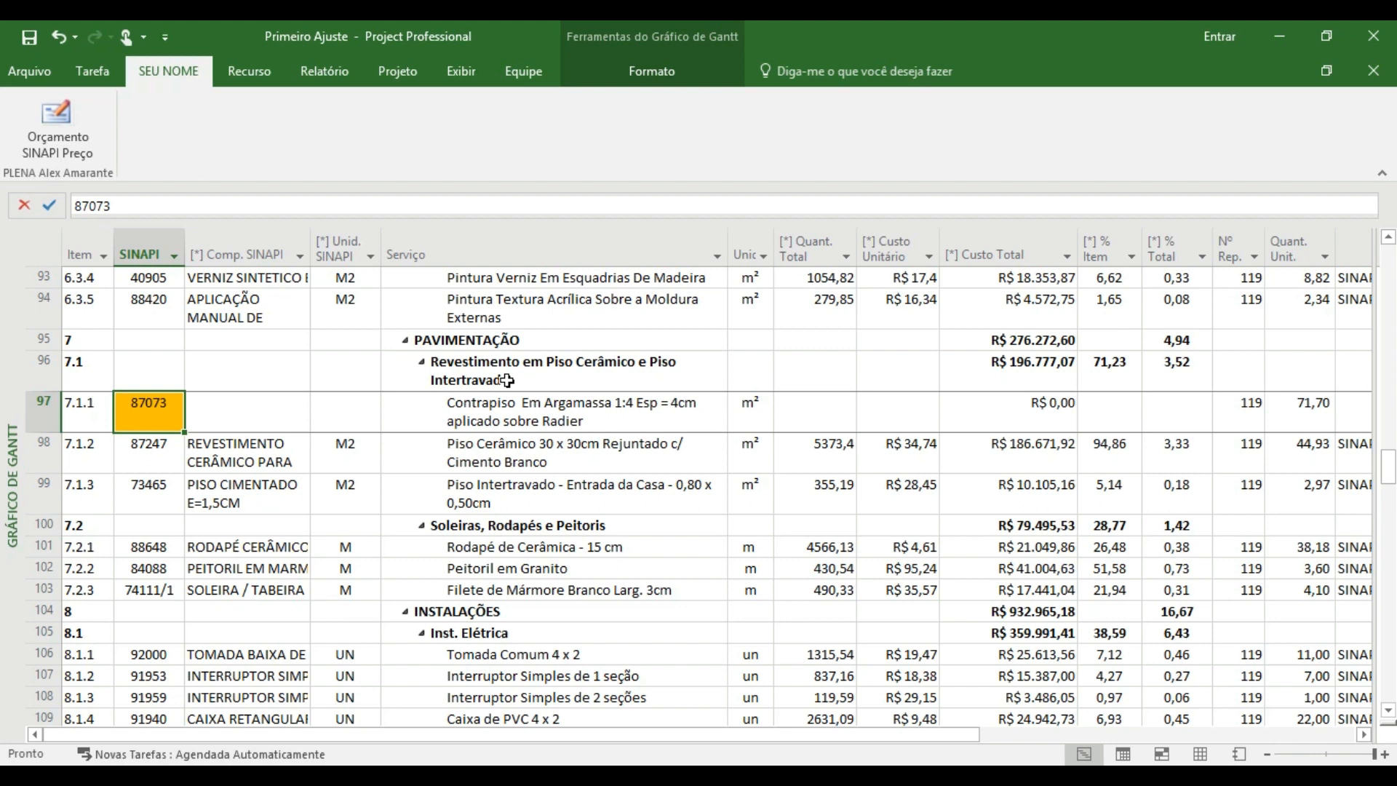
pyautogui.press('Down')
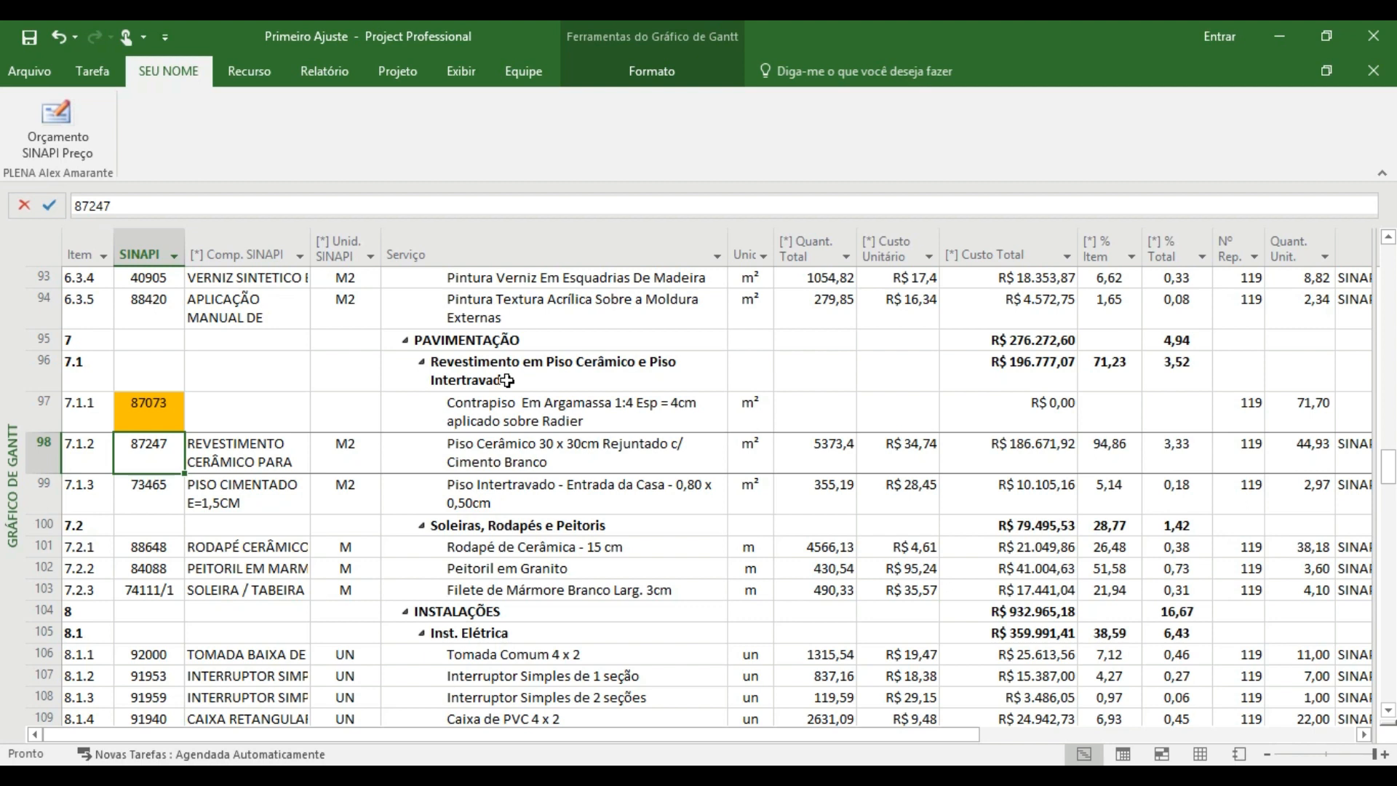
pyautogui.press('Right')
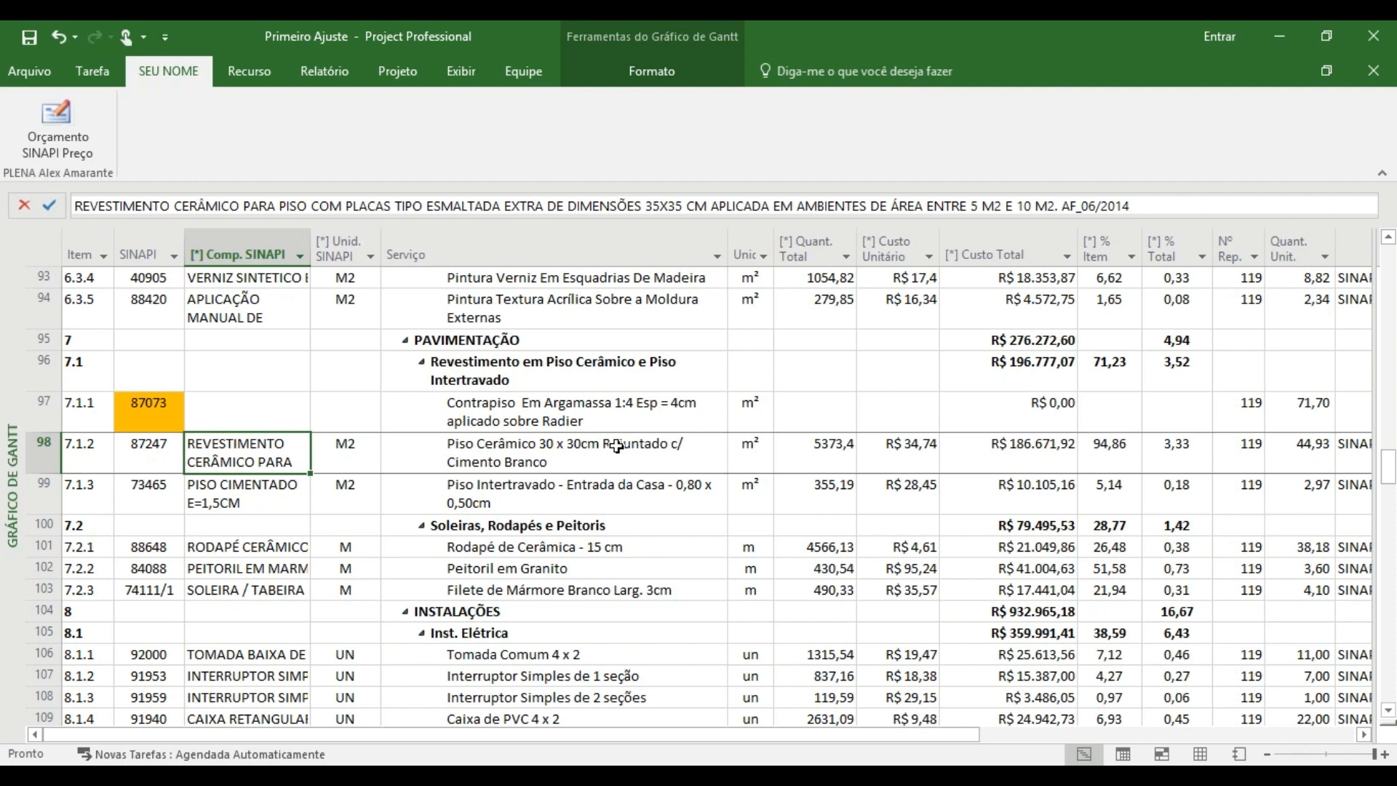
pyautogui.press('Right')
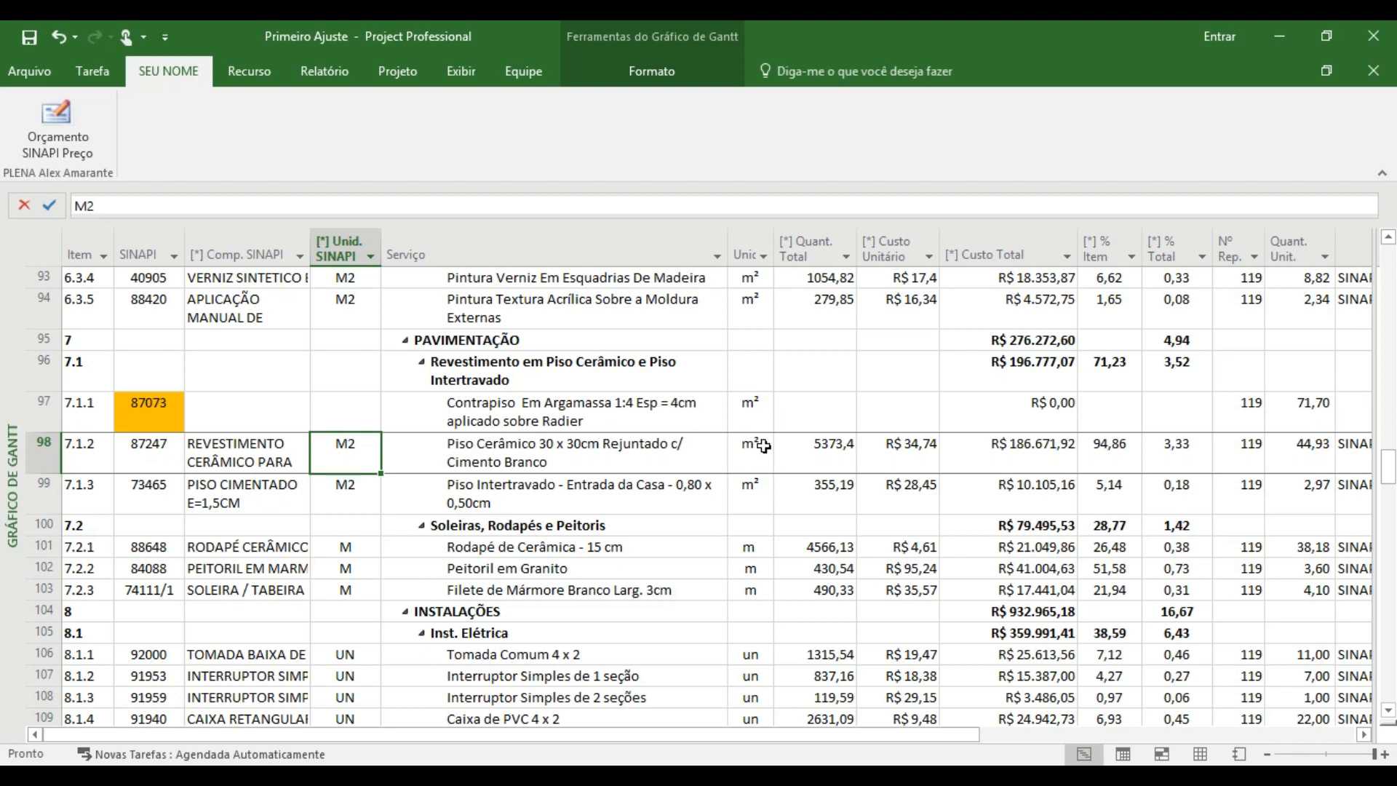
# Step: Check the Contrapiso item's SINAPI code, composition, unit and service description
pyautogui.click(162, 421)
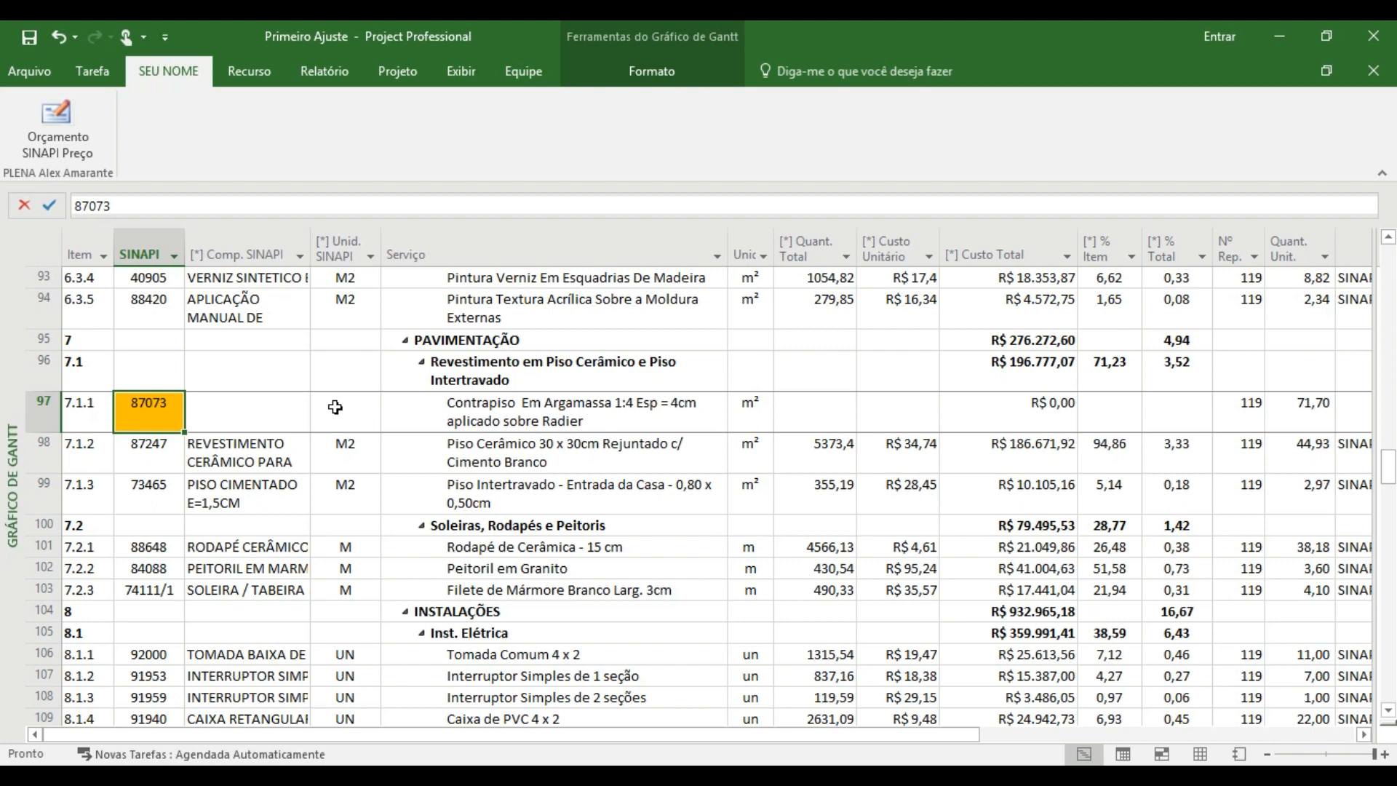
pyautogui.press('Right')
pyautogui.press('Left')
pyautogui.press('Right')
pyautogui.press('Right')
pyautogui.press('Right')
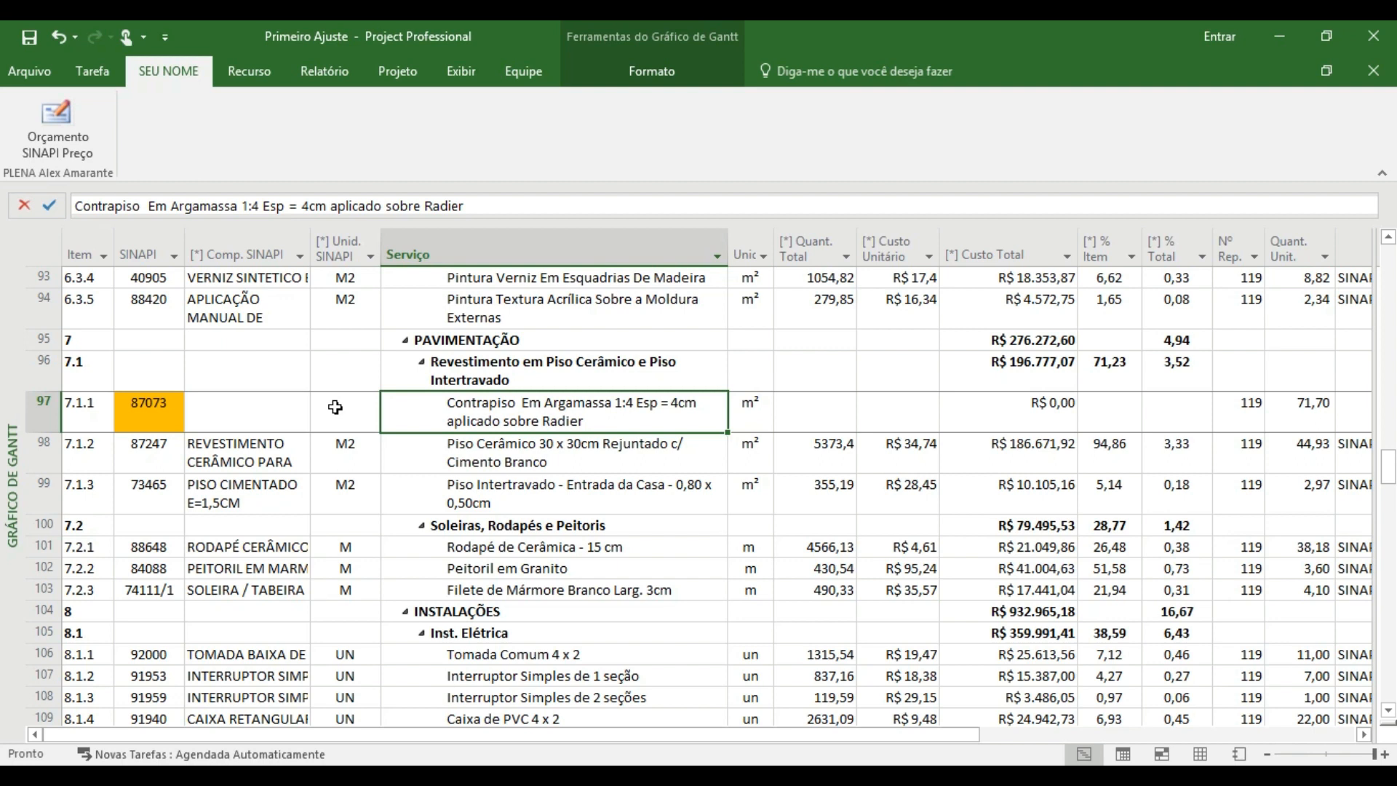
# Step: Inspect the full source spreadsheet name in the Arquivo field of item 7.1.2, leaving the value unchanged
pyautogui.press('Down')
pyautogui.press('Right')
pyautogui.press('Right')
pyautogui.press('Right')
pyautogui.press('Right')
pyautogui.press('Right')
pyautogui.press('Right')
pyautogui.press('Right')
pyautogui.press('Right')
pyautogui.press('Right')
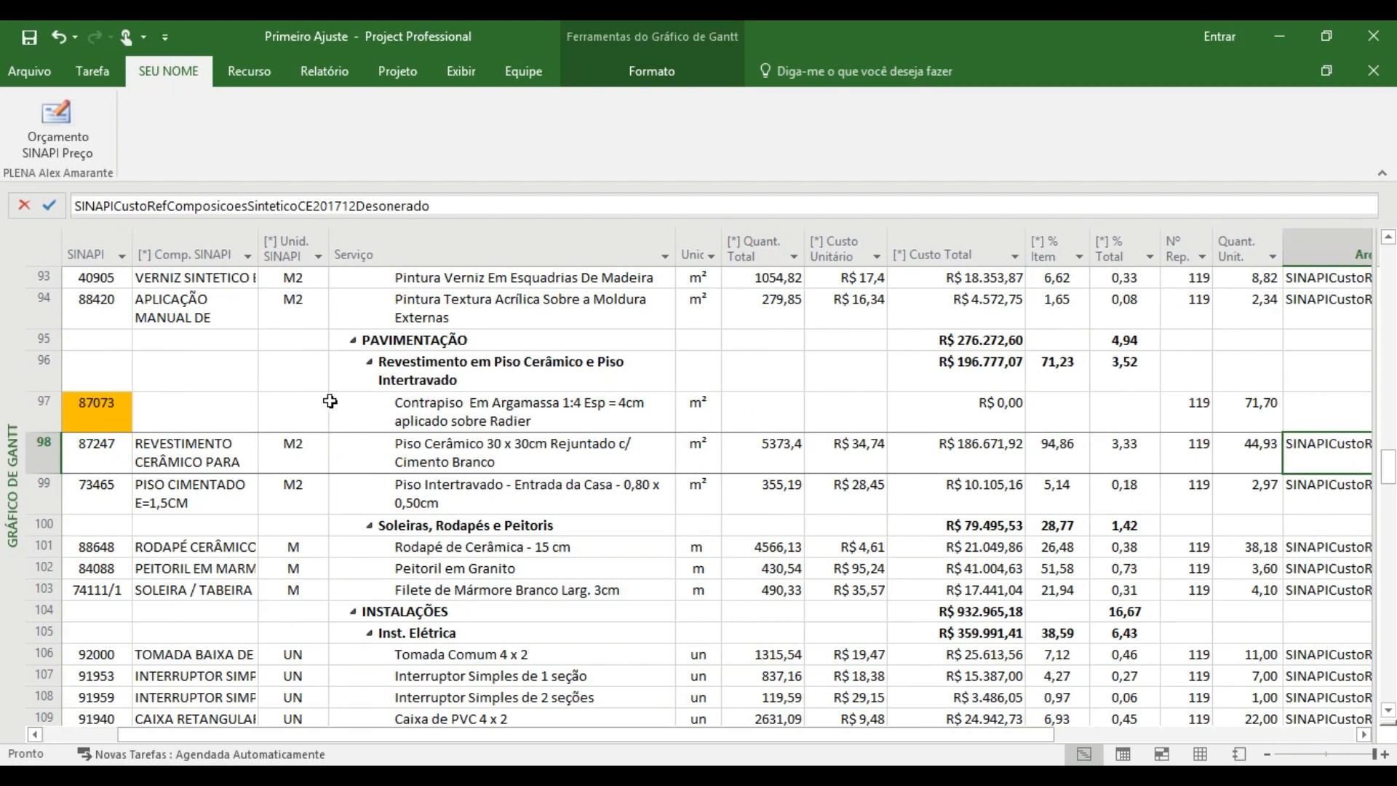
pyautogui.click(477, 203)
pyautogui.doubleClick(477, 203)
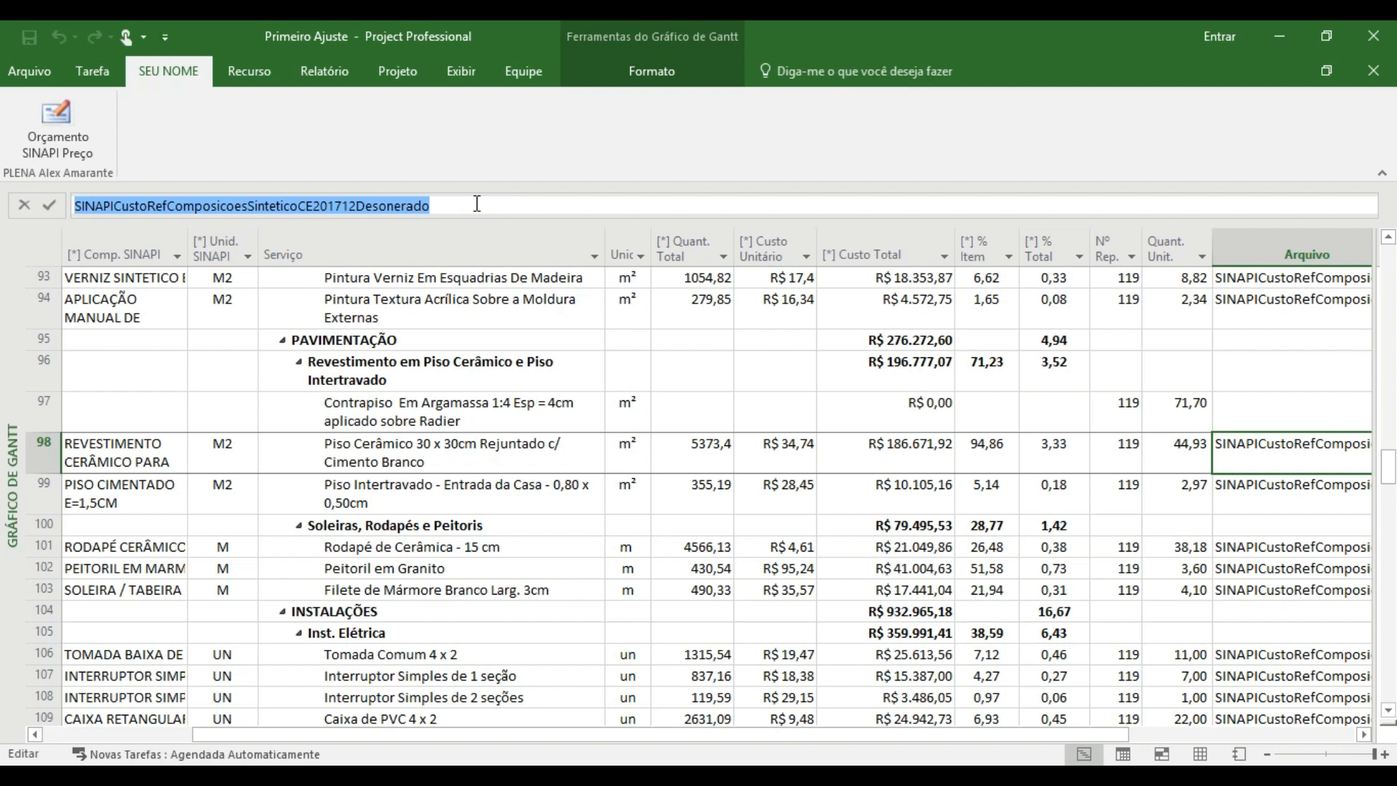
pyautogui.press('Return')
# Step: Return to the SINAPI column and look further down for highlighted codes, as far as item 8.7.1.1
pyautogui.press('Left')
pyautogui.press('Left')
pyautogui.press('Left')
pyautogui.press('Left')
pyautogui.press('Left')
pyautogui.press('Left')
pyautogui.press('Left')
pyautogui.press('Left')
pyautogui.press('Left')
pyautogui.press('Left')
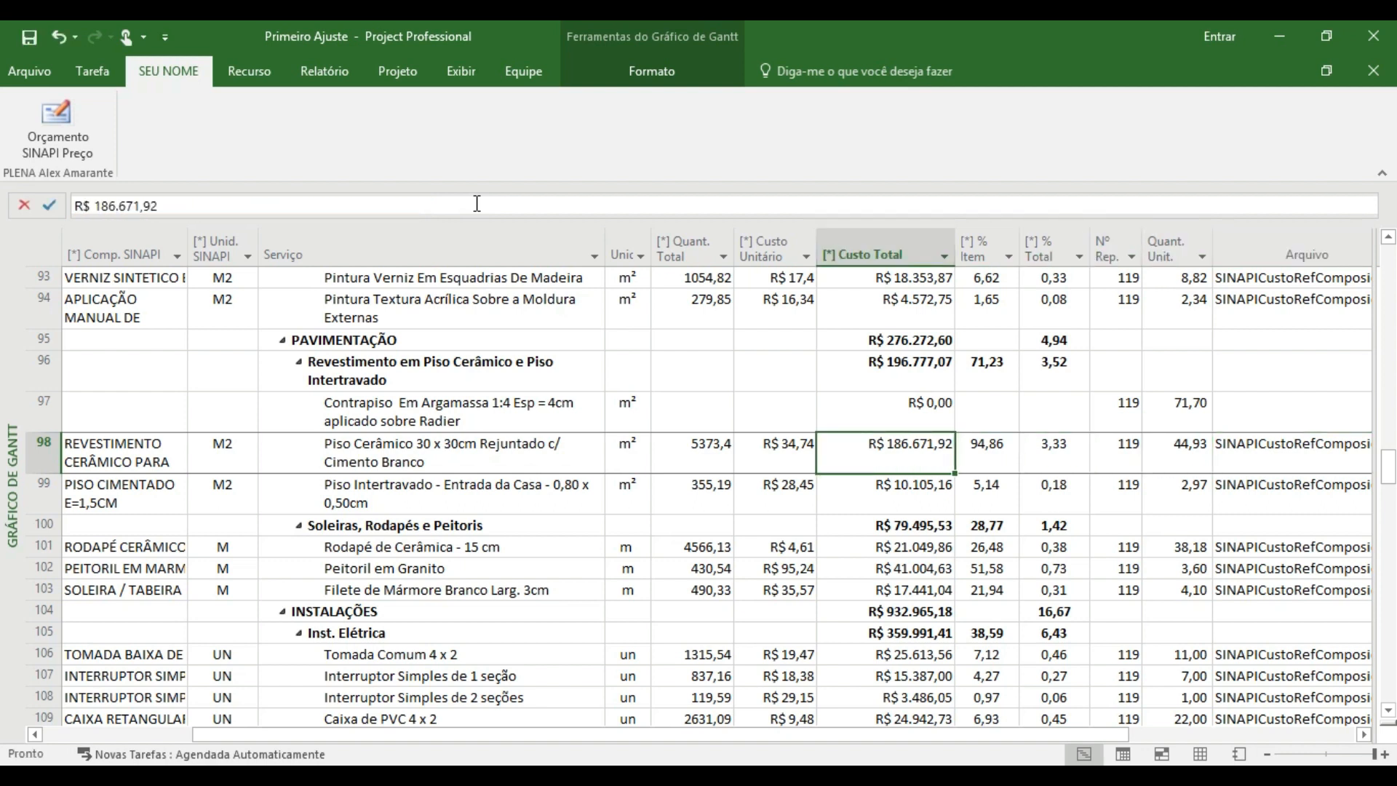
pyautogui.press('Left')
pyautogui.press('Left')
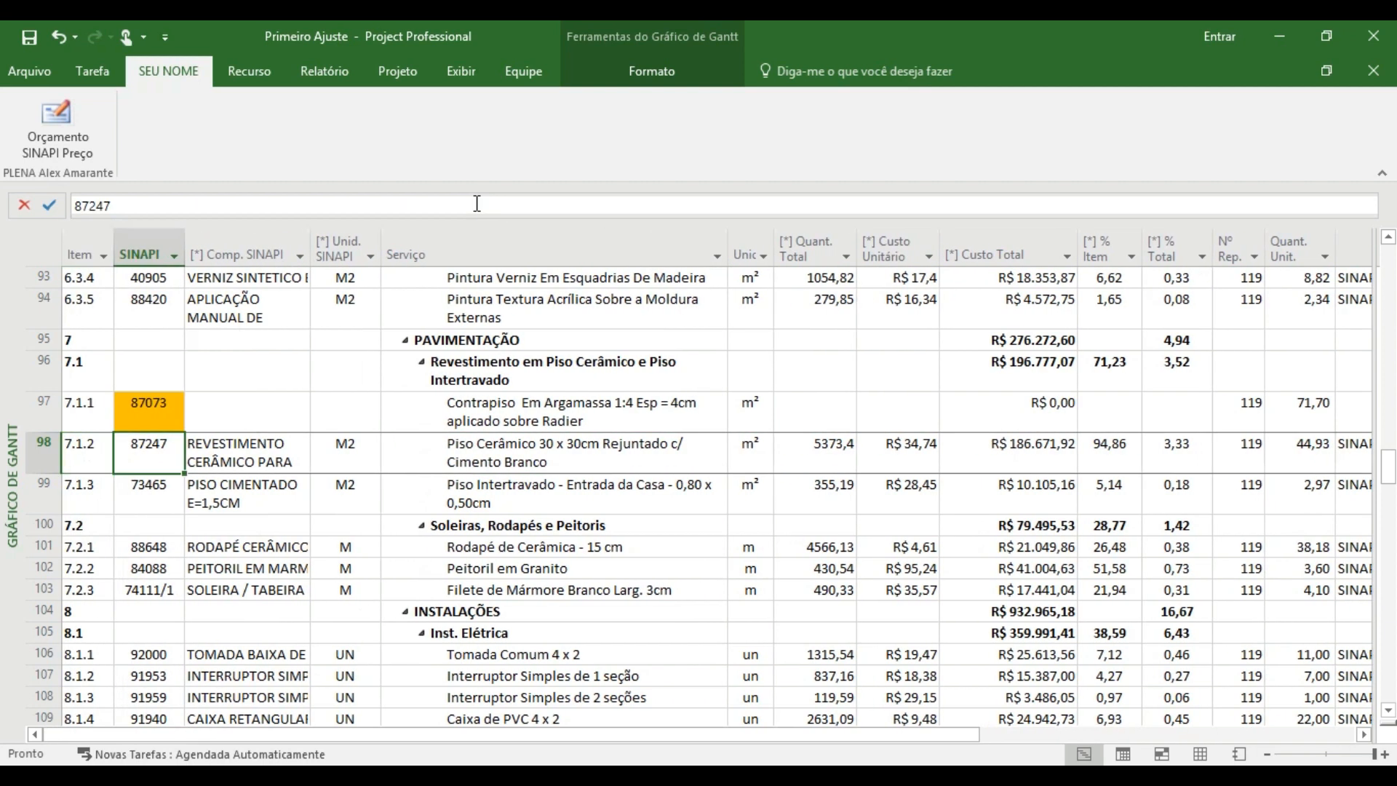
pyautogui.press('pagedown')
pyautogui.press('pagedown')
pyautogui.press('pagedown')
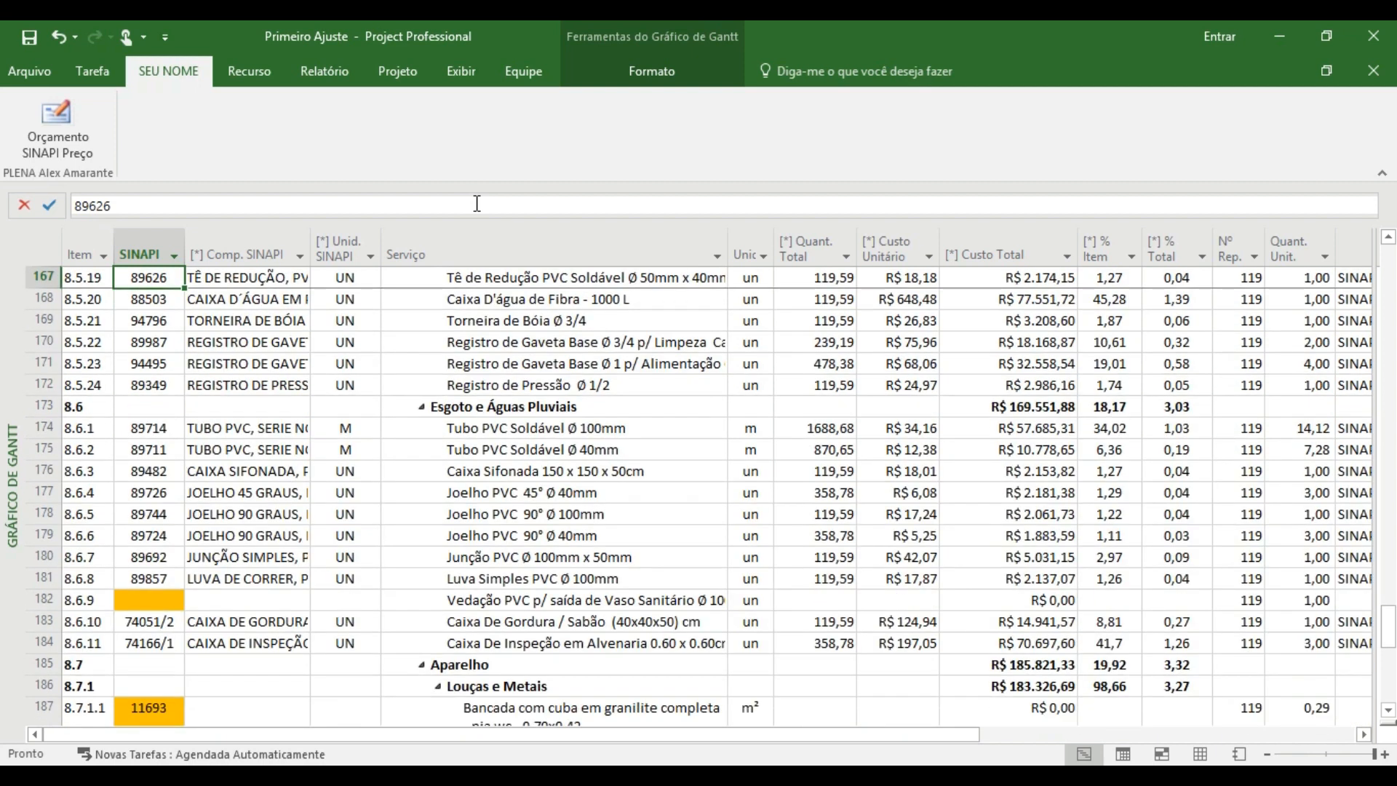
pyautogui.press('pagedown')
pyautogui.press('Up')
pyautogui.press('Up')
pyautogui.press('Up')
pyautogui.press('Down')
pyautogui.press('Down')
pyautogui.press('Down')
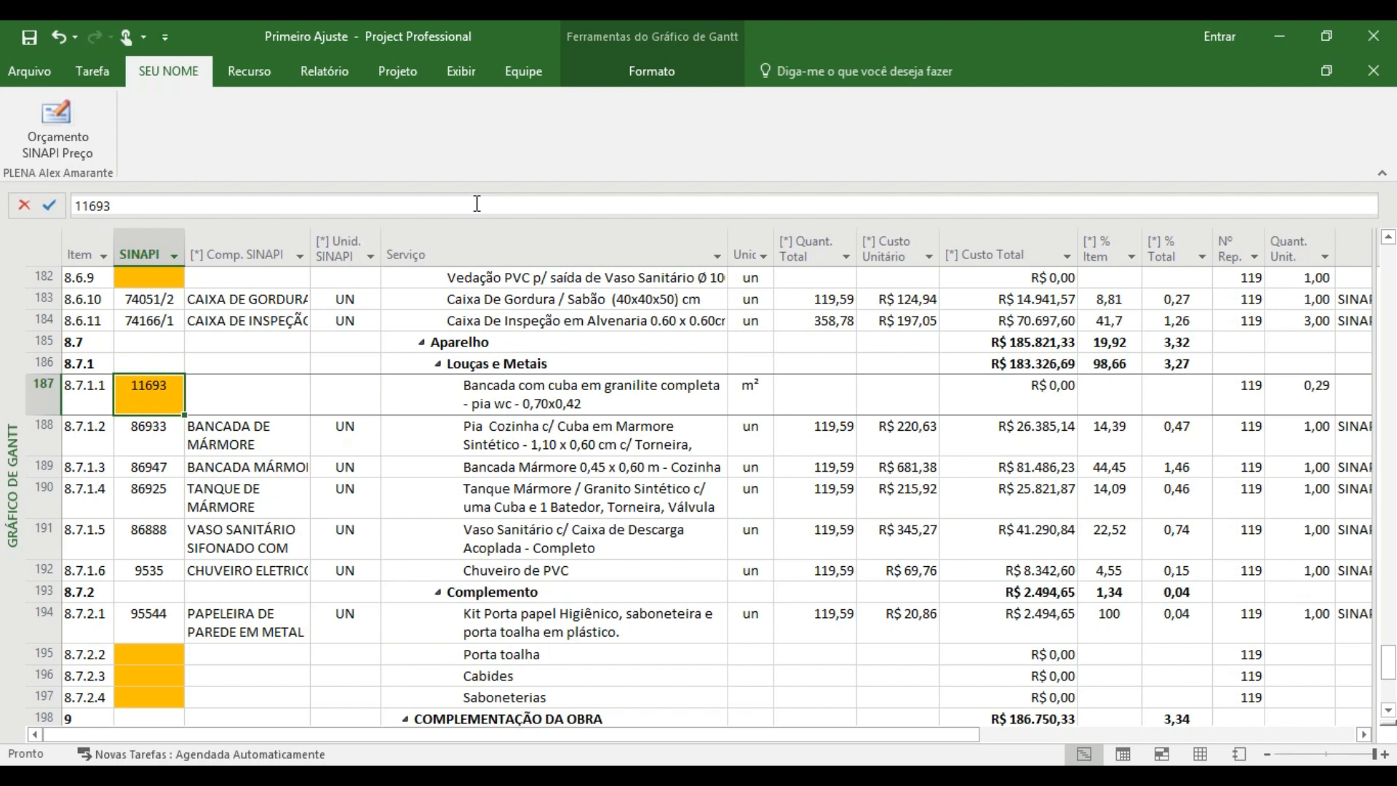
# Step: Read the service description of item 8.7.1.1 and check its SINAPI composition and unit fields
pyautogui.press('Right')
pyautogui.press('Right')
pyautogui.press('Right')
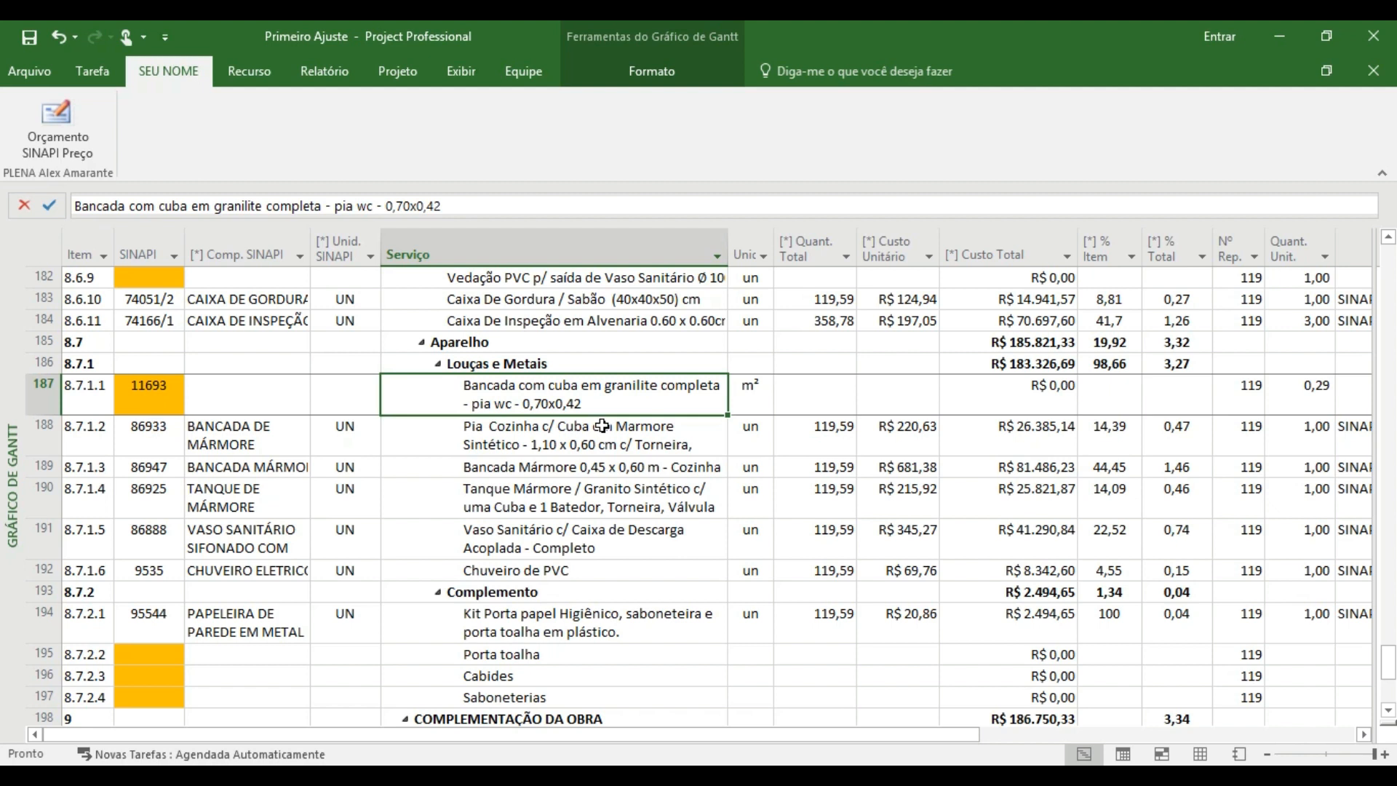
pyautogui.press('Left')
pyautogui.press('Left')
pyautogui.press('Left')
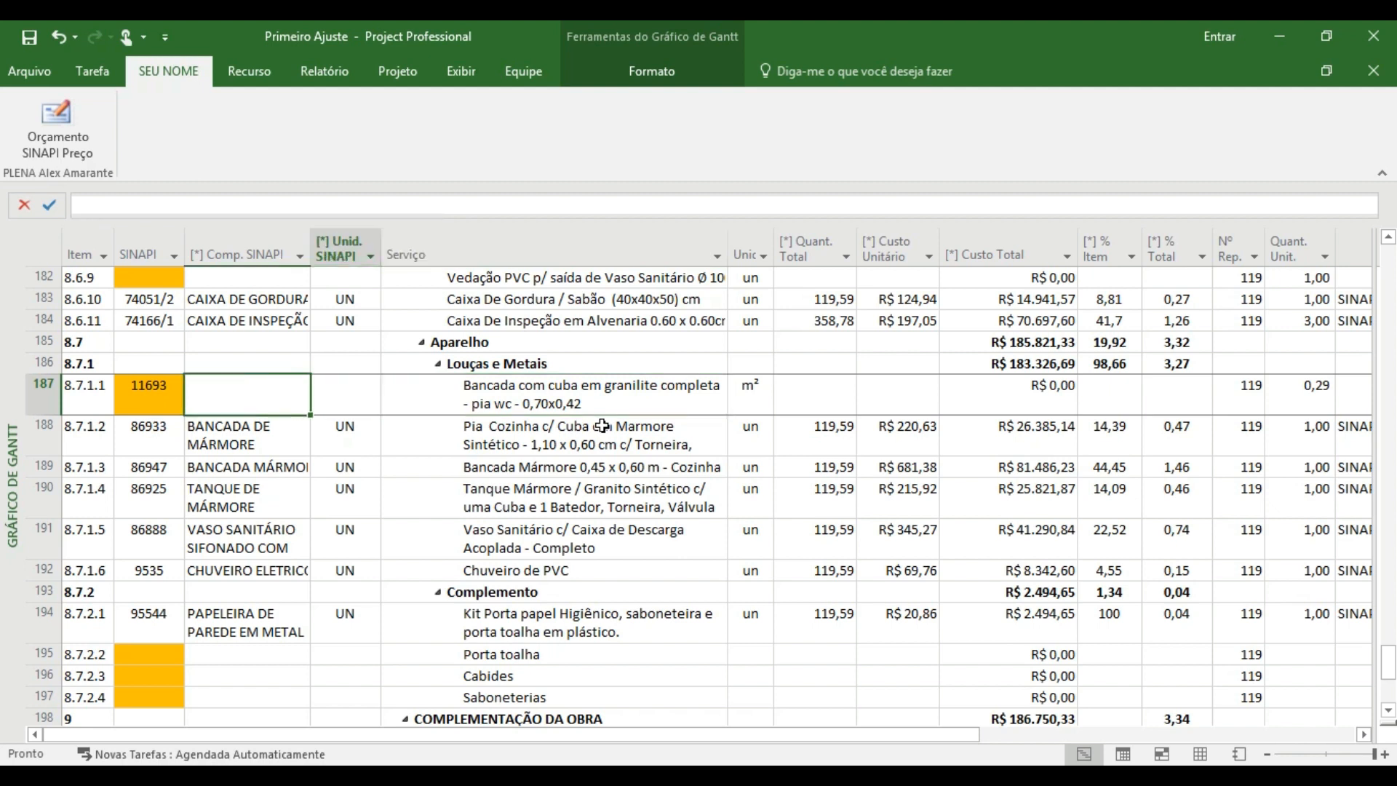
# Step: Review the SINAPI column below item 8.7.1.1, through the highlighted items 8.7.2.2 to 8.7.2.4 and into section 9.1
pyautogui.press('Down')
pyautogui.press('Down')
pyautogui.press('Down')
pyautogui.press('Down')
pyautogui.press('Down')
pyautogui.press('Down')
pyautogui.press('Down')
pyautogui.press('Down')
pyautogui.press('Down')
pyautogui.press('Down')
pyautogui.press('Down')
pyautogui.press('Down')
pyautogui.press('Down')
pyautogui.press('Down')
pyautogui.press('Down')
pyautogui.press('Down')
pyautogui.press('Down')
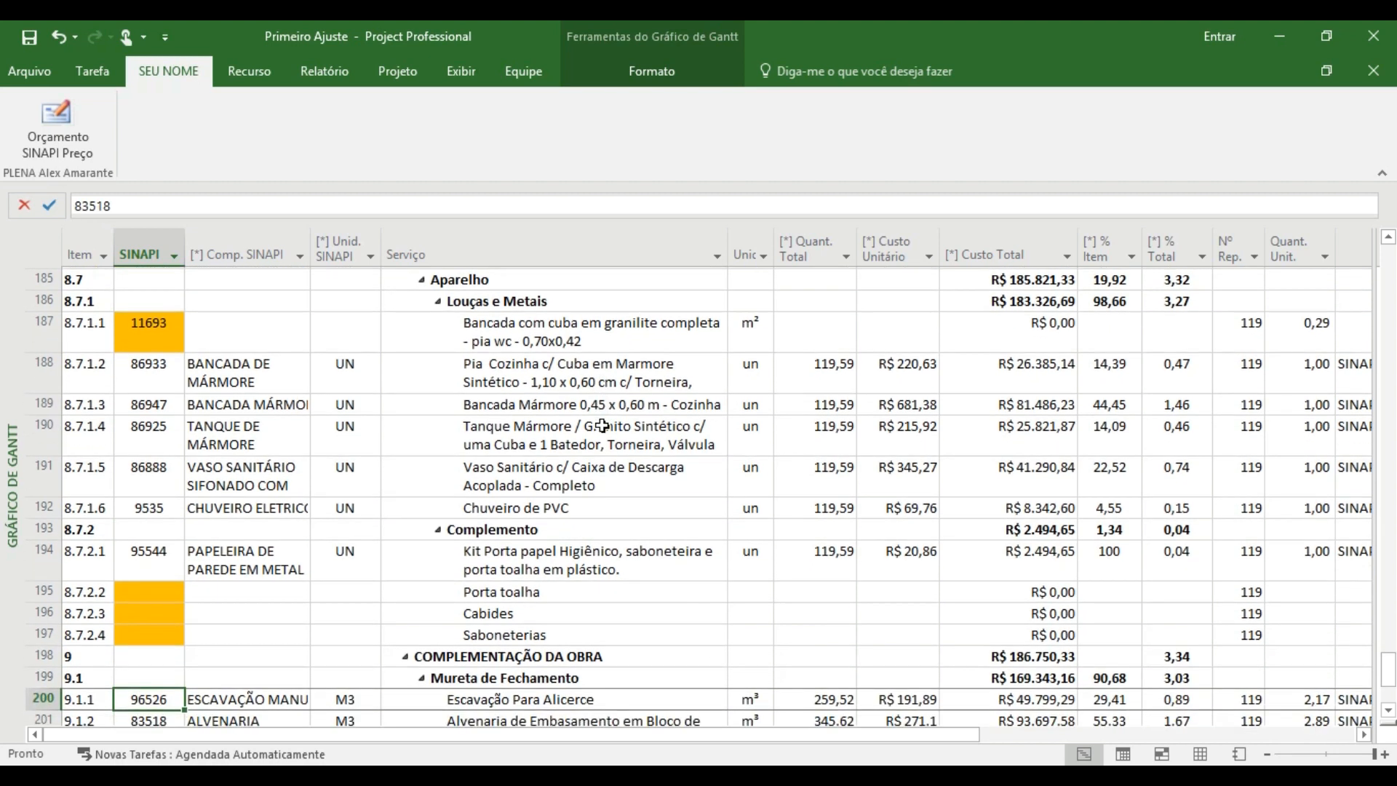
# Step: Review the SINAPI column from item 9.1.1 down to the budget's last item, 9.2.4 Grama
pyautogui.press('Down')
pyautogui.press('Down')
pyautogui.press('Down')
pyautogui.press('Down')
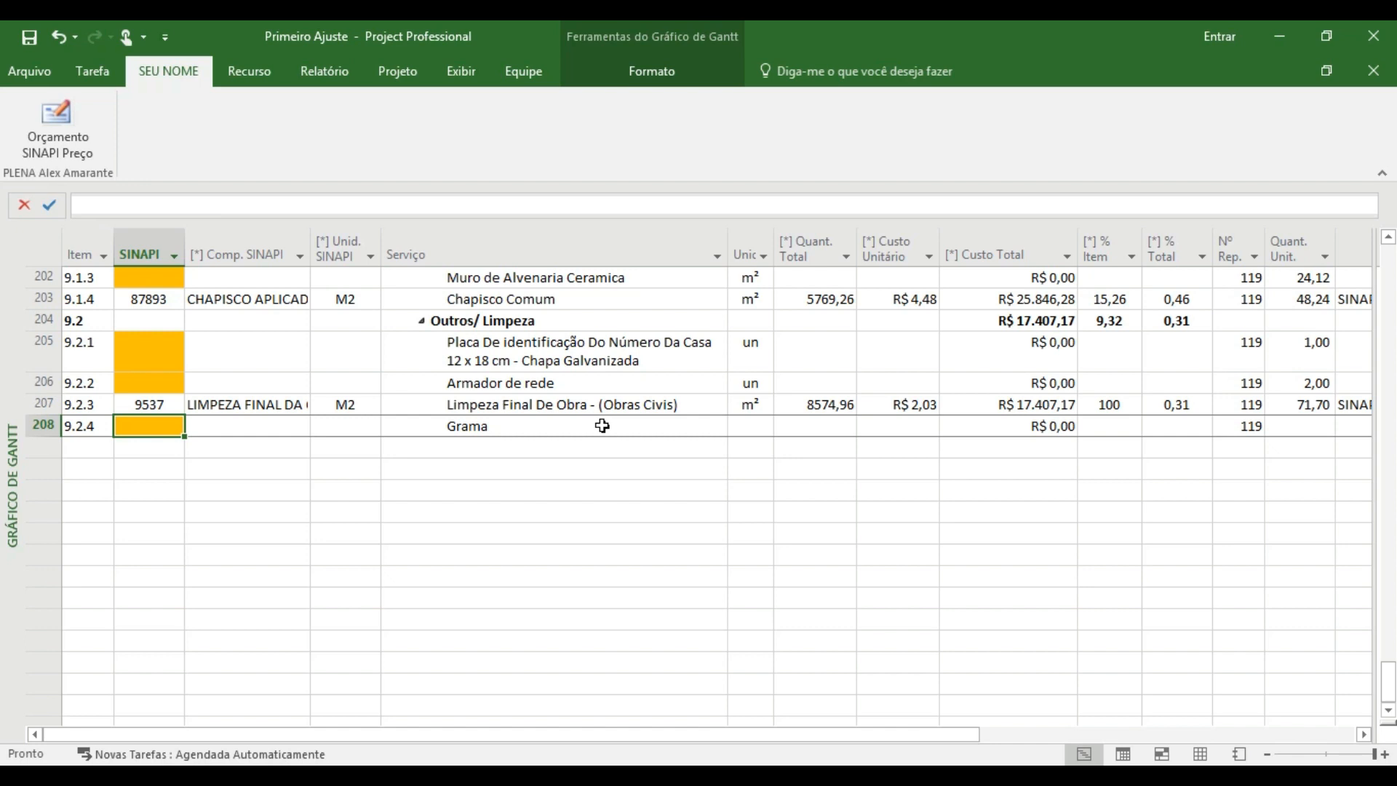
pyautogui.click(45, 426)
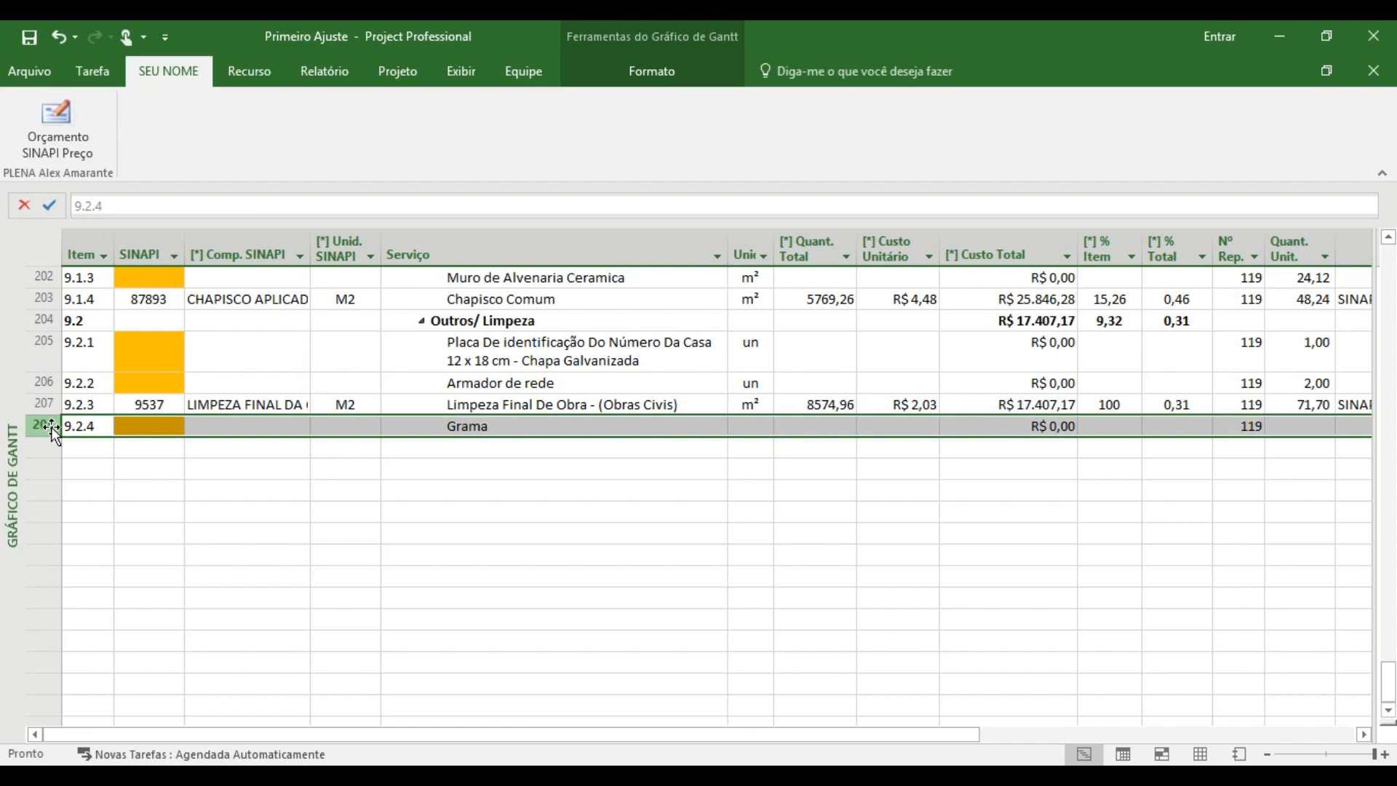
# Step: Go back up the budget to the highlighted item 7.1.1 and read across its row, including the service description
pyautogui.press('pageup')
pyautogui.press('pageup')
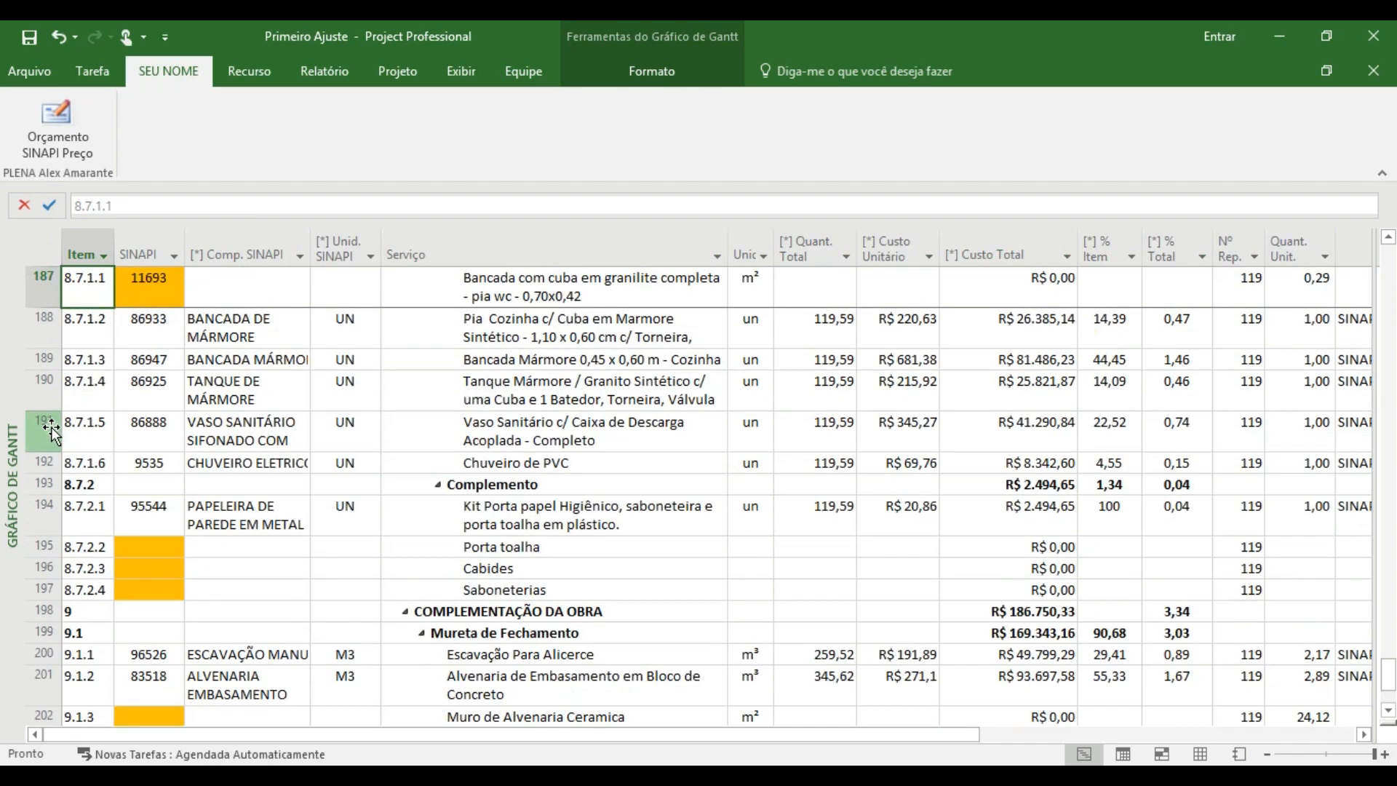
pyautogui.press('pageup')
pyautogui.press('pageup')
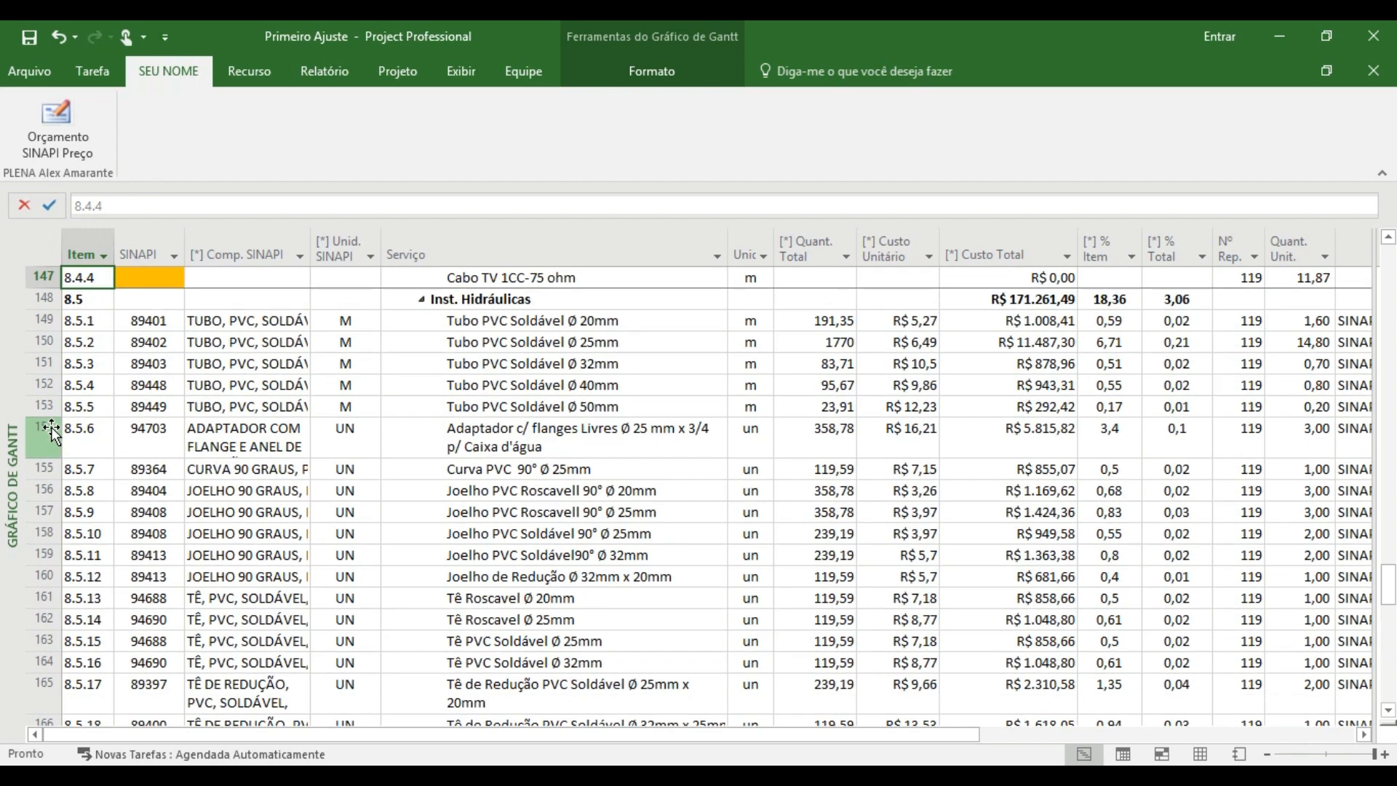
pyautogui.press('pageup')
pyautogui.press('pageup')
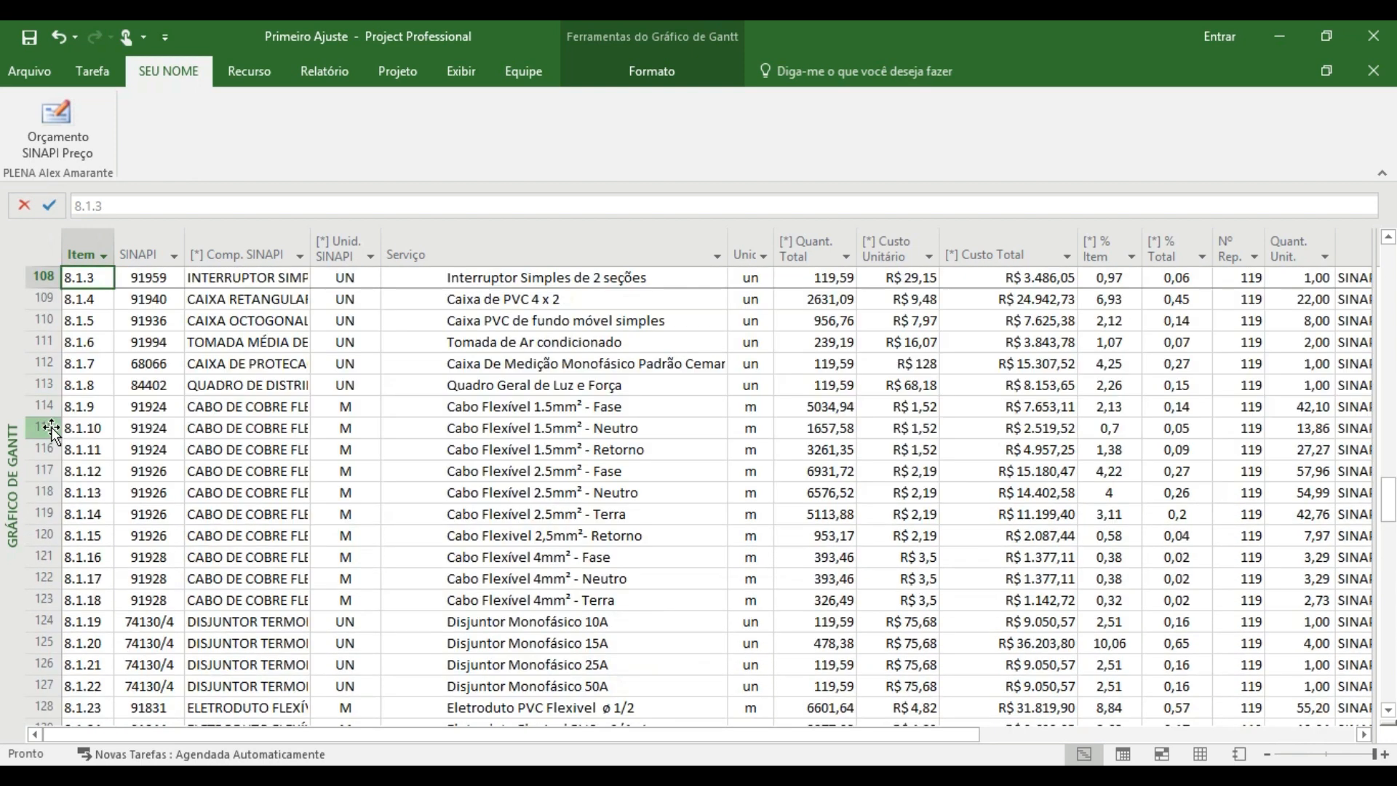
pyautogui.press('Down')
pyautogui.press('Down')
pyautogui.press('Down')
pyautogui.press('Down')
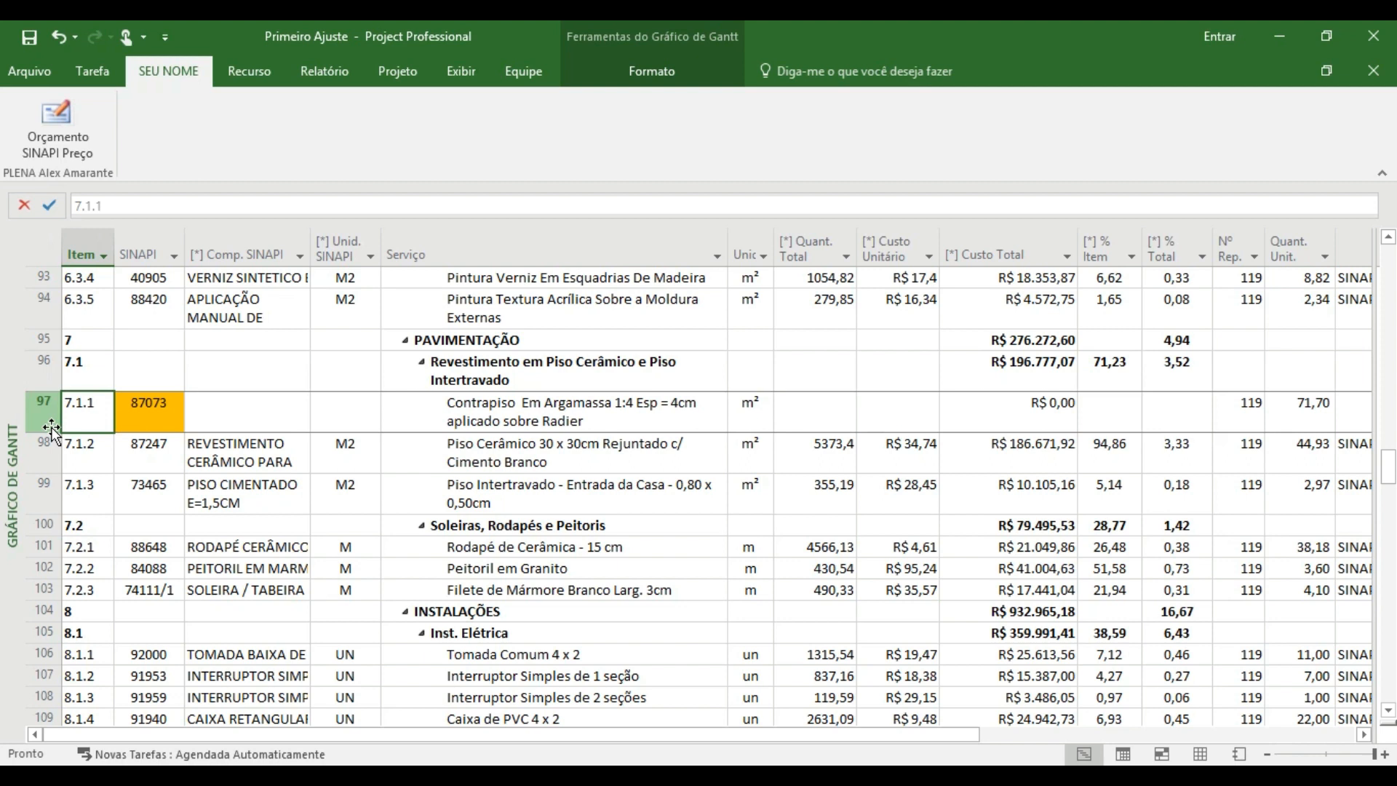
pyautogui.press('Right')
pyautogui.press('Right')
pyautogui.press('Right')
pyautogui.press('Right')
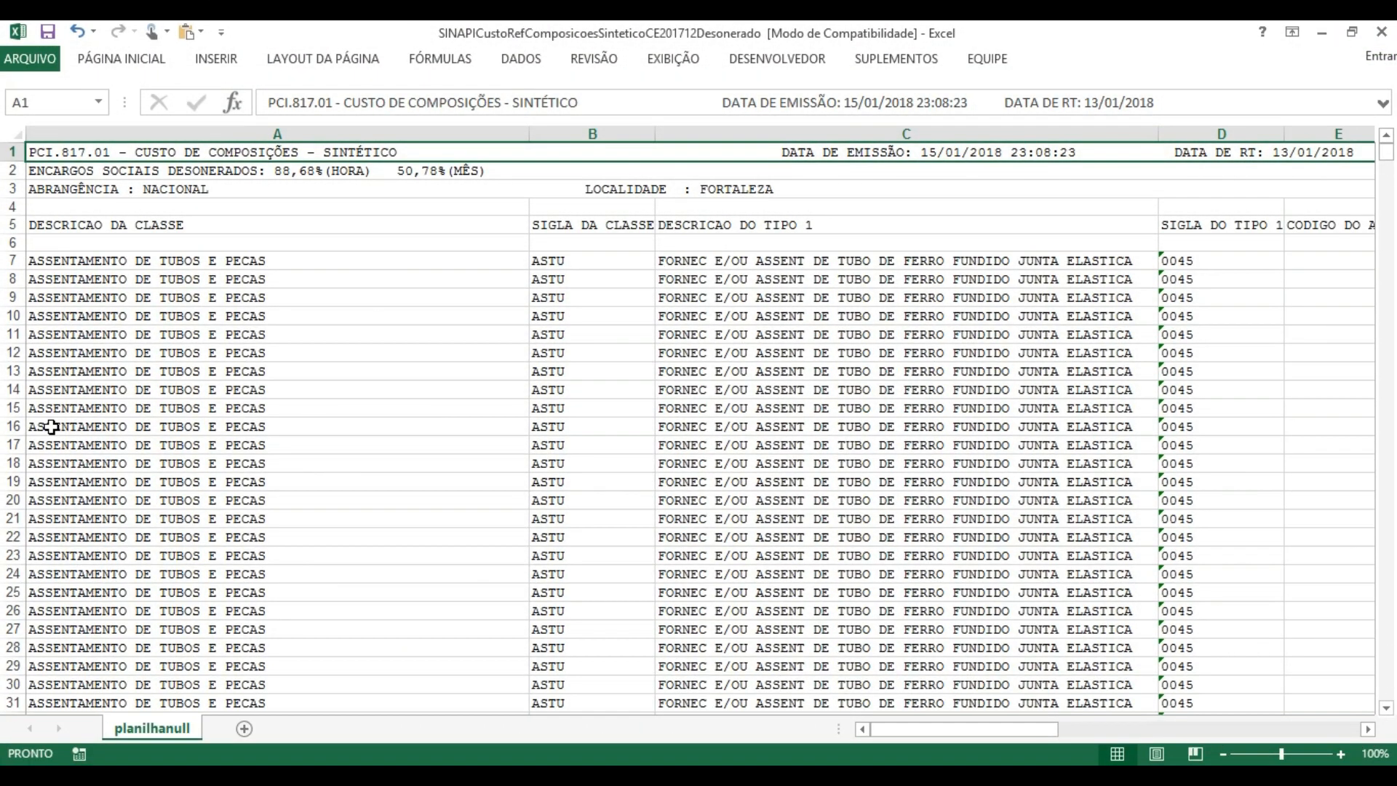
# Step: Switch to the SINAPICustoRefComposicoesSinteticoCE201712Desonerado workbook in Excel and find the composition code column
pyautogui.press('Down')
pyautogui.press('Down')
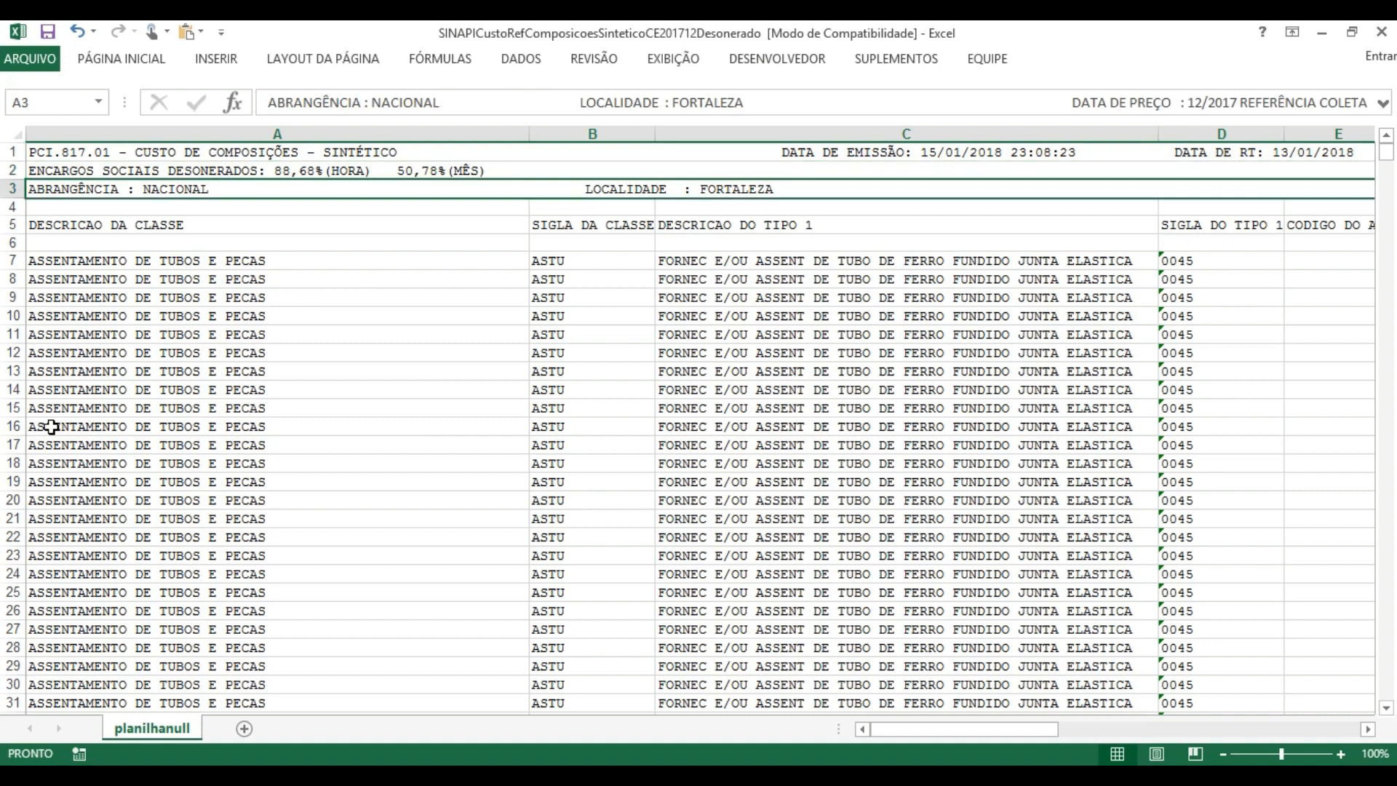
pyautogui.press('Down')
pyautogui.press('Down')
pyautogui.press('Right')
pyautogui.press('Right')
pyautogui.press('Right')
pyautogui.press('Right')
pyautogui.press('Right')
pyautogui.press('Right')
pyautogui.press('Down')
pyautogui.press('Down')
pyautogui.press('Down')
pyautogui.press('Up')
pyautogui.press('Up')
pyautogui.press('Up')
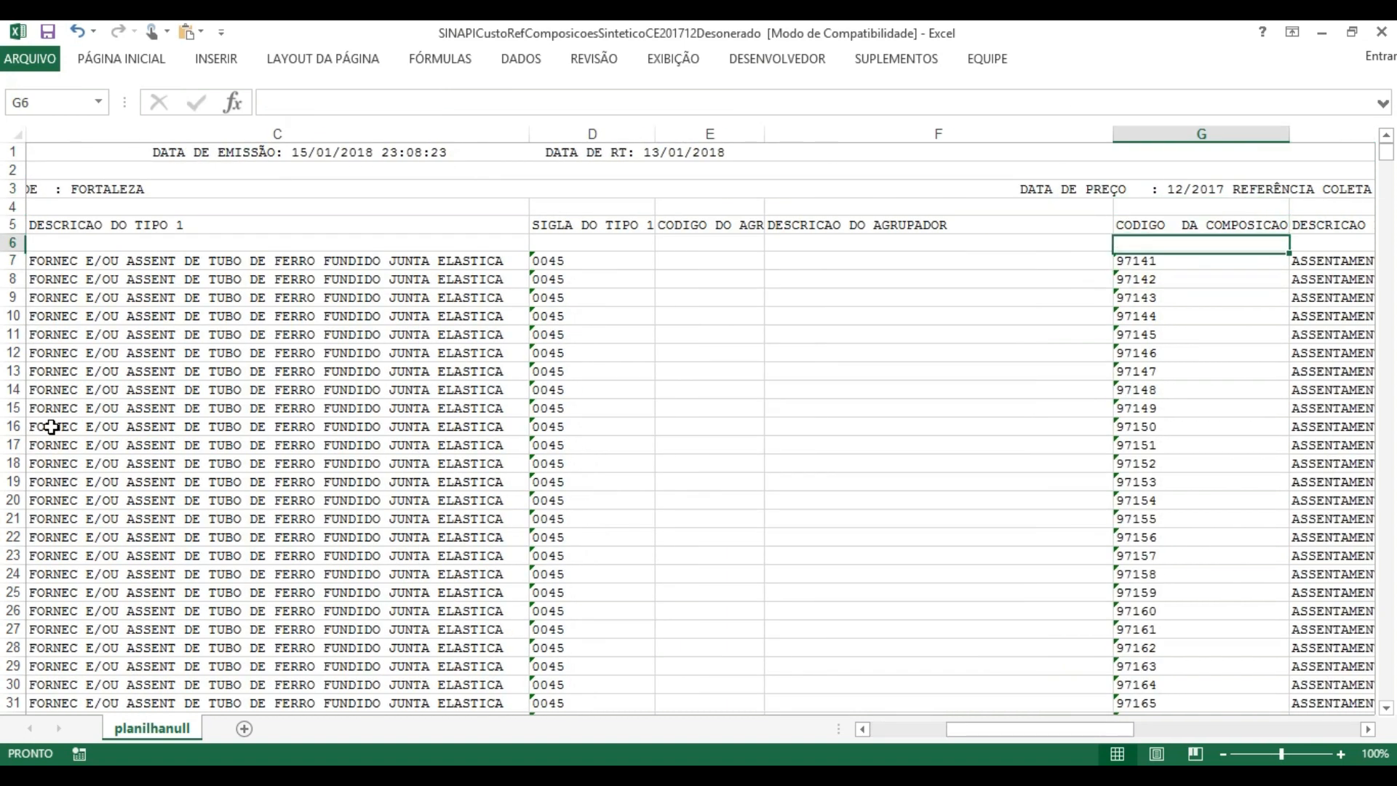
# Step: Examine the first composition codes in column G and their descriptions in column H
pyautogui.press('Down')
pyautogui.press('Down')
pyautogui.press('Down')
pyautogui.press('Down')
pyautogui.press('Down')
pyautogui.press('Down')
pyautogui.press('Down')
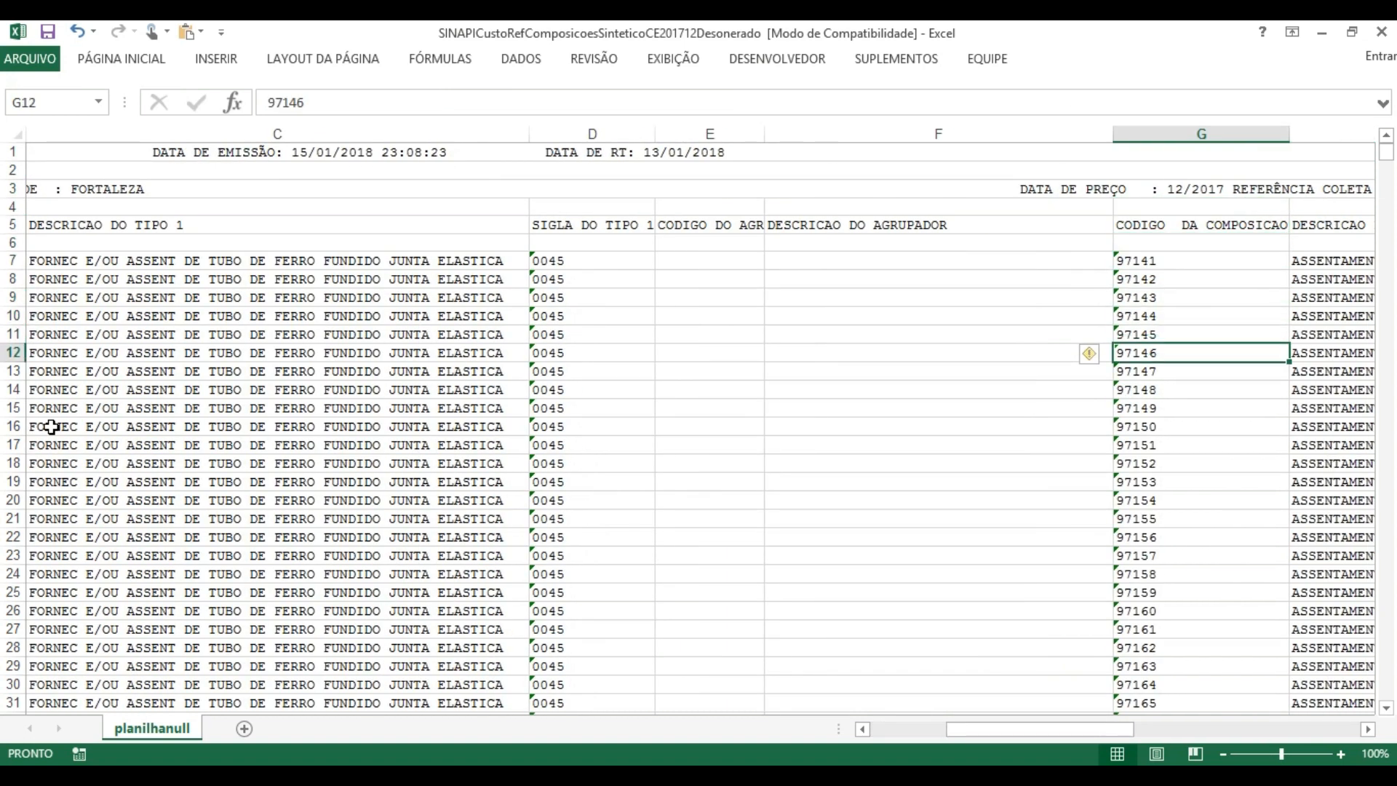
pyautogui.press('Right')
pyautogui.press('Down')
pyautogui.press('Down')
pyautogui.press('Down')
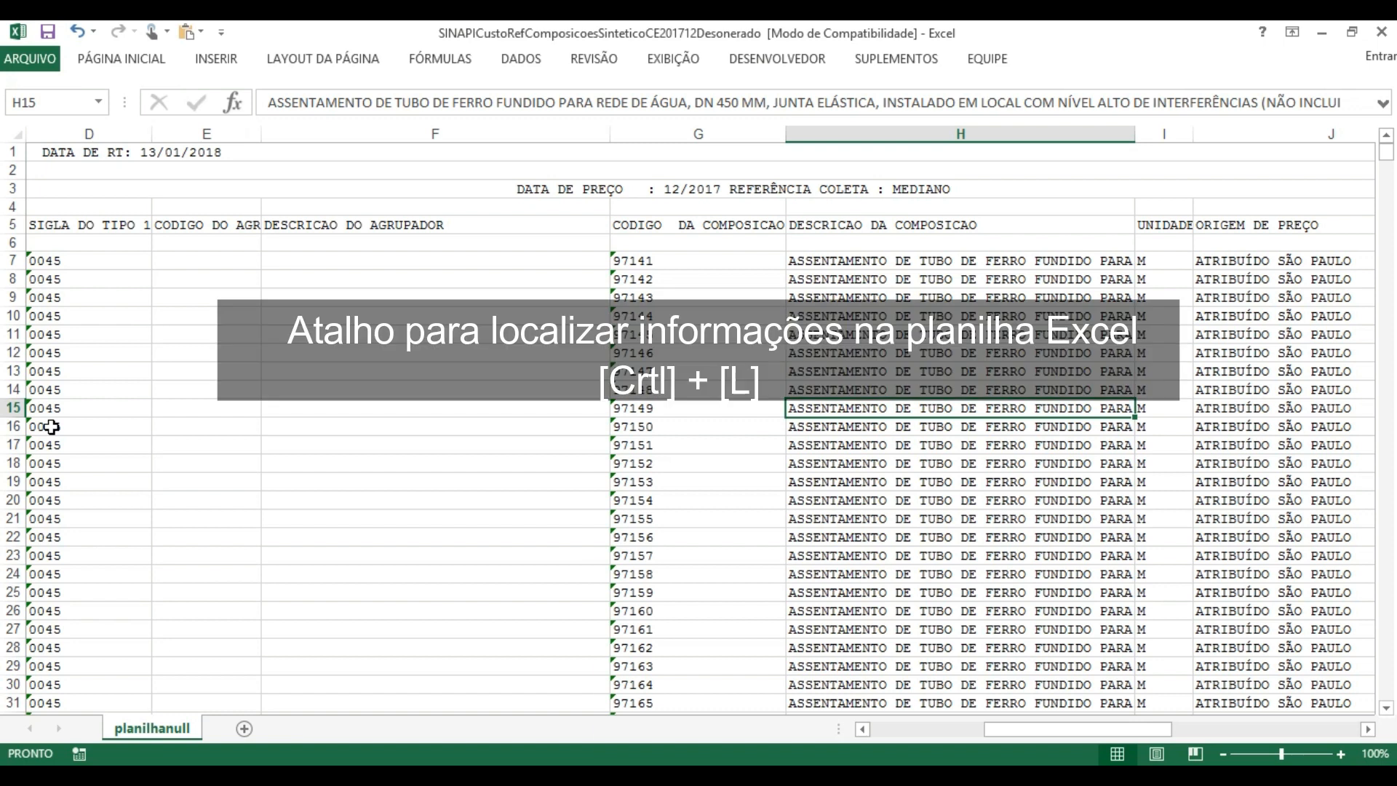
# Step: Search the sheet for "contrapiso" and go to the first match
pyautogui.hotkey('ctrl', 'l')
pyautogui.press('BackSpace')
pyautogui.write('contrapiso')
pyautogui.press('BackSpace')
pyautogui.press('BackSpace')
pyautogui.press('BackSpace')
pyautogui.press('BackSpace')
pyautogui.press('BackSpace')
pyautogui.press('BackSpace')
pyautogui.press('BackSpace')
pyautogui.press('BackSpace')
pyautogui.press('BackSpace')
pyautogui.press('BackSpace')
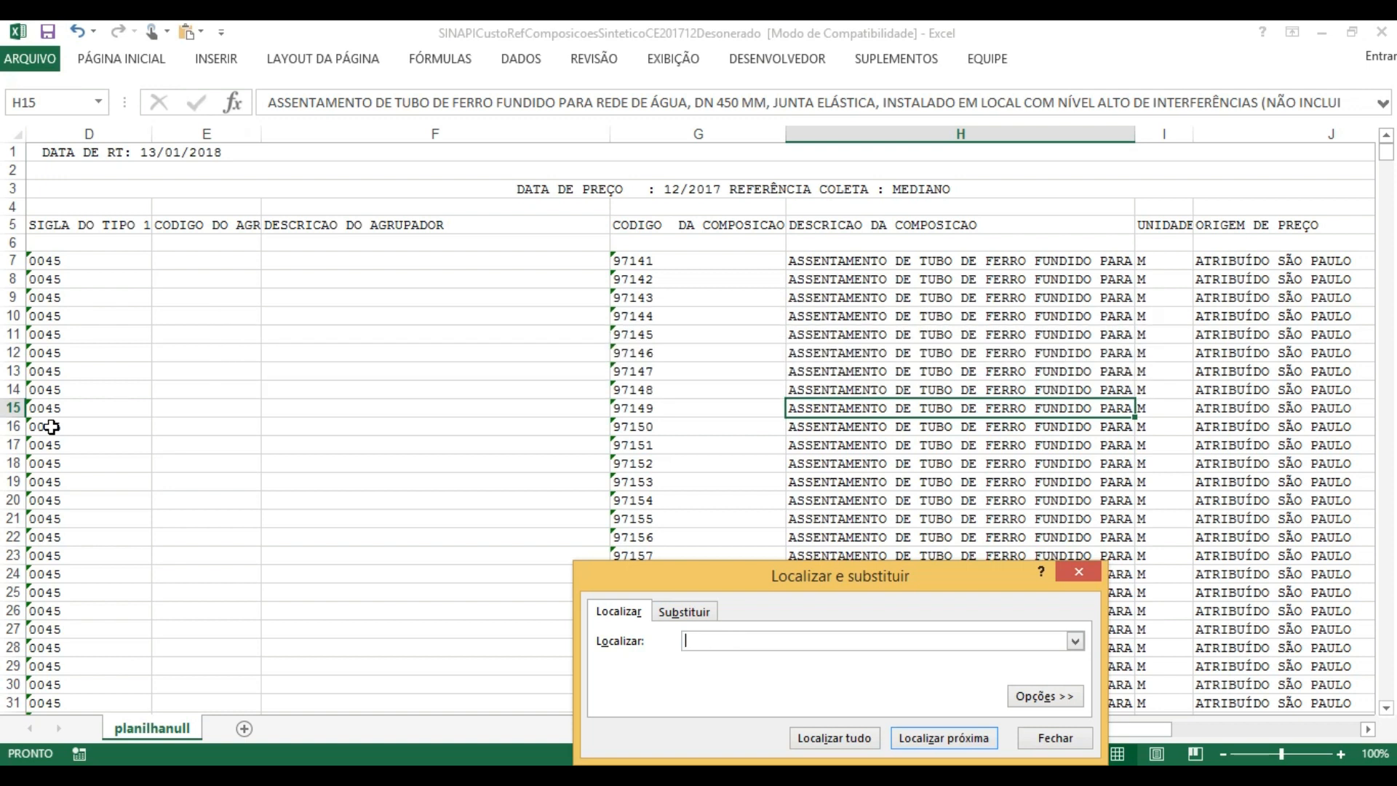
pyautogui.write('contrapiso')
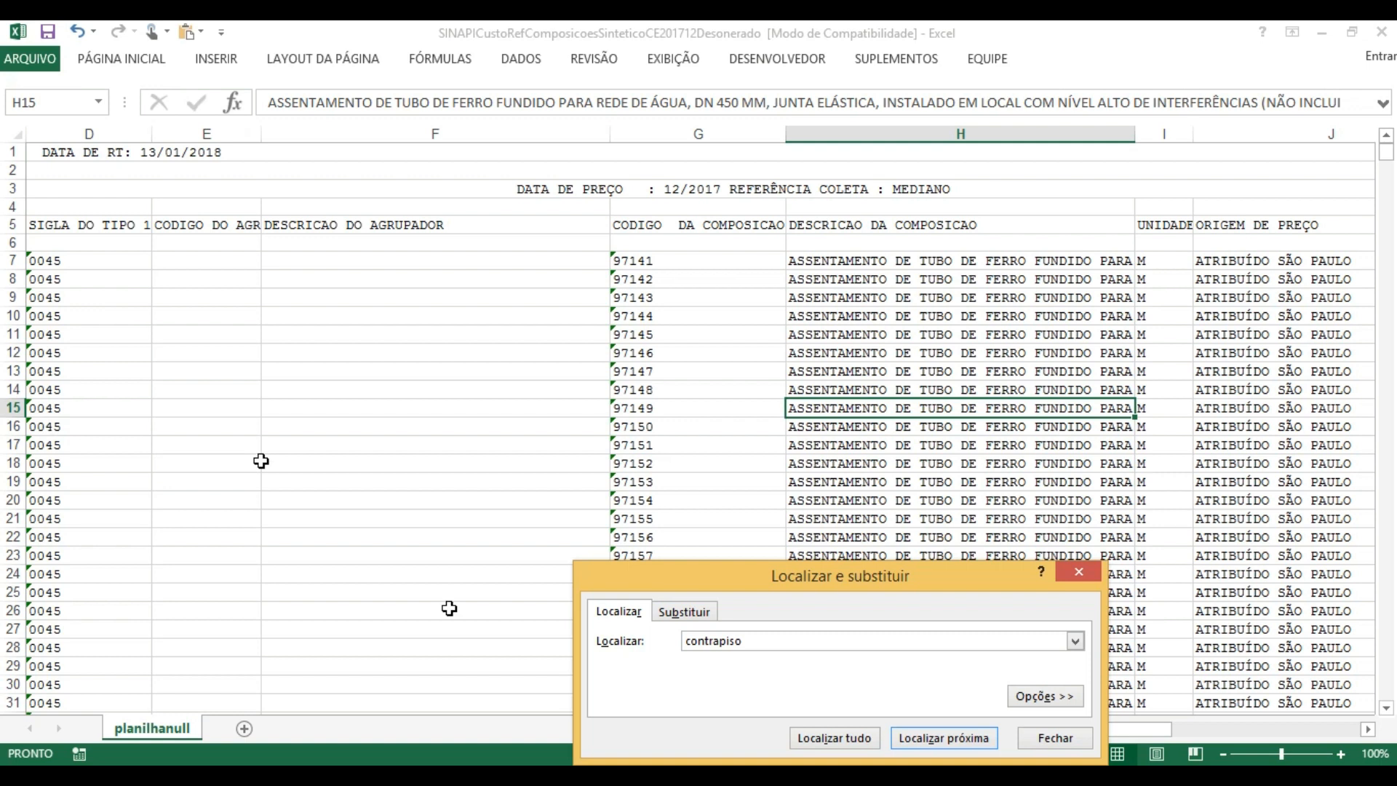
pyautogui.click(934, 740)
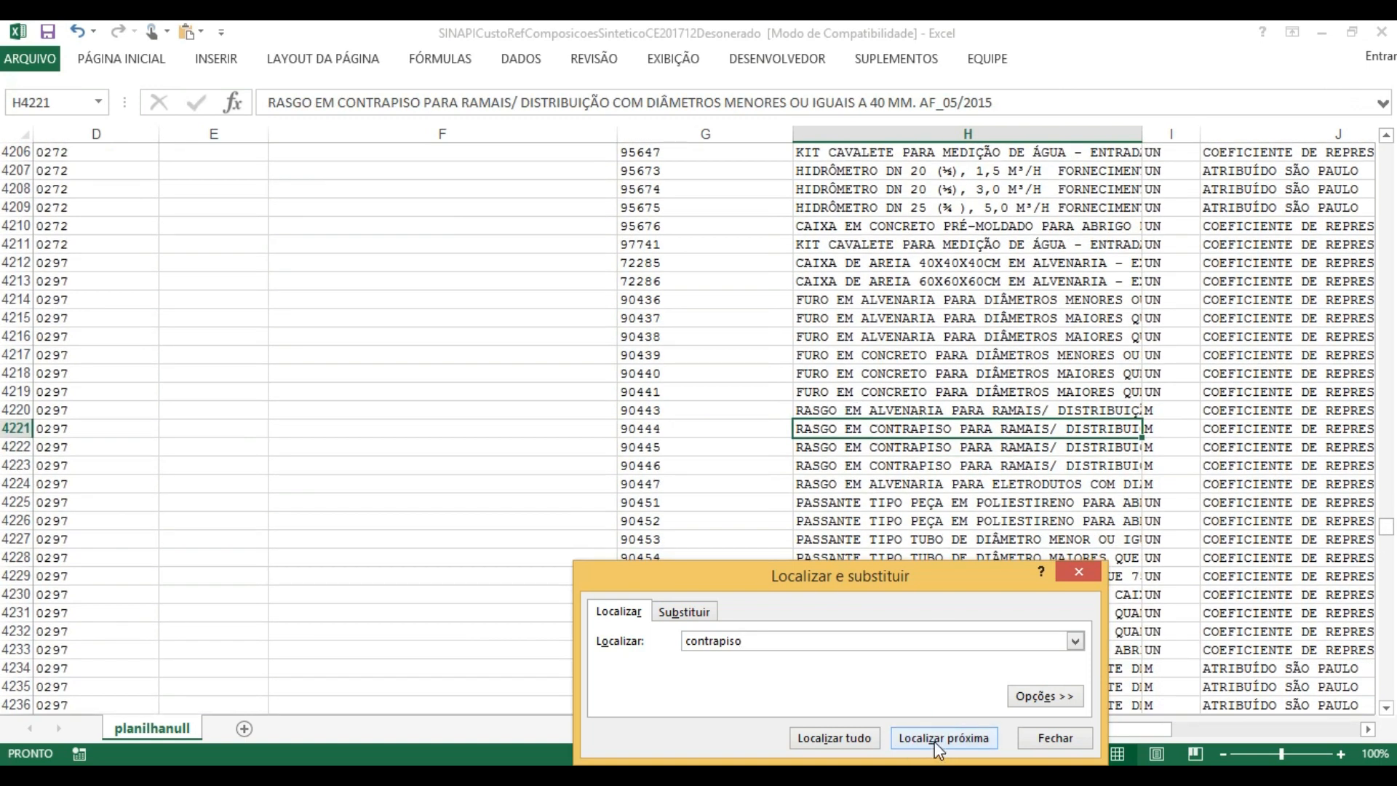
# Step: Step through the contrapiso matches to the 1:4 mortar composition in row 5034 and close the search
pyautogui.click(937, 740)
pyautogui.click(934, 740)
pyautogui.click(934, 739)
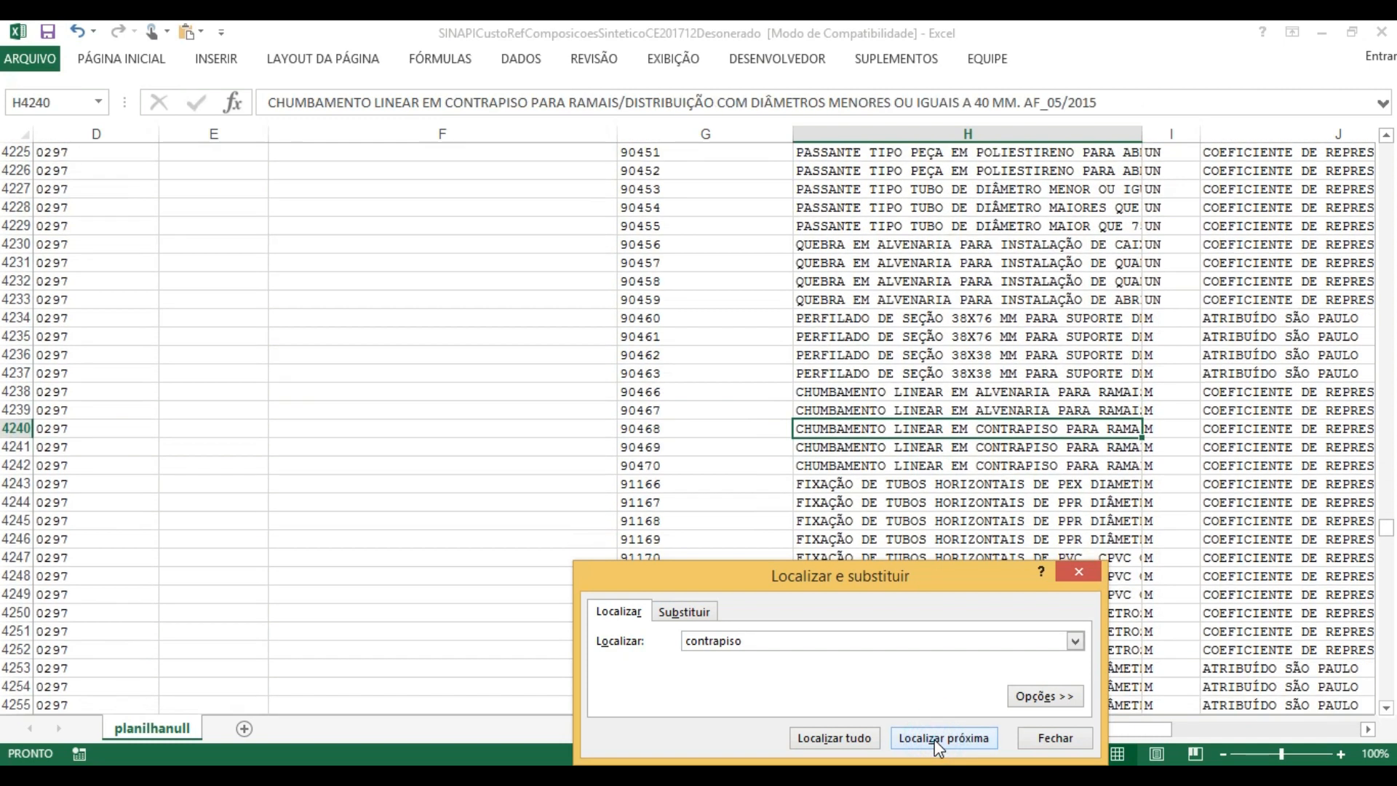
pyautogui.click(934, 739)
pyautogui.click(934, 739)
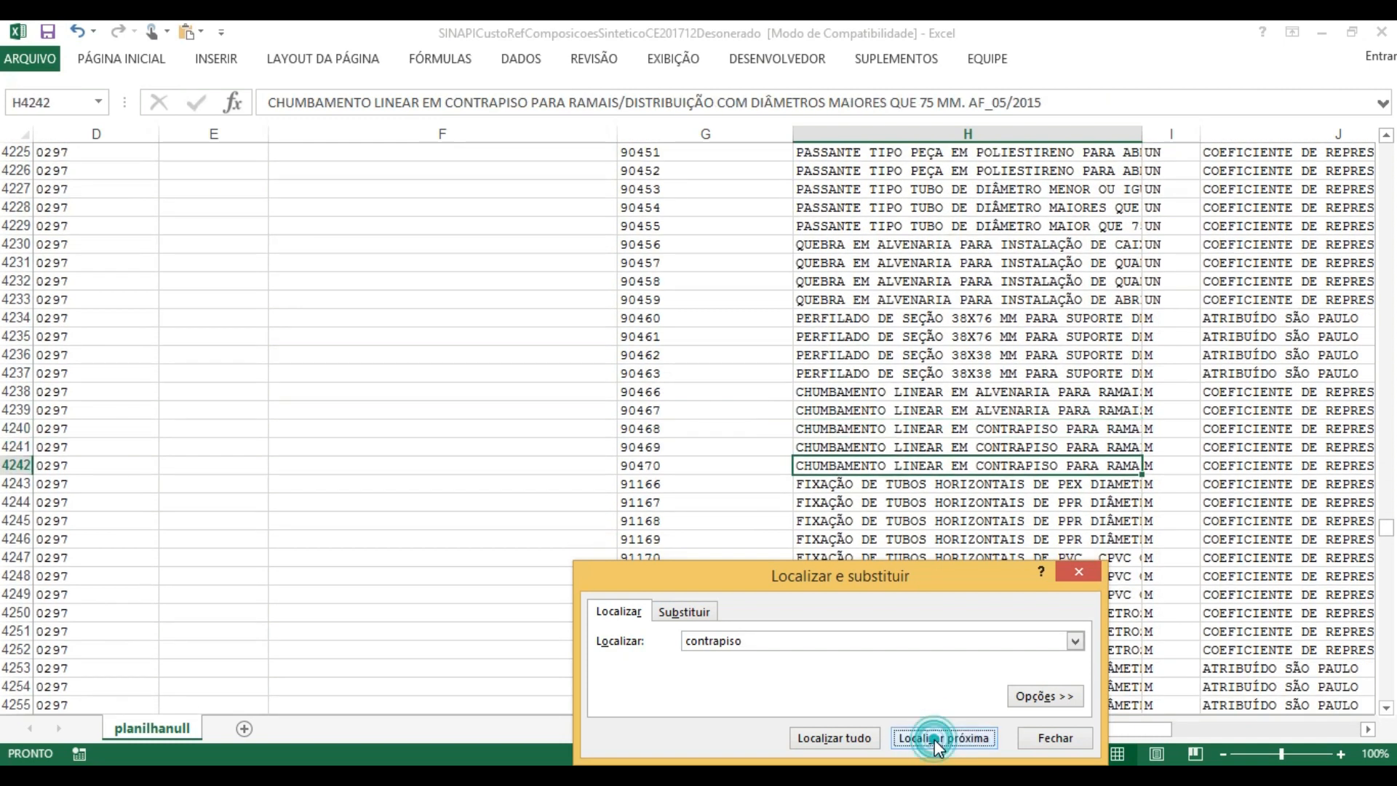
pyautogui.click(934, 739)
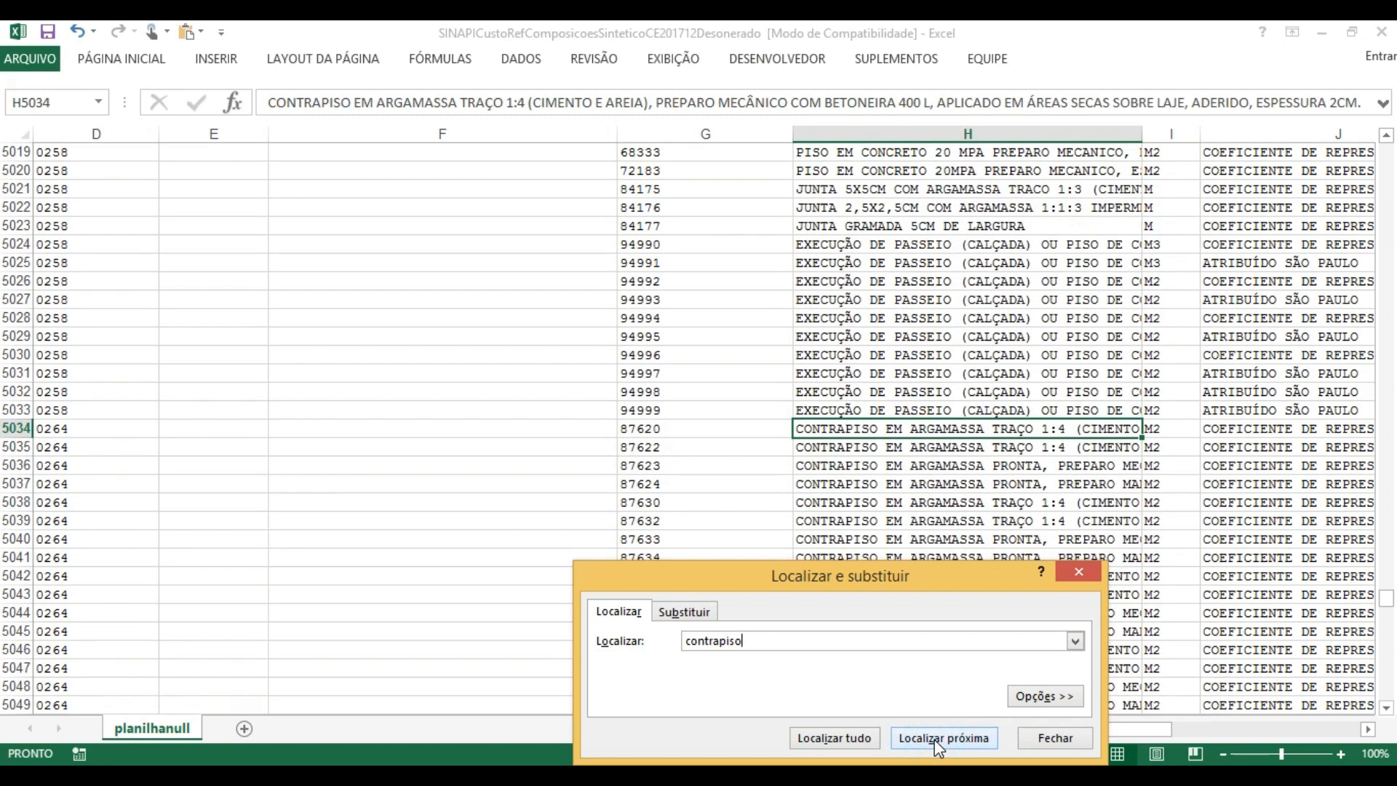
pyautogui.press('Escape')
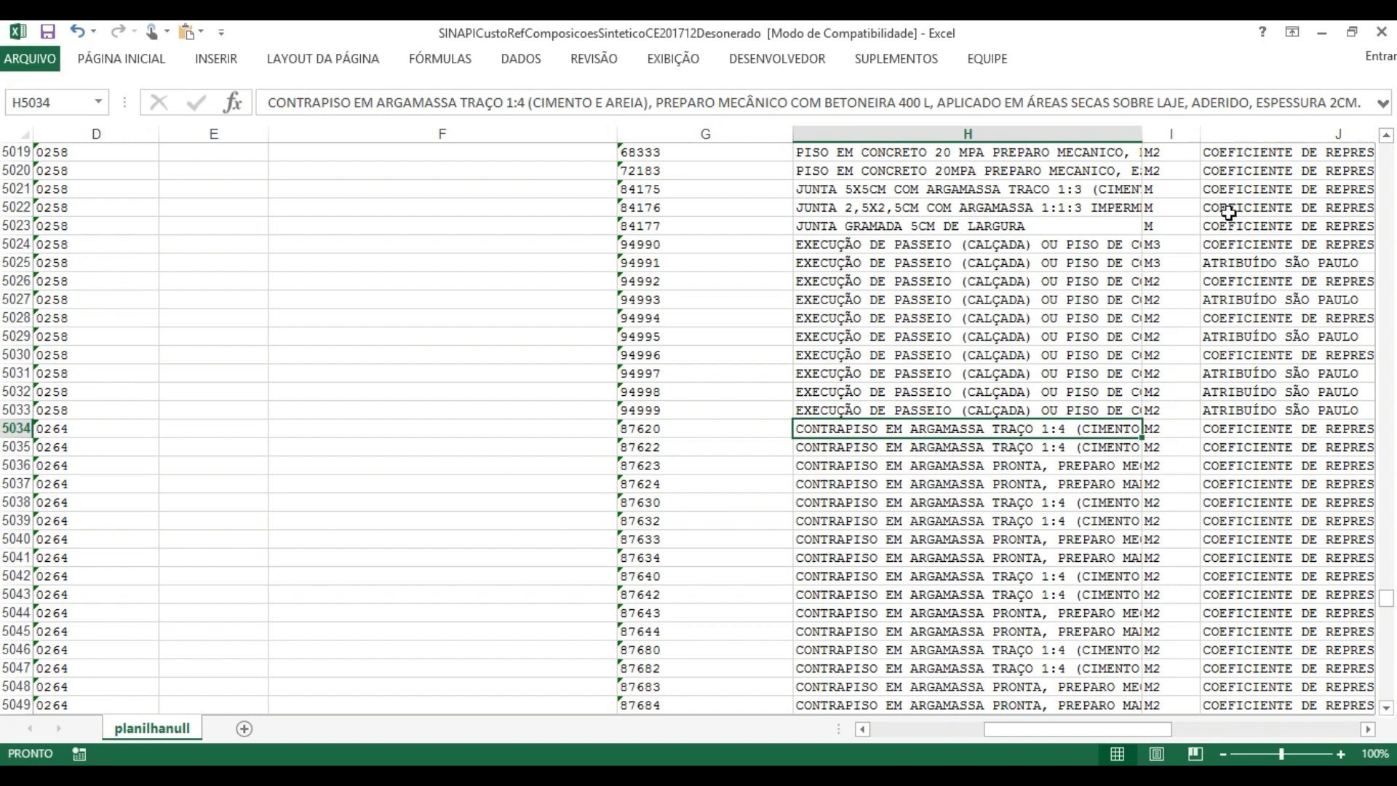
# Step: Autofit the width of column H so the composition descriptions can be read in full
pyautogui.press('Down')
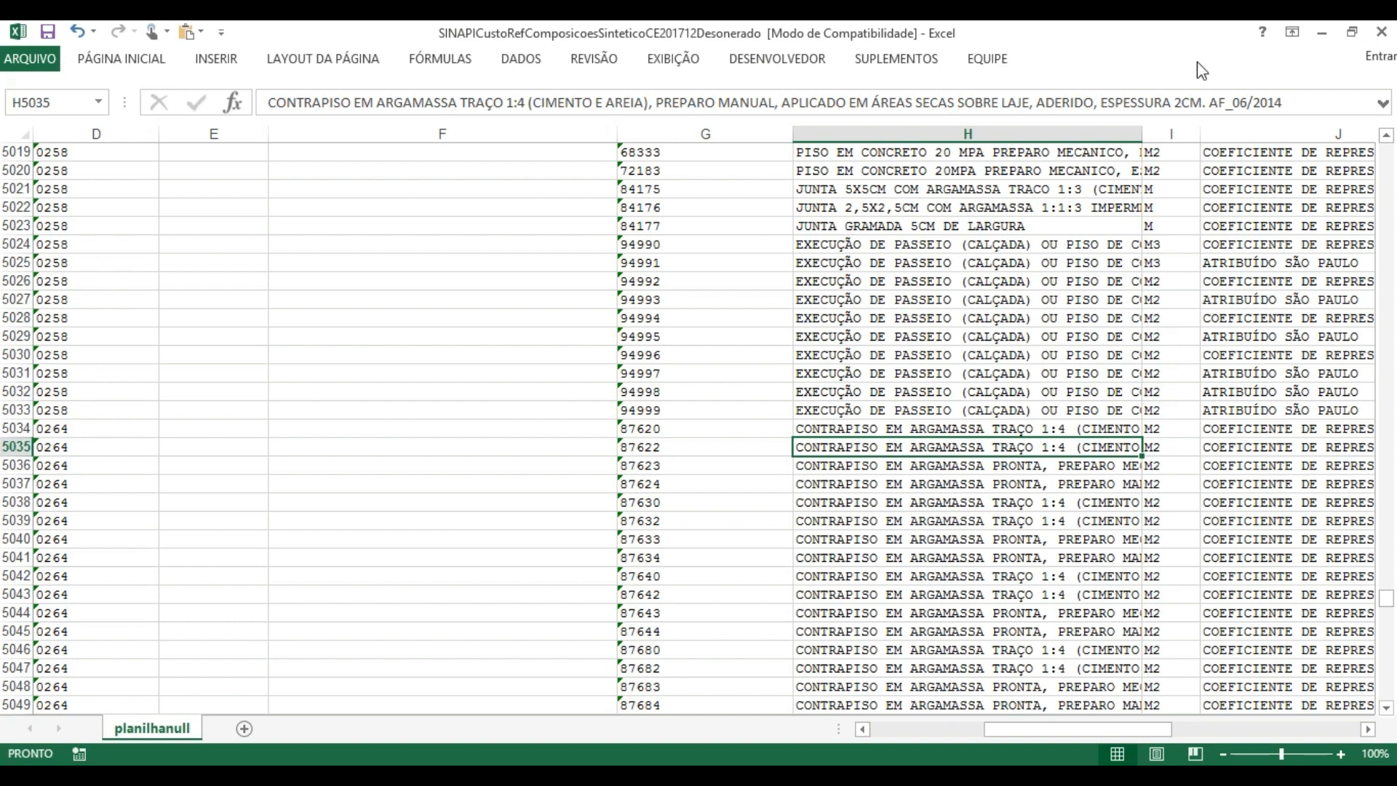
pyautogui.click(1201, 103)
pyautogui.click(1153, 240)
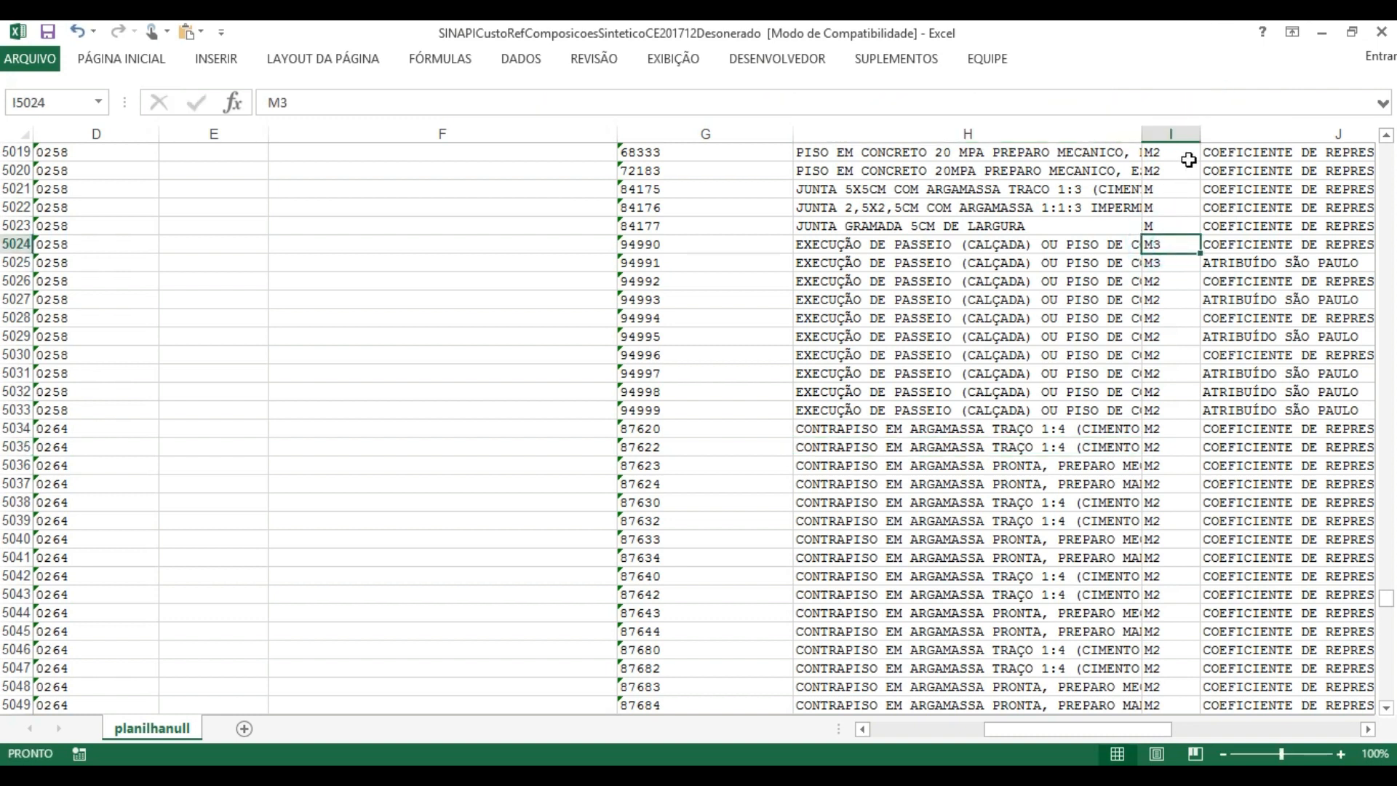
pyautogui.doubleClick(1143, 132)
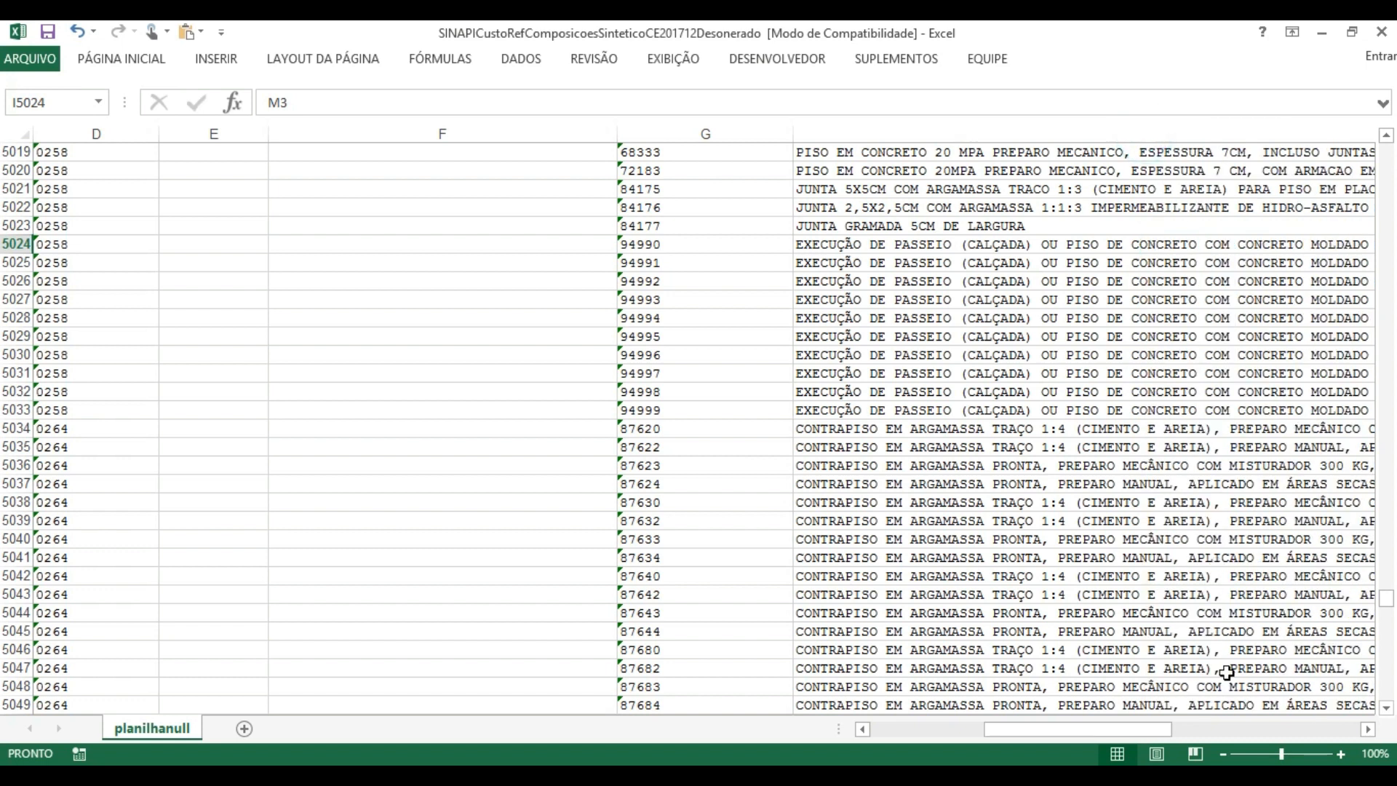
pyautogui.click(1368, 728)
pyautogui.click(1368, 728)
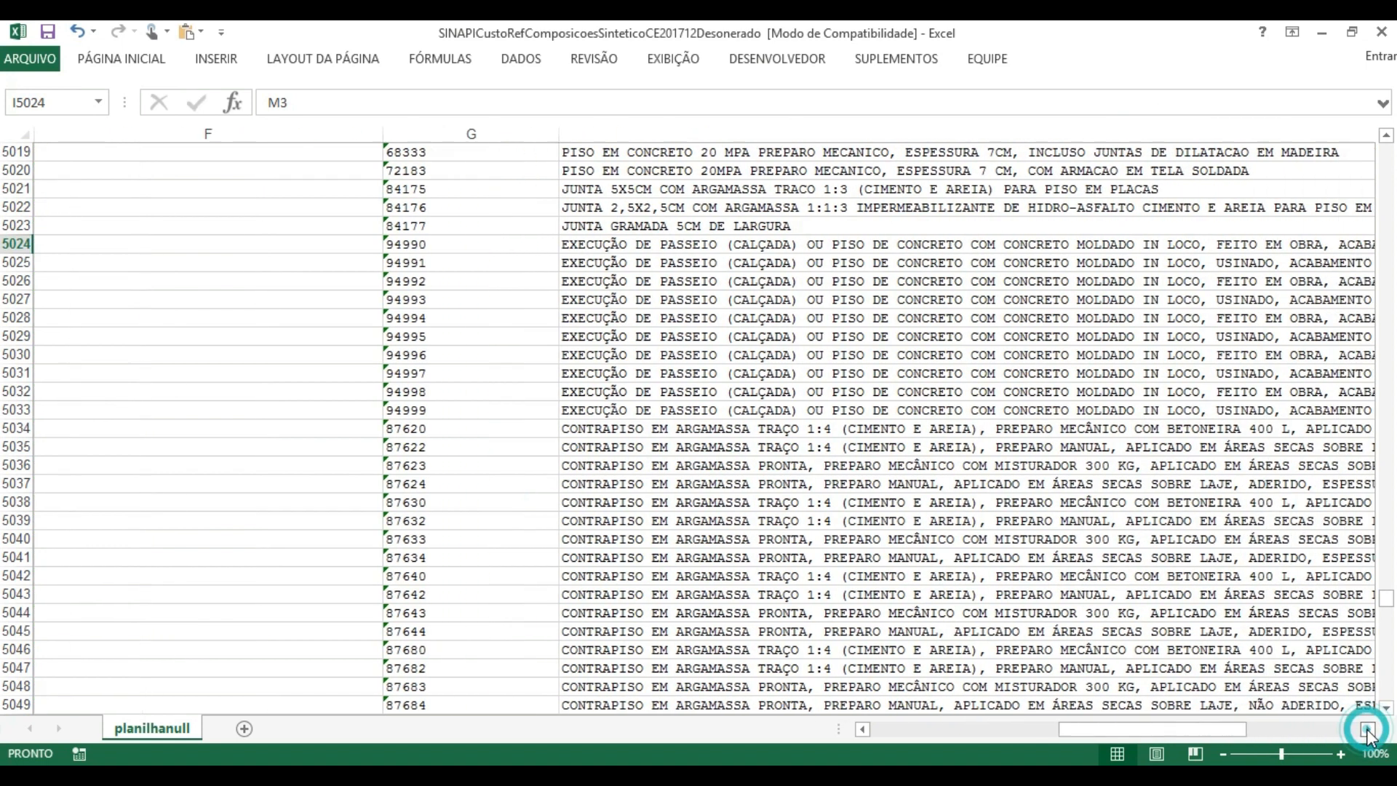
pyautogui.click(1368, 728)
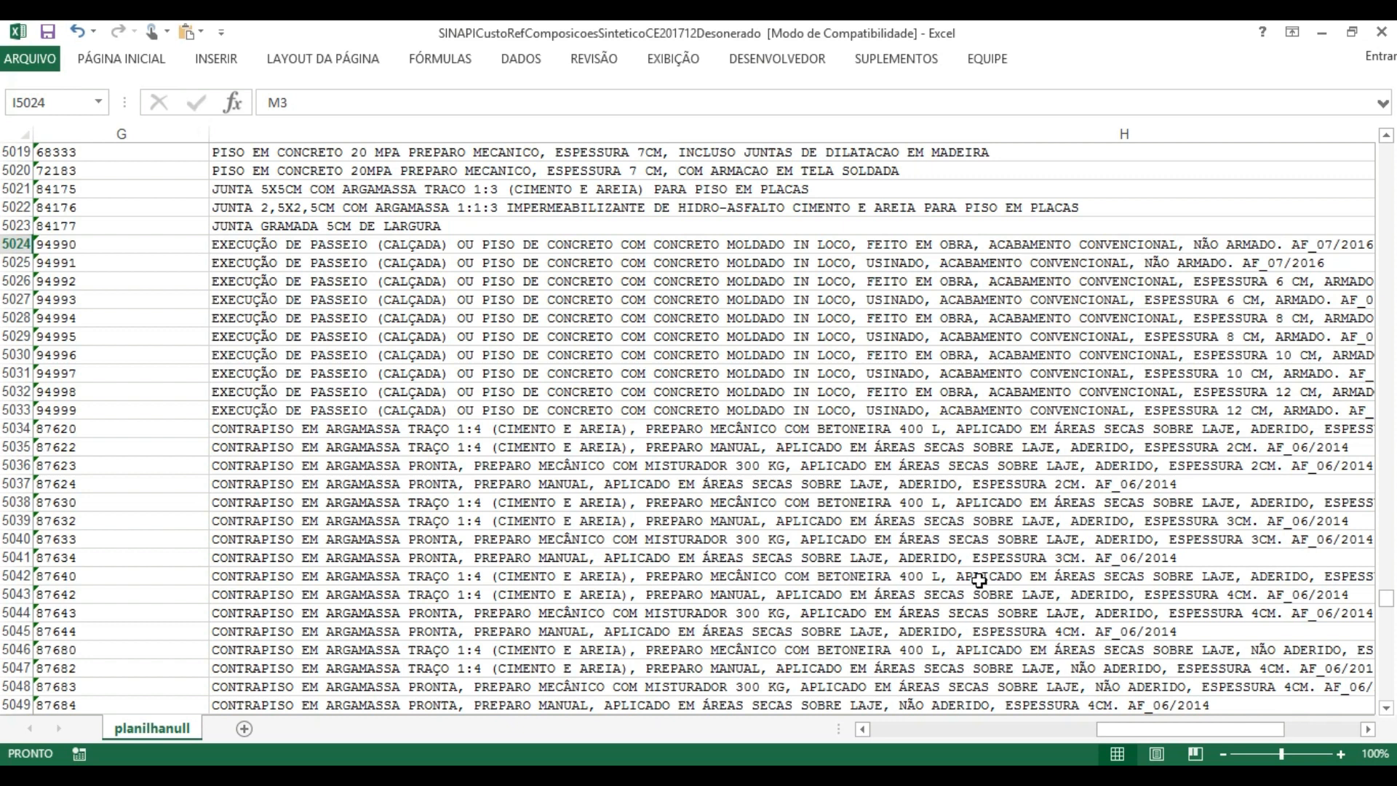
# Step: Check row 5042, the 1:4 mortar contrapiso 4 cm thick mixed in a 400 L betoneira, and select its composition code
pyautogui.click(1219, 579)
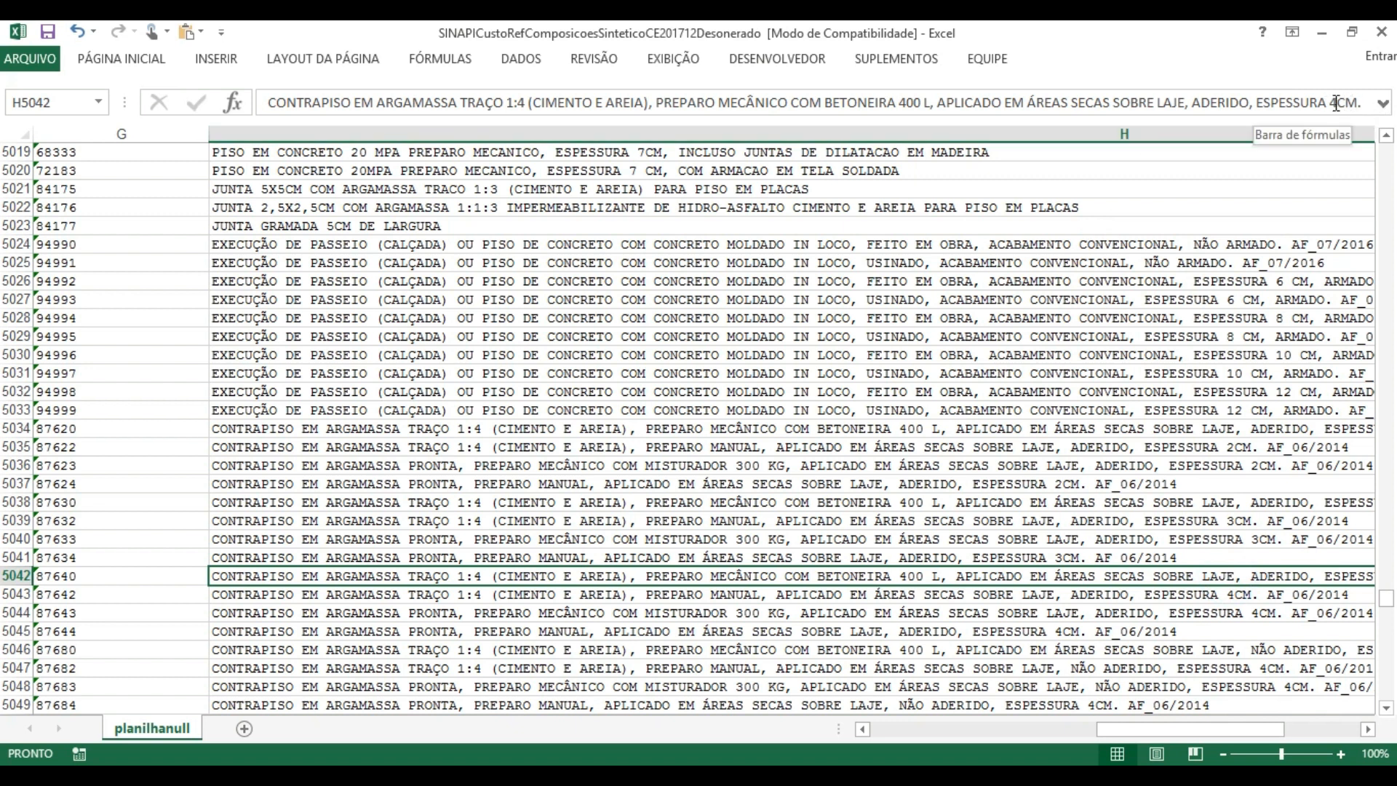
pyautogui.click(1367, 730)
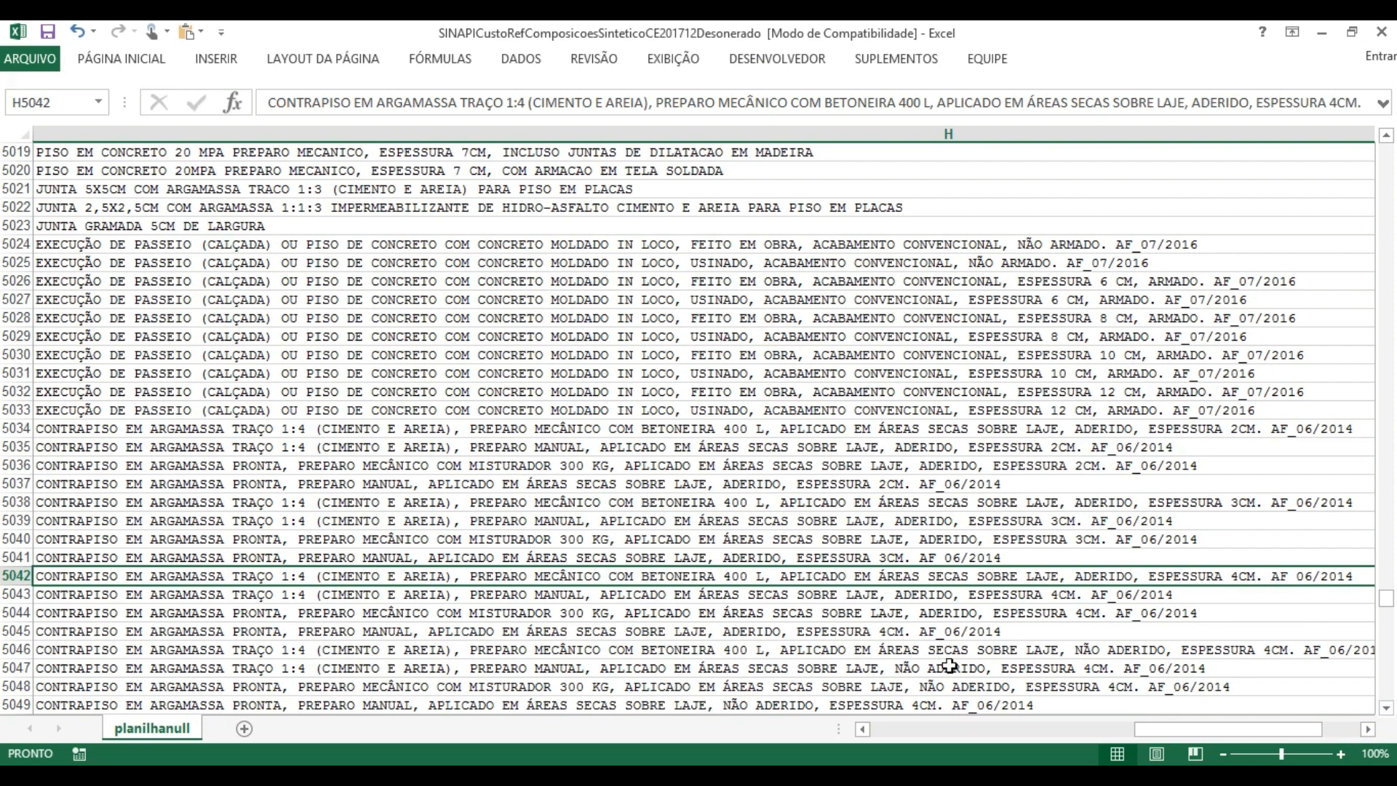
pyautogui.press('Left')
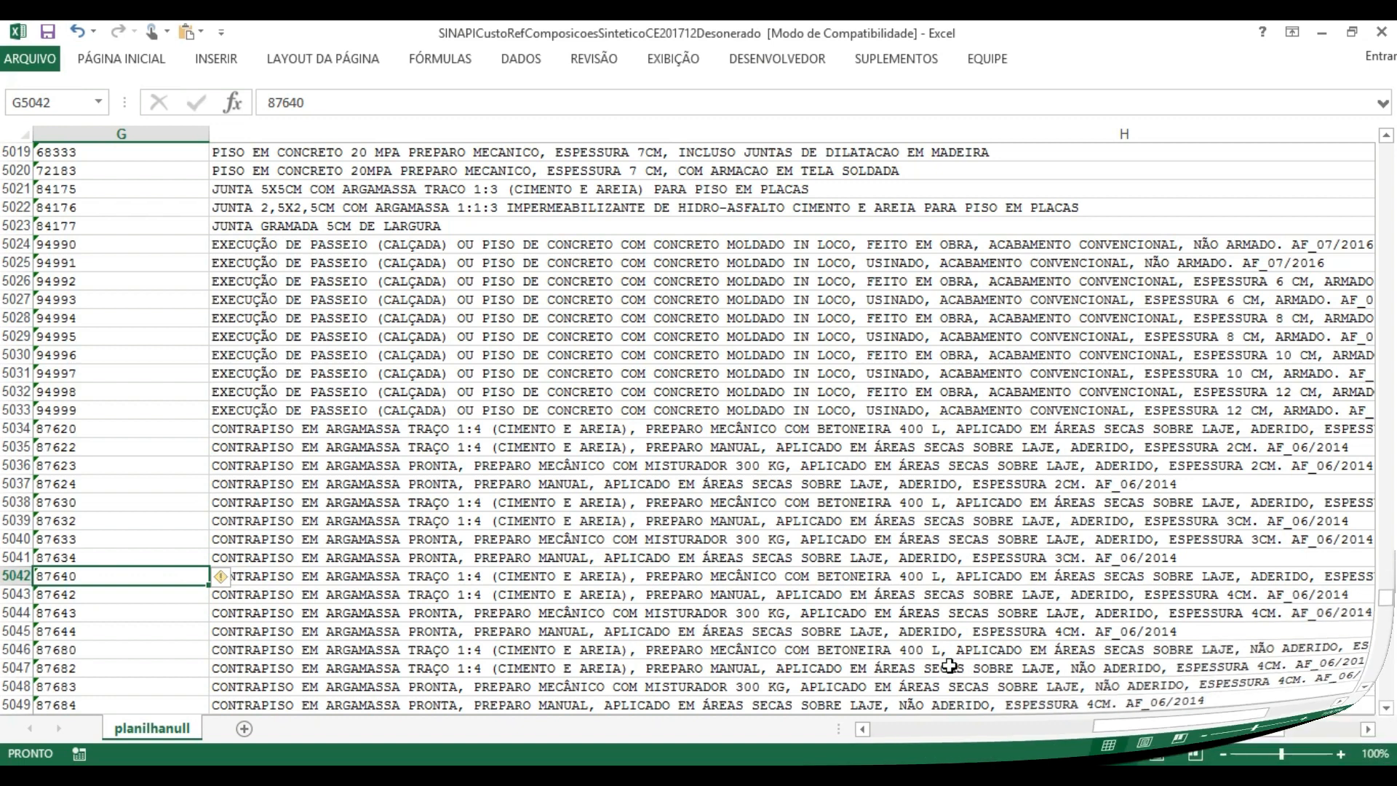
# Step: Switch back to Project and set the SINAPI code of item 7.1.1 to 87640
pyautogui.press('Left')
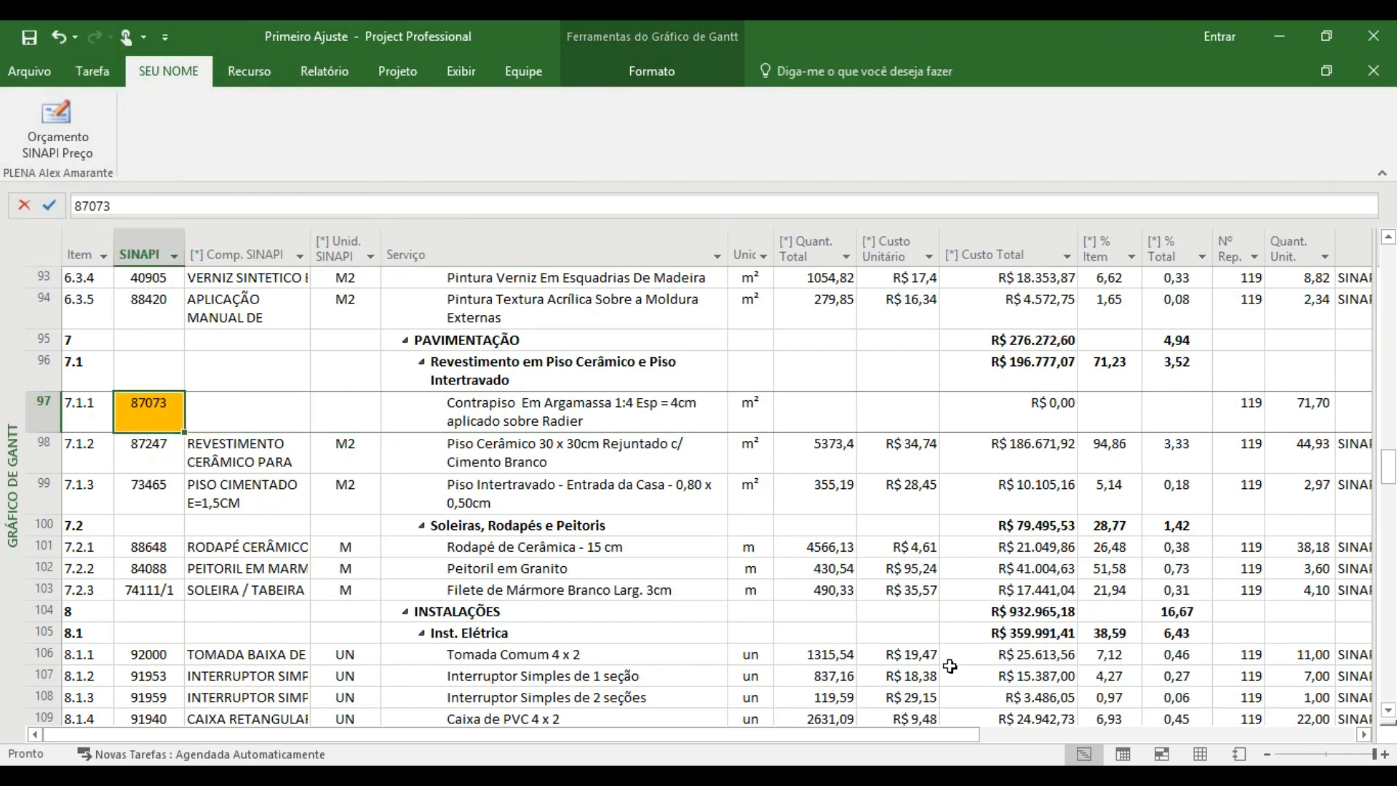
pyautogui.write('87640')
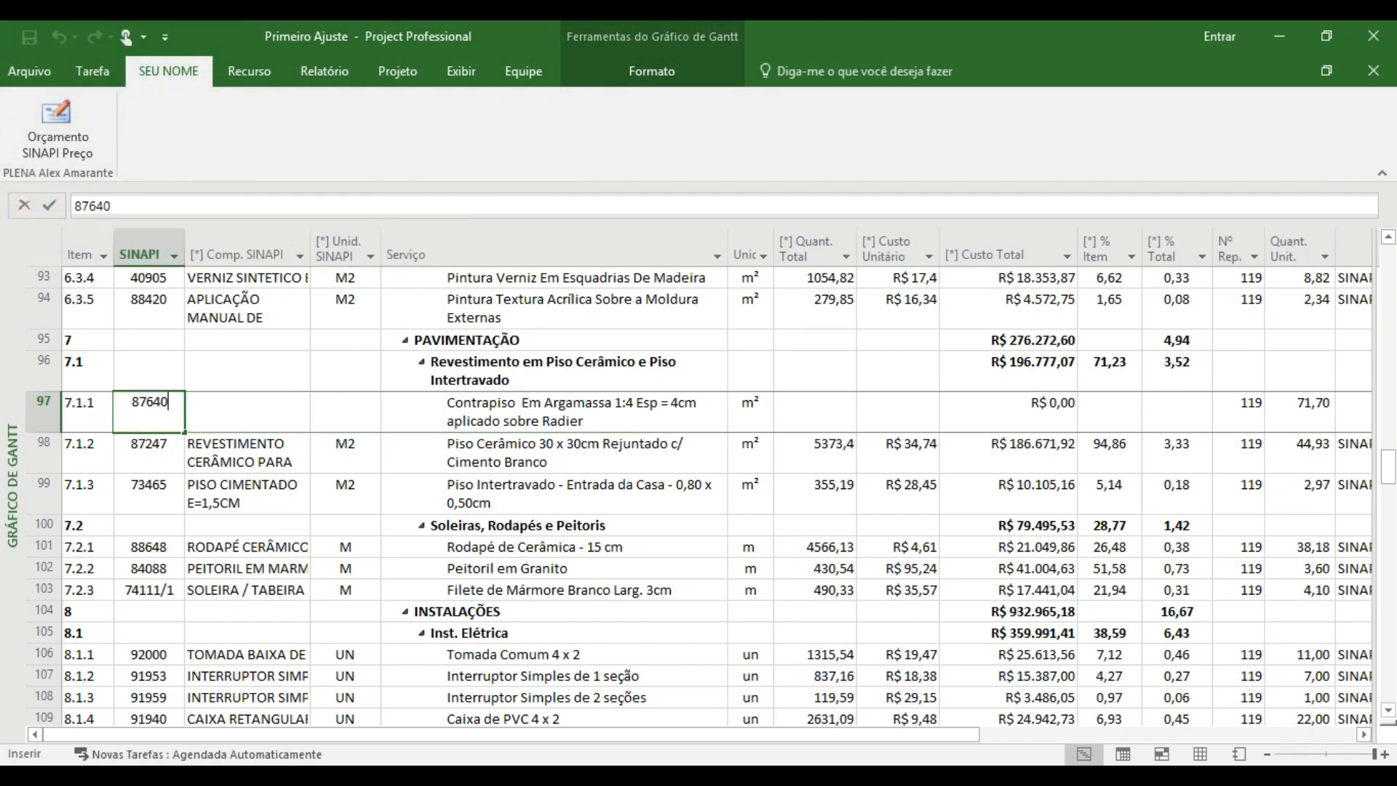
pyautogui.press('Return')
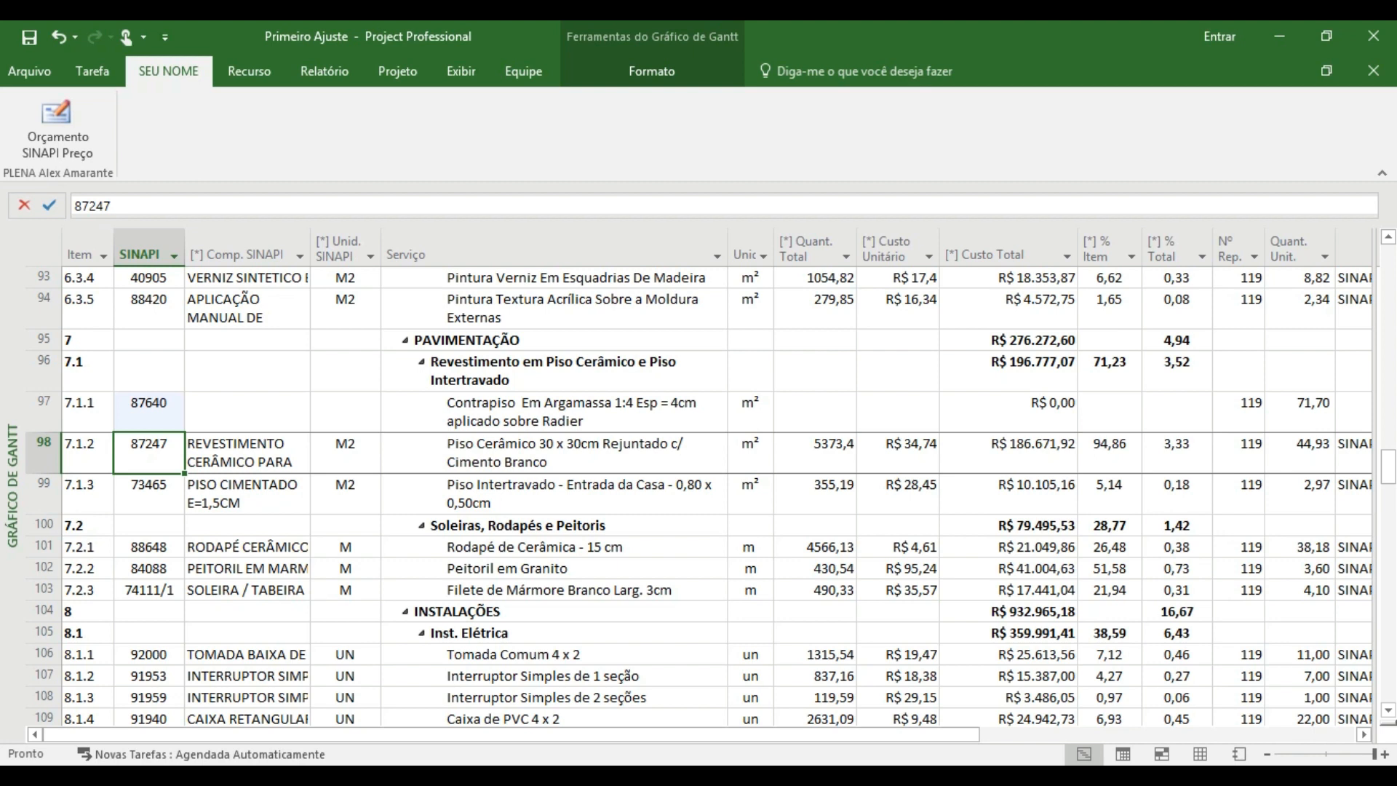
# Step: Look through the SINAPI column below item 7.1.2 for highlighted codes and go to item 8.7.1.1
pyautogui.press('pagedown')
pyautogui.press('pagedown')
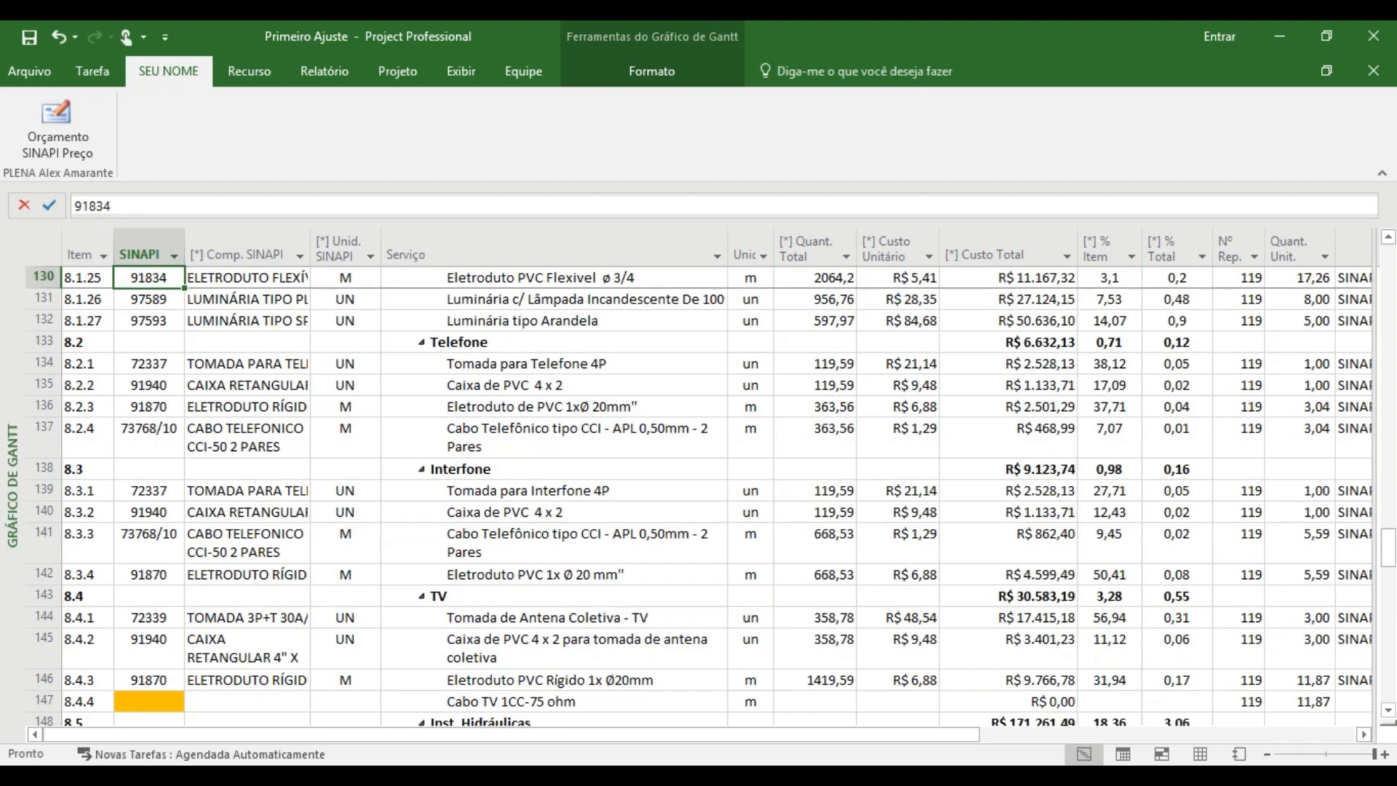
pyautogui.press('pagedown')
pyautogui.press('pagedown')
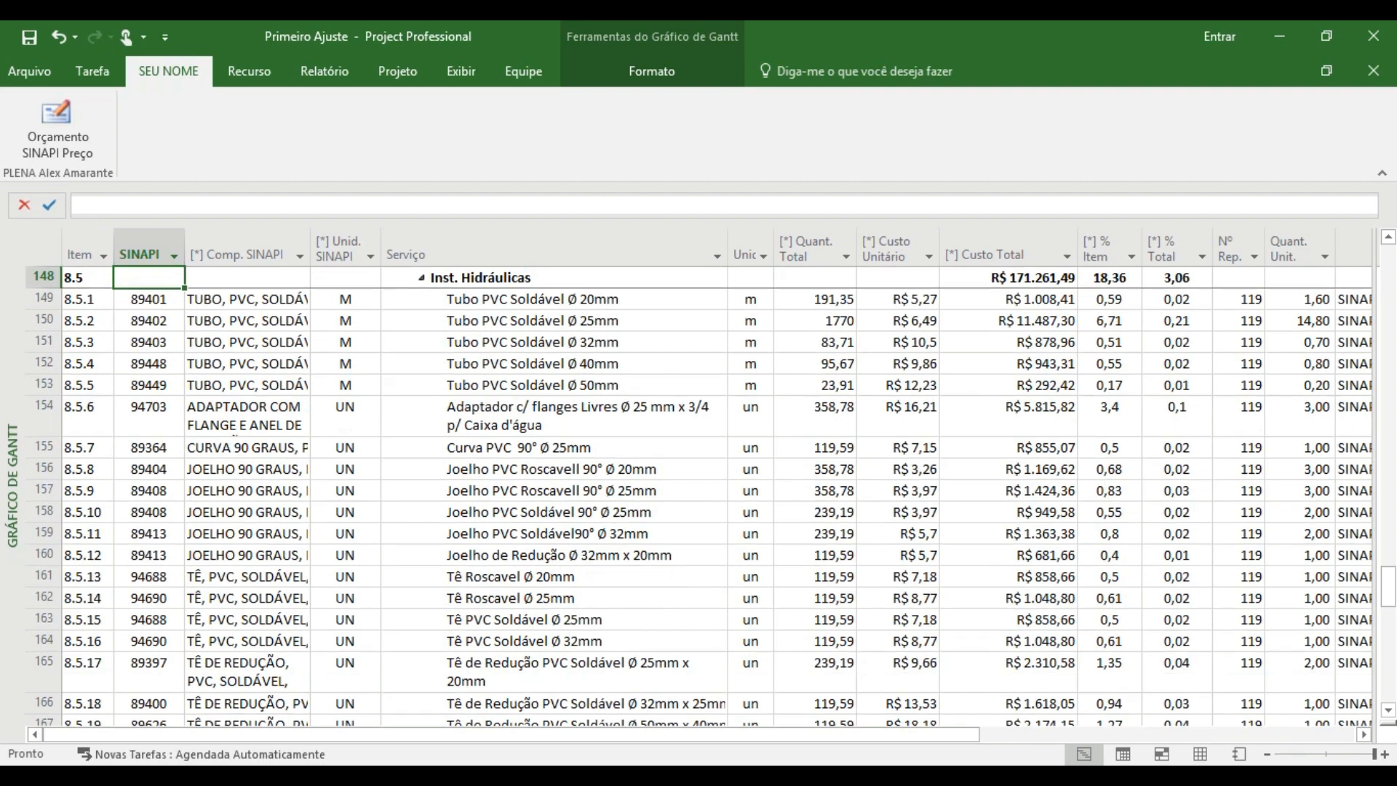
pyautogui.press('Down')
pyautogui.press('Down')
pyautogui.press('Down')
pyautogui.press('Down')
pyautogui.press('Down')
pyautogui.press('Down')
pyautogui.press('Down')
pyautogui.press('Down')
pyautogui.press('Down')
pyautogui.press('Down')
pyautogui.press('Down')
pyautogui.press('Down')
pyautogui.press('Down')
pyautogui.press('Down')
pyautogui.press('Down')
pyautogui.press('Down')
pyautogui.press('Down')
pyautogui.press('Down')
pyautogui.press('Down')
pyautogui.press('Down')
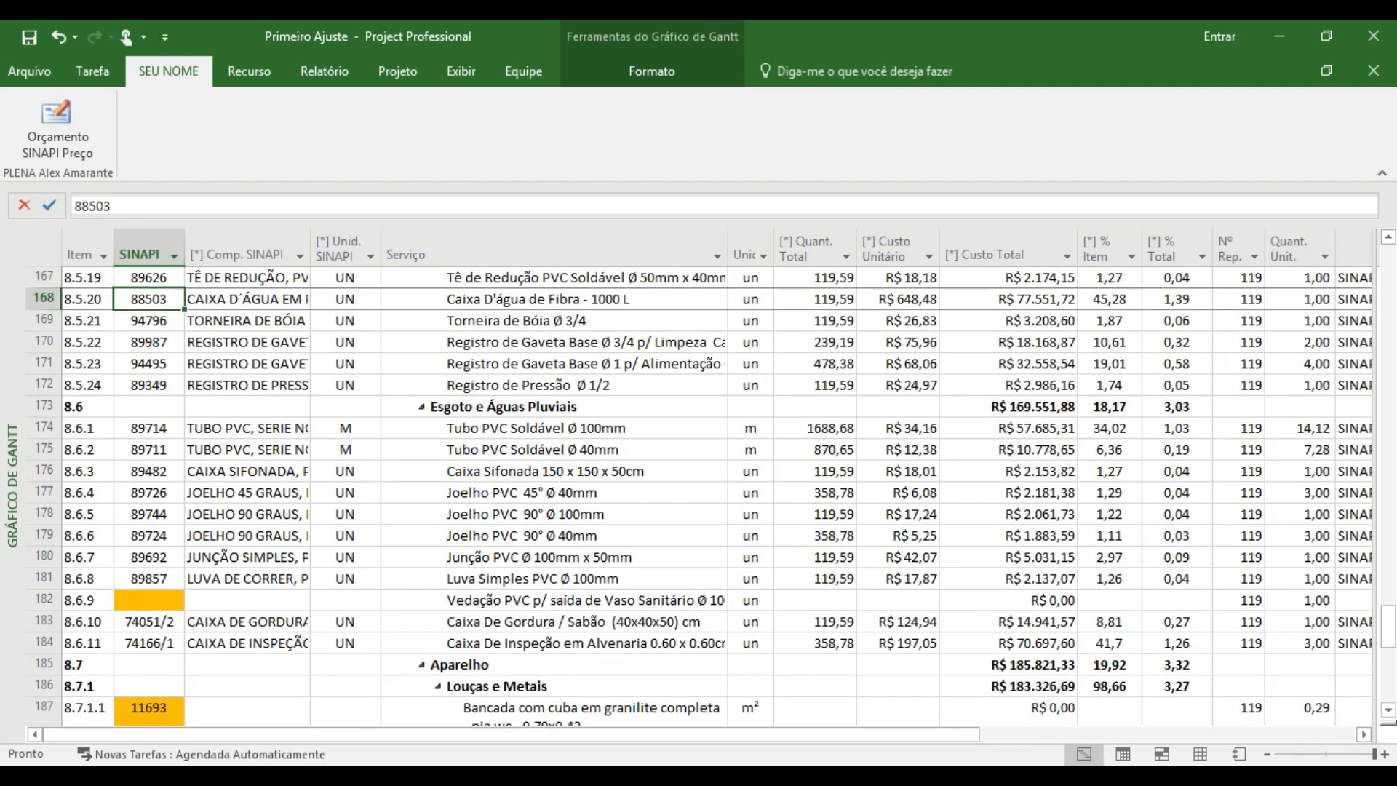
pyautogui.press('Up')
pyautogui.press('Up')
pyautogui.press('Up')
pyautogui.press('Up')
pyautogui.press('Up')
pyautogui.press('Up')
pyautogui.press('Up')
pyautogui.press('Up')
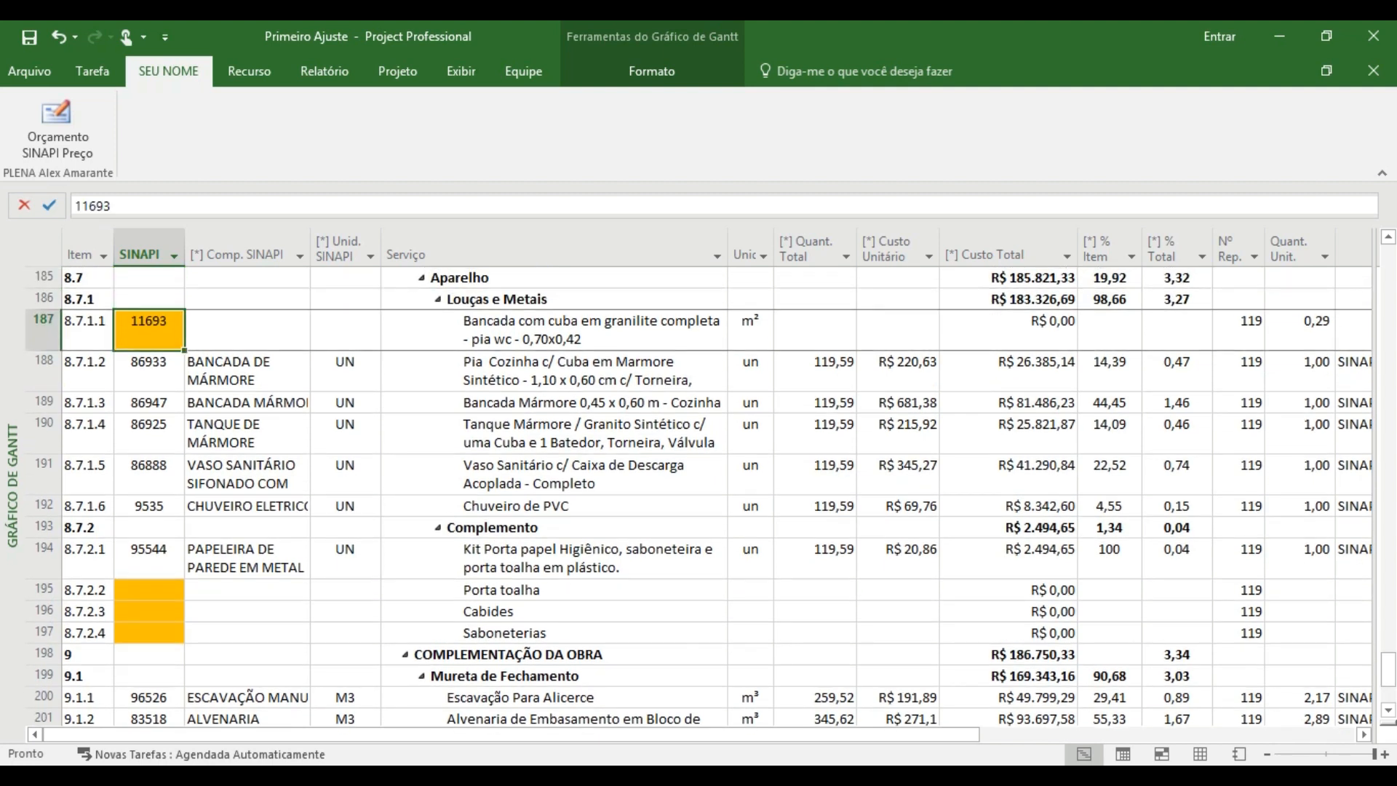
# Step: Switch to the SINAPI workbook in Excel and search for "bancada" until reaching the kitchen countertop compositions around row 4056
pyautogui.press('Right')
pyautogui.press('Right')
pyautogui.press('Right')
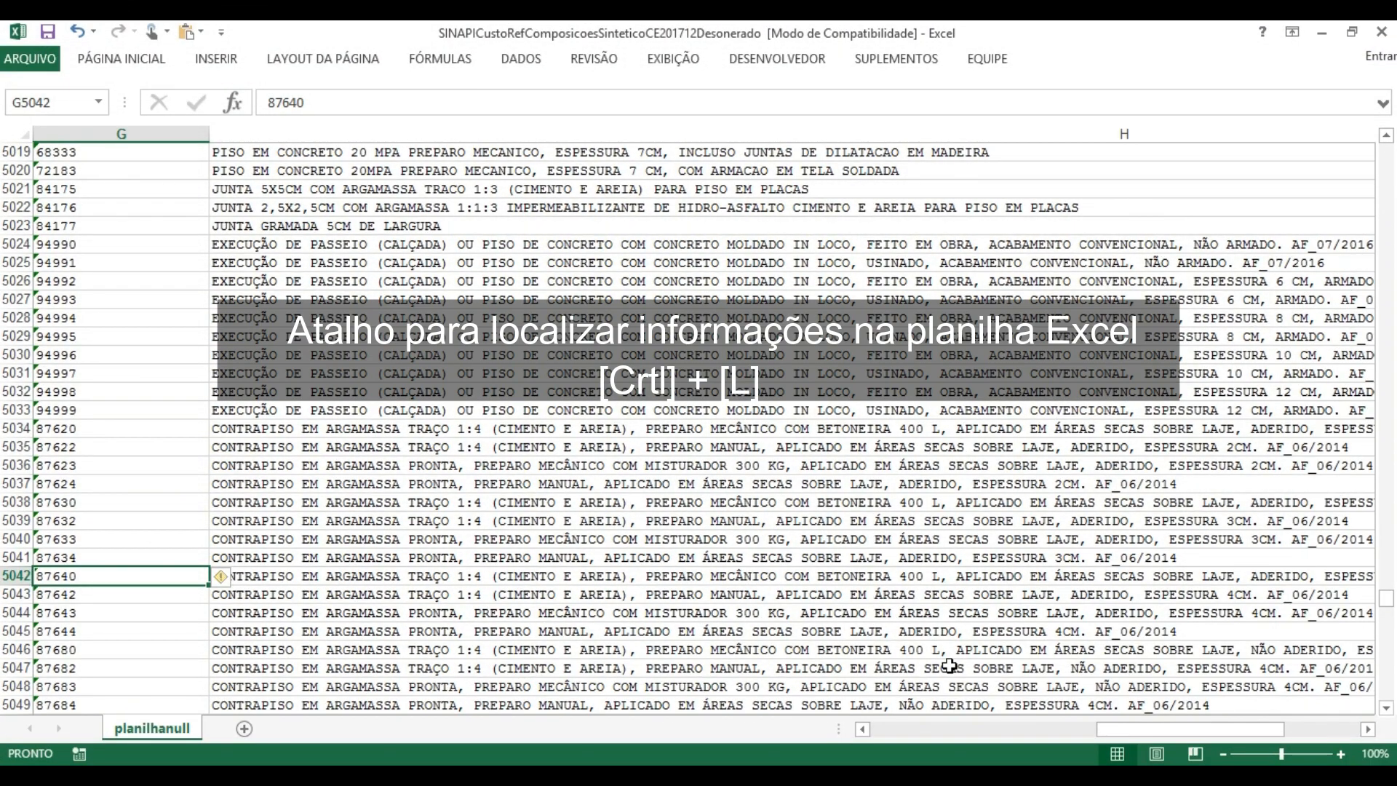
pyautogui.hotkey('ctrl', 'l')
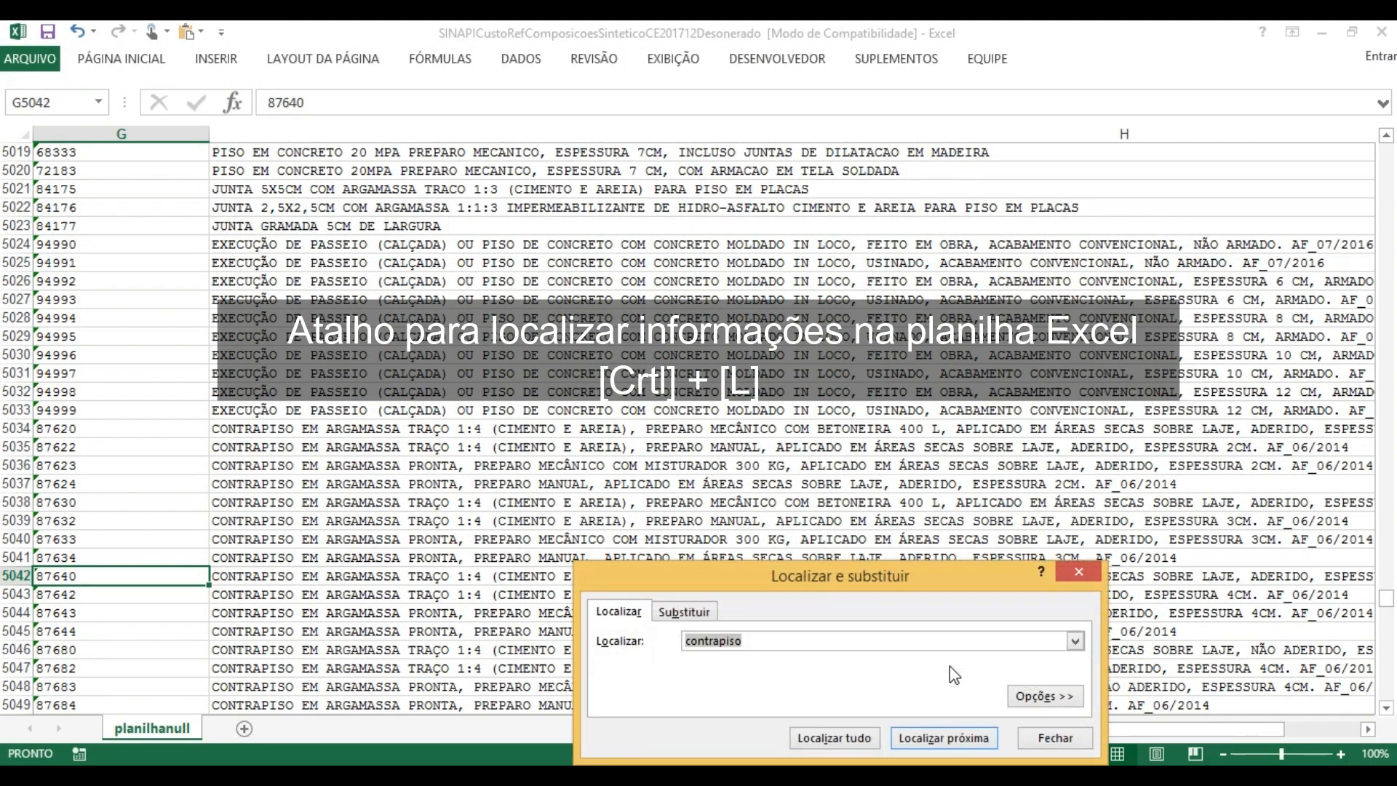
pyautogui.write('bancada')
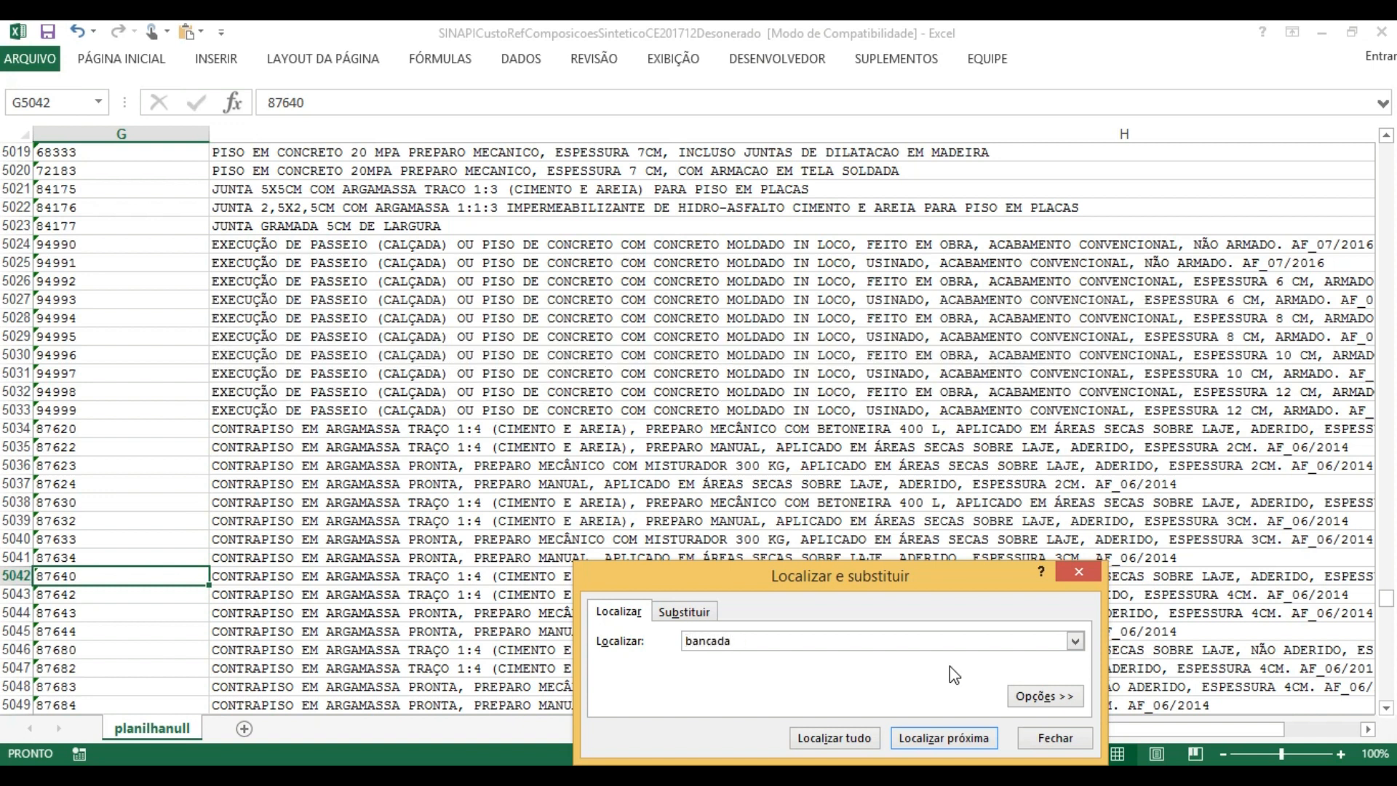
pyautogui.press('Return')
pyautogui.press('Return')
pyautogui.press('Return')
pyautogui.press('Return')
pyautogui.press('Return')
pyautogui.press('Return')
pyautogui.press('Return')
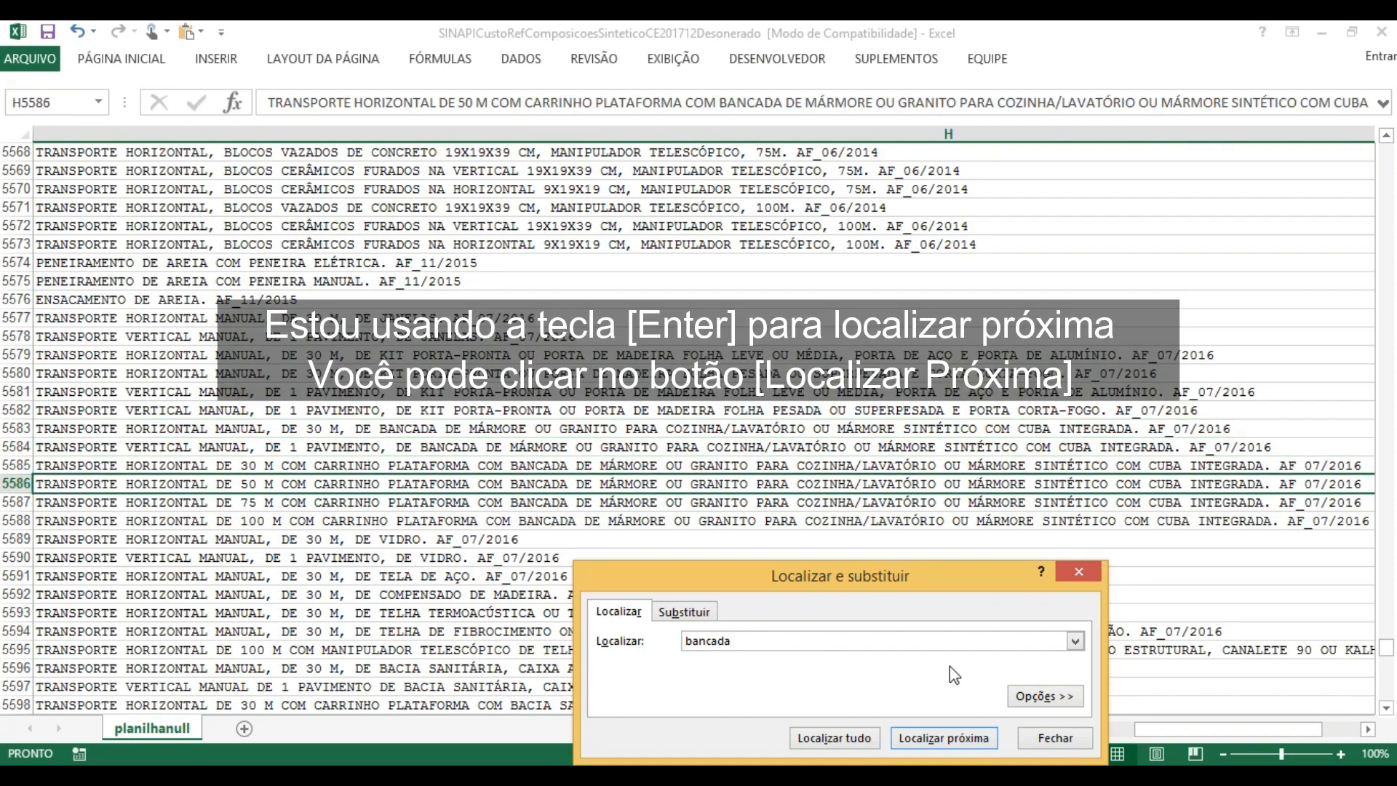
pyautogui.press('Return')
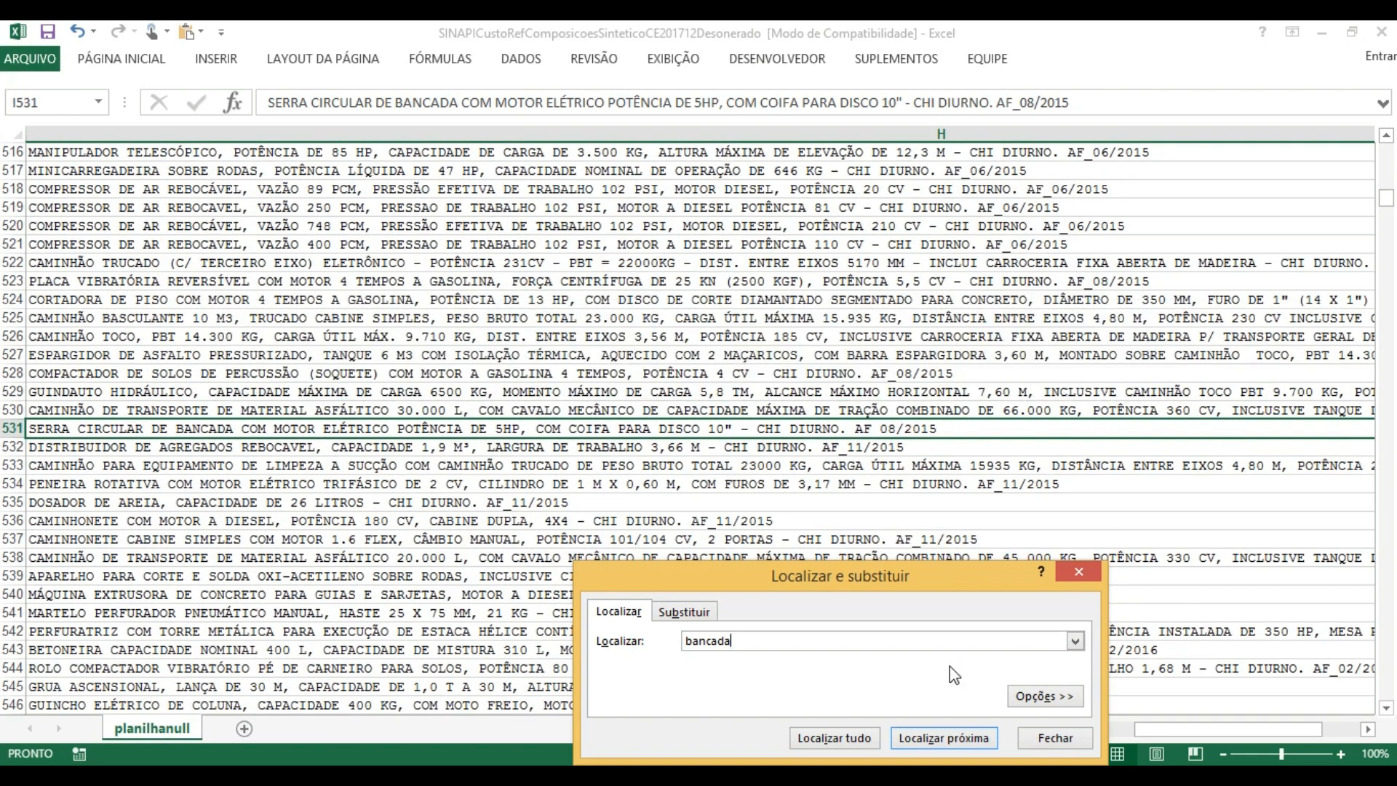
pyautogui.press('Return')
pyautogui.press('Return')
pyautogui.press('Return')
pyautogui.press('Return')
pyautogui.press('Return')
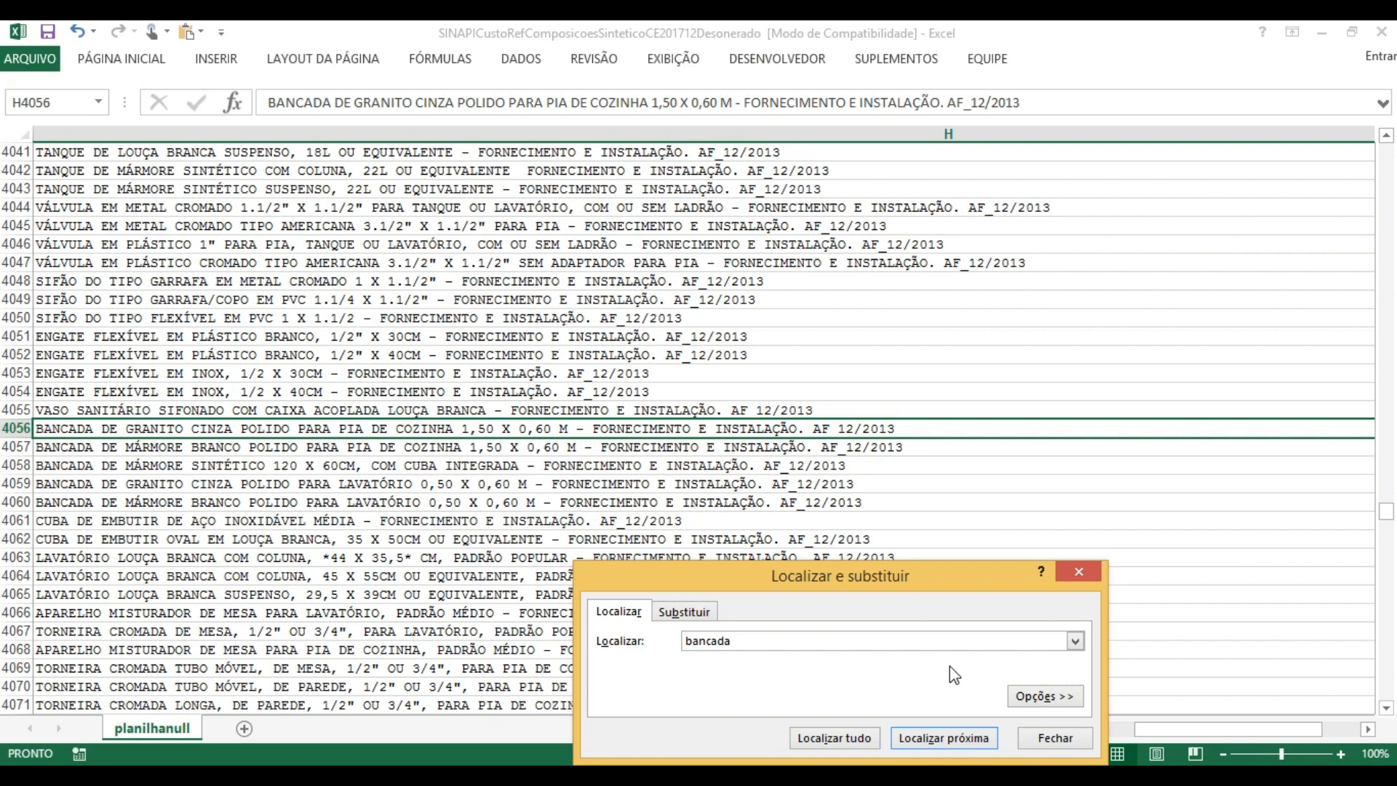
pyautogui.press('Down')
pyautogui.press('Down')
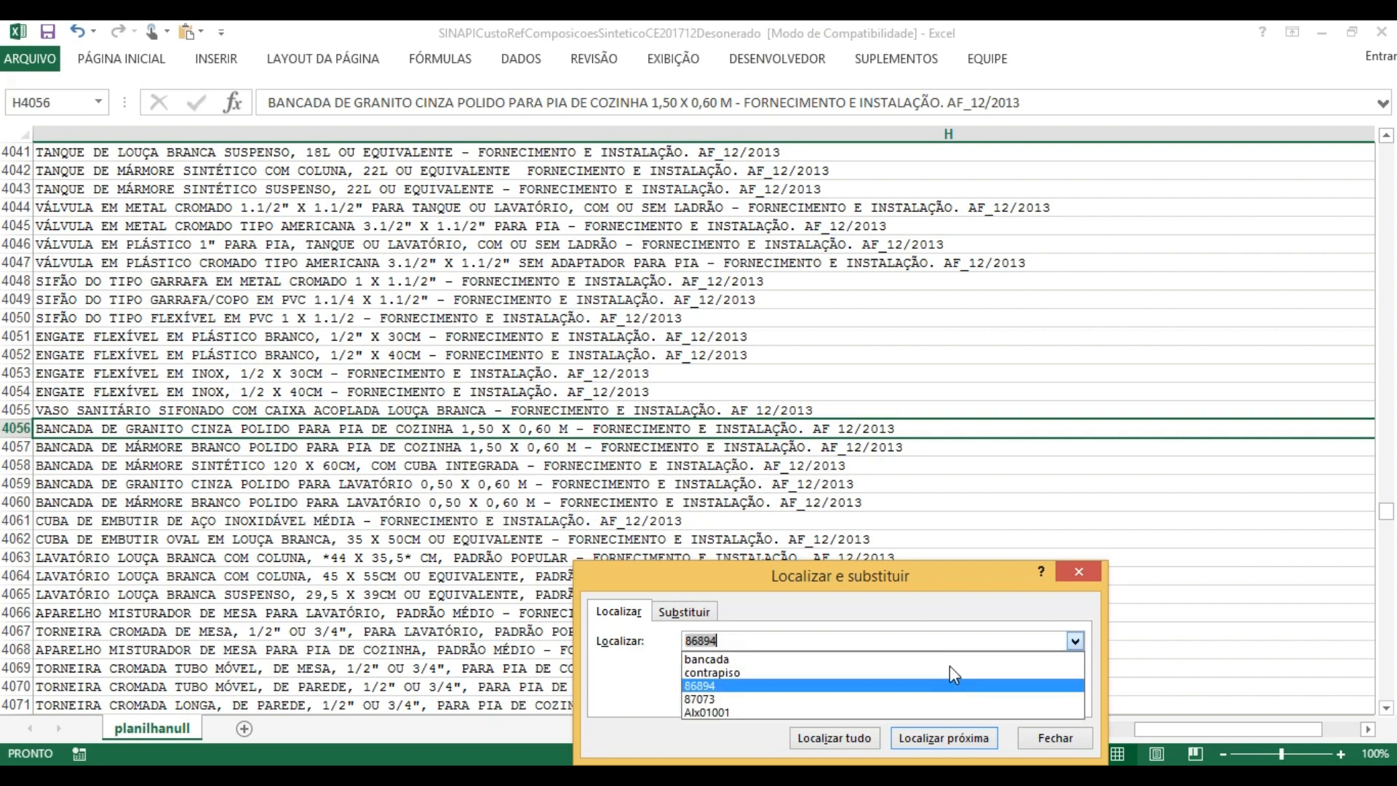
pyautogui.click(1076, 574)
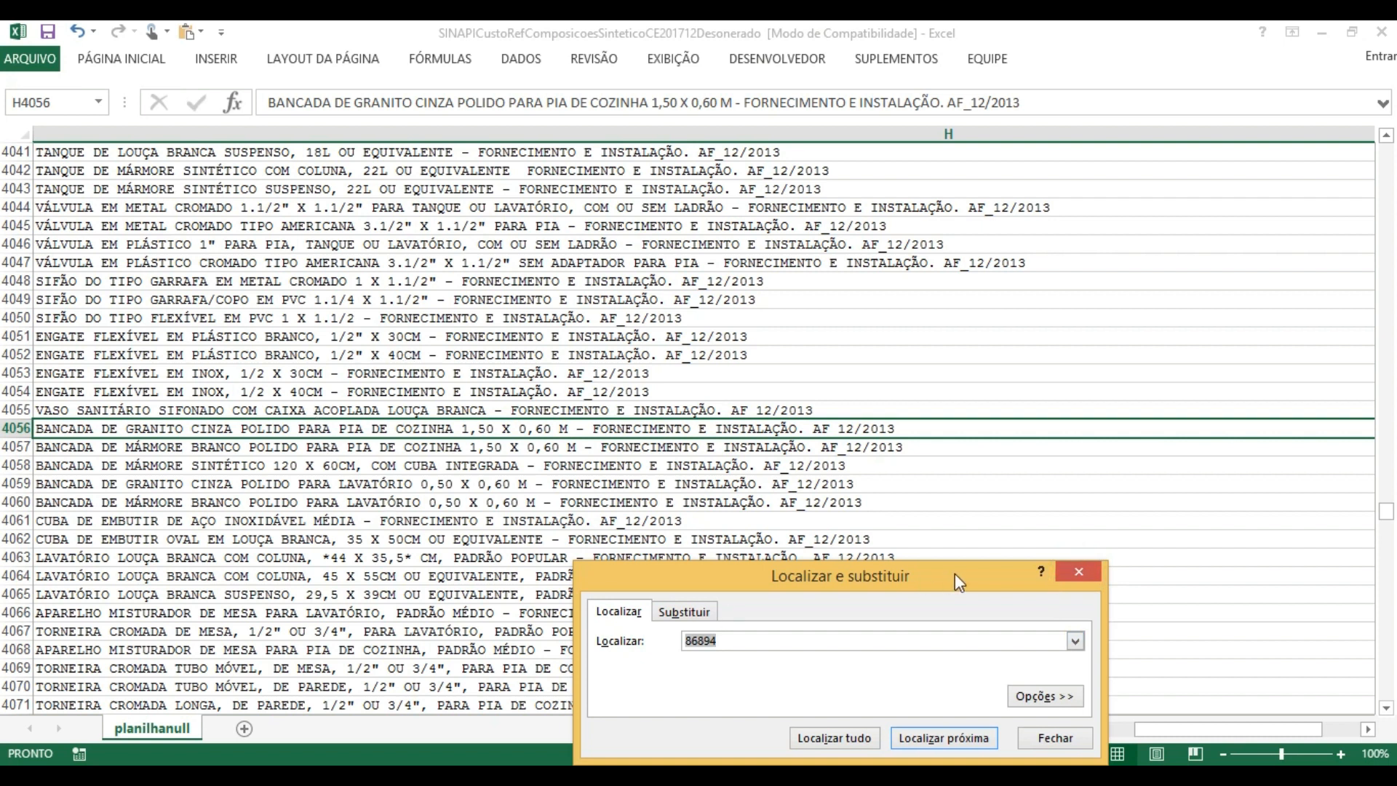
pyautogui.click(1071, 575)
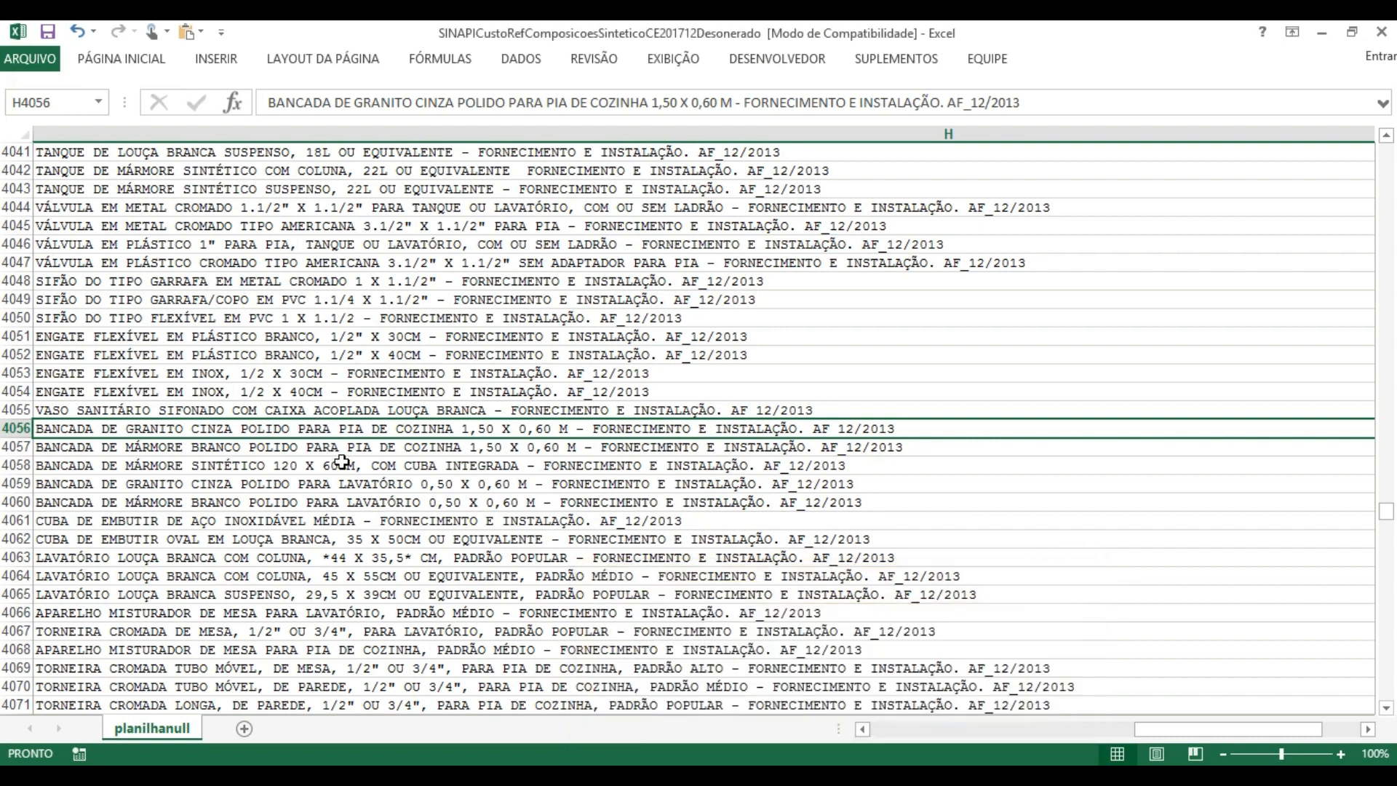
# Step: Insert a blank row directly below row 4058, the 120 x 60 cm synthetic marble countertop with integrated basin
pyautogui.press('Down')
pyautogui.press('Down')
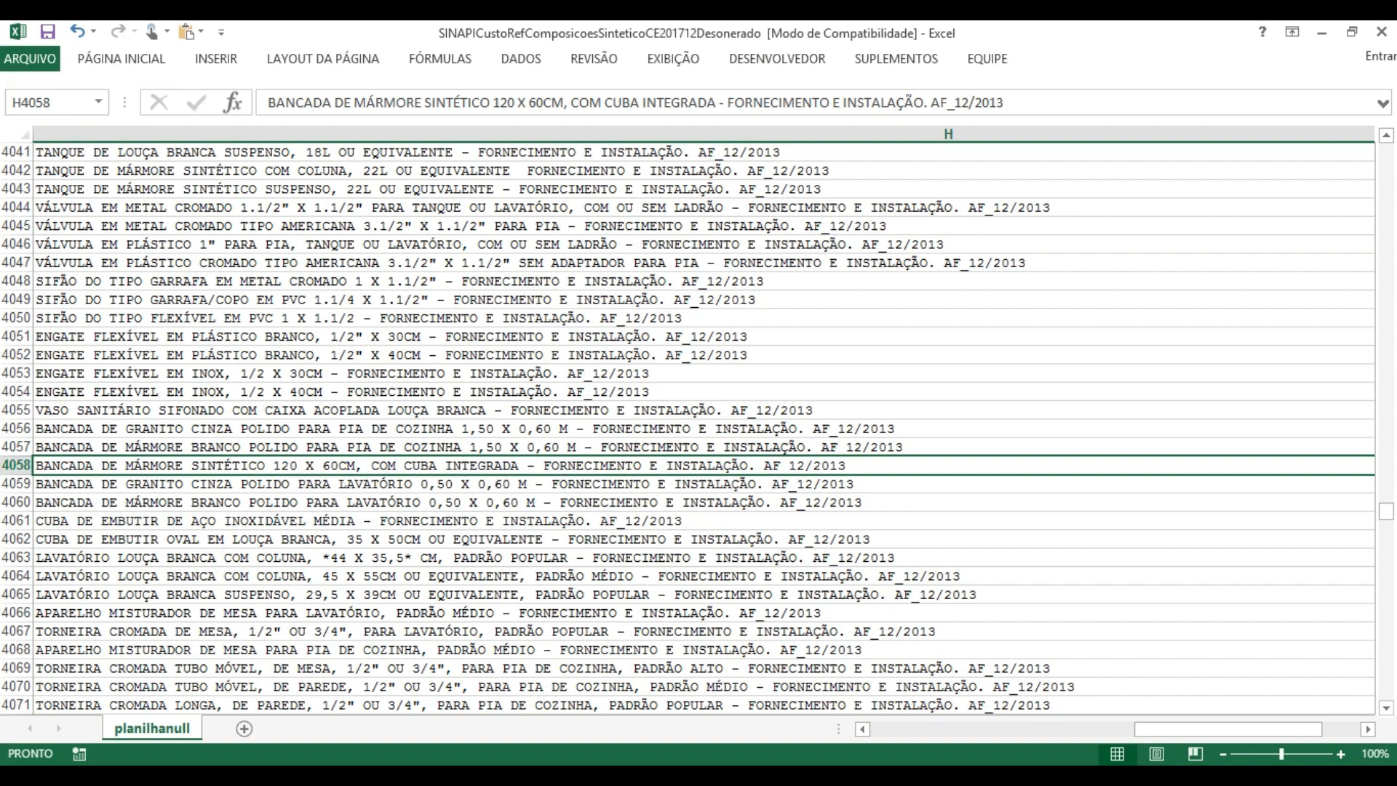
pyautogui.click(865, 730)
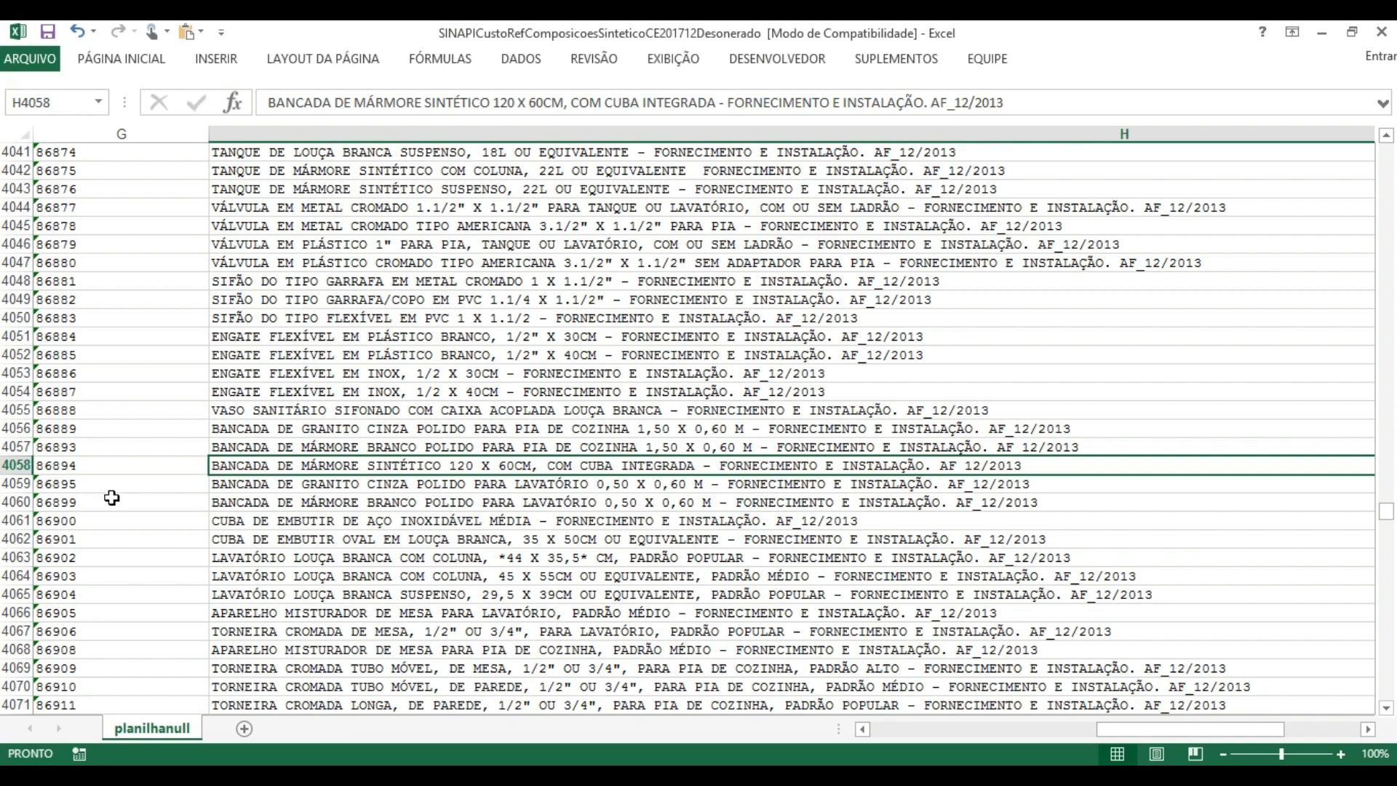
pyautogui.click(16, 484)
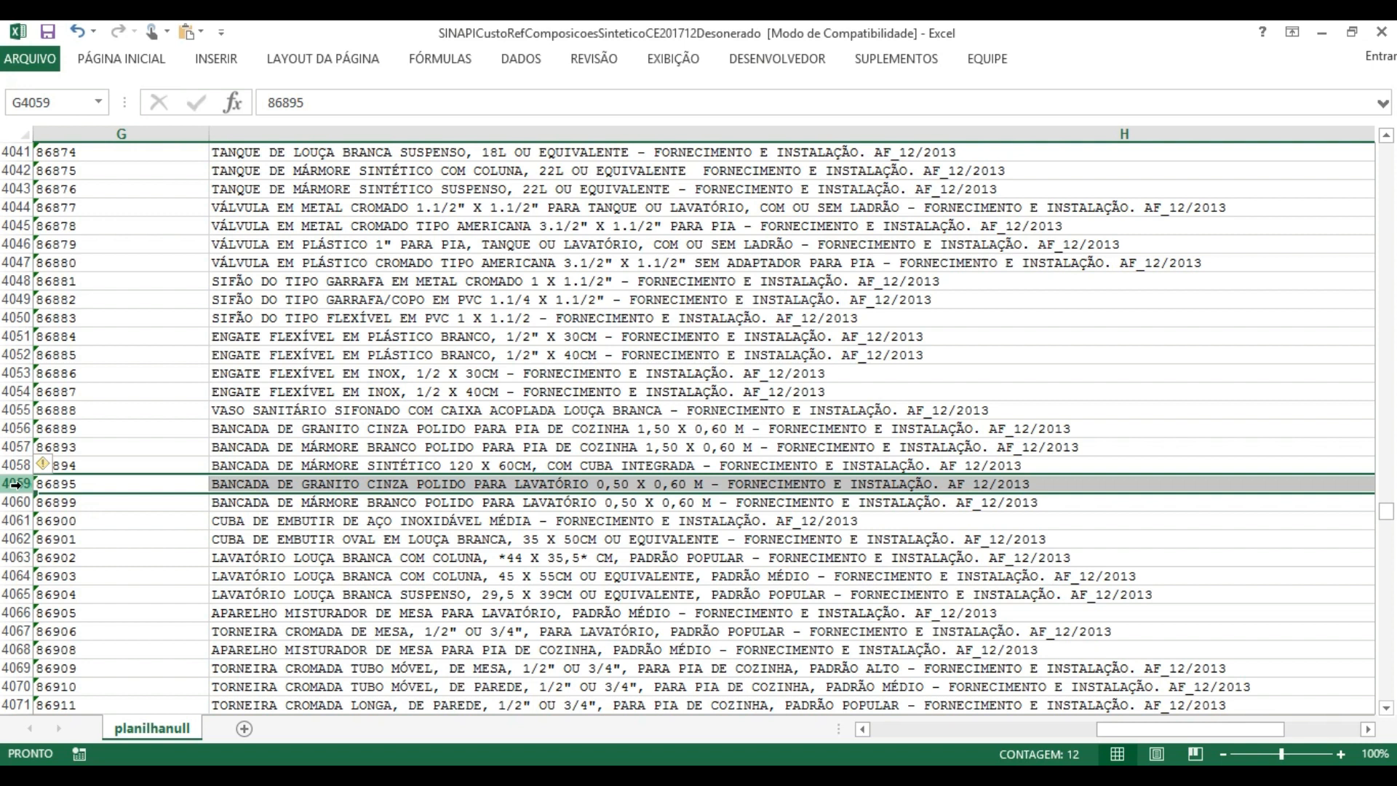
pyautogui.rightClick(16, 484)
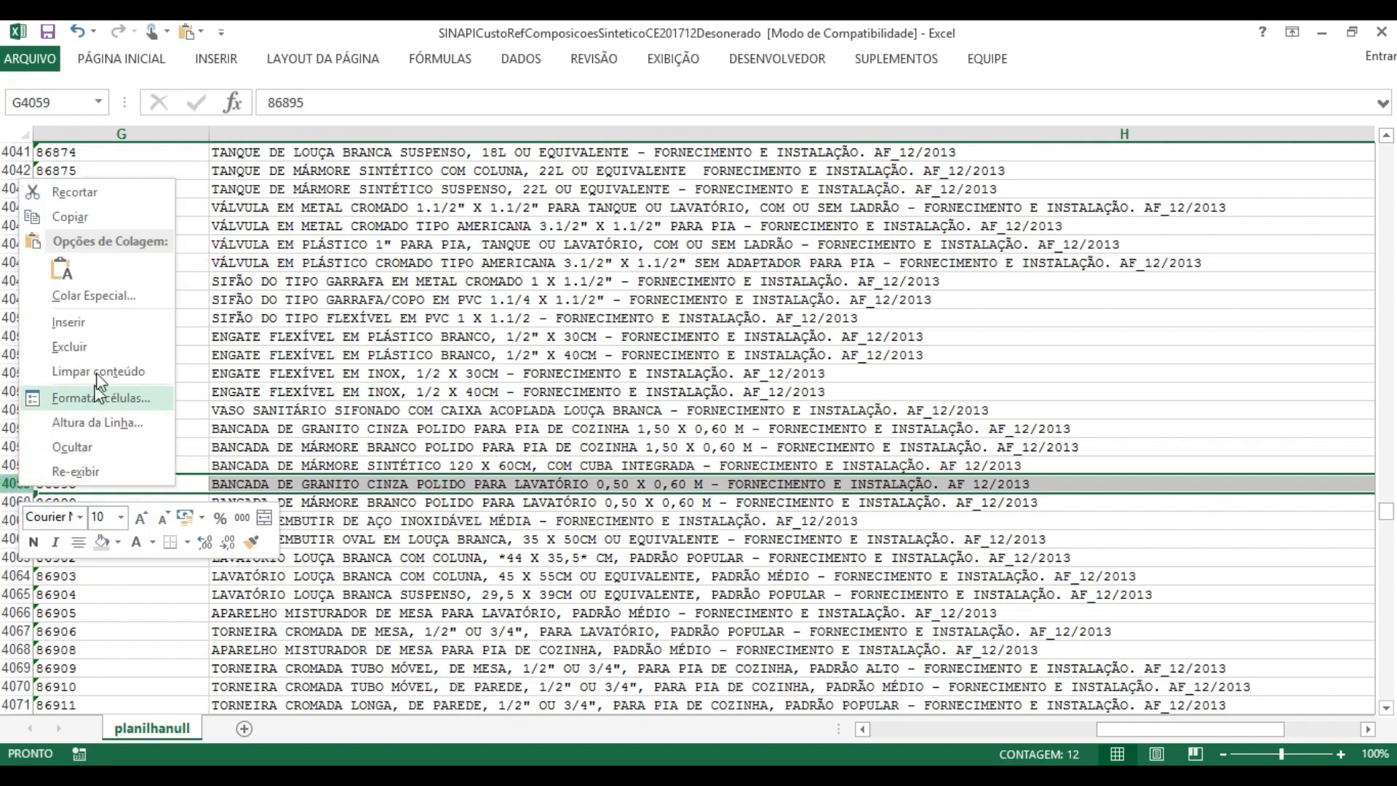
pyautogui.click(120, 329)
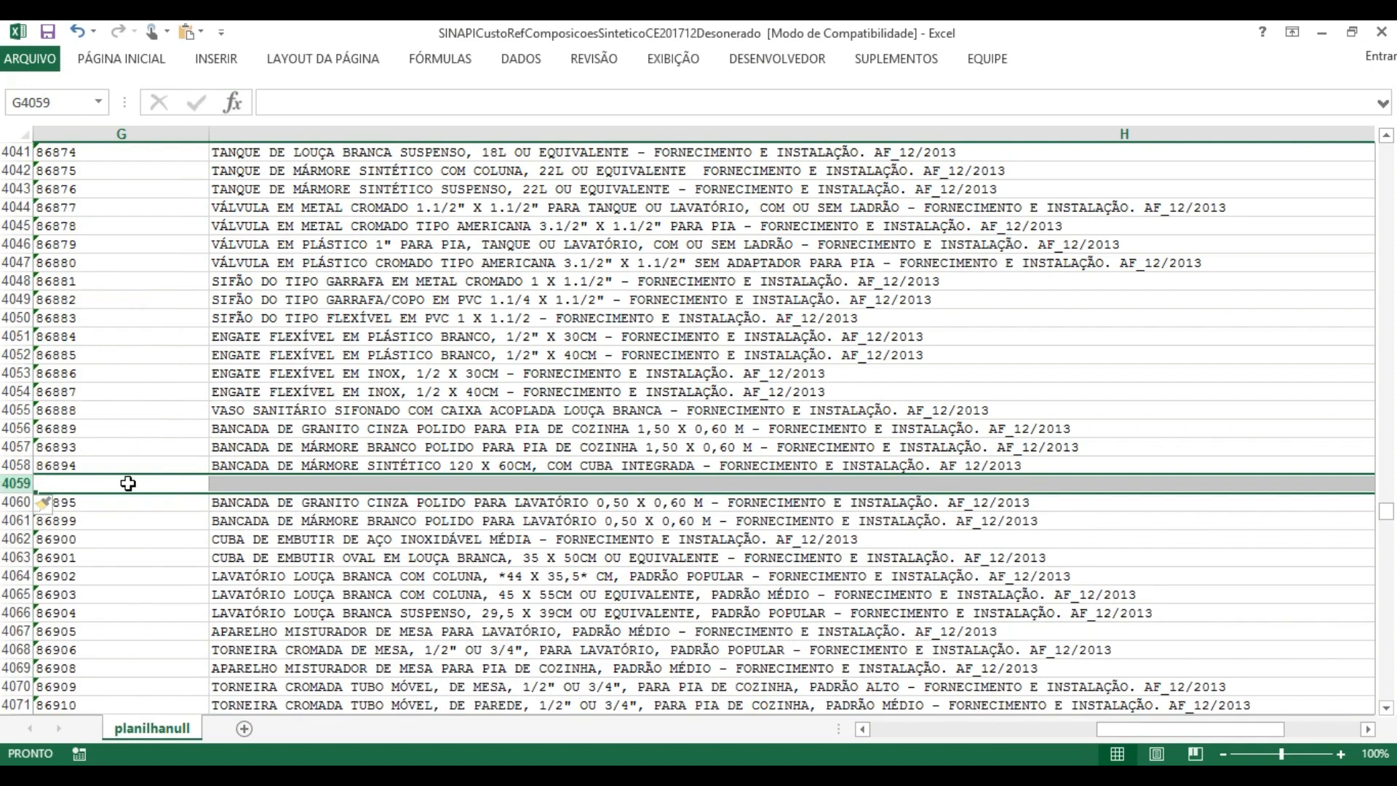
# Step: Enter composition code 8689401 in G4059 and fill H4059 with the description from the cell above
pyautogui.click(128, 483)
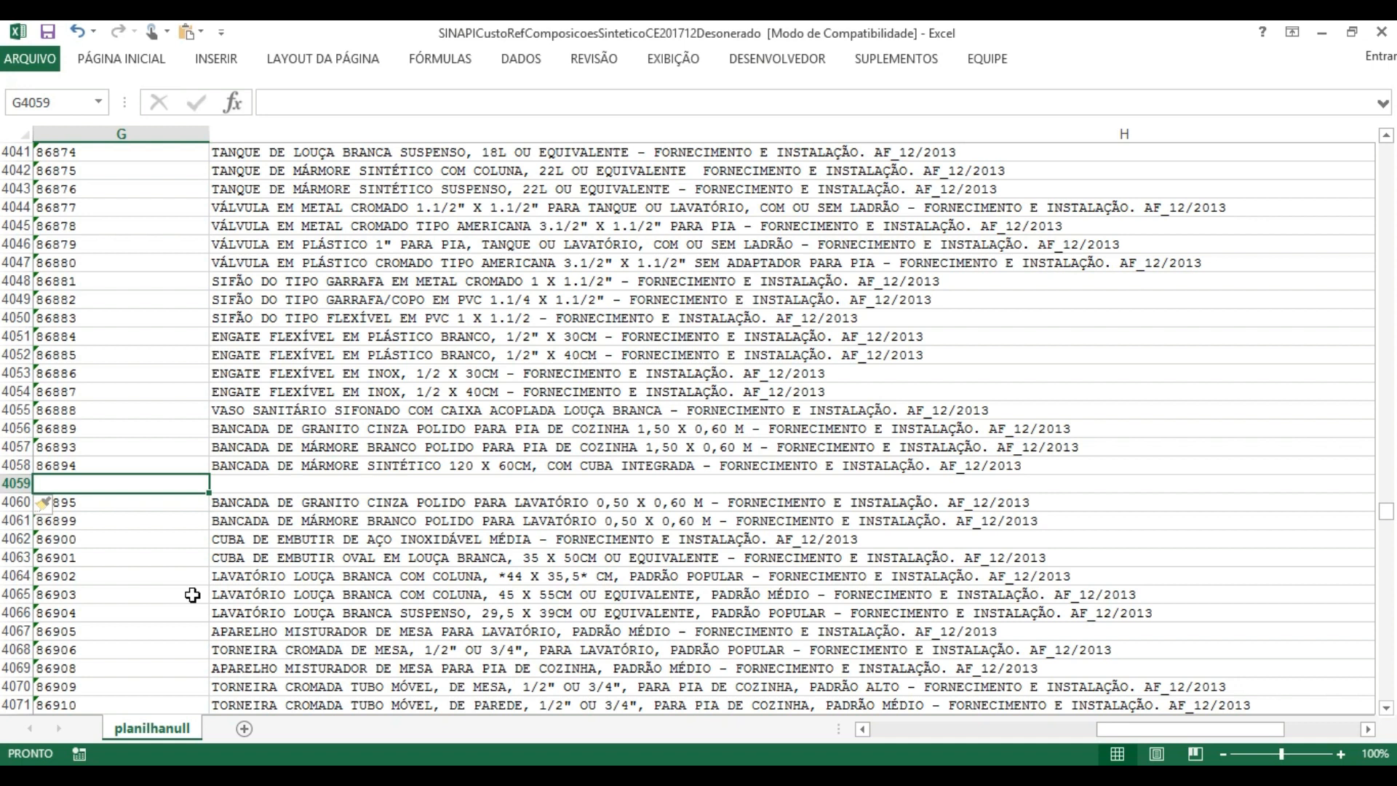
pyautogui.write('86')
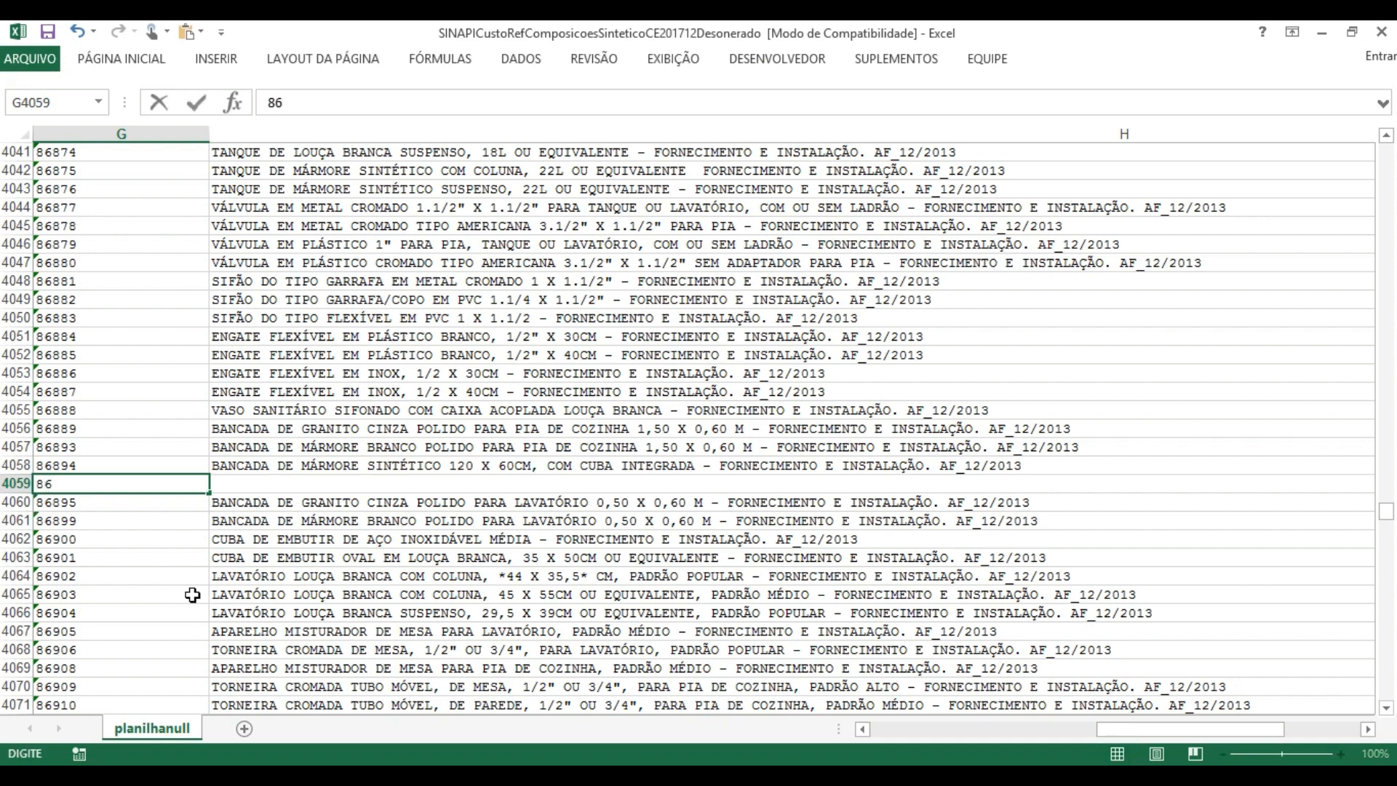
pyautogui.write('9')
pyautogui.press('BackSpace')
pyautogui.write('89401')
pyautogui.press('Return')
pyautogui.press('Up')
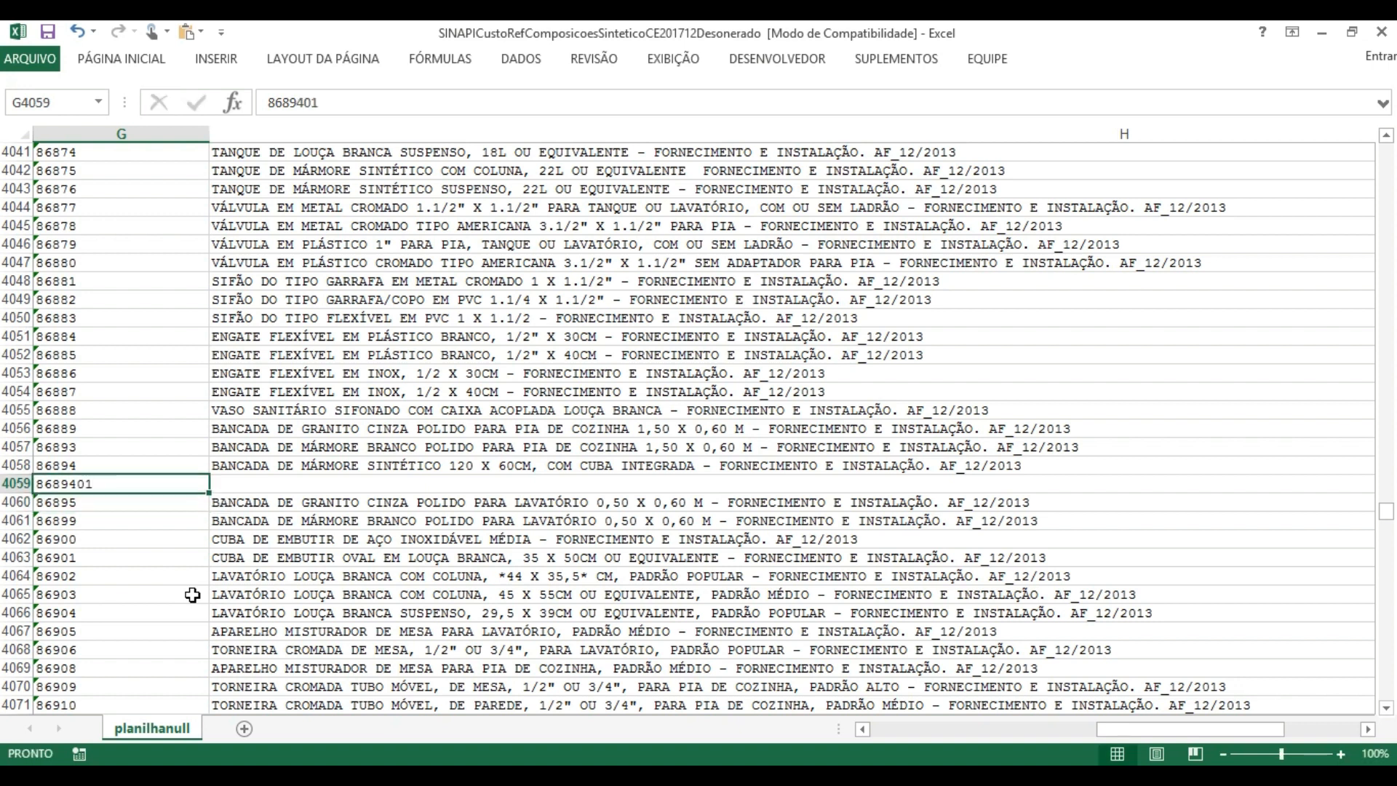
pyautogui.press('Right')
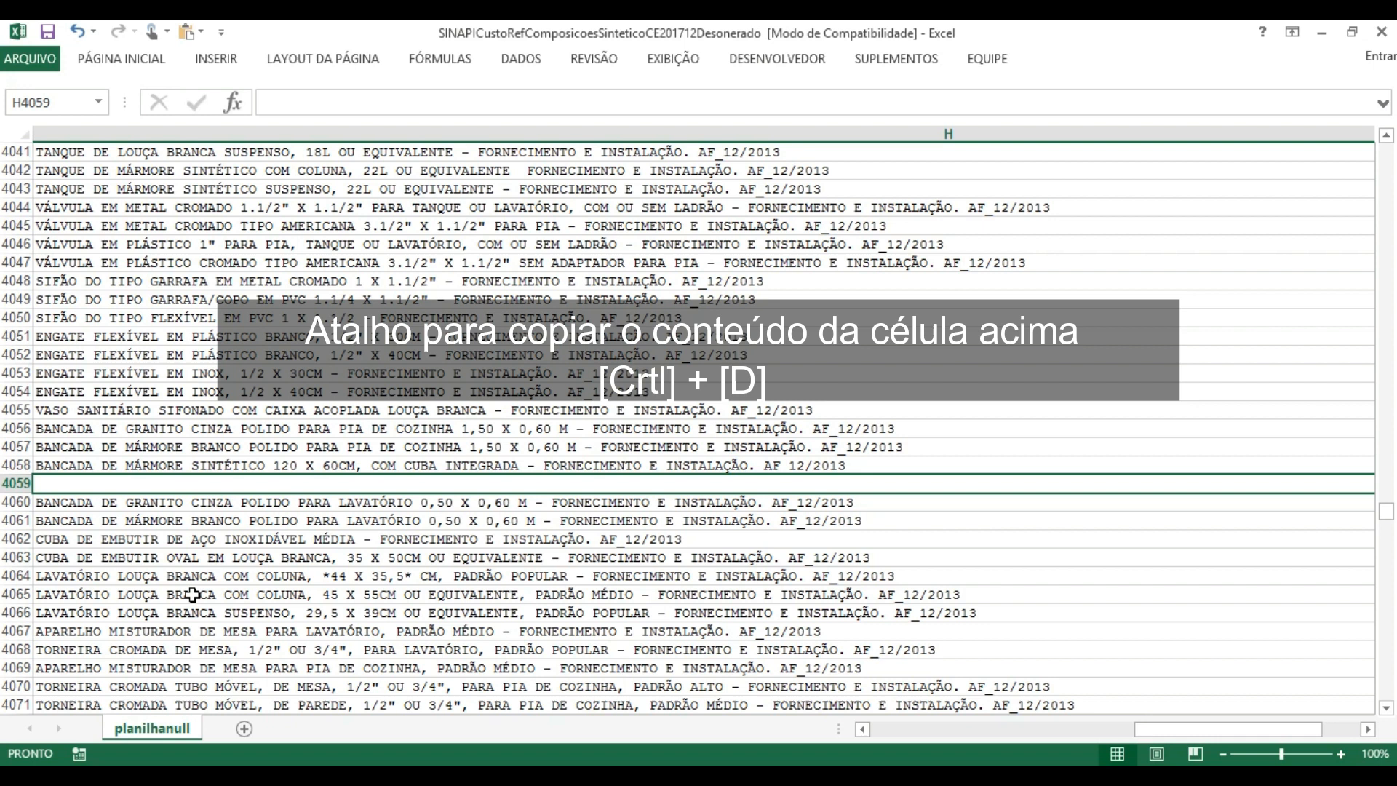
pyautogui.hotkey('ctrl', 'd')
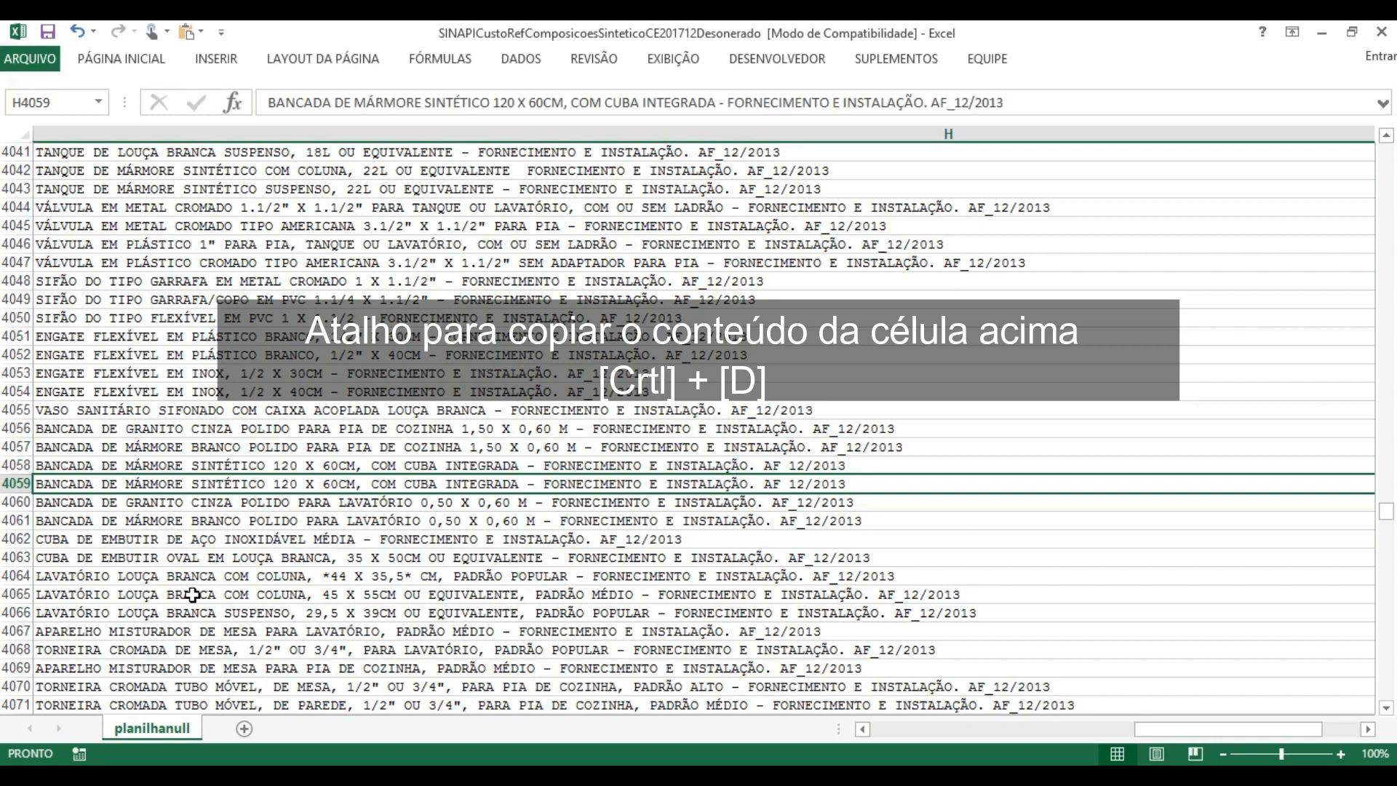
# Step: Shade the code and description cells of the new row 4059 green
pyautogui.click(863, 729)
pyautogui.press('Left')
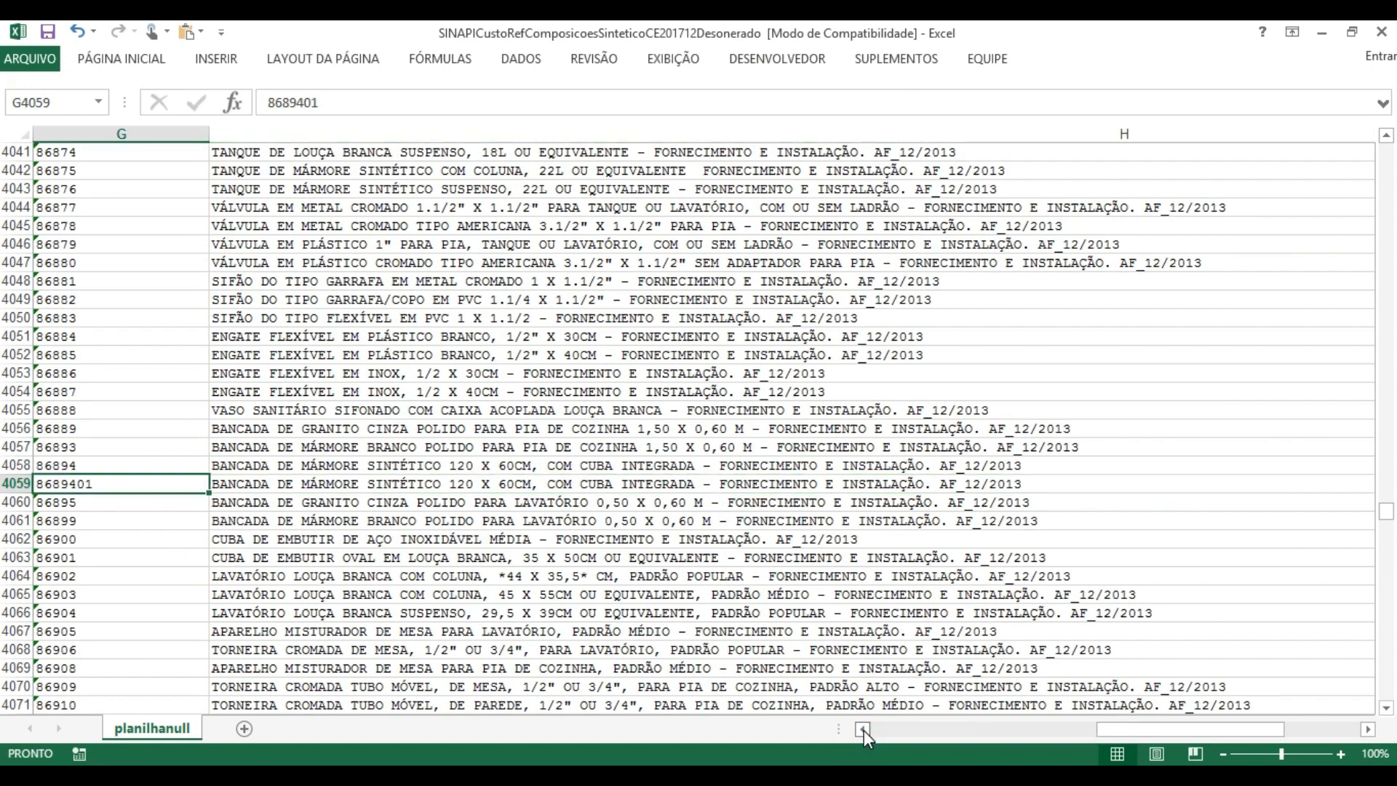
pyautogui.hotkey('shift', 'Right')
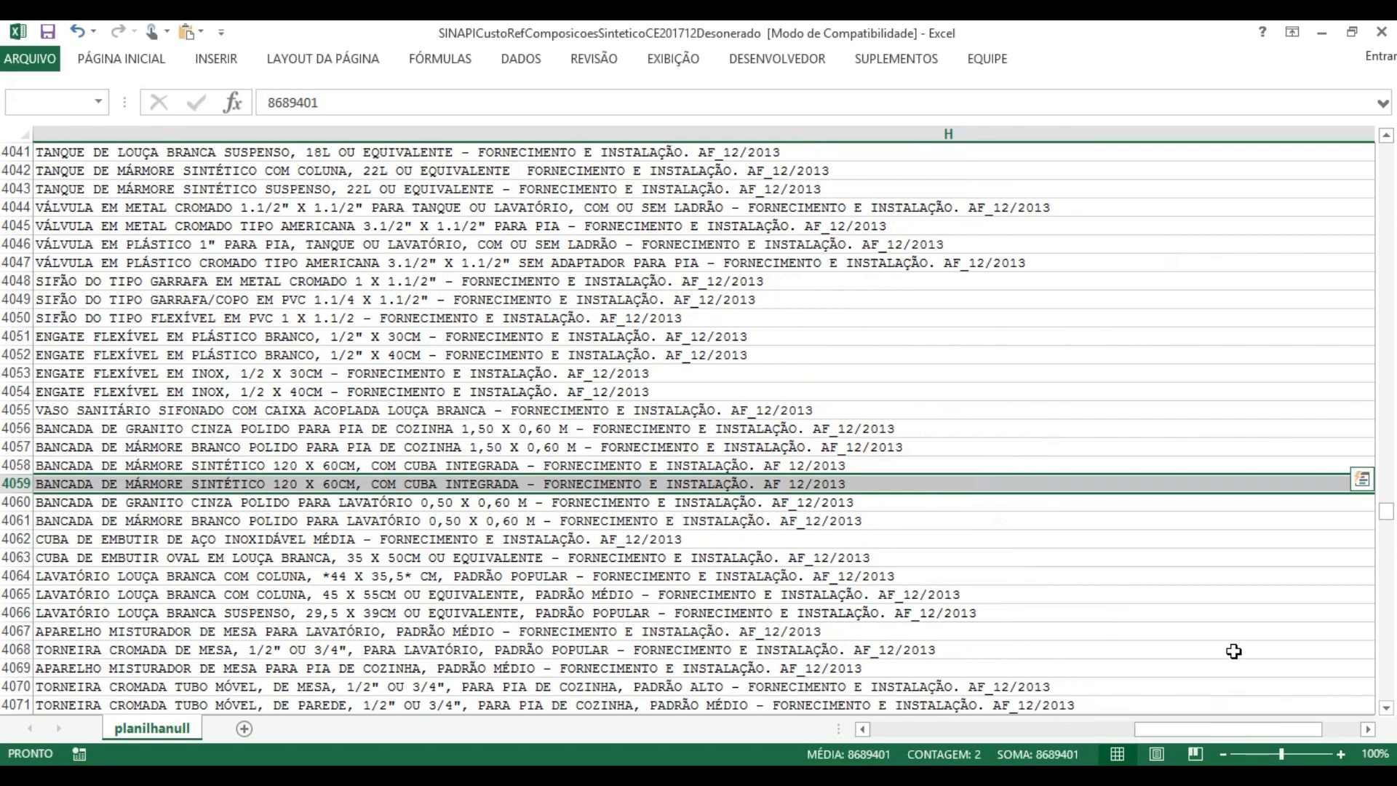
pyautogui.click(107, 58)
pyautogui.click(274, 126)
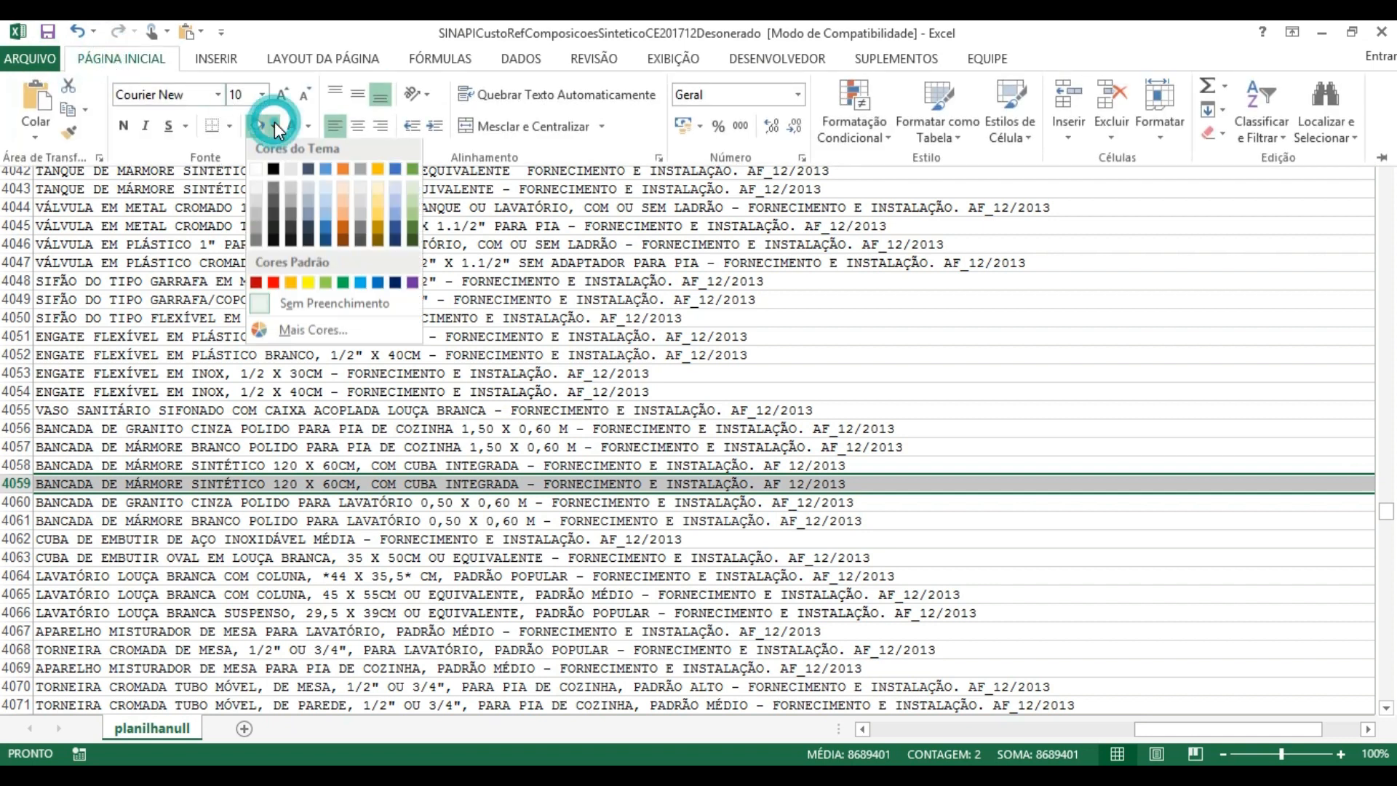
pyautogui.click(412, 192)
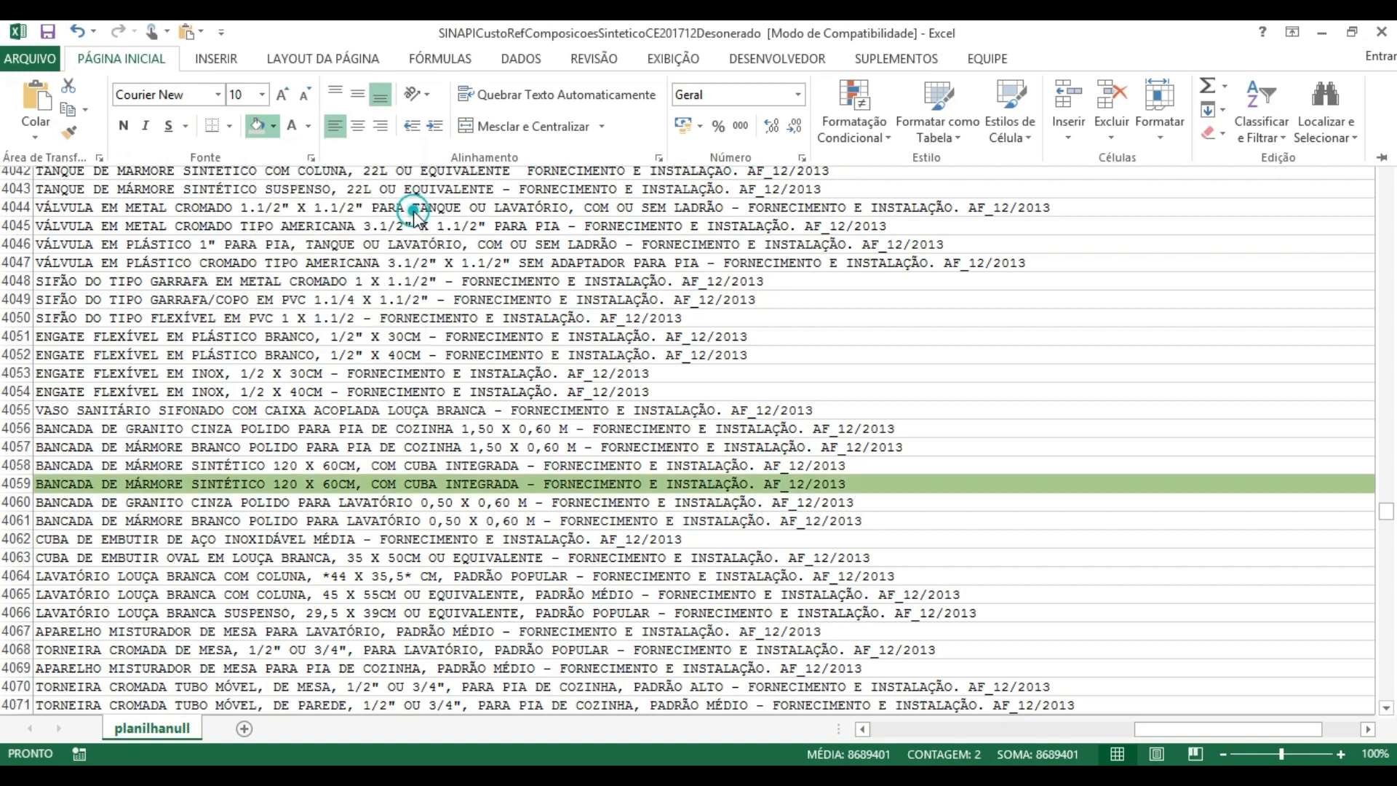
pyautogui.hscroll(-3, 418, 219)
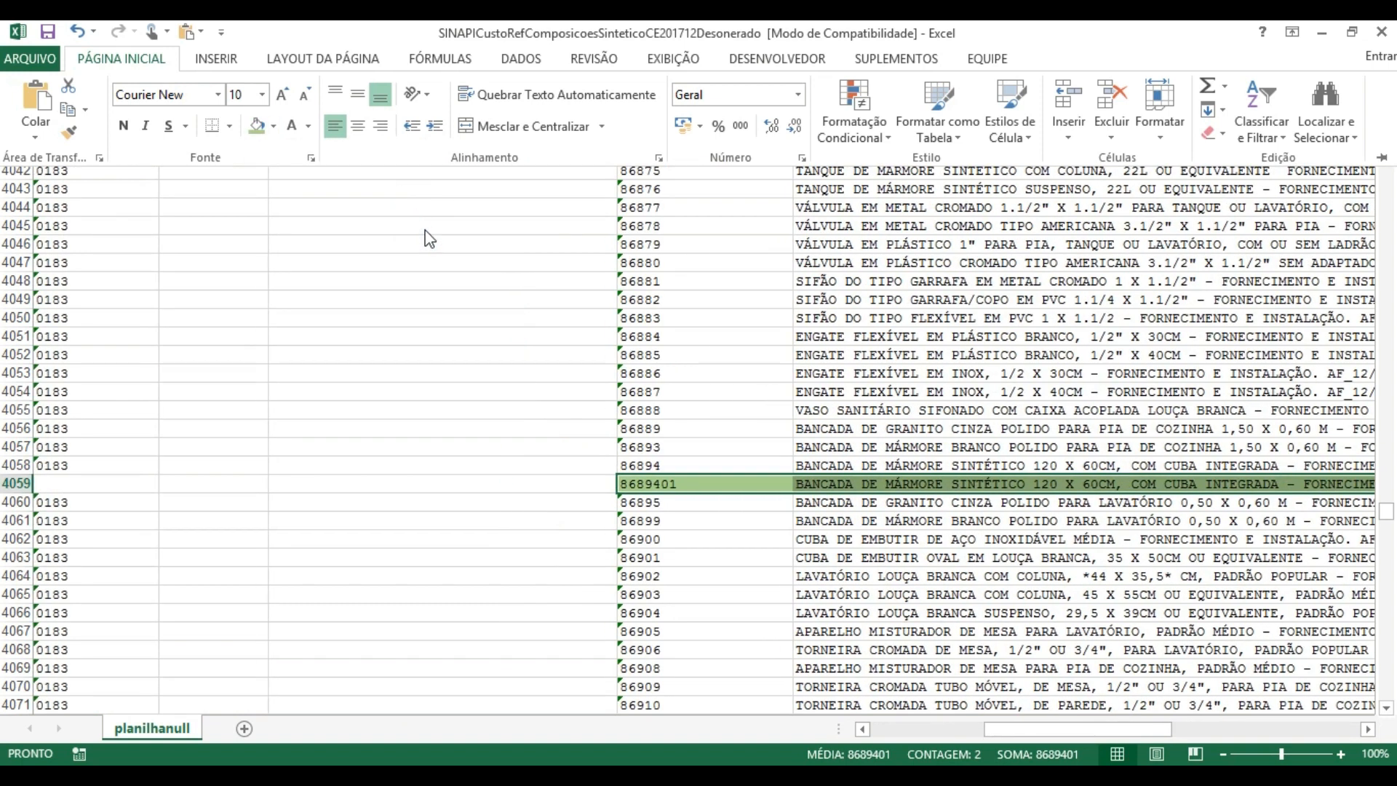
pyautogui.hotkey('ctrl', 'F1')
# Step: Set the unit in I4059 to UN and enter a note in J4059 with the creator's name and the date placeholder dd/mm/aa
pyautogui.click(716, 502)
pyautogui.press('Up')
pyautogui.press('Right')
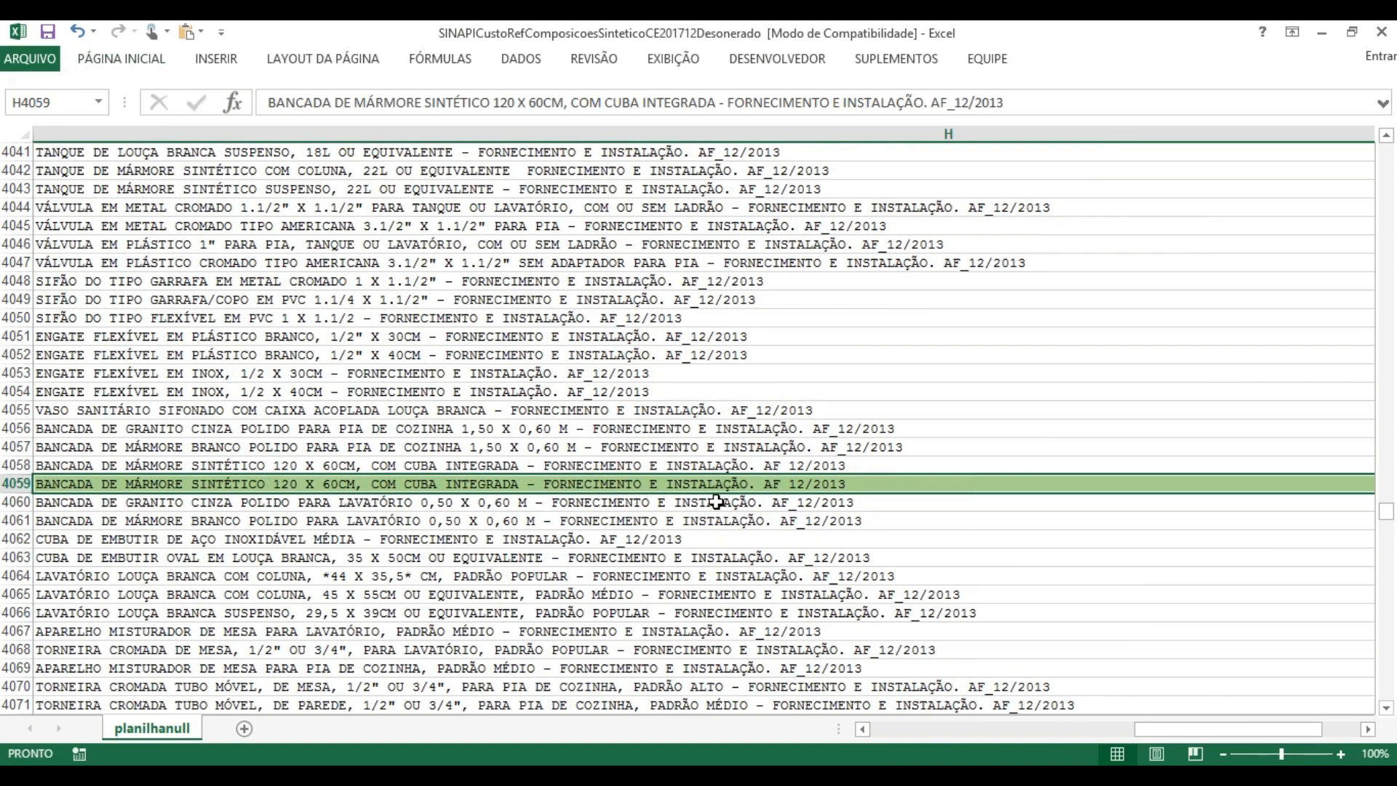
pyautogui.press('Right')
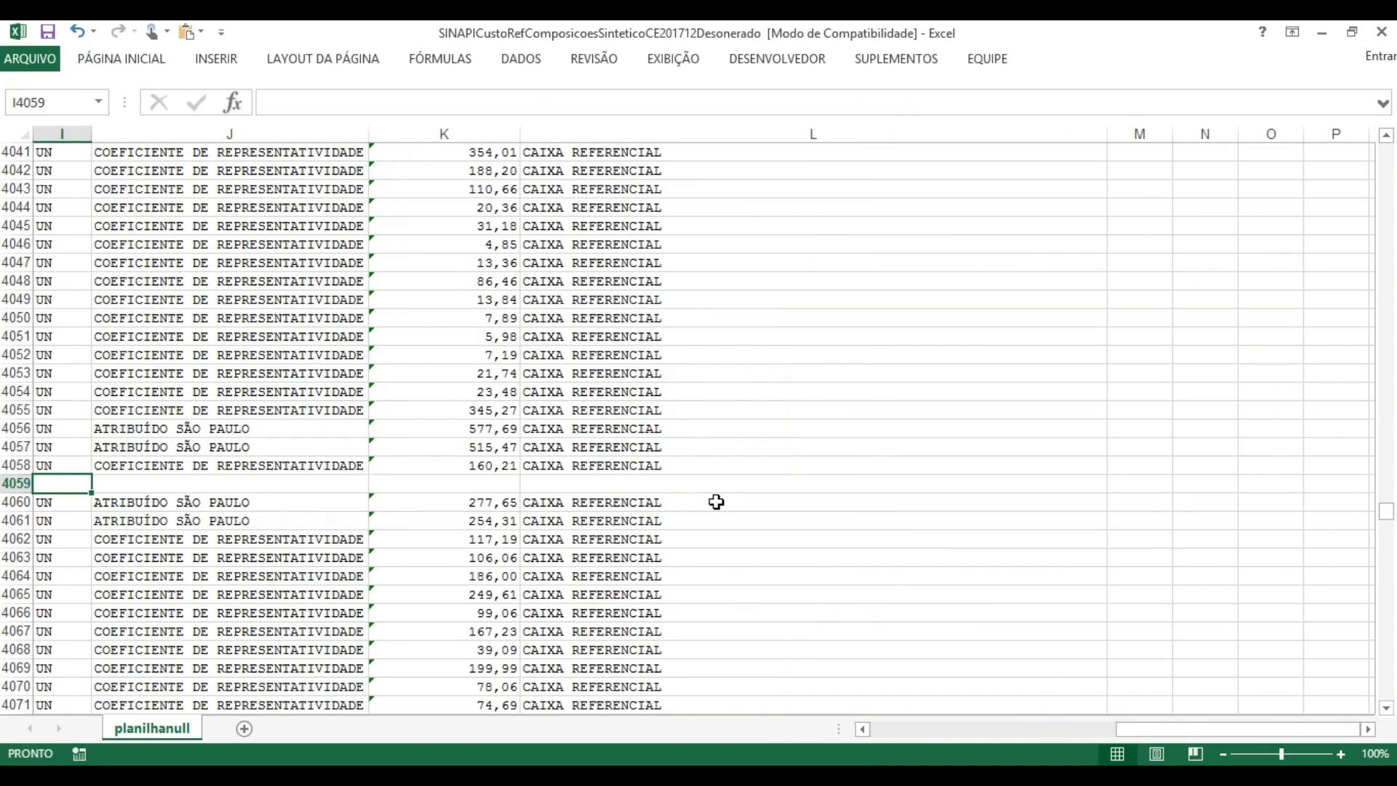
pyautogui.write('UN')
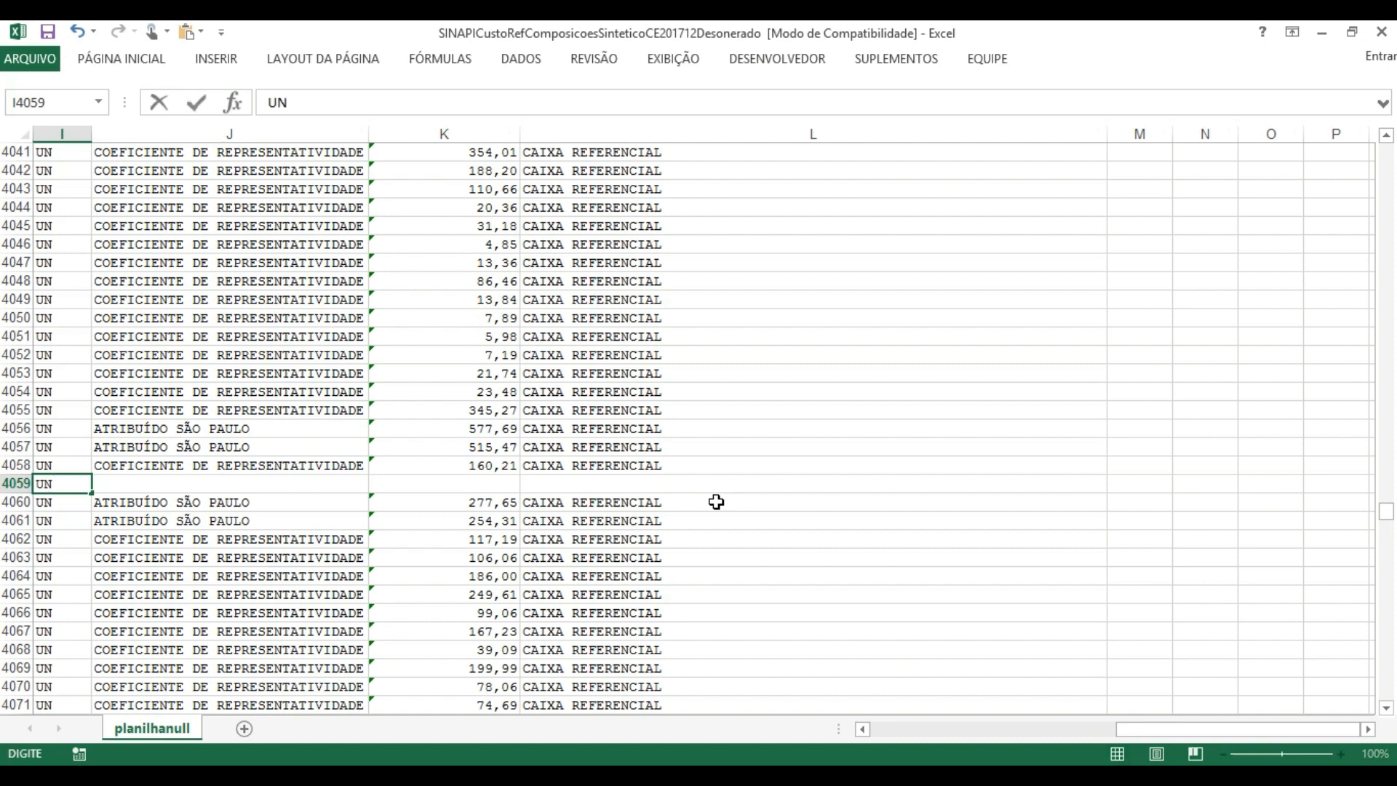
pyautogui.press('Tab')
pyautogui.write('Criada por Alex Amarante em dd/mm/aa')
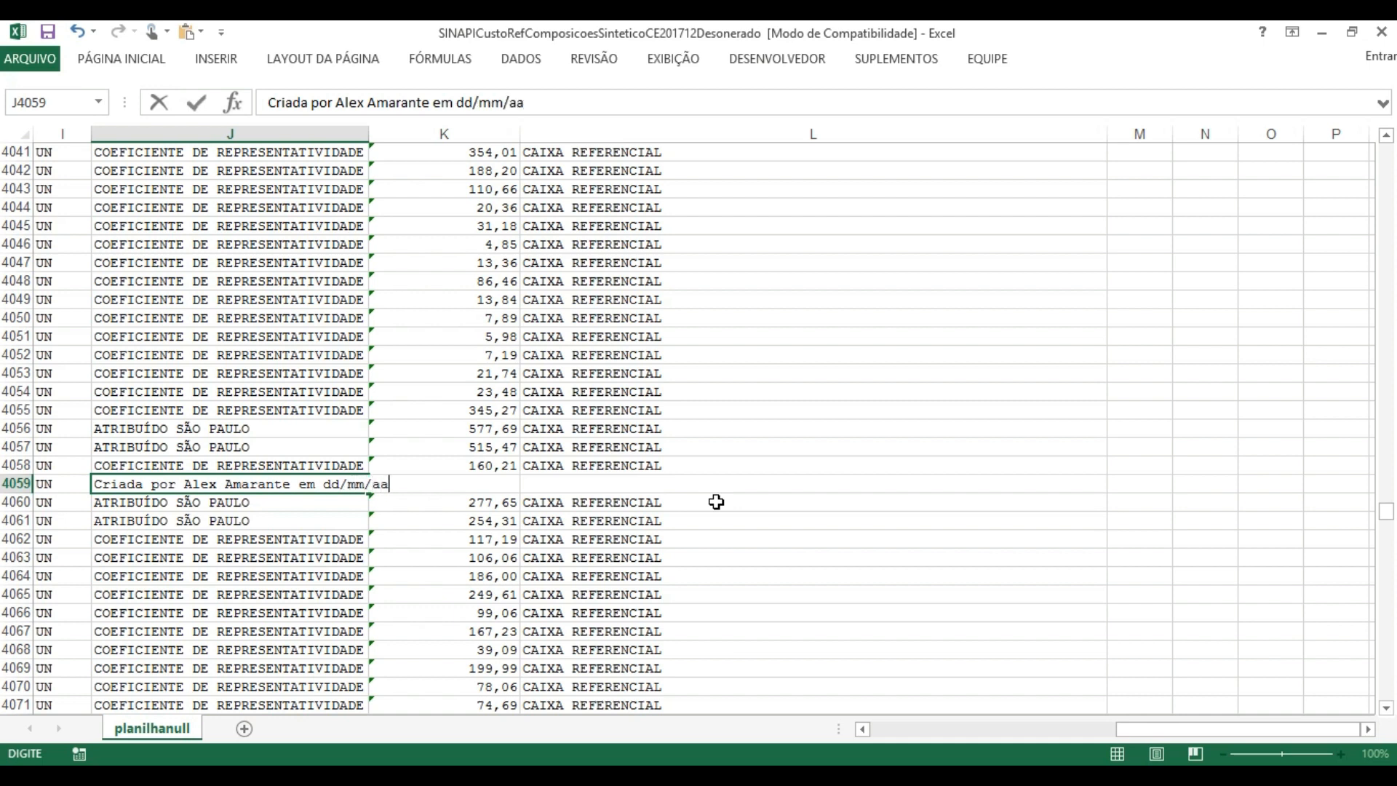
pyautogui.press('Return')
pyautogui.press('Up')
pyautogui.press('Right')
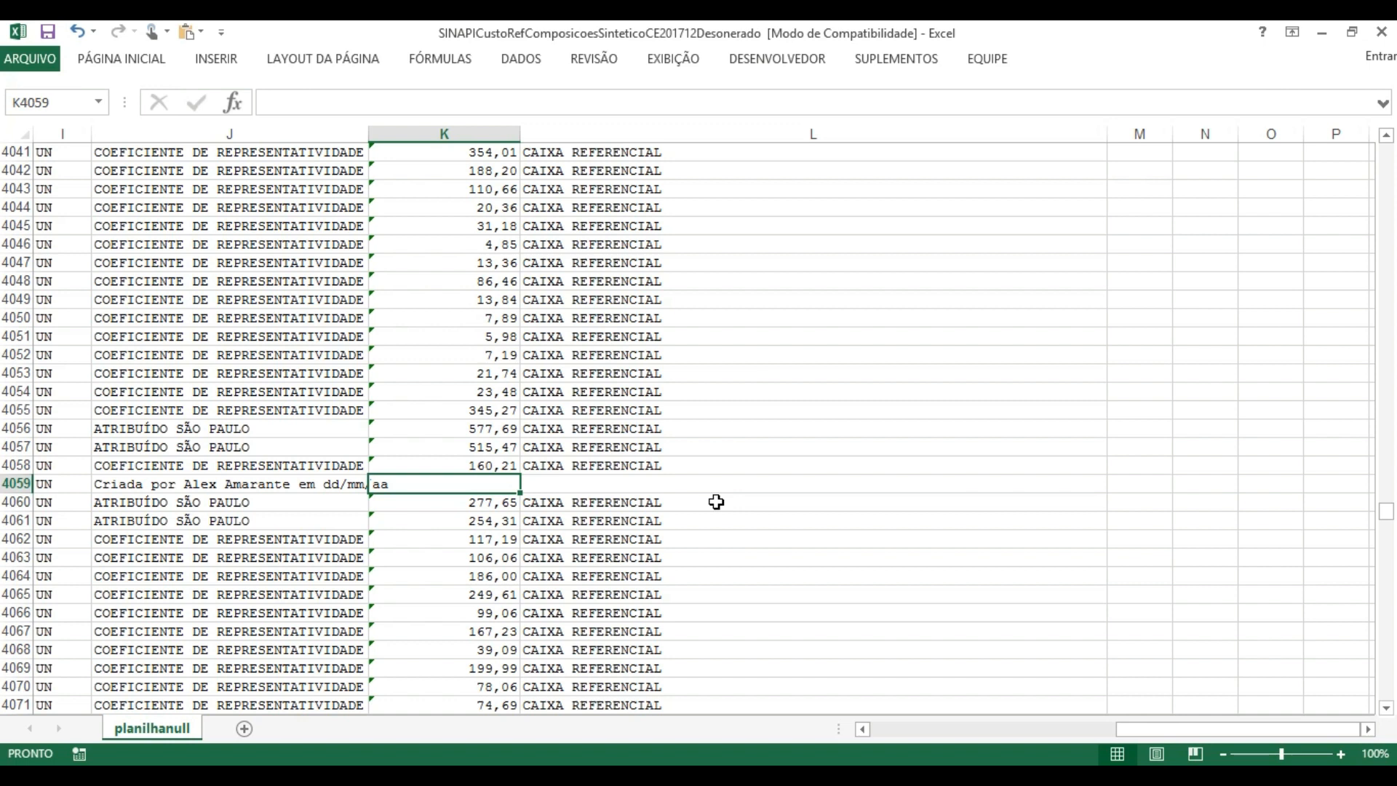
# Step: Set the width of column H to 150
pyautogui.press('Up')
pyautogui.press('Left')
pyautogui.press('Left')
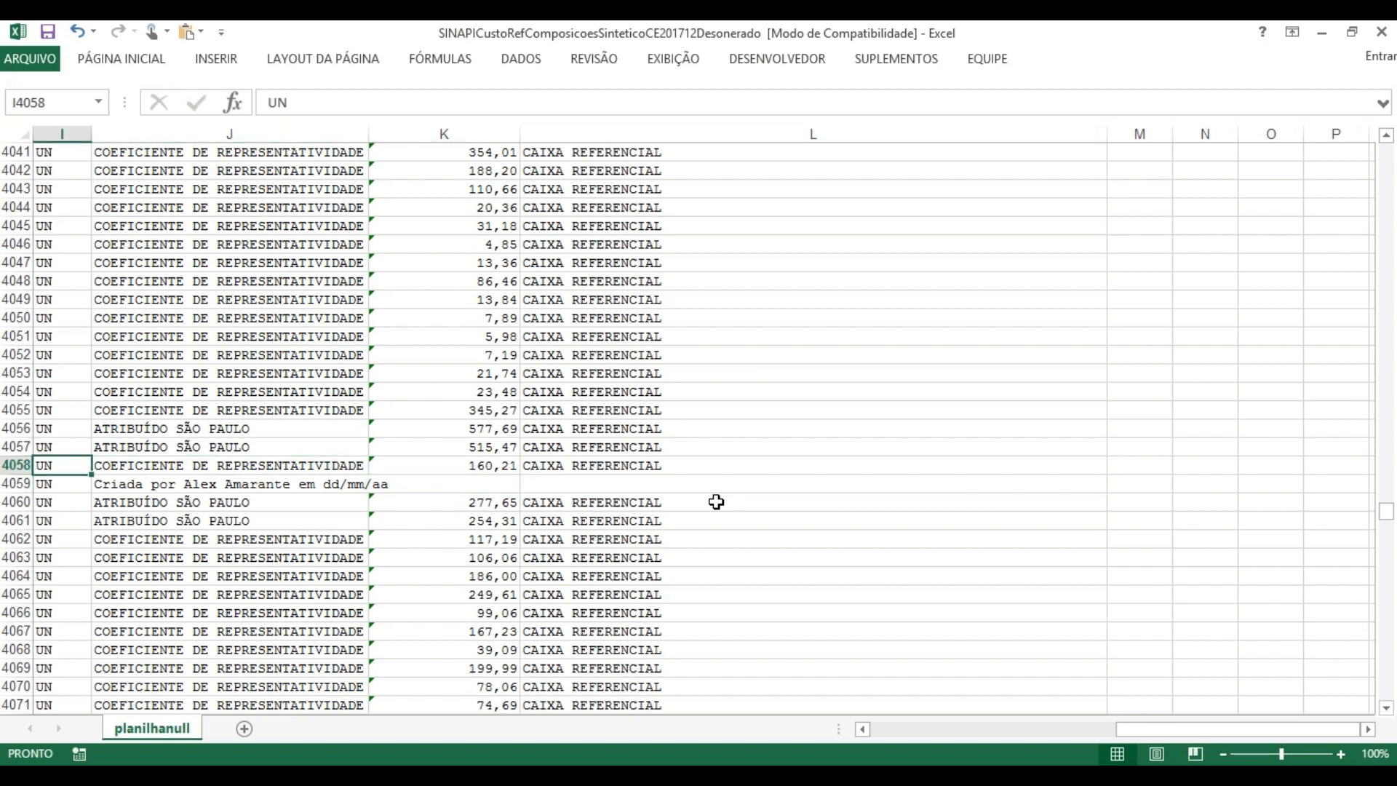
pyautogui.press('Left')
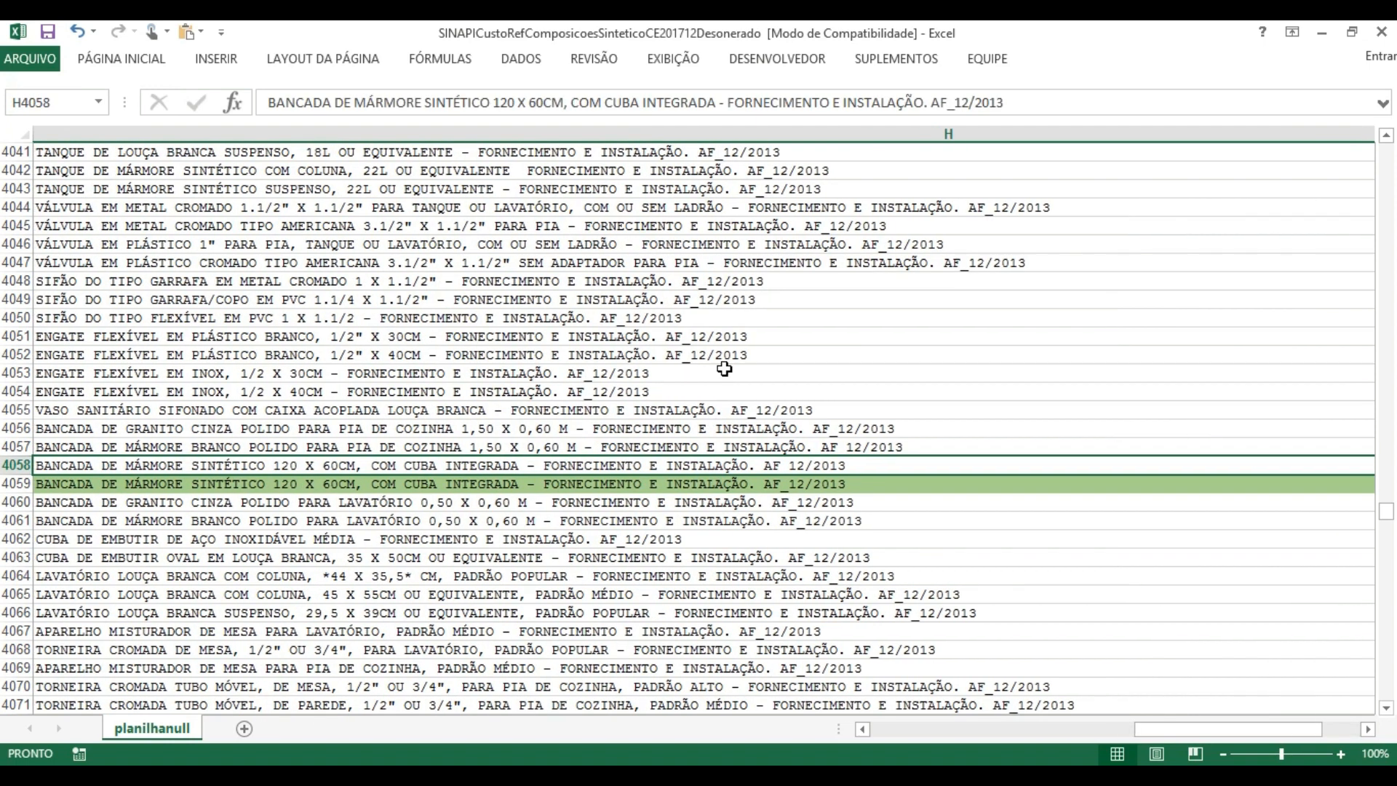
pyautogui.rightClick(812, 136)
pyautogui.click(880, 380)
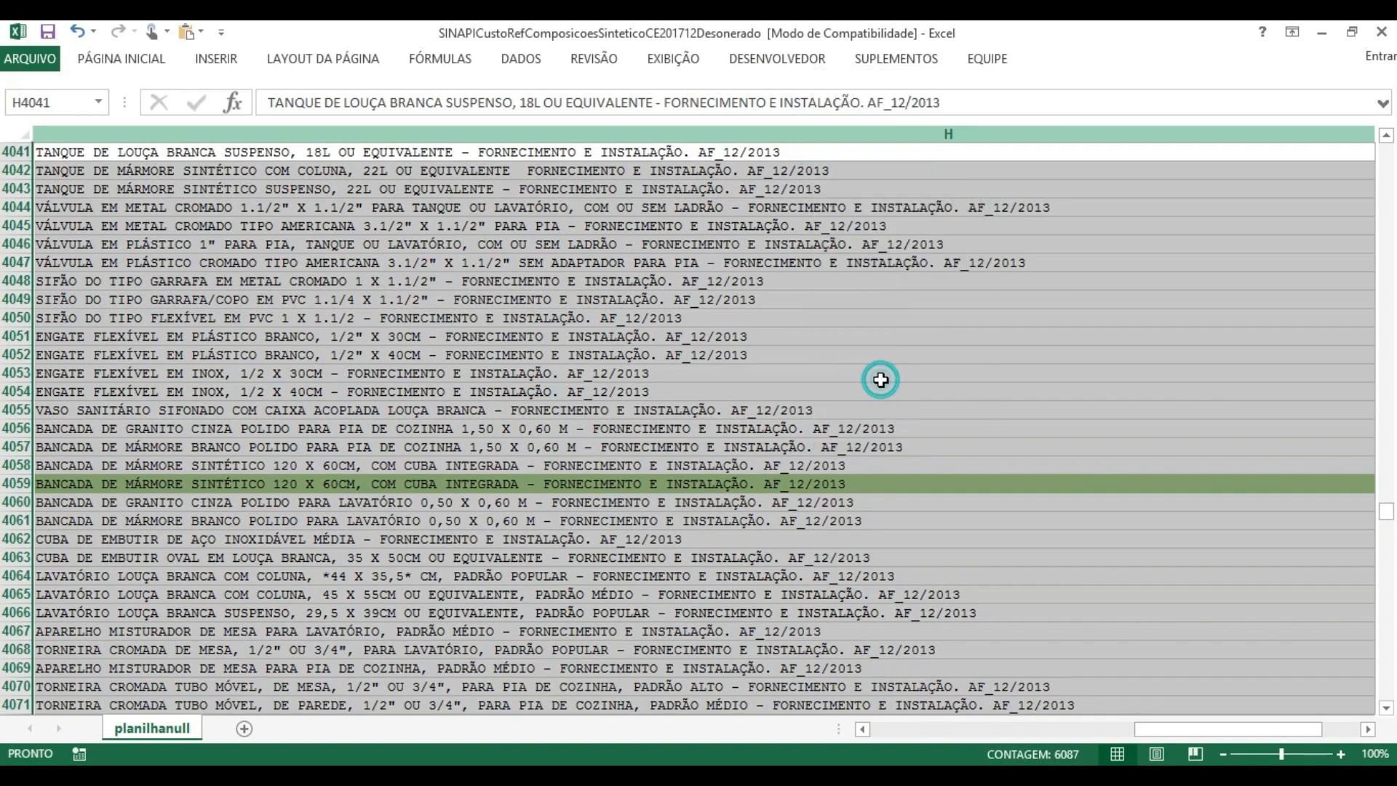
pyautogui.write('150')
pyautogui.press('Return')
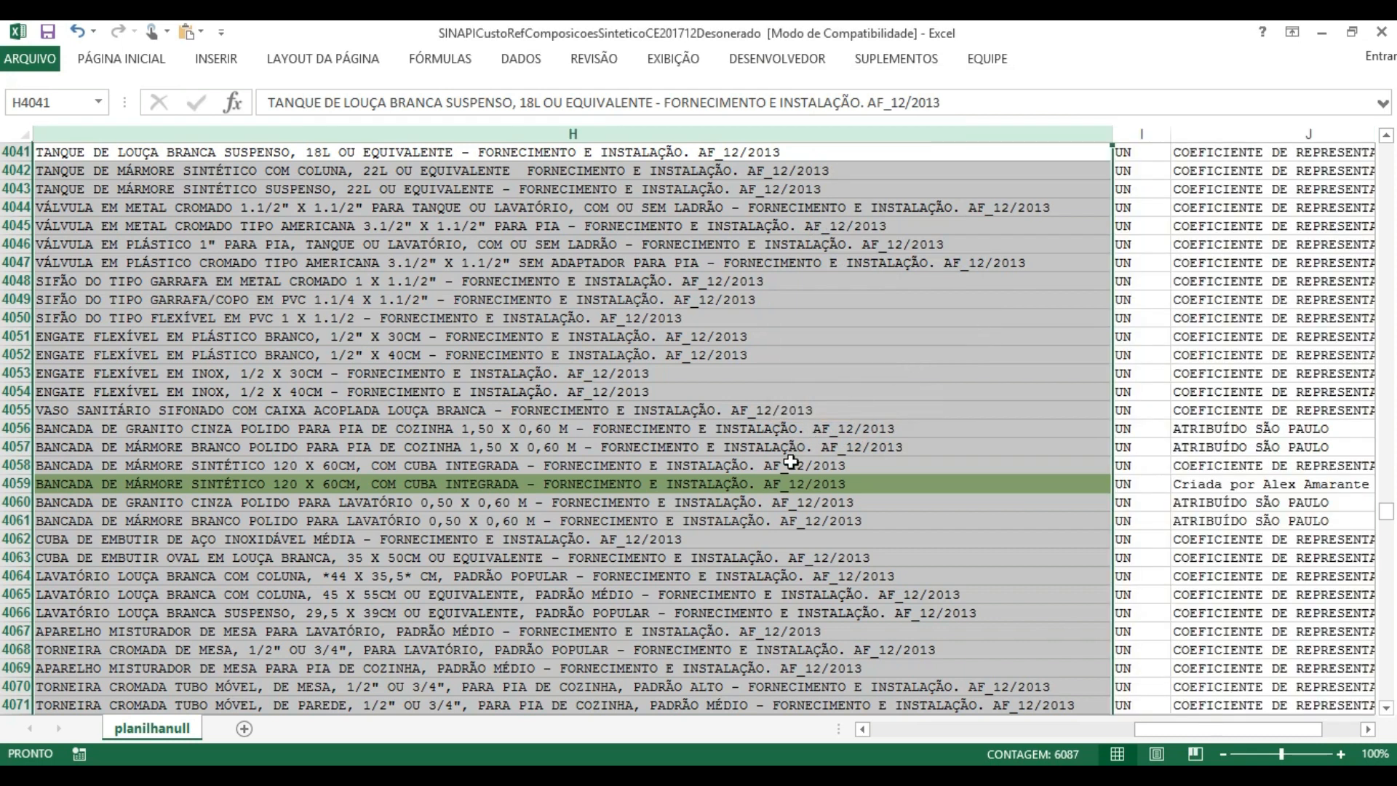
# Step: Check the new row 4059 from its composition code across to its unit
pyautogui.click(781, 484)
pyautogui.press('alt')
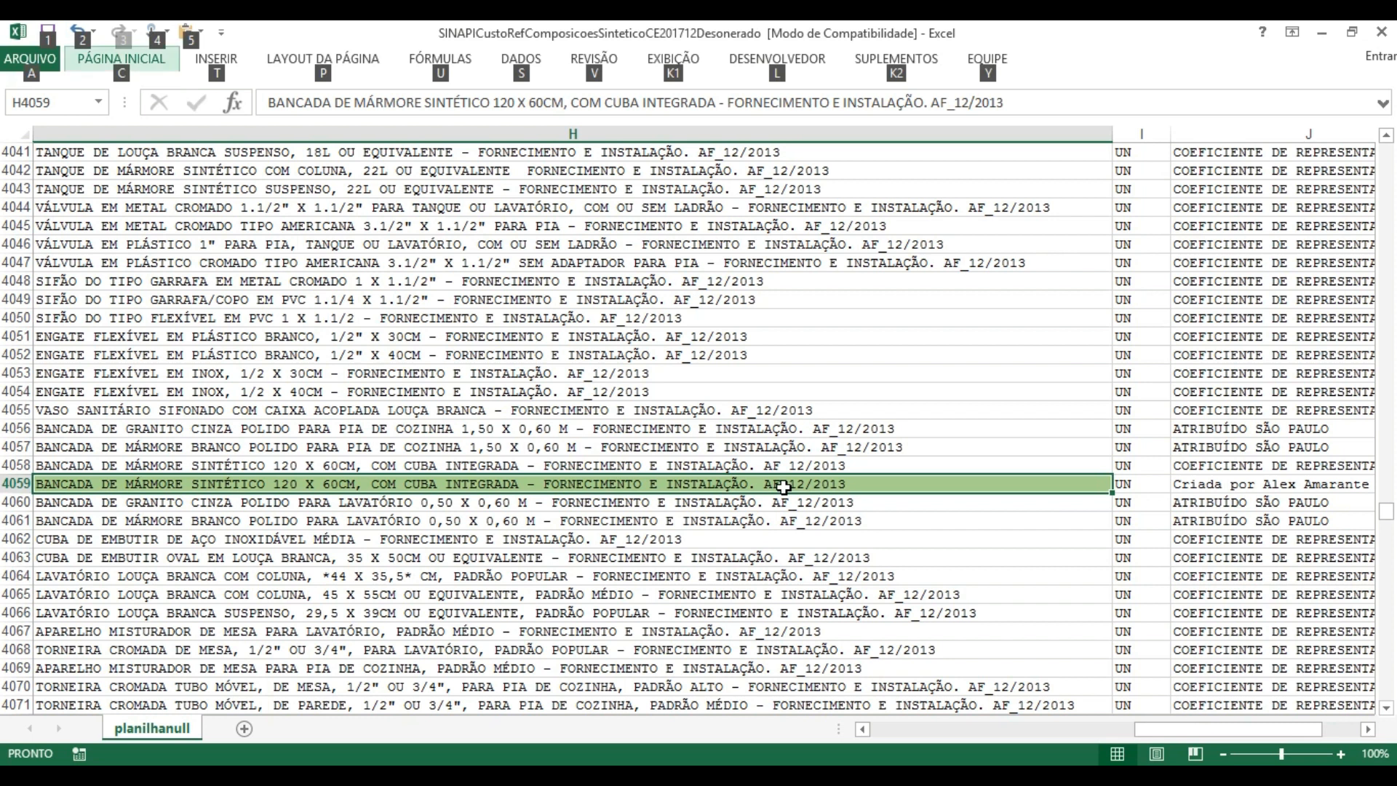
pyautogui.press('Escape')
pyautogui.press('Left')
pyautogui.press('Right')
pyautogui.press('Right')
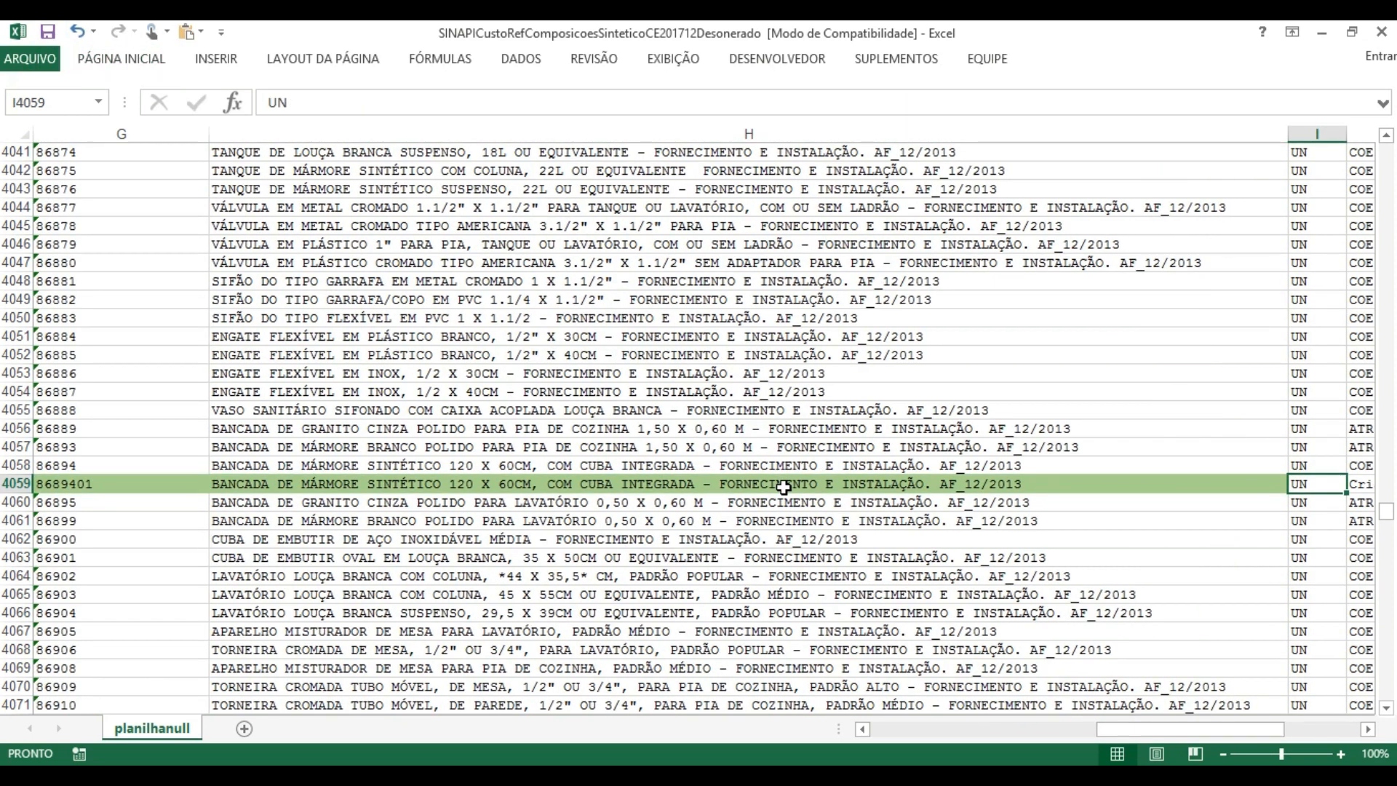
# Step: Shade the unit and origin-note cells I4059 and J4059 green
pyautogui.hotkey('shift', 'Right')
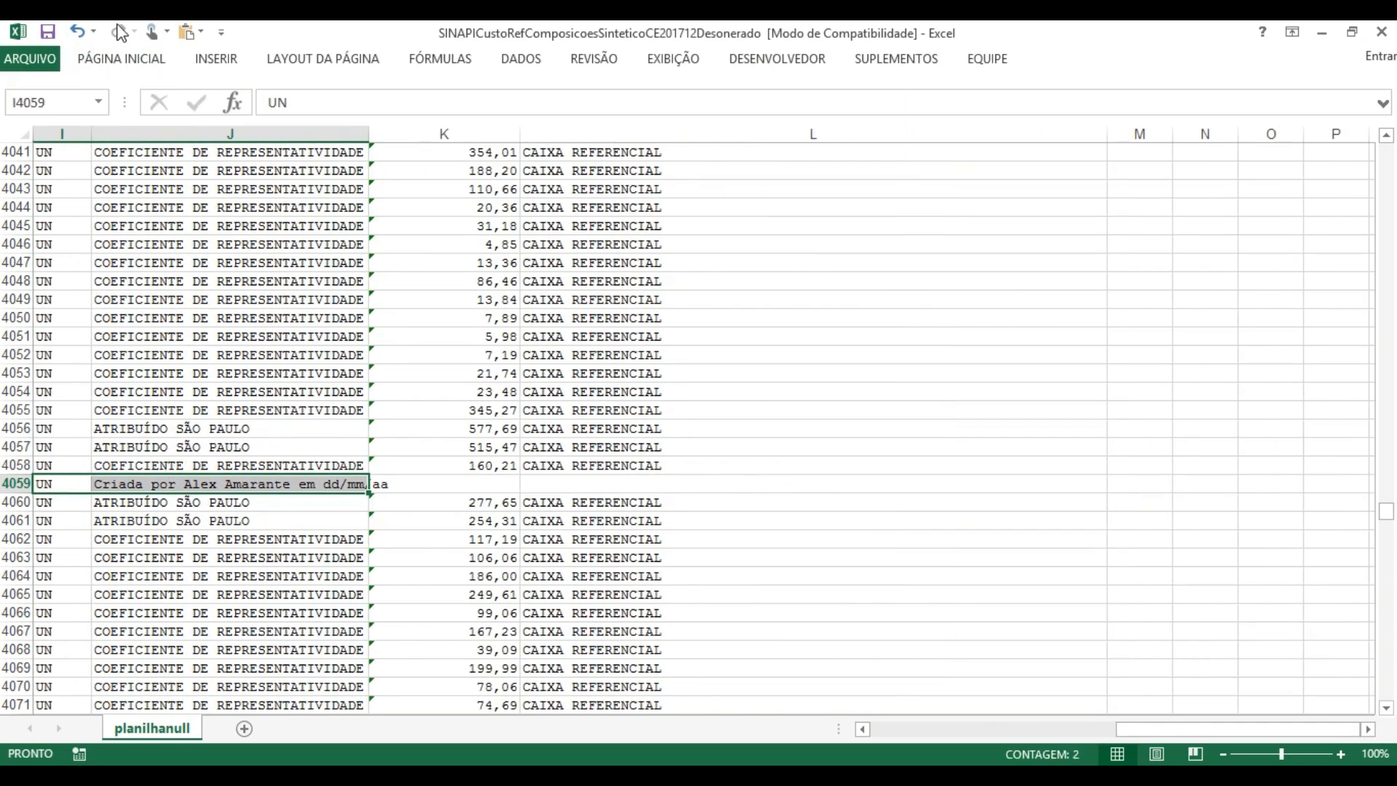
pyautogui.click(125, 63)
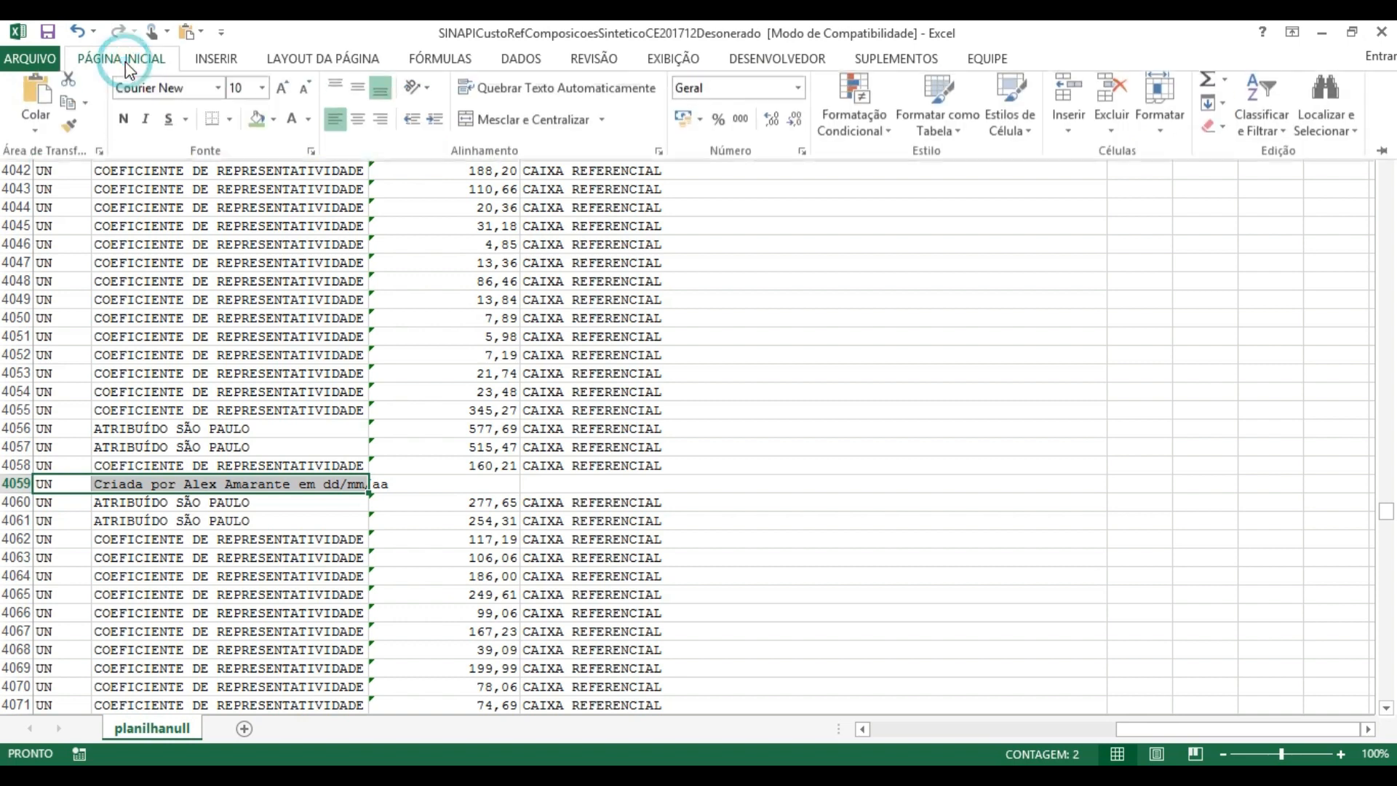
pyautogui.click(256, 128)
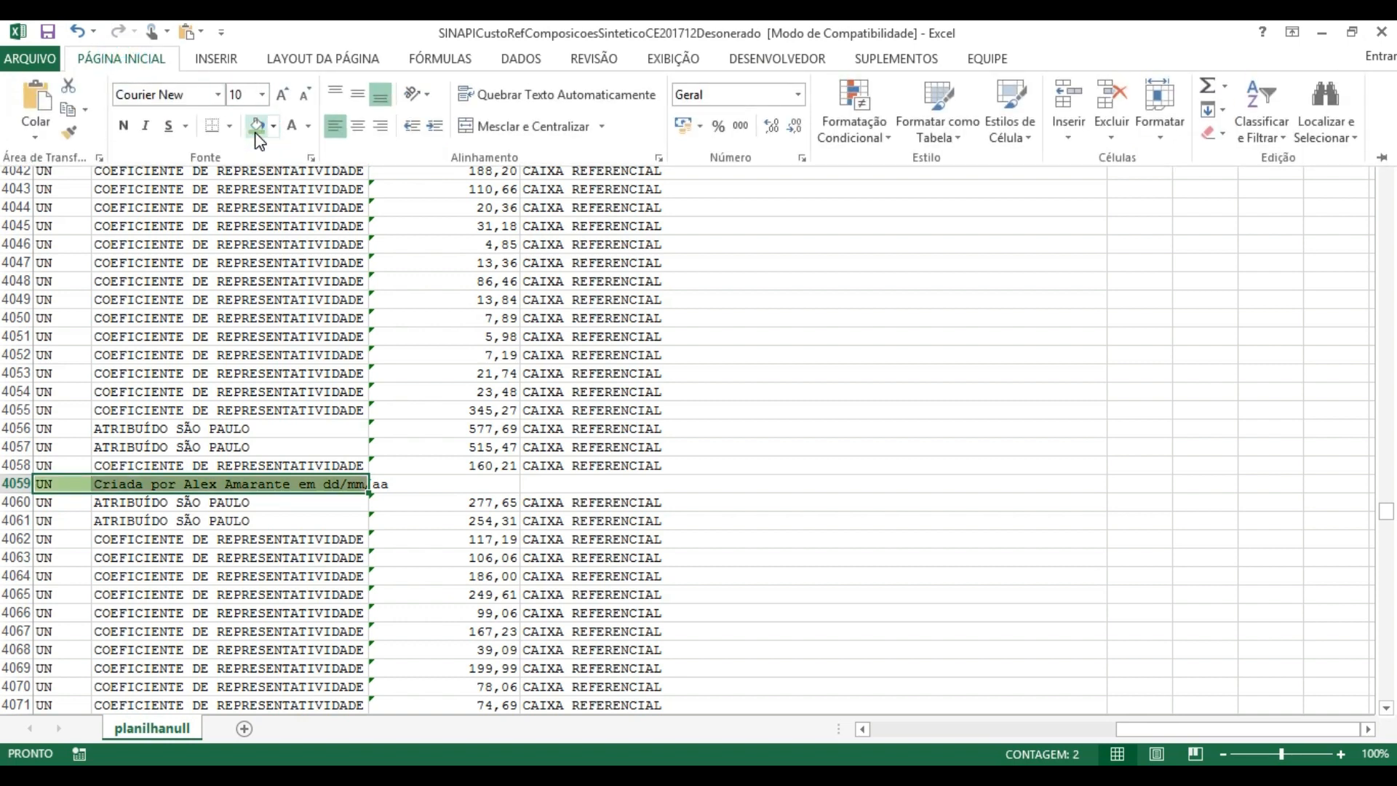
# Step: Change the countertop dimensions in the description in H4059 to 70 X 42CM
pyautogui.press('Left')
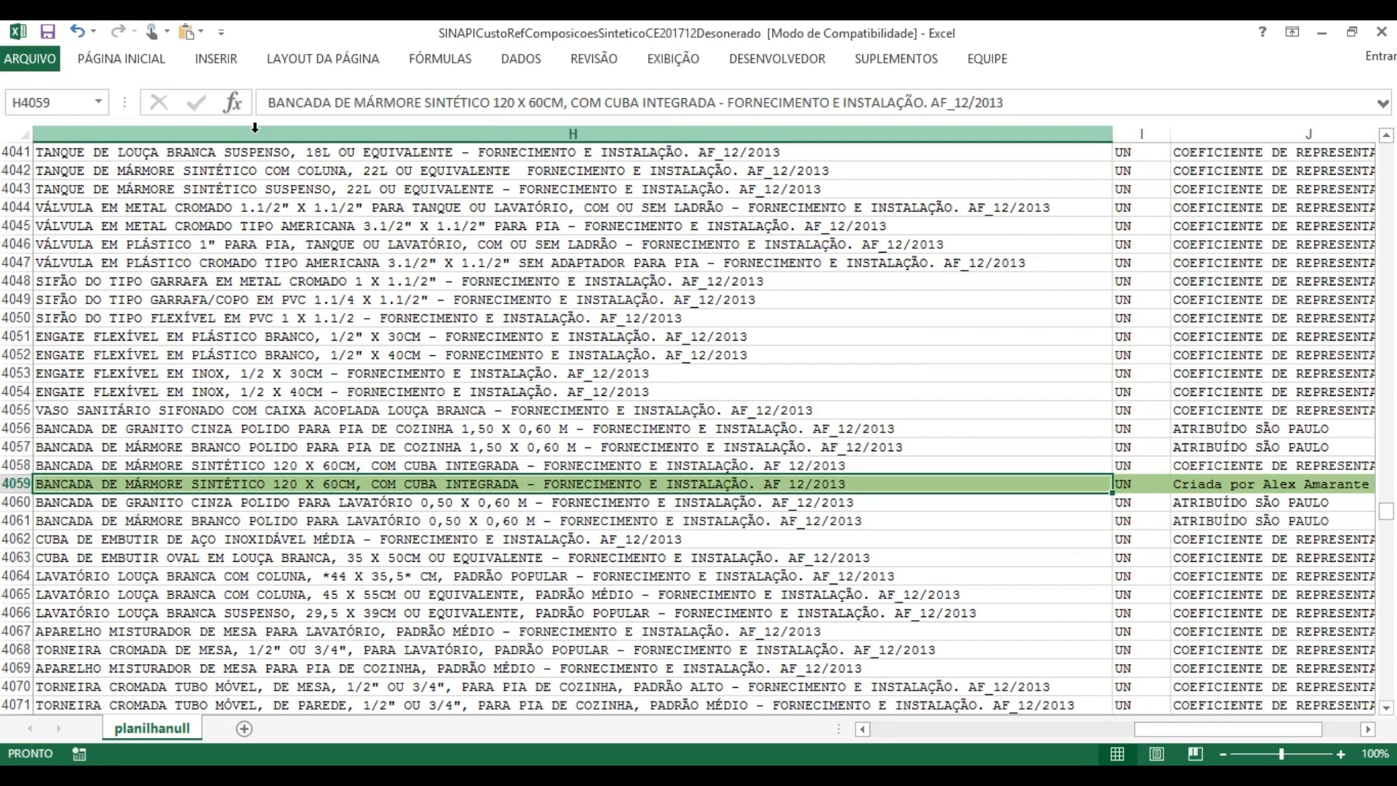
pyautogui.press('Left')
pyautogui.press('Right')
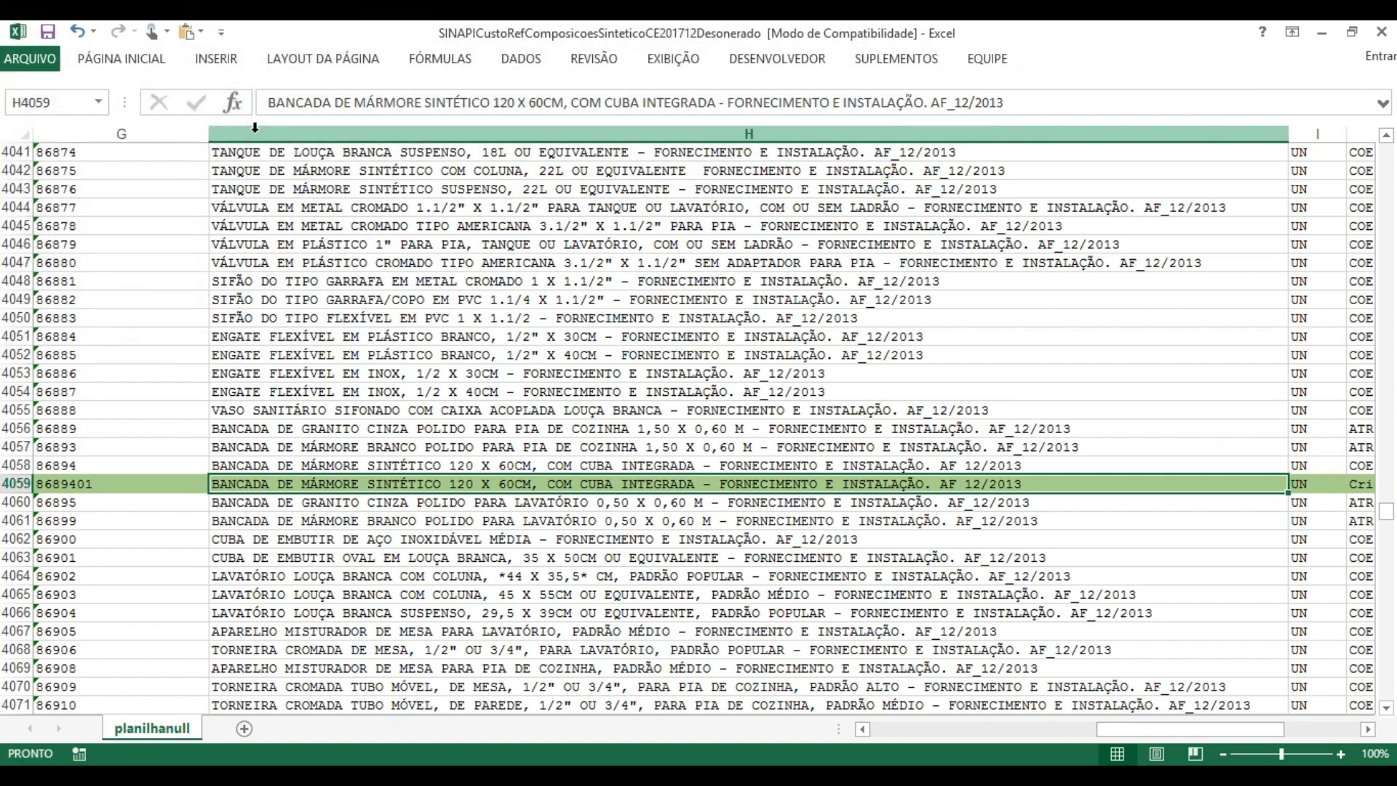
pyautogui.press('F2')
pyautogui.press('Left')
pyautogui.press('Left')
pyautogui.press('Left')
pyautogui.press('Left')
pyautogui.press('Left')
pyautogui.press('Left')
pyautogui.press('Left')
pyautogui.press('Left')
pyautogui.press('Left')
pyautogui.press('Left')
pyautogui.press('Left')
pyautogui.press('Left')
pyautogui.press('Left')
pyautogui.press('Left')
pyautogui.press('Left')
pyautogui.press('Left')
pyautogui.press('Left')
pyautogui.press('Left')
pyautogui.press('Left')
pyautogui.press('Left')
pyautogui.press('Left')
pyautogui.press('Left')
pyautogui.press('Left')
pyautogui.press('Left')
pyautogui.press('Left')
pyautogui.press('Left')
pyautogui.press('Left')
pyautogui.press('Left')
pyautogui.press('Left')
pyautogui.press('Left')
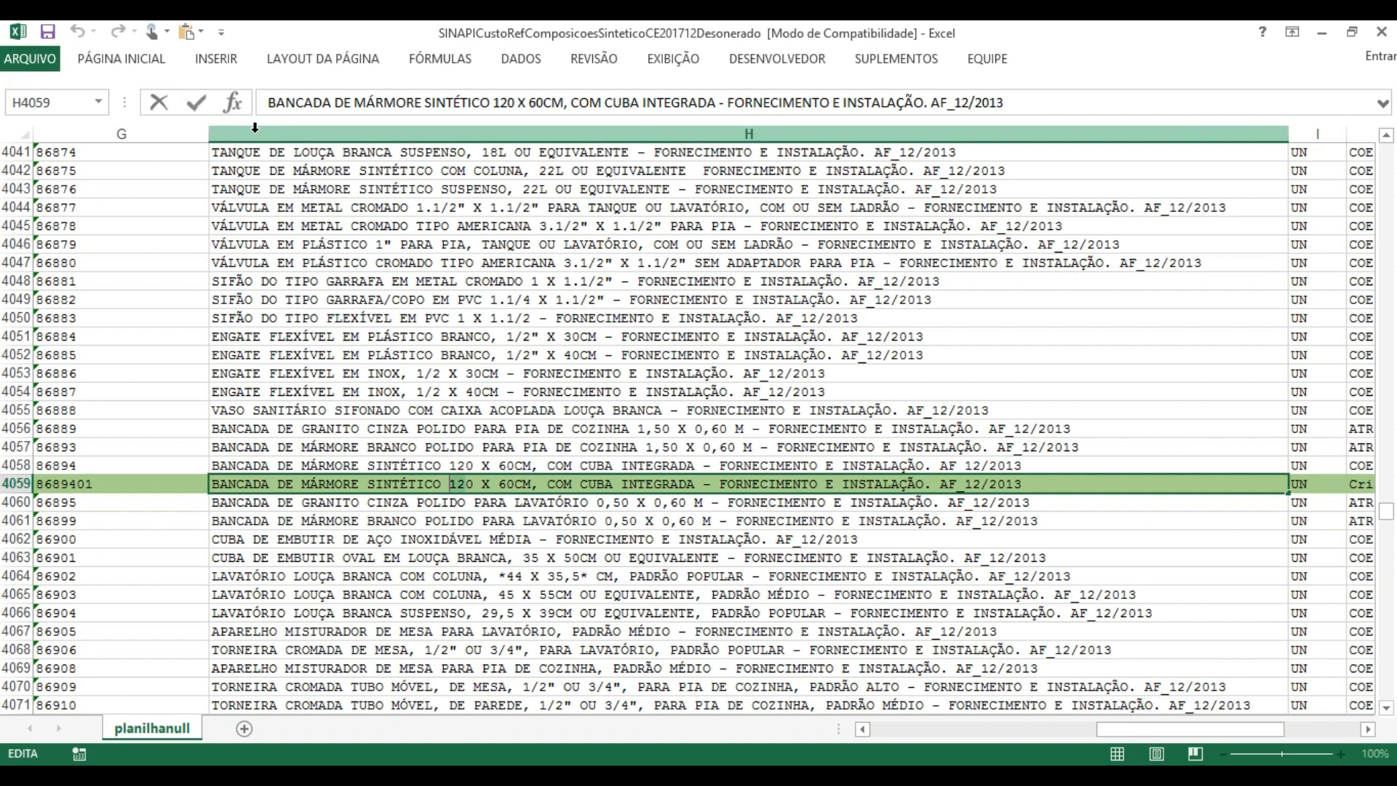
pyautogui.press('Delete')
pyautogui.press('Delete')
pyautogui.write('7')
pyautogui.press('Right')
pyautogui.press('BackSpace')
pyautogui.press('BackSpace')
pyautogui.write('42')
pyautogui.press('Return')
pyautogui.press('Up')
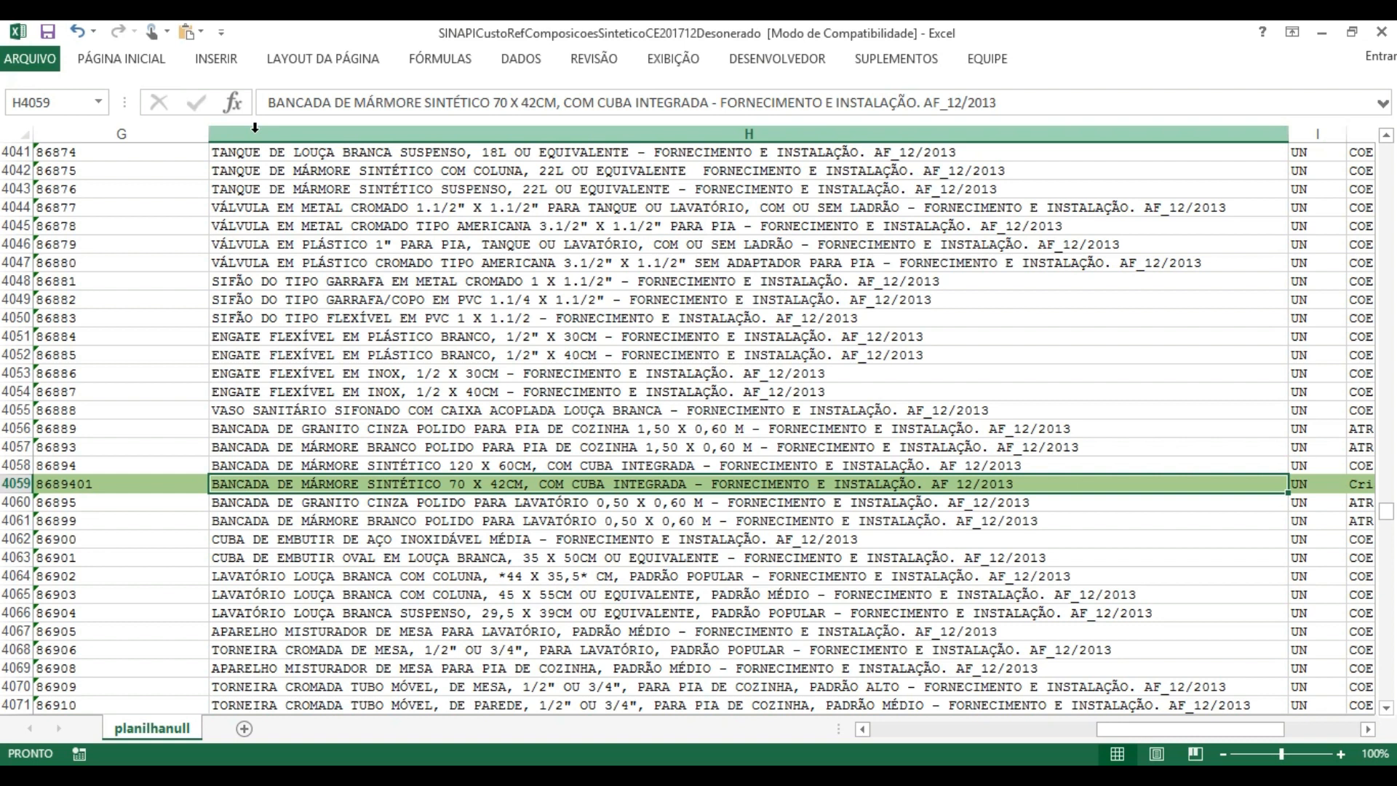
pyautogui.press('Right')
pyautogui.press('Right')
pyautogui.press('Right')
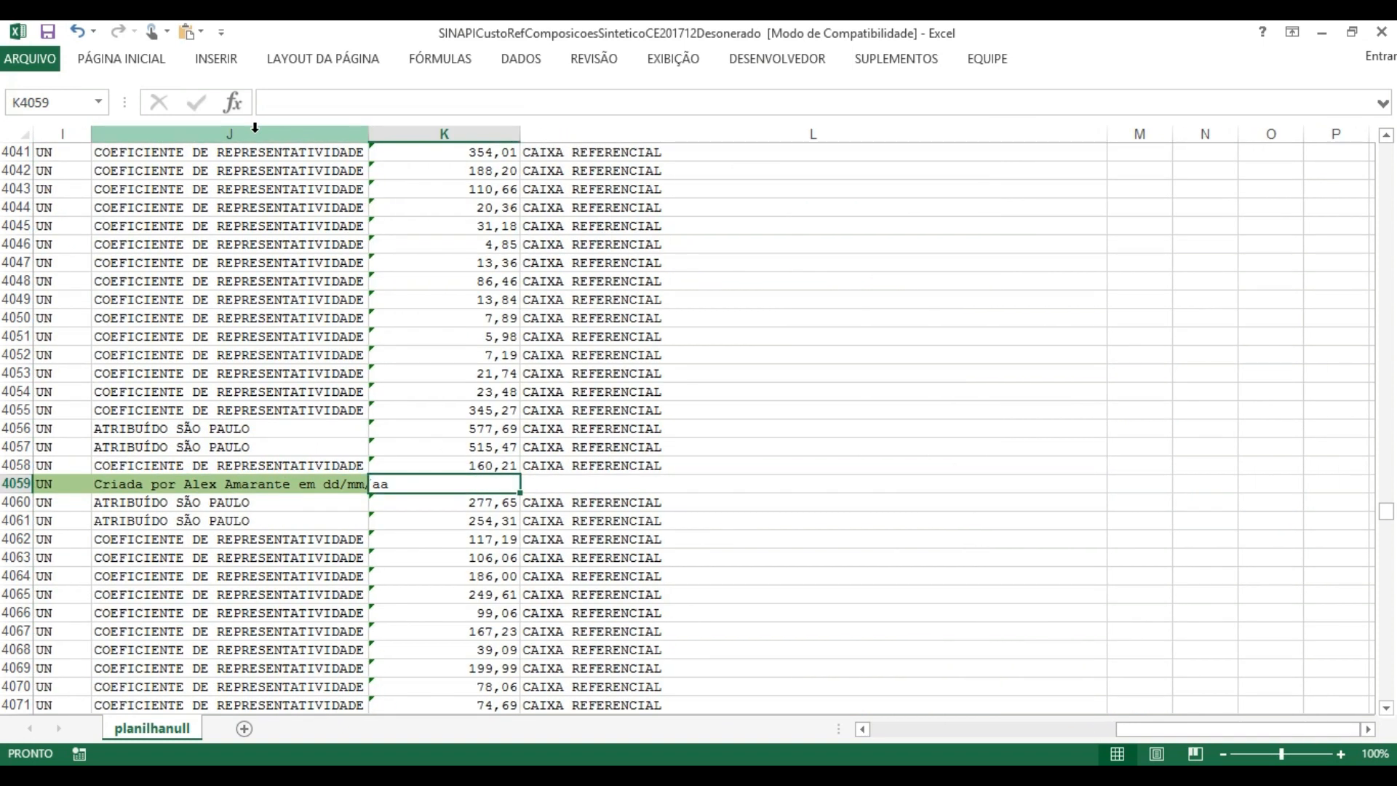
pyautogui.write('=')
pyautogui.press('Up')
pyautogui.write('/(120*')
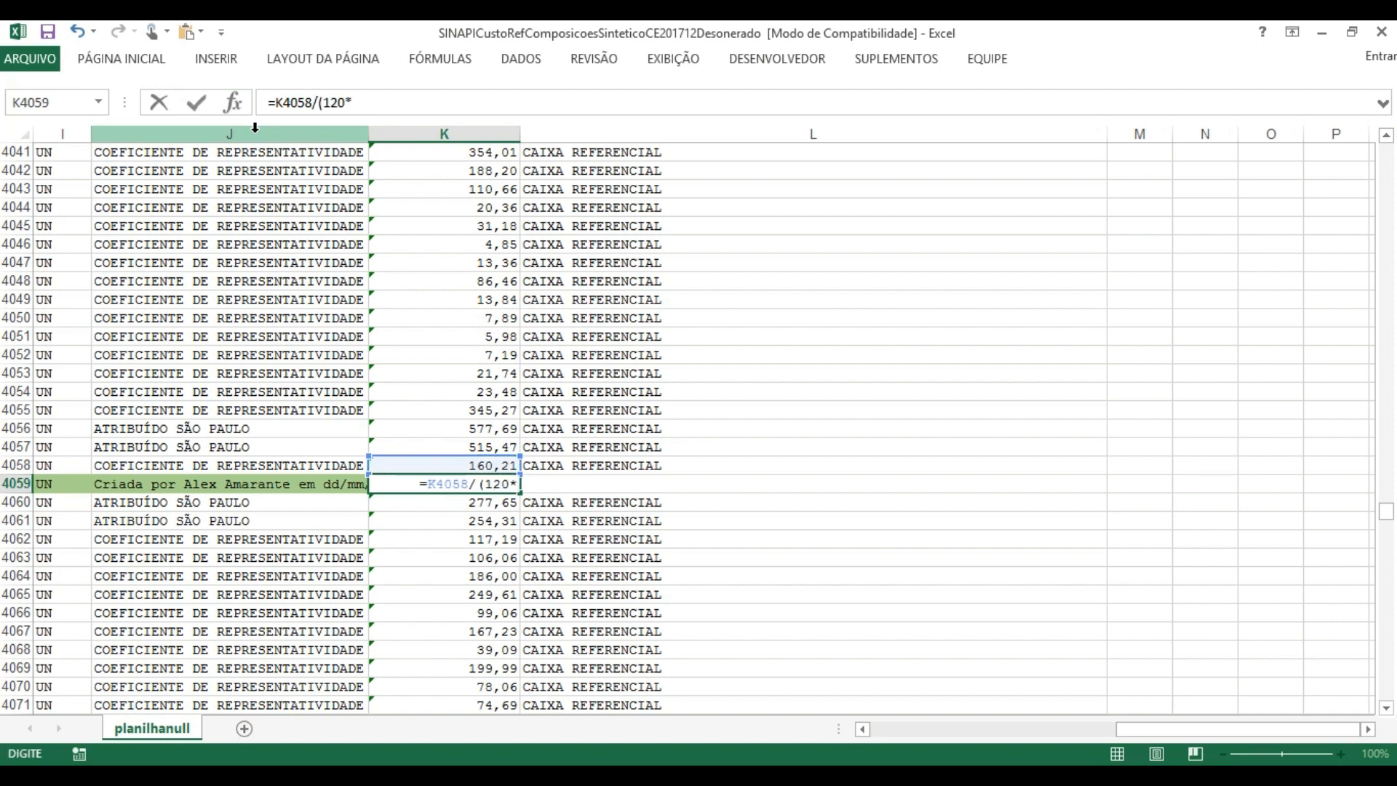
pyautogui.write('70)')
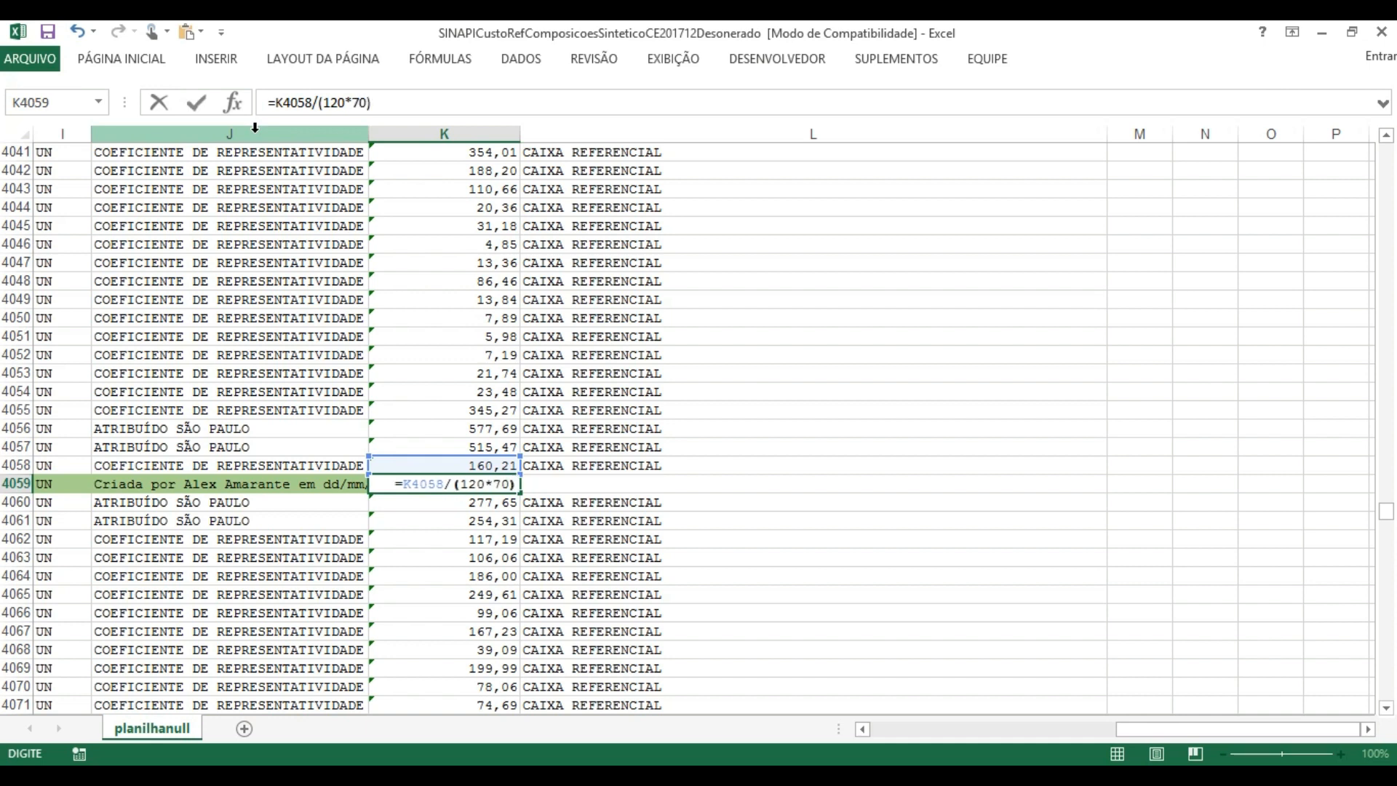
pyautogui.press('Escape')
pyautogui.press('Left')
pyautogui.press('Left')
pyautogui.press('Left')
pyautogui.press('Left')
# Step: Enter the proportional-cost formula =K4058/(120*60)*(70*42) in K4059
pyautogui.press('Right')
pyautogui.press('Right')
pyautogui.press('Right')
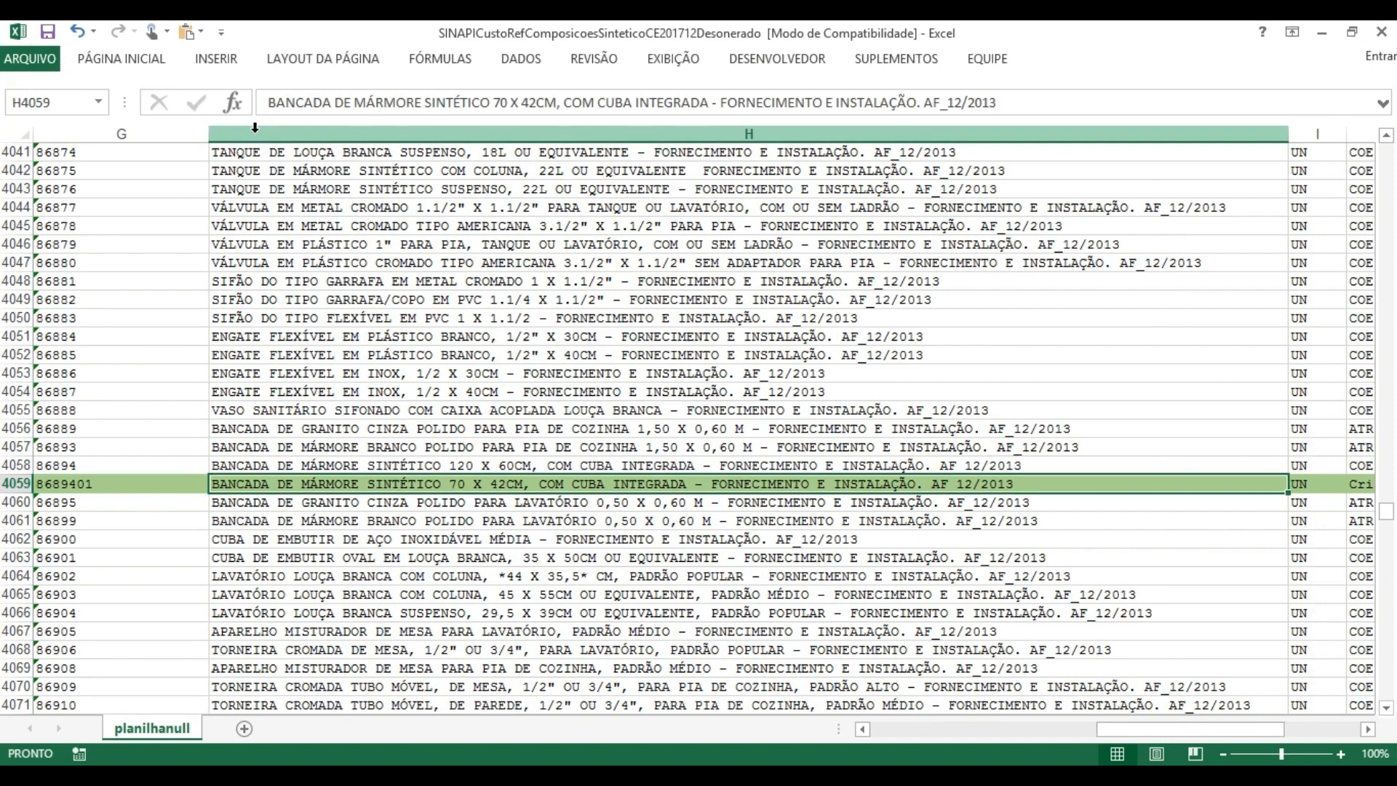
pyautogui.press('Right')
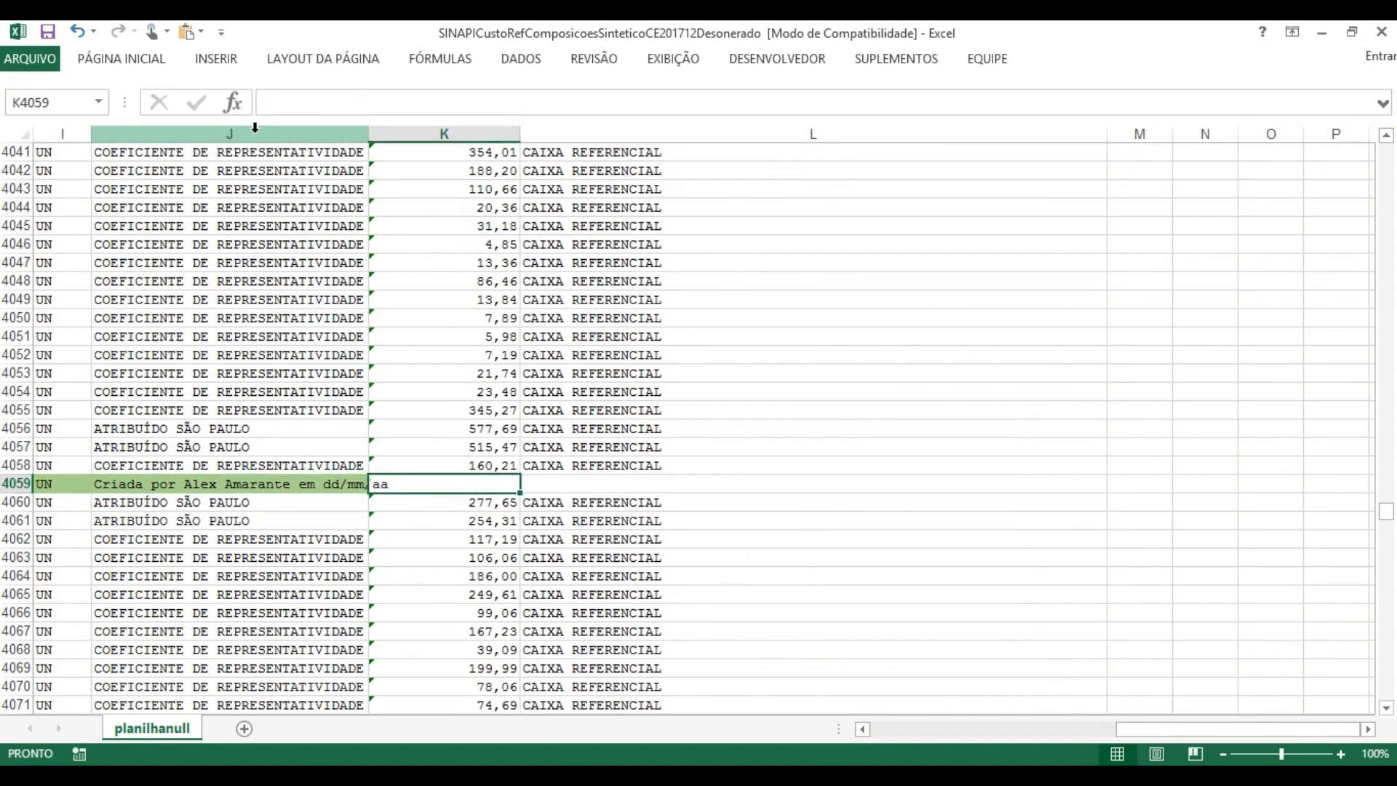
pyautogui.write('=')
pyautogui.press('Up')
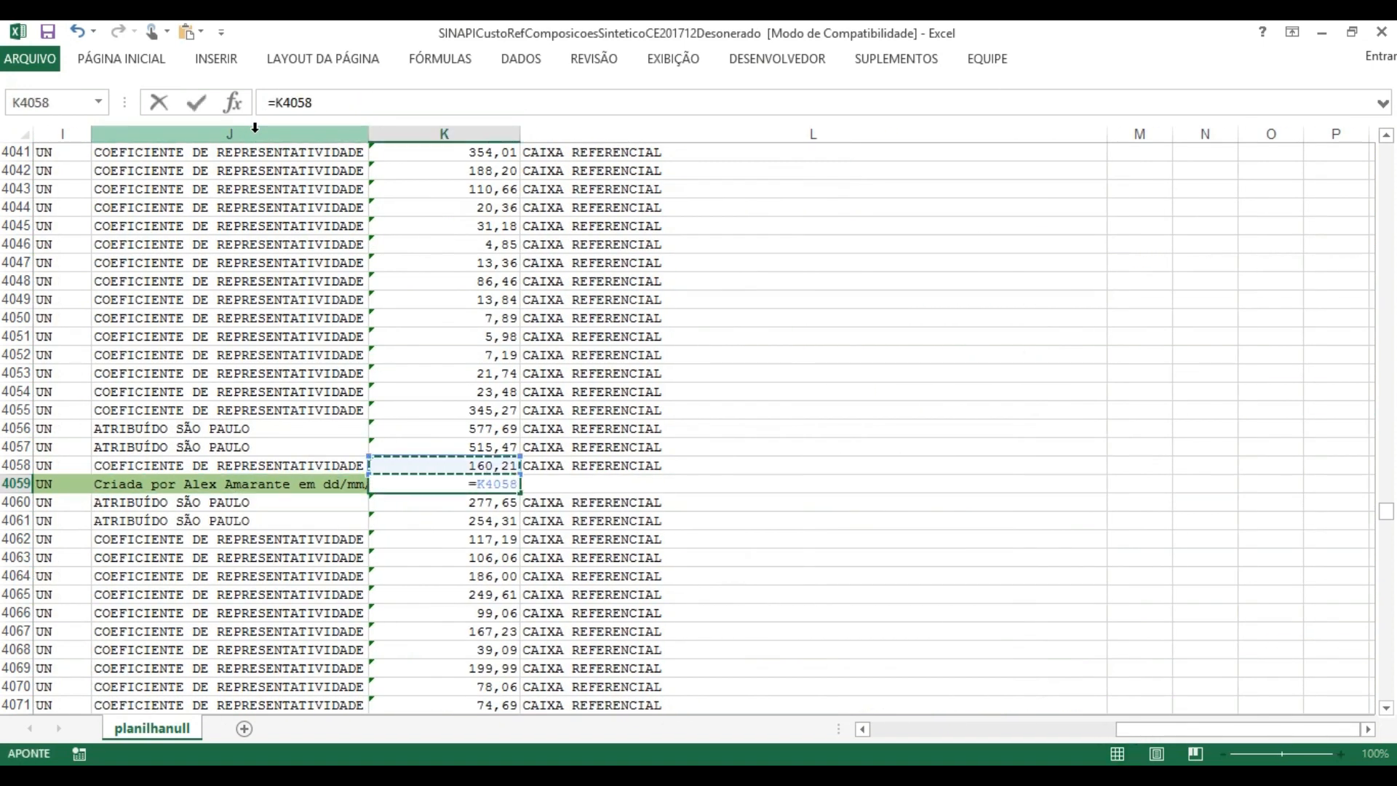
pyautogui.write('/(')
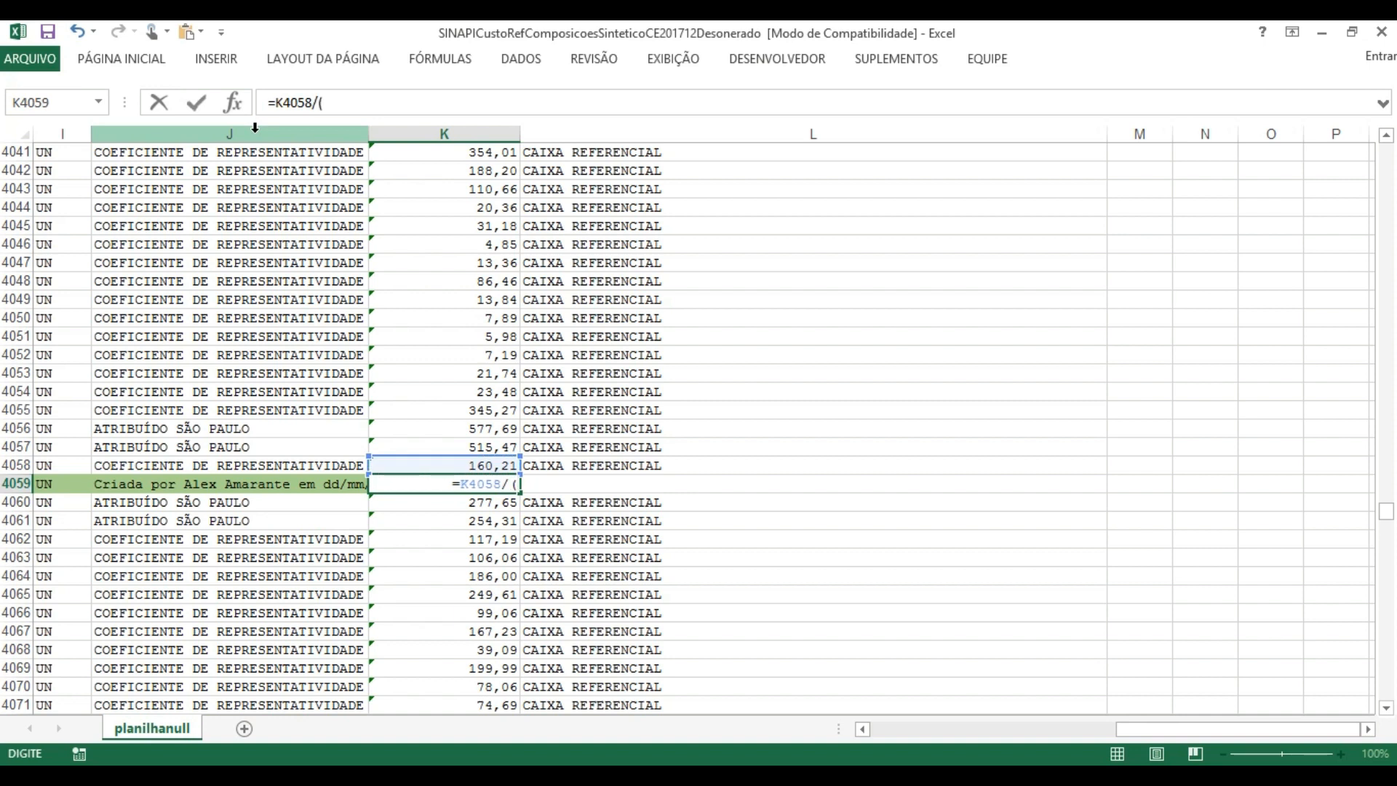
pyautogui.write('120*6')
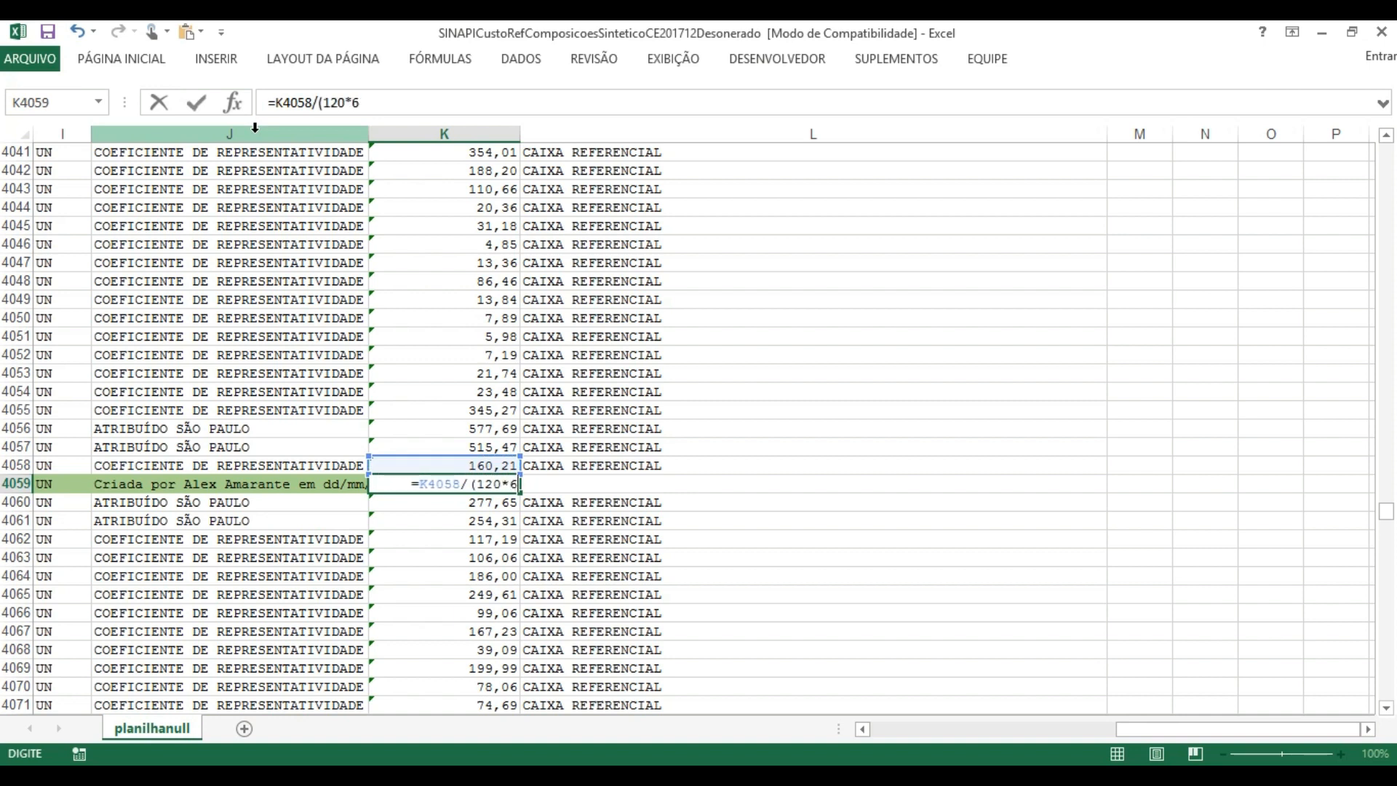
pyautogui.write('0)*(')
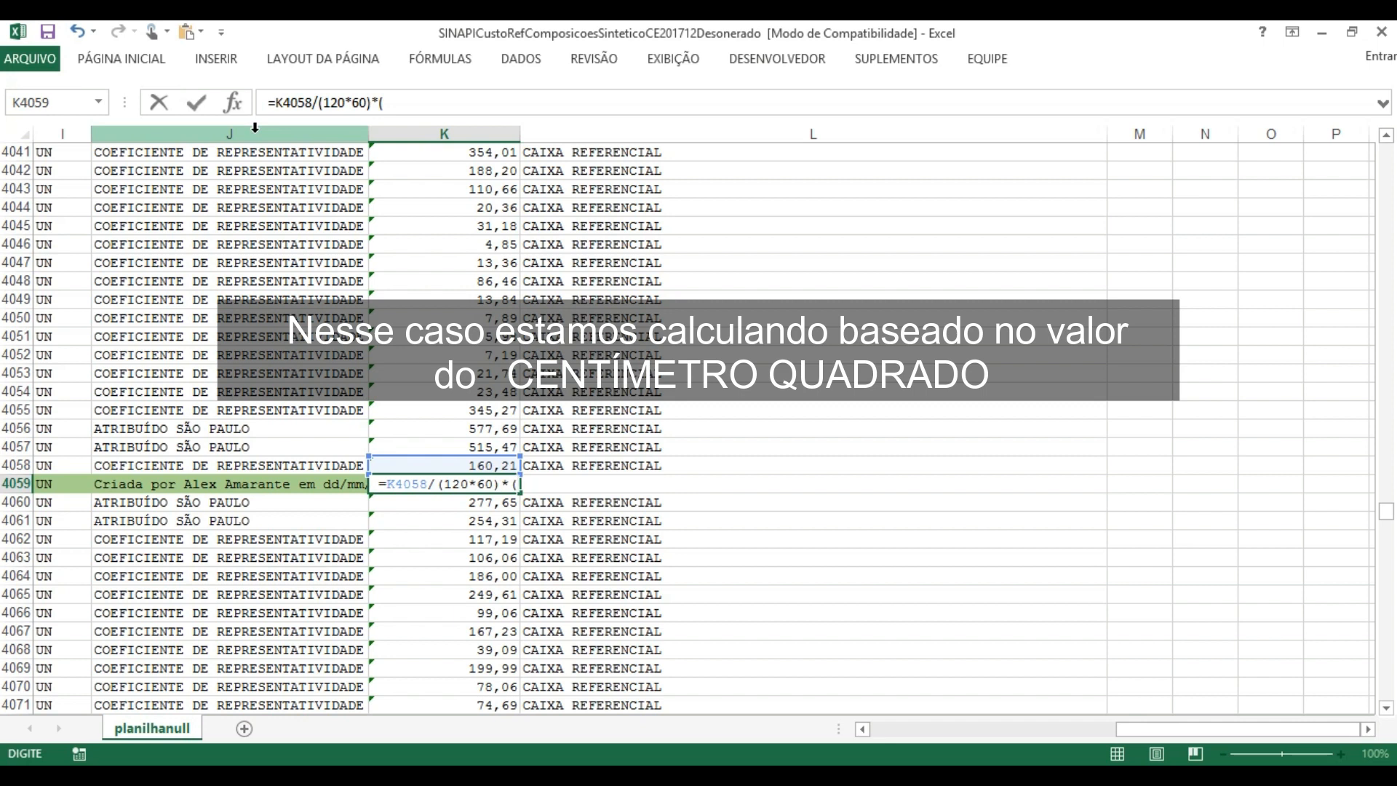
pyautogui.write('7042')
pyautogui.press('BackSpace')
pyautogui.press('BackSpace')
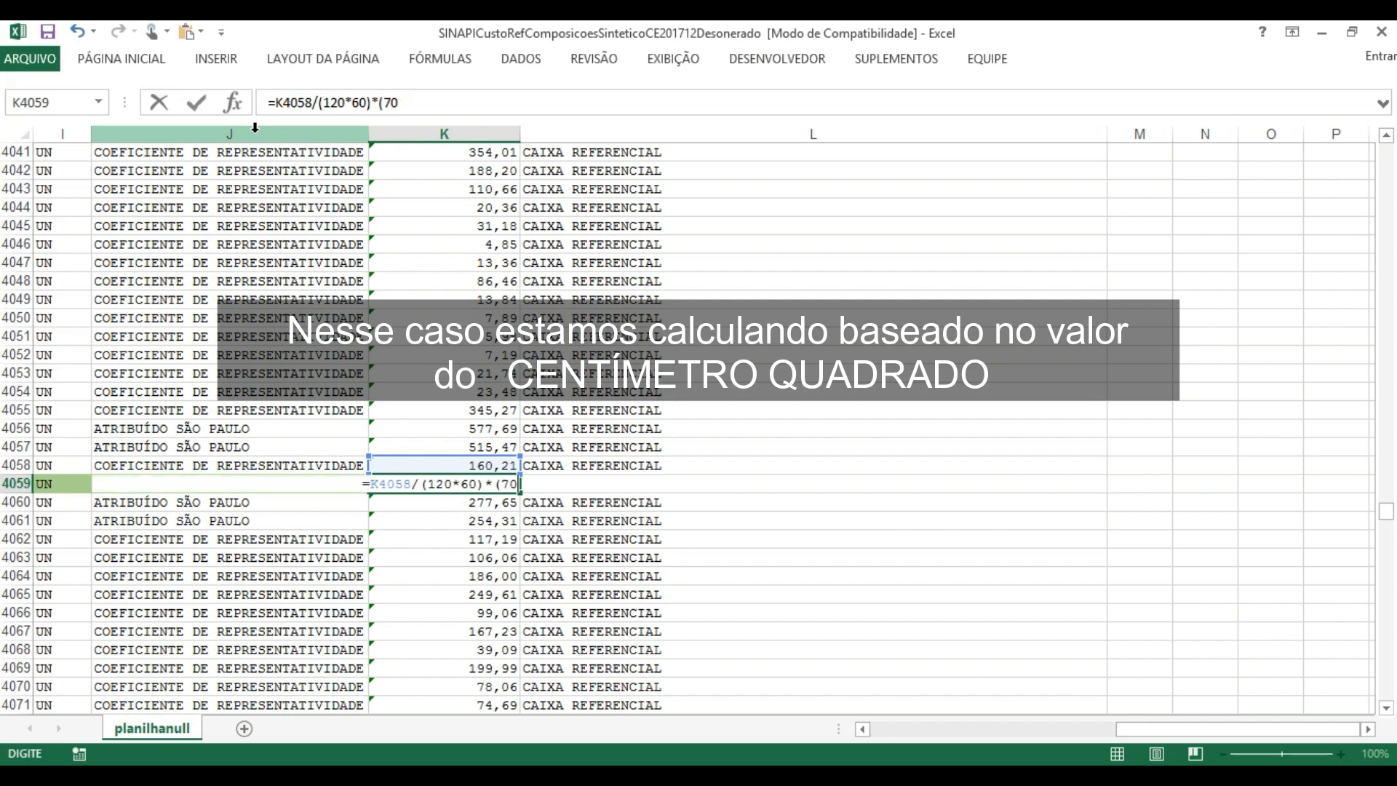
pyautogui.write('*42)')
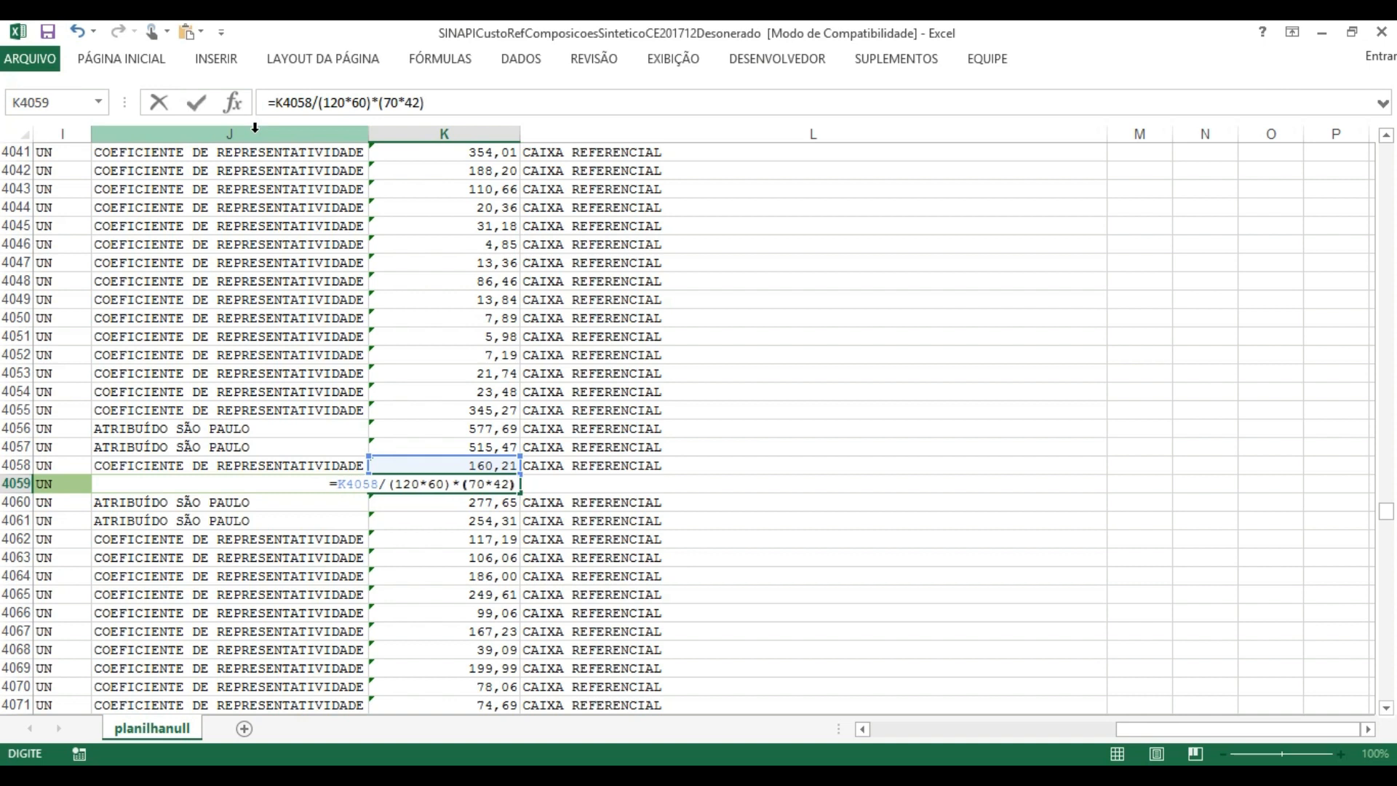
pyautogui.press('Return')
pyautogui.press('Up')
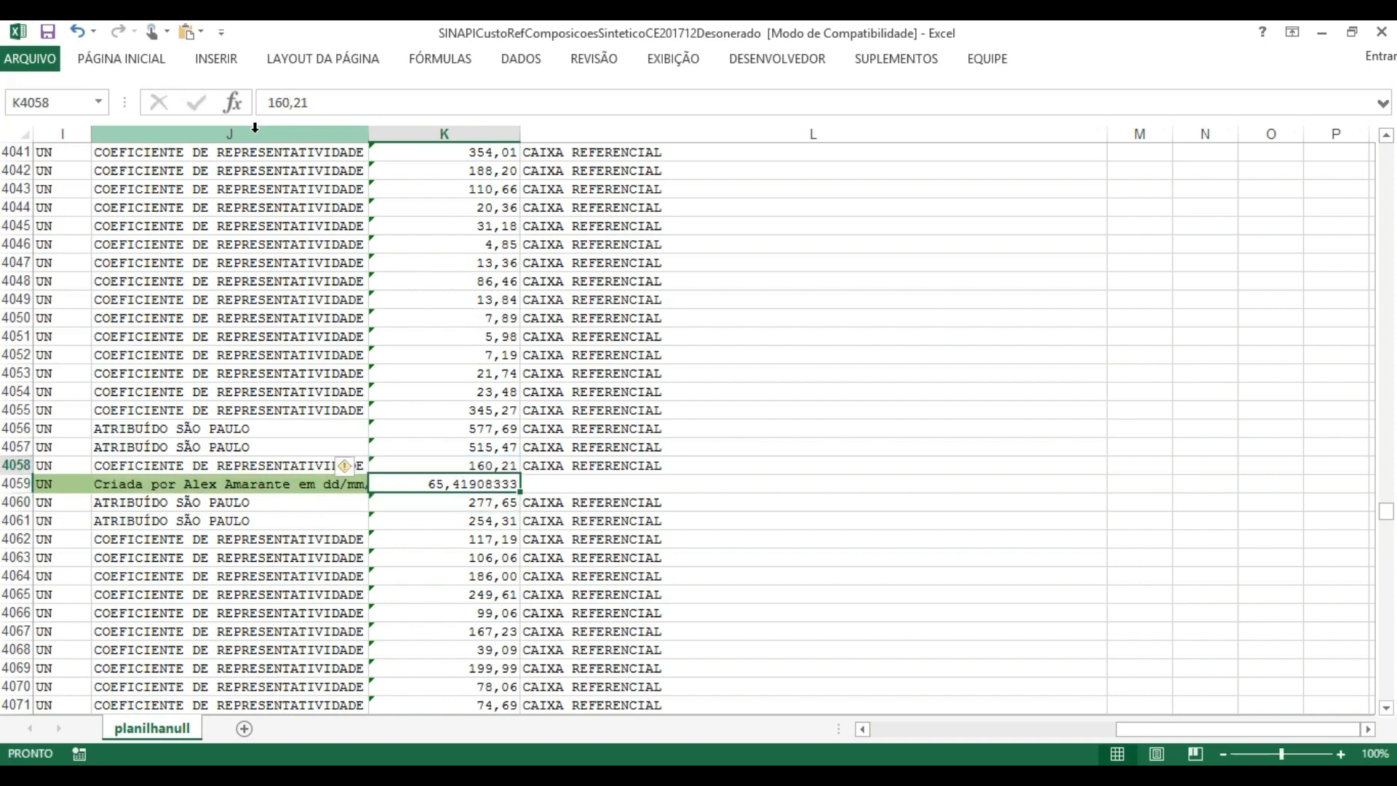
pyautogui.press('Down')
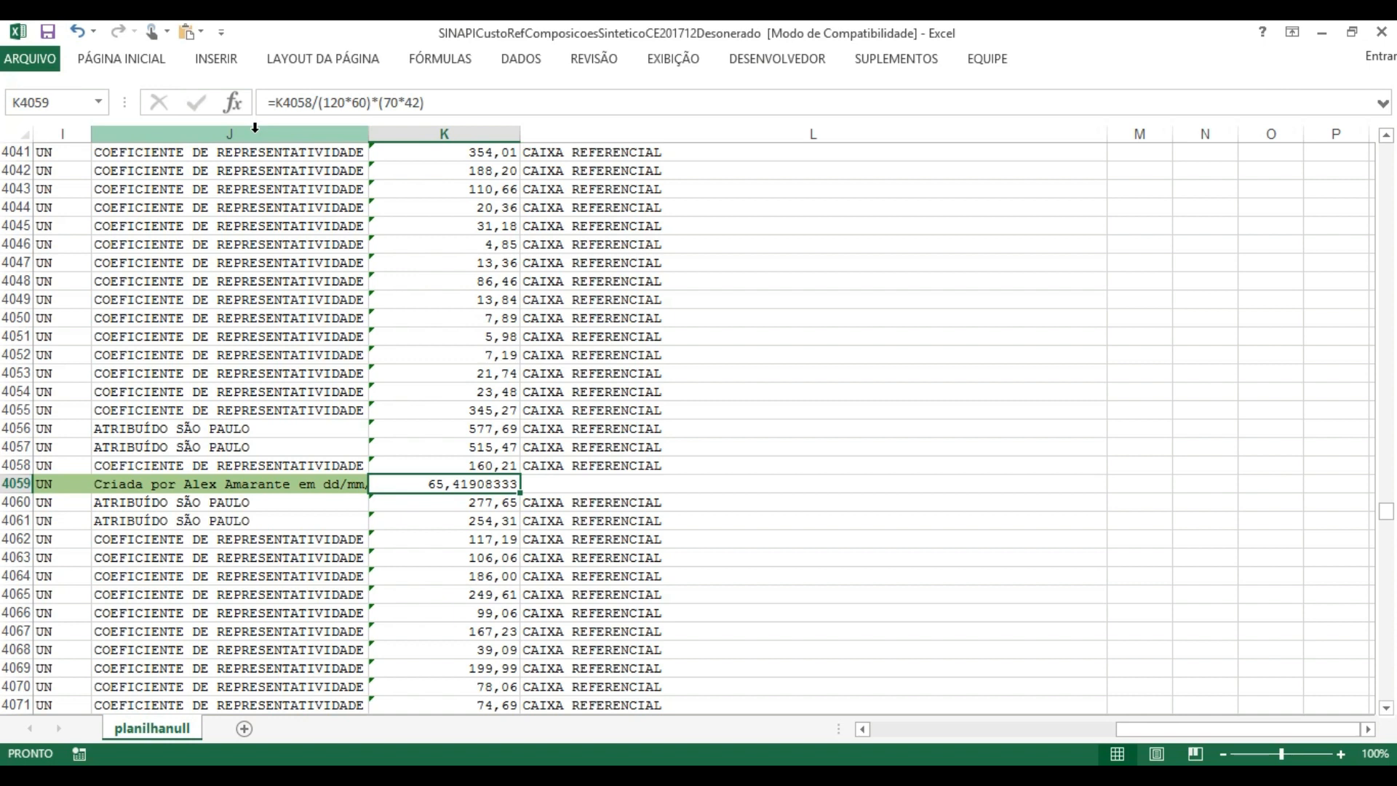
# Step: Shade the cost cell K4059 green to match the rest of the custom row
pyautogui.press('Left')
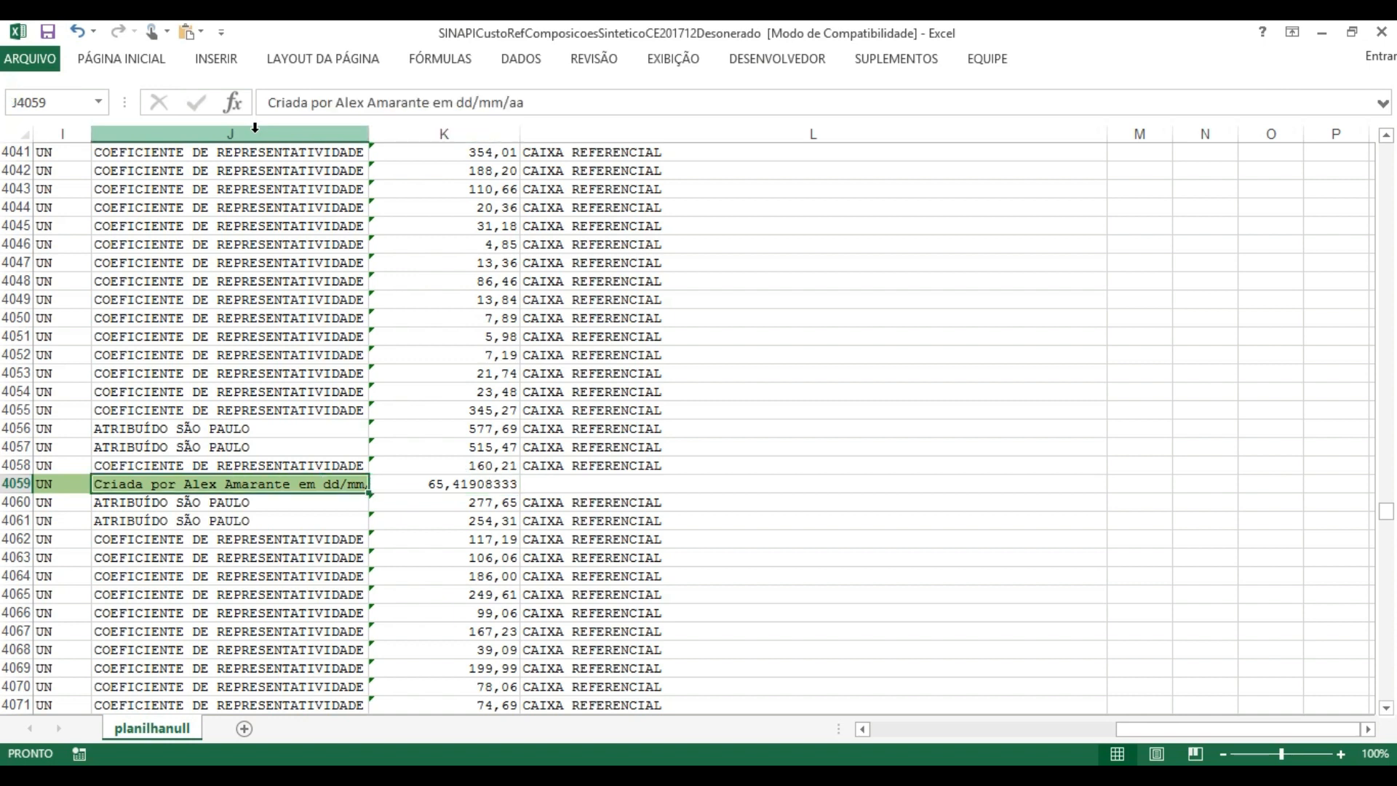
pyautogui.press('Left')
pyautogui.press('Right')
pyautogui.press('Right')
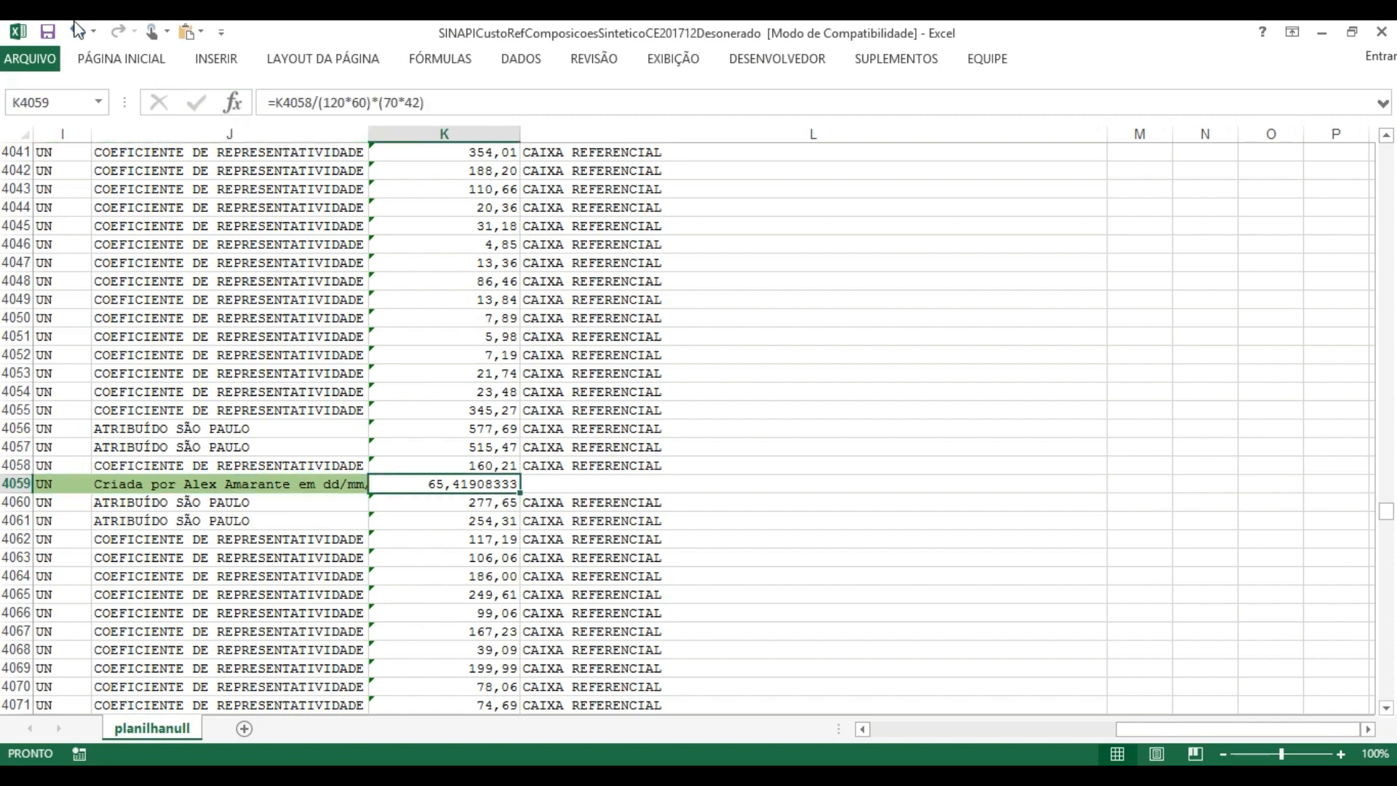
pyautogui.click(100, 61)
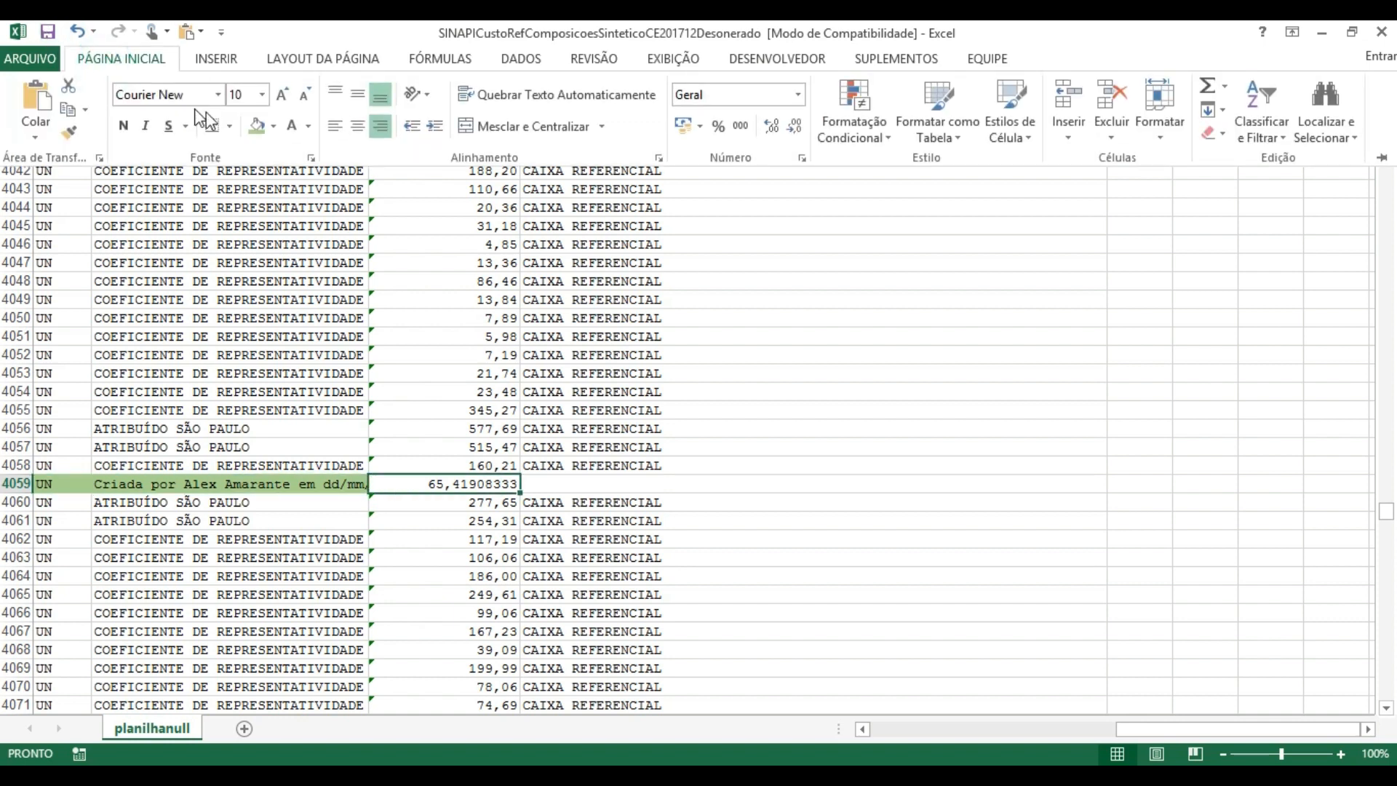
pyautogui.click(257, 129)
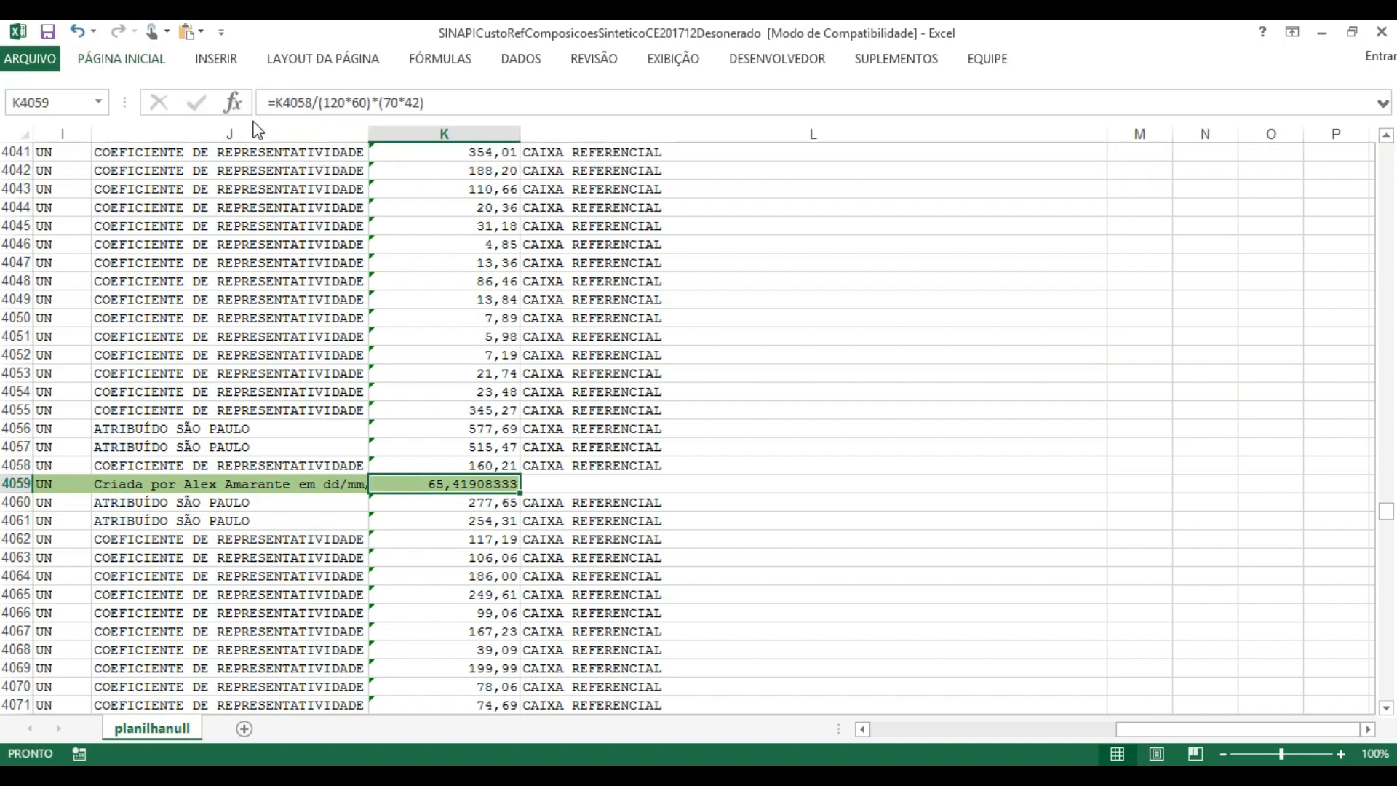
# Step: Make the cells of row 4059 from the composition code G4059 to the cost K4059 bold
pyautogui.hotkey('shift', 'Left')
pyautogui.hotkey('shift', 'Left')
pyautogui.hotkey('shift', 'Left')
pyautogui.hotkey('shift', 'Left')
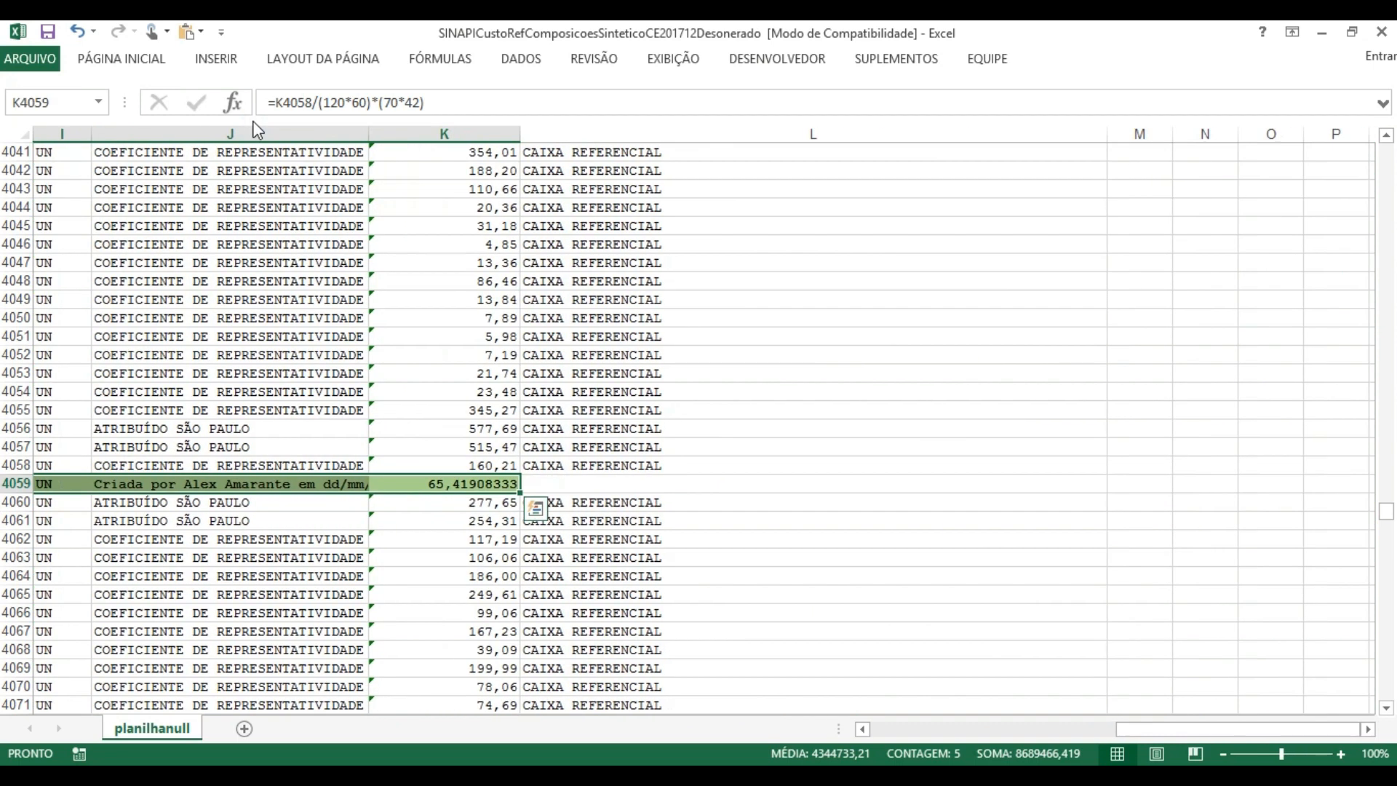
# Step: Review the formatted custom composition in row 4059, covering its code, description and unit
pyautogui.press('Down')
pyautogui.press('Down')
pyautogui.press('Left')
pyautogui.press('Left')
pyautogui.press('Left')
pyautogui.press('Left')
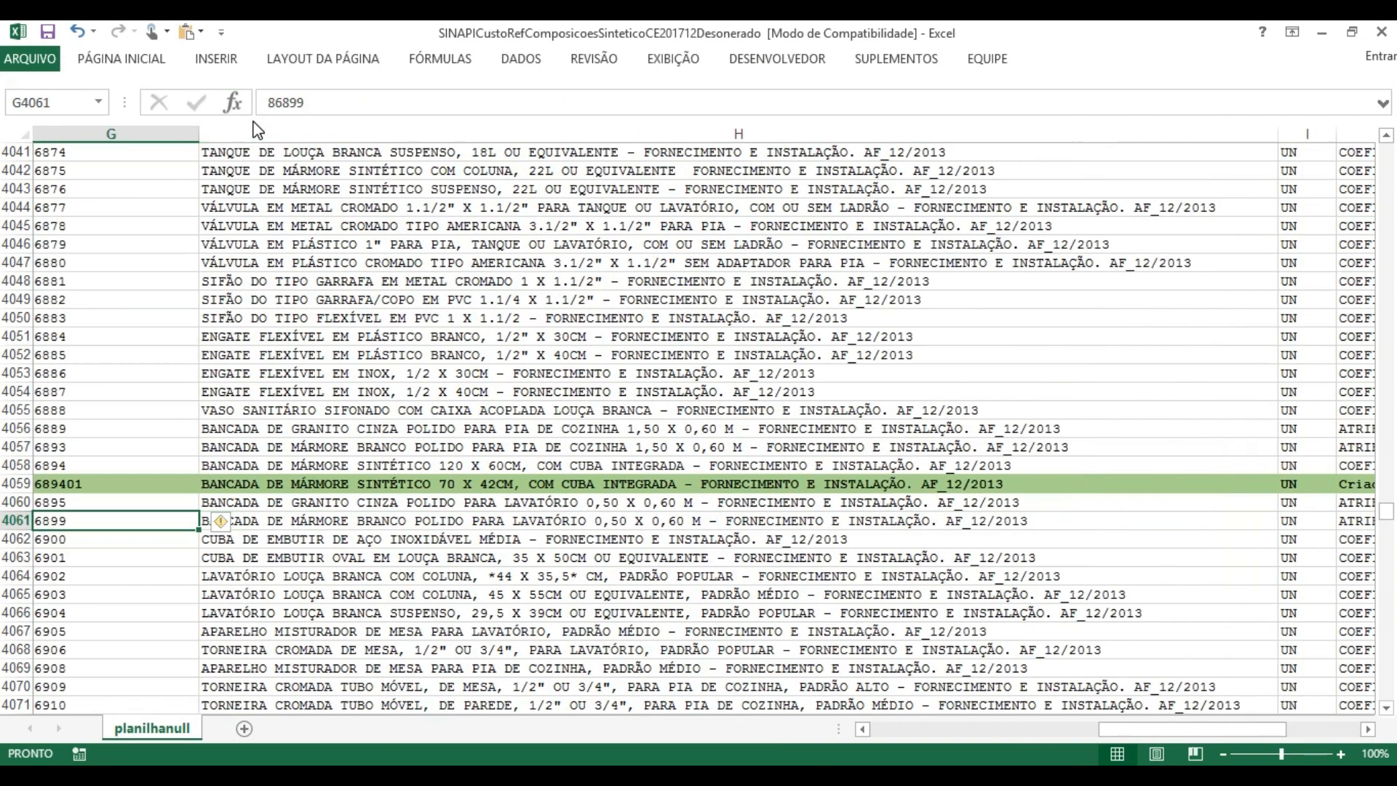
pyautogui.press('Up')
pyautogui.press('Up')
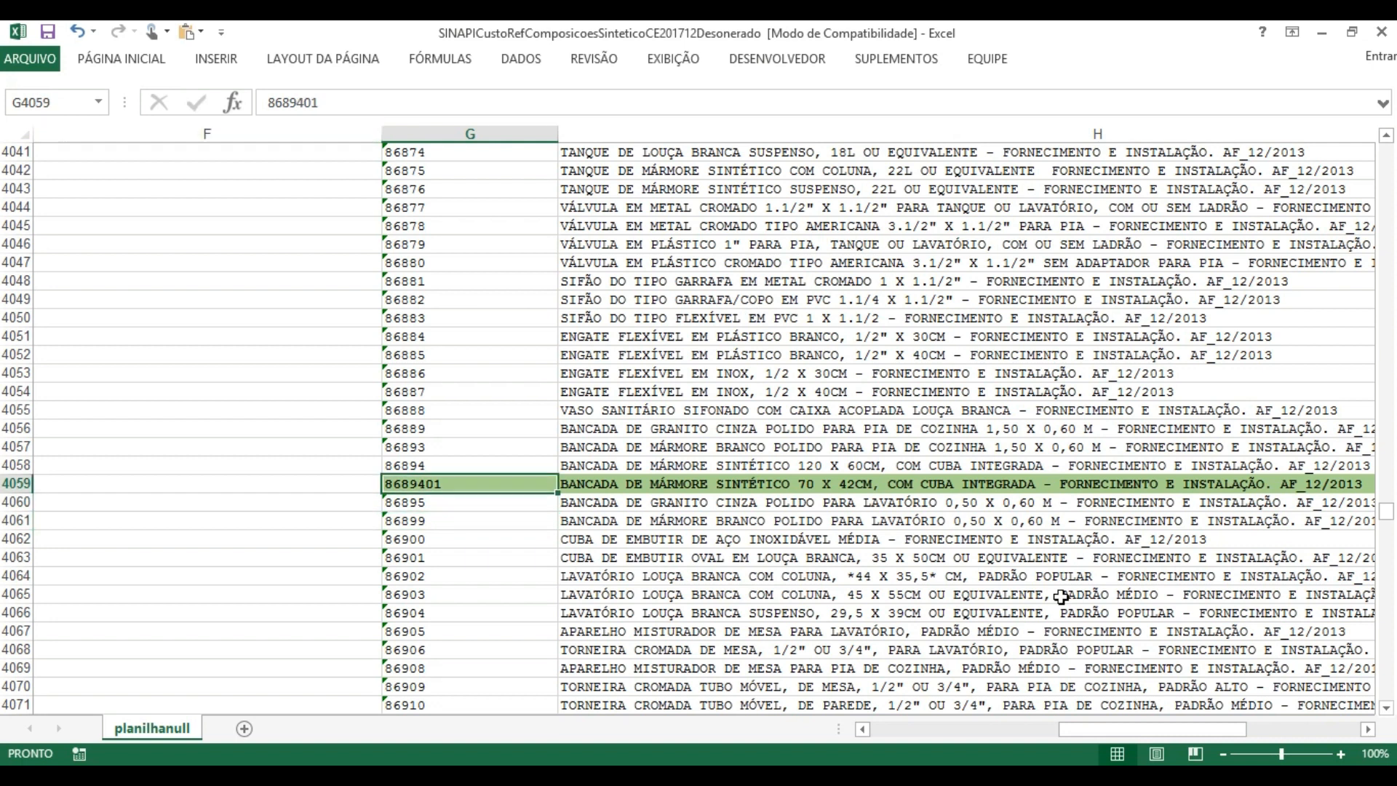
pyautogui.click(1368, 728)
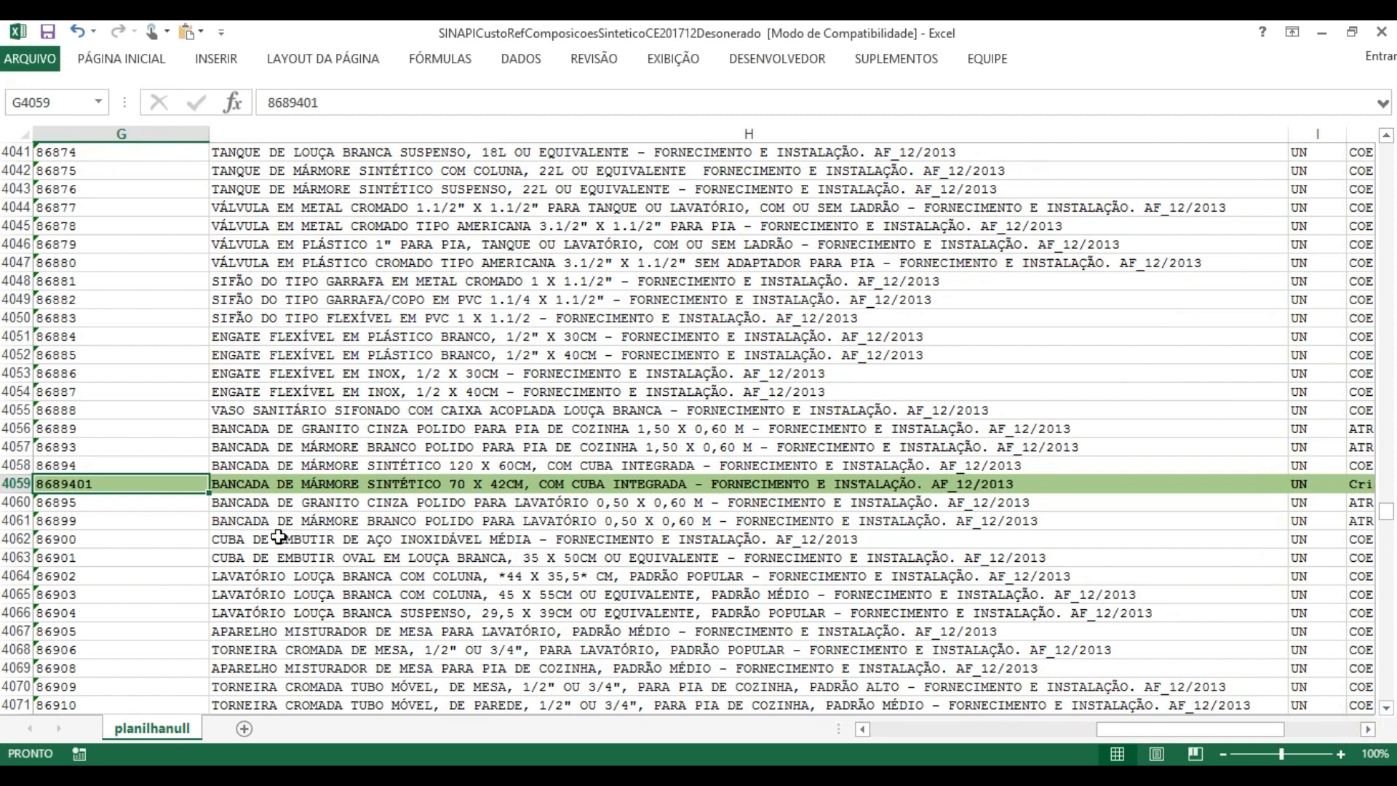
# Step: Search the worksheet for "grama" and go through the matches up to the group GRAMA, INCLUSIVE PREPARO DO SOLO
pyautogui.press('Down')
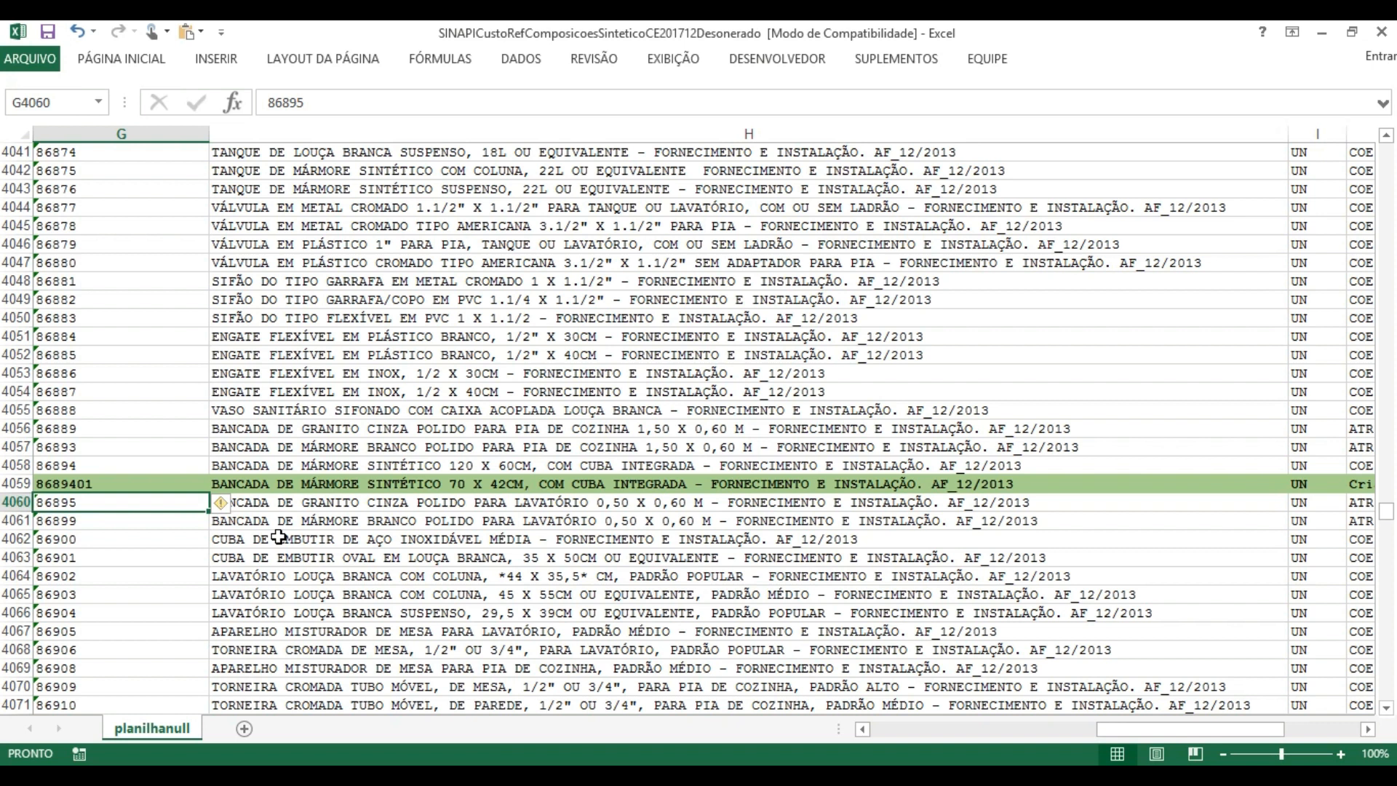
pyautogui.hotkey('ctrl', 'l')
pyautogui.write('grama')
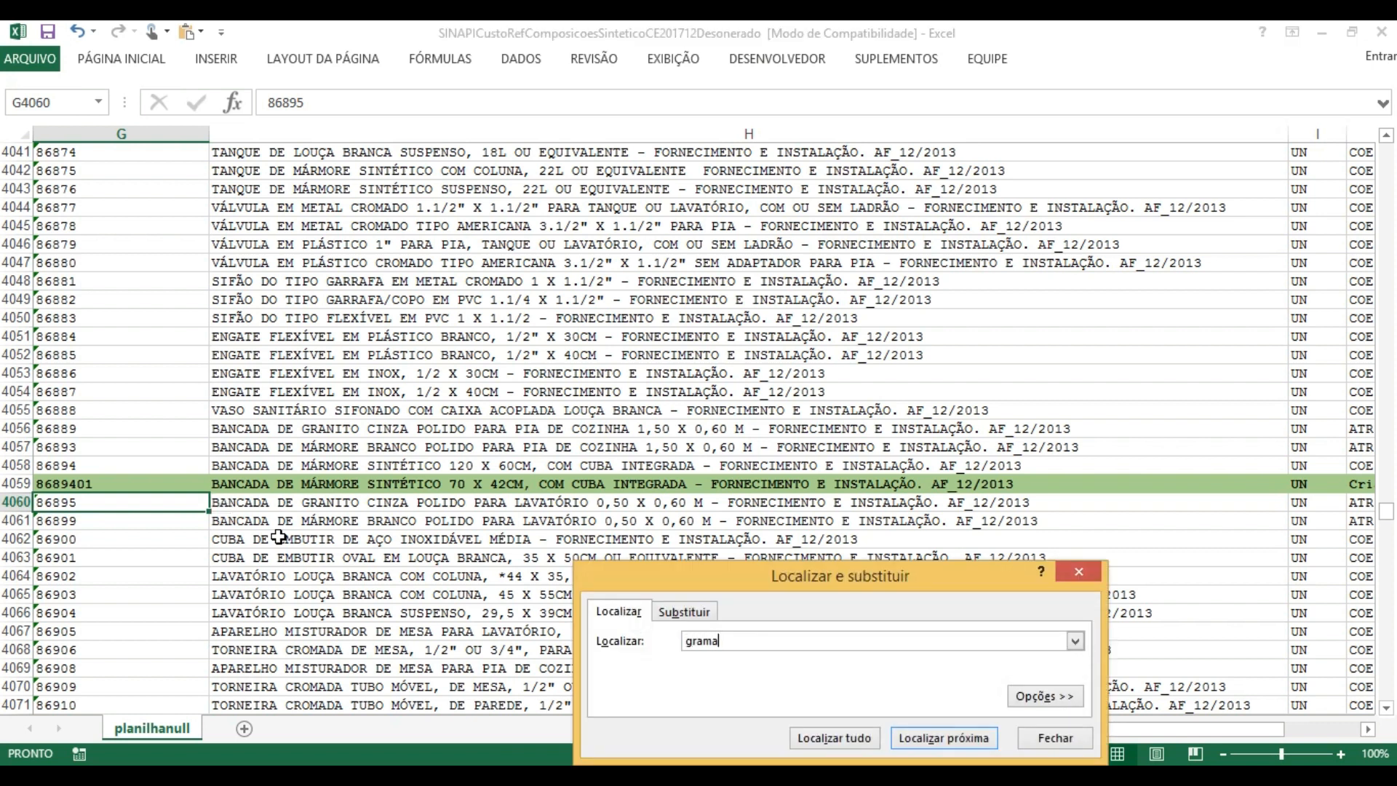
pyautogui.press('Return')
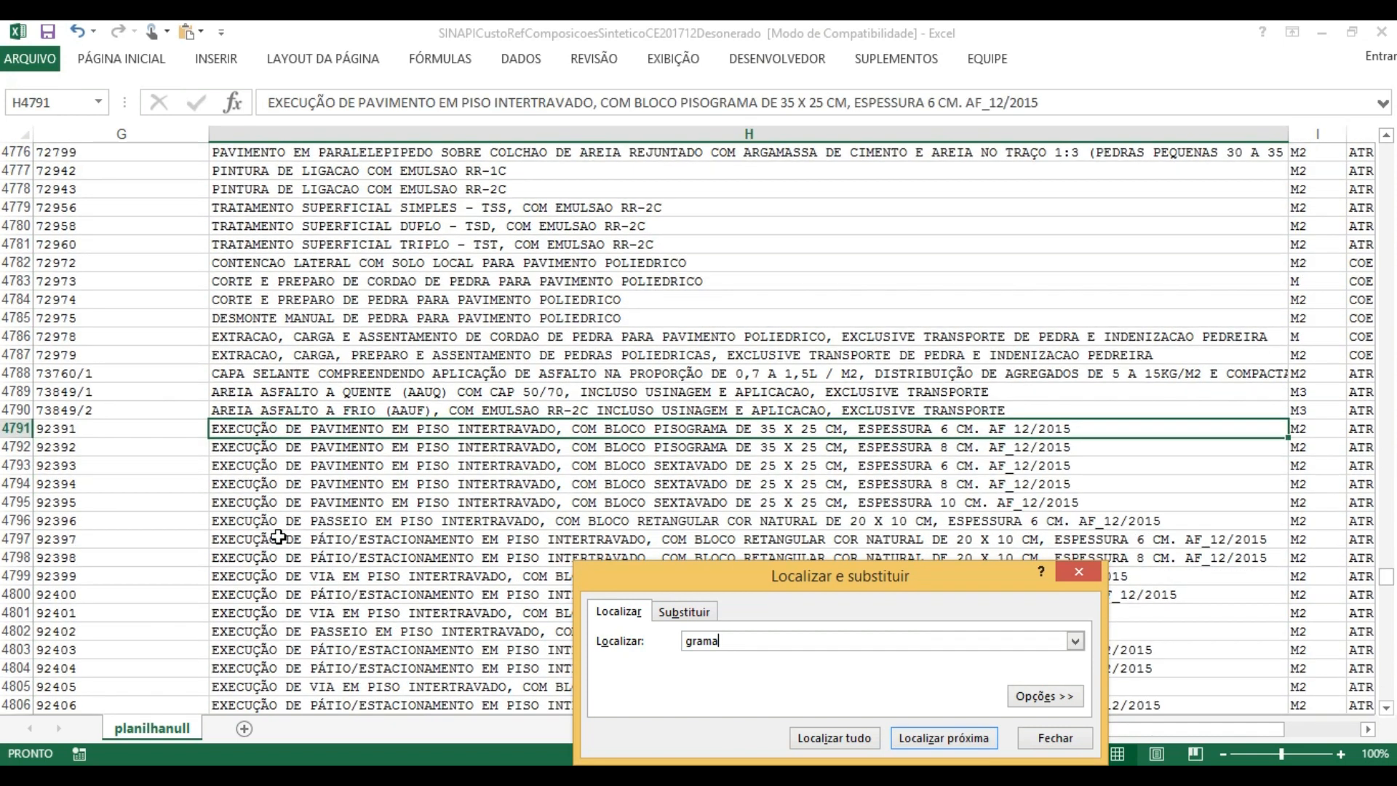
pyautogui.press('Return')
pyautogui.press('Return')
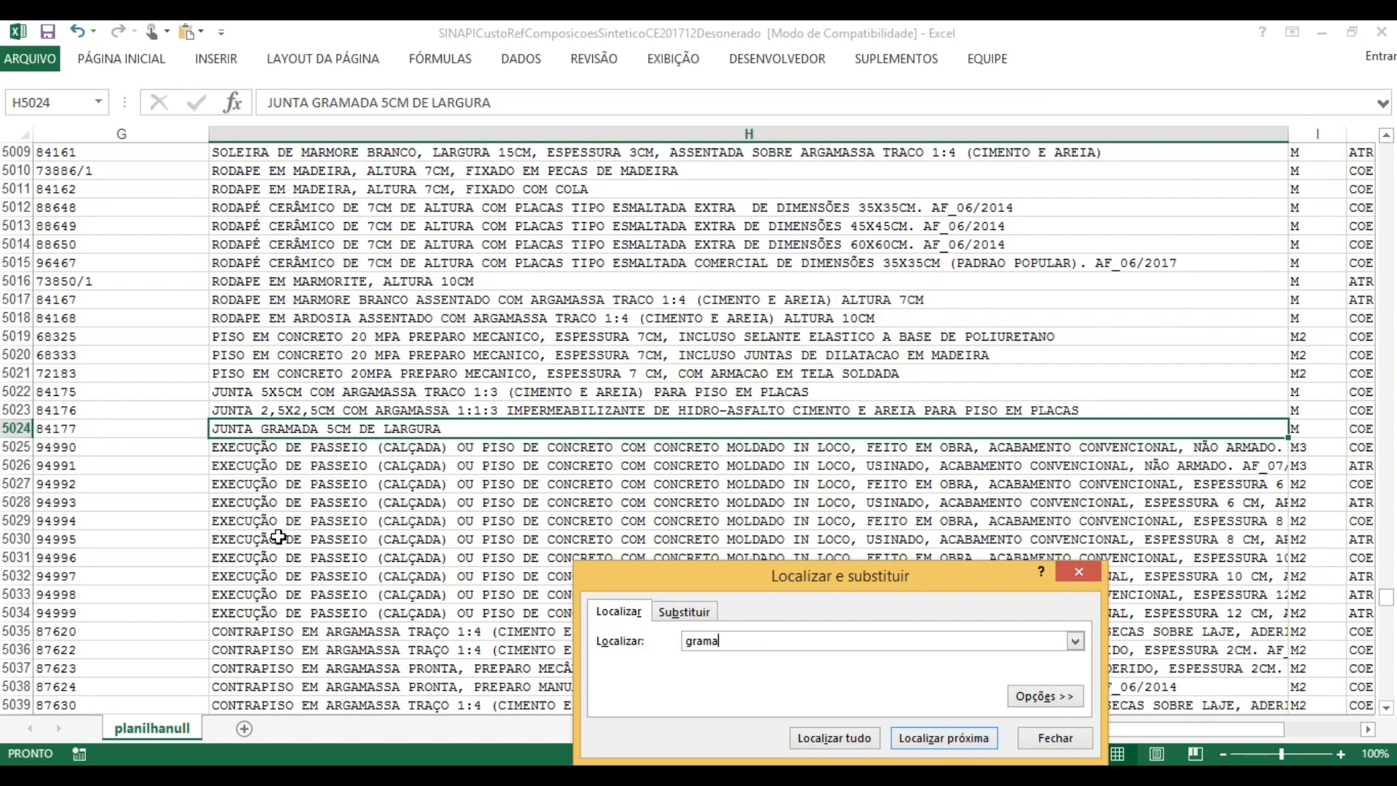
pyautogui.press('Return')
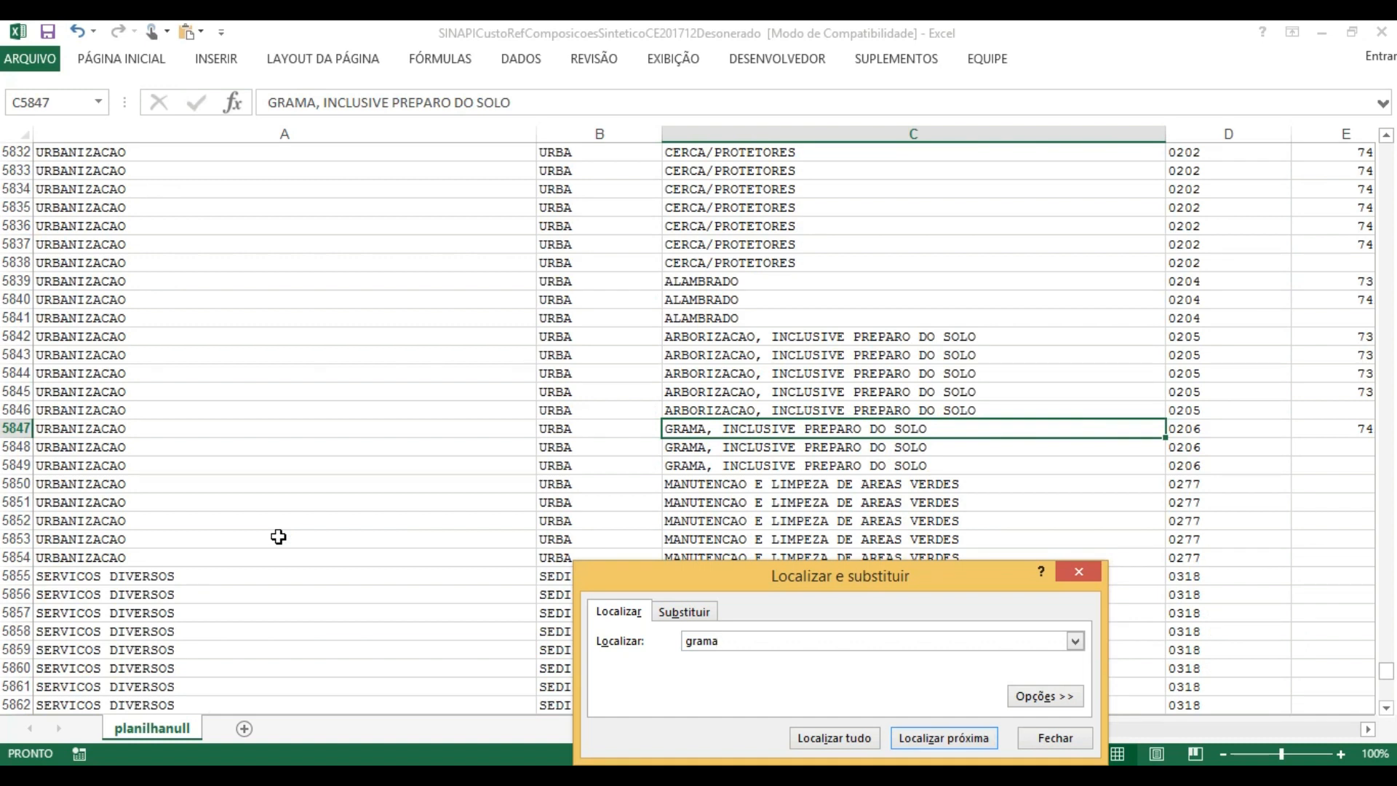
# Step: Close the search and go to the description in H5847 to examine the grass-planting compositions
pyautogui.press('Escape')
pyautogui.press('Right')
pyautogui.press('Right')
pyautogui.press('Right')
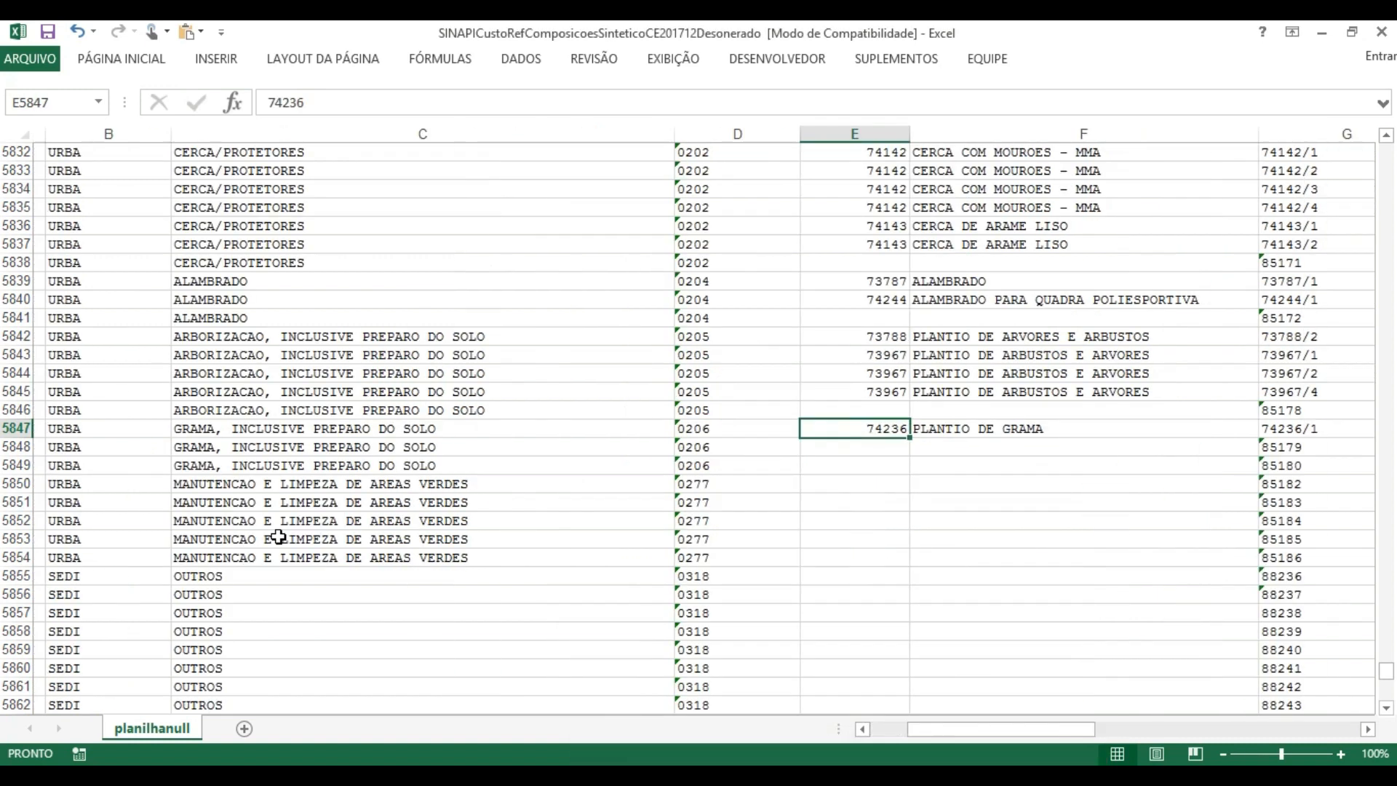
pyautogui.press('Right')
pyautogui.press('Right')
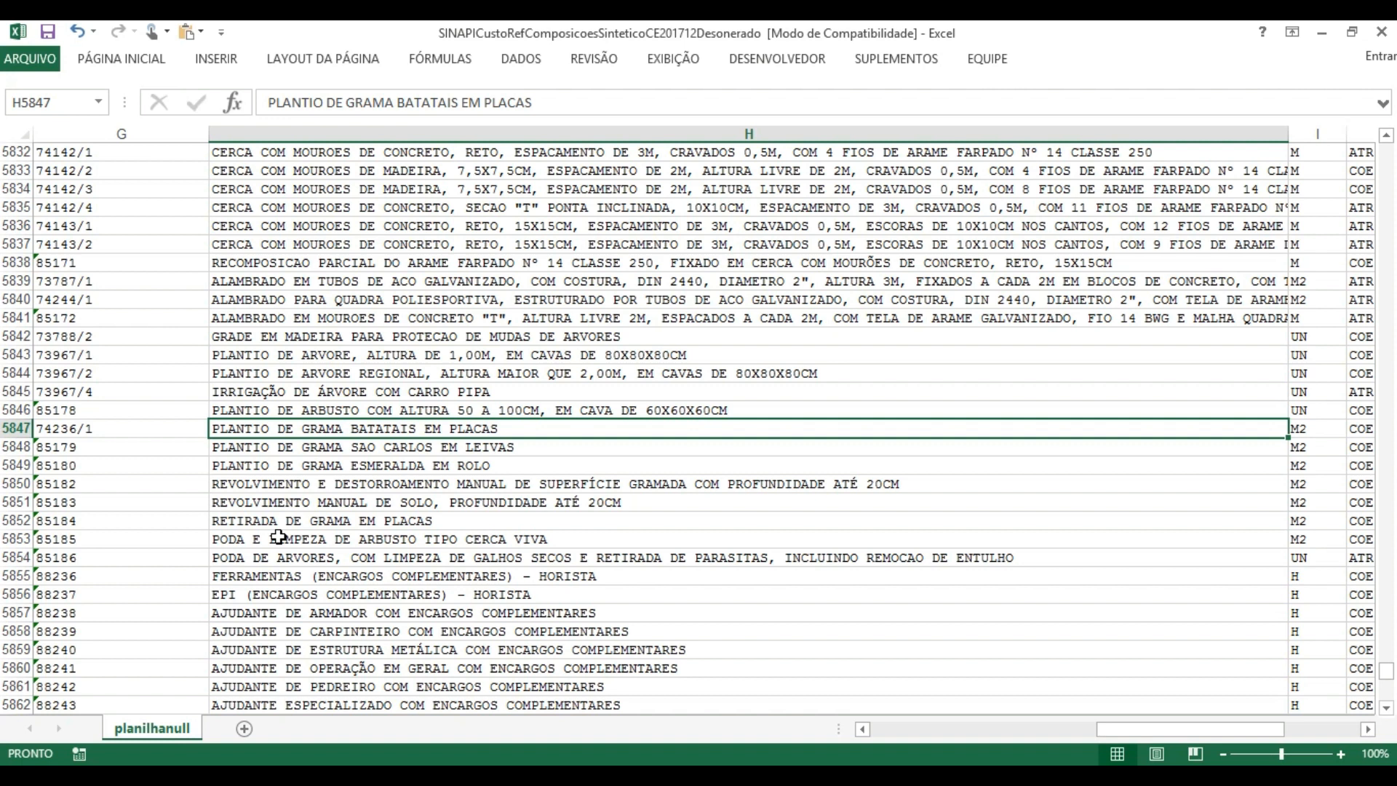
# Step: Examine the cost in K5849 and the code in G5849 of the composition PLANTIO DE GRAMA ESMERALDA EM ROLO
pyautogui.press('Down')
pyautogui.press('Down')
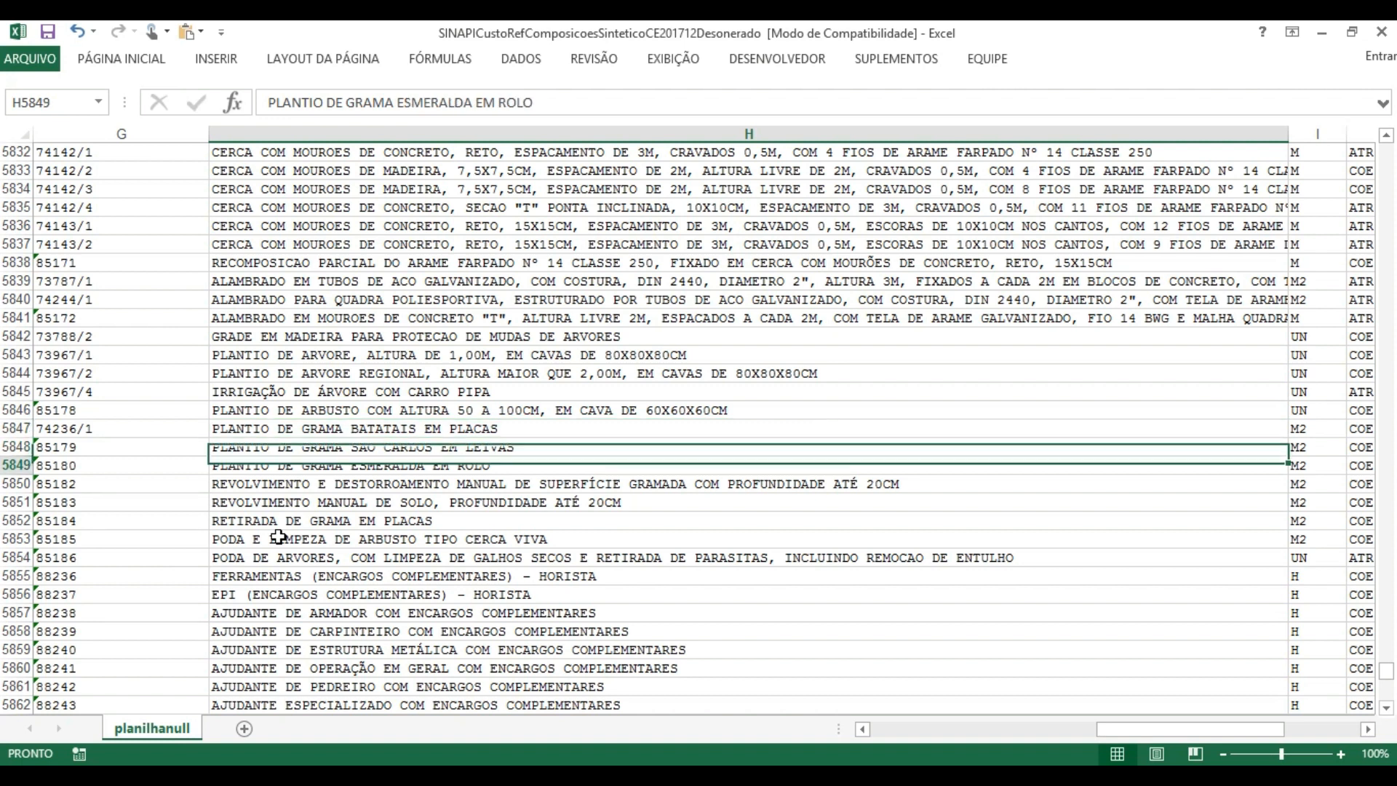
pyautogui.press('Right')
pyautogui.press('Right')
pyautogui.press('Right')
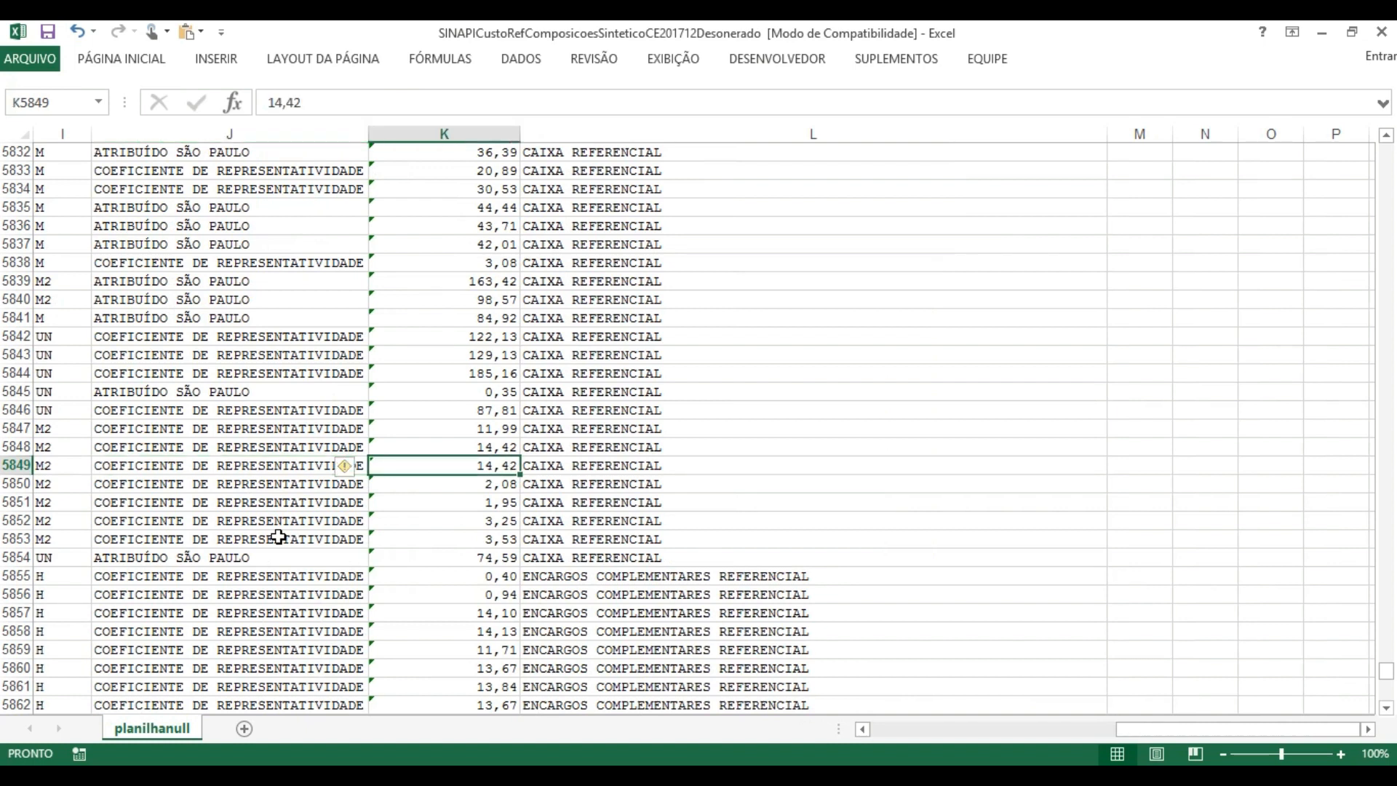
pyautogui.press('Left')
pyautogui.press('Left')
pyautogui.press('Left')
pyautogui.press('Left')
pyautogui.press('Left')
pyautogui.press('Right')
pyautogui.press('Right')
pyautogui.press('Left')
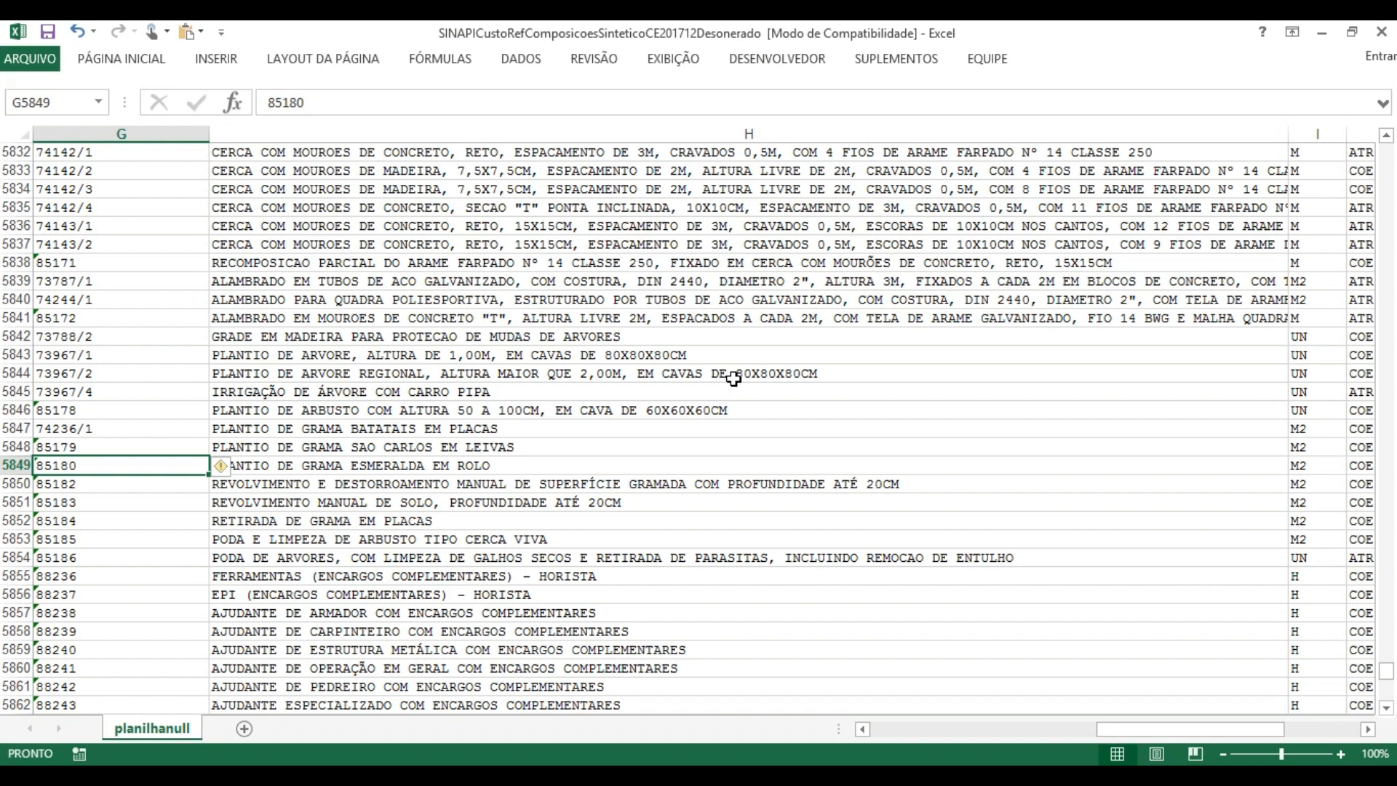
# Step: Switch to Project and enter 85180 as the SINAPI code of item 9.2.4, Grama
pyautogui.hotkey('alt', 'Tab')
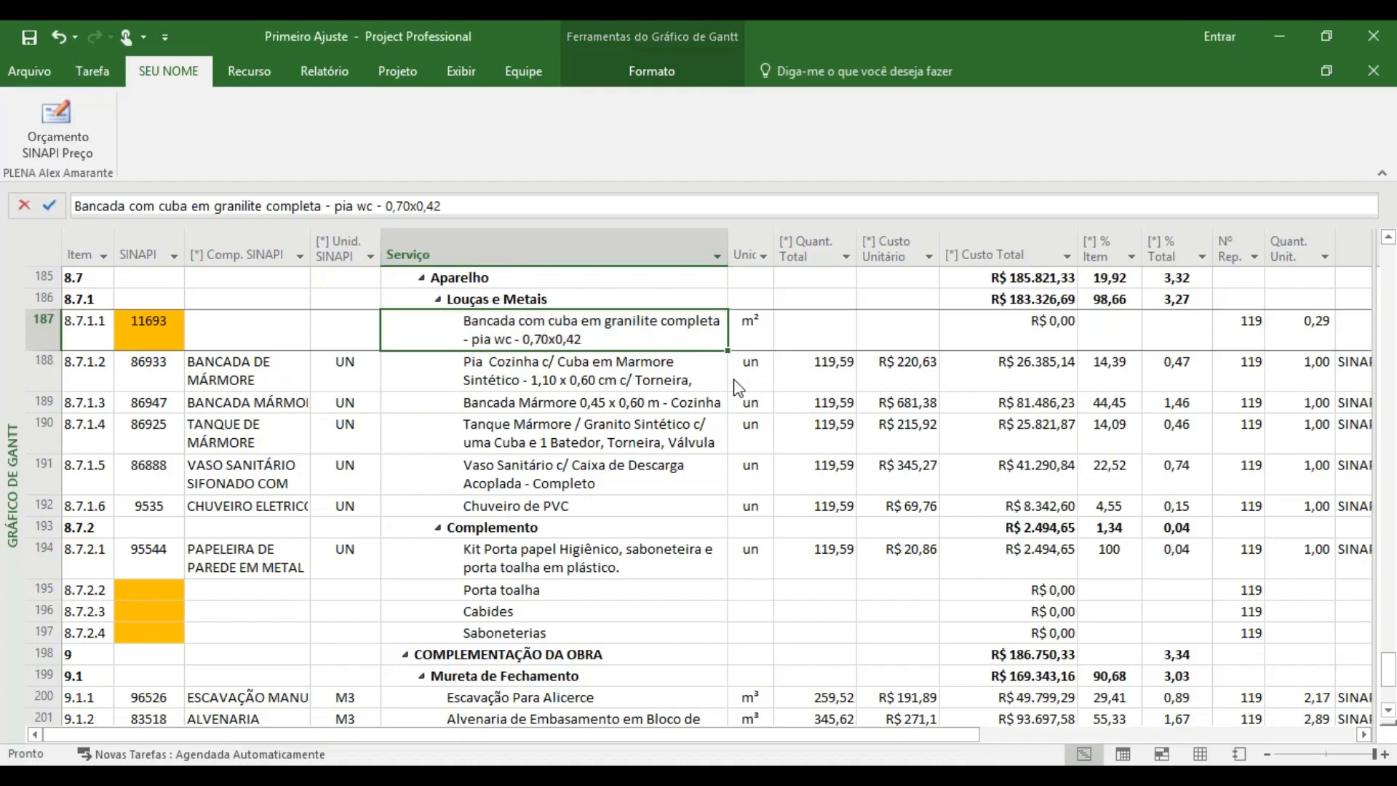
pyautogui.press('Left')
pyautogui.press('Left')
pyautogui.press('Left')
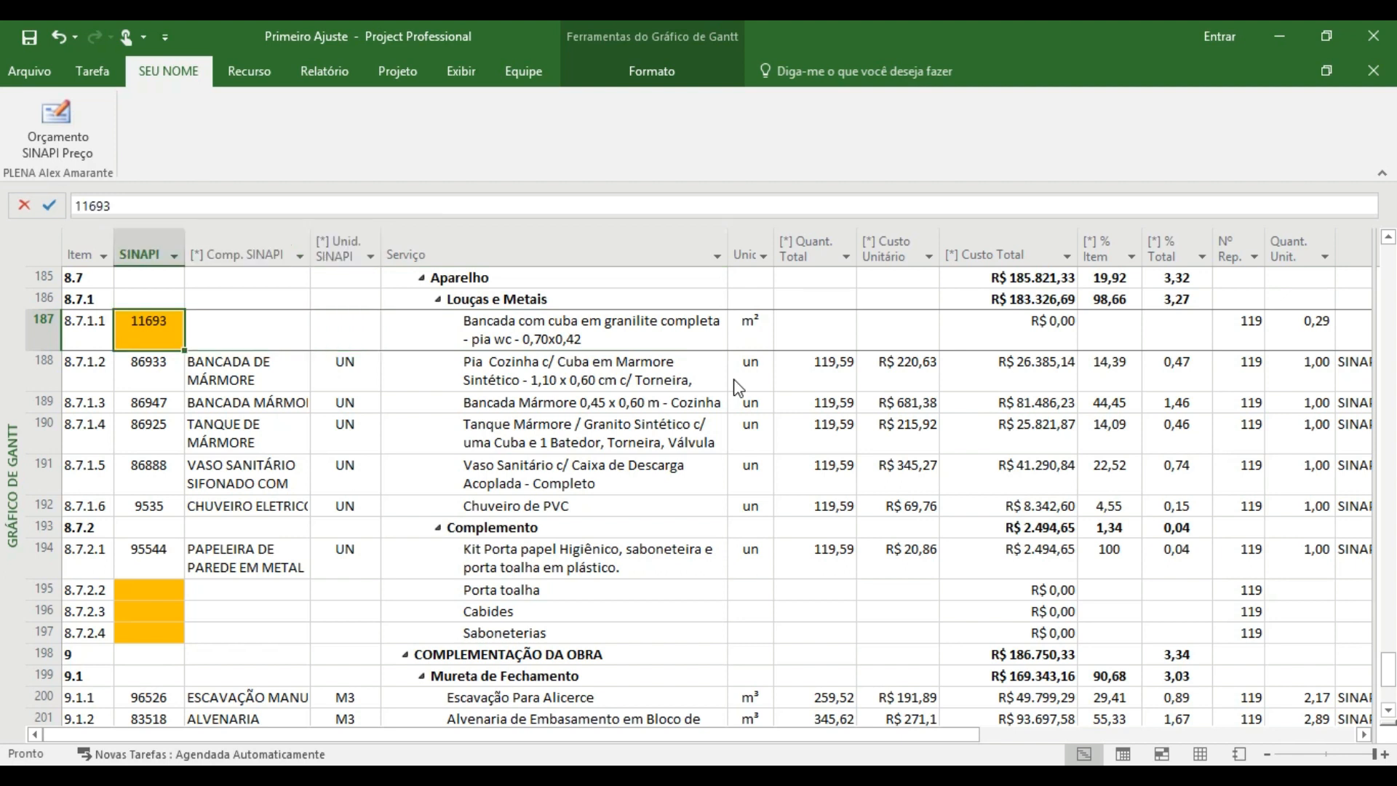
pyautogui.press('Down')
pyautogui.press('Down')
pyautogui.press('Down')
pyautogui.press('Down')
pyautogui.press('Down')
pyautogui.press('Down')
pyautogui.press('Down')
pyautogui.press('Down')
pyautogui.press('Down')
pyautogui.press('Down')
pyautogui.press('Down')
pyautogui.press('Down')
pyautogui.press('Down')
pyautogui.press('Down')
pyautogui.press('Down')
pyautogui.press('Down')
pyautogui.press('Down')
pyautogui.press('Down')
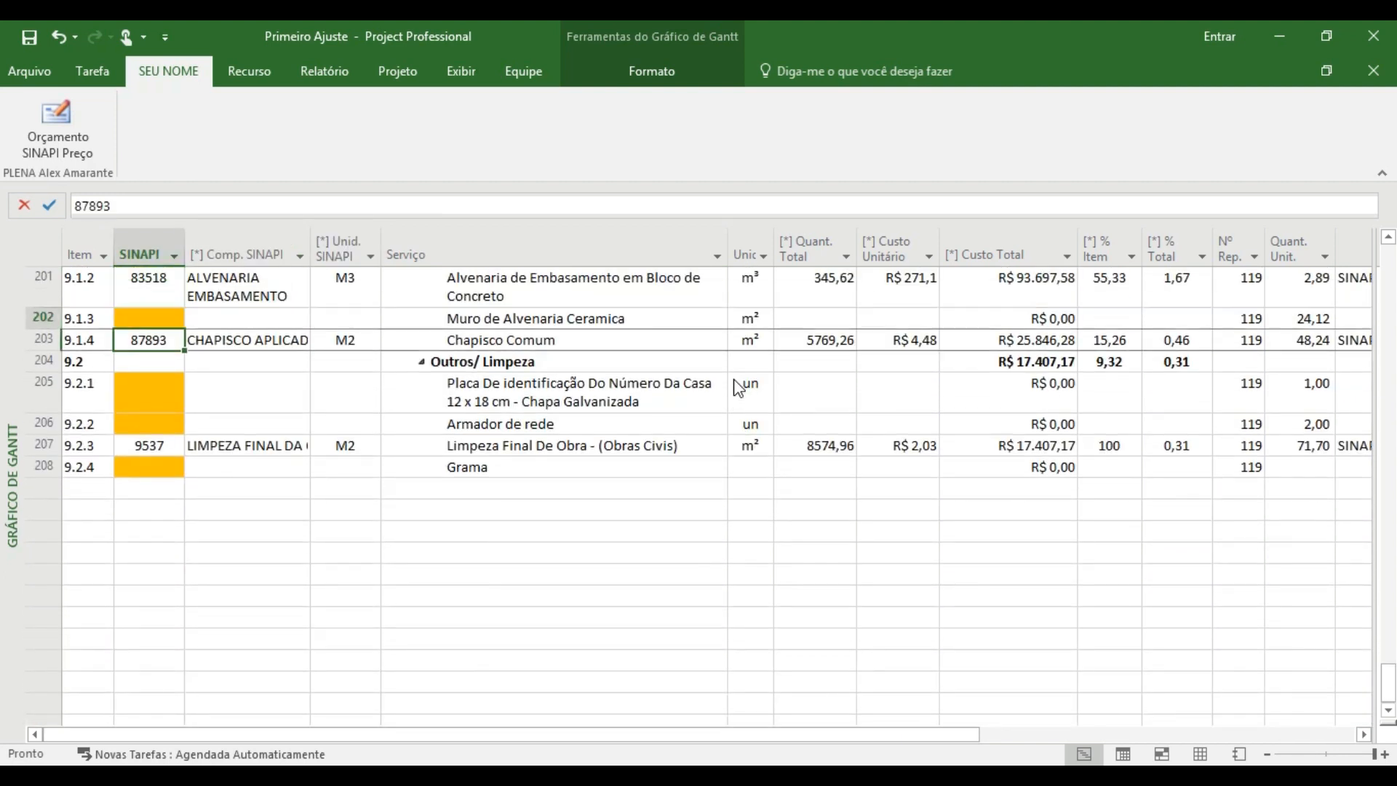
pyautogui.press('Down')
pyautogui.press('Down')
pyautogui.press('Down')
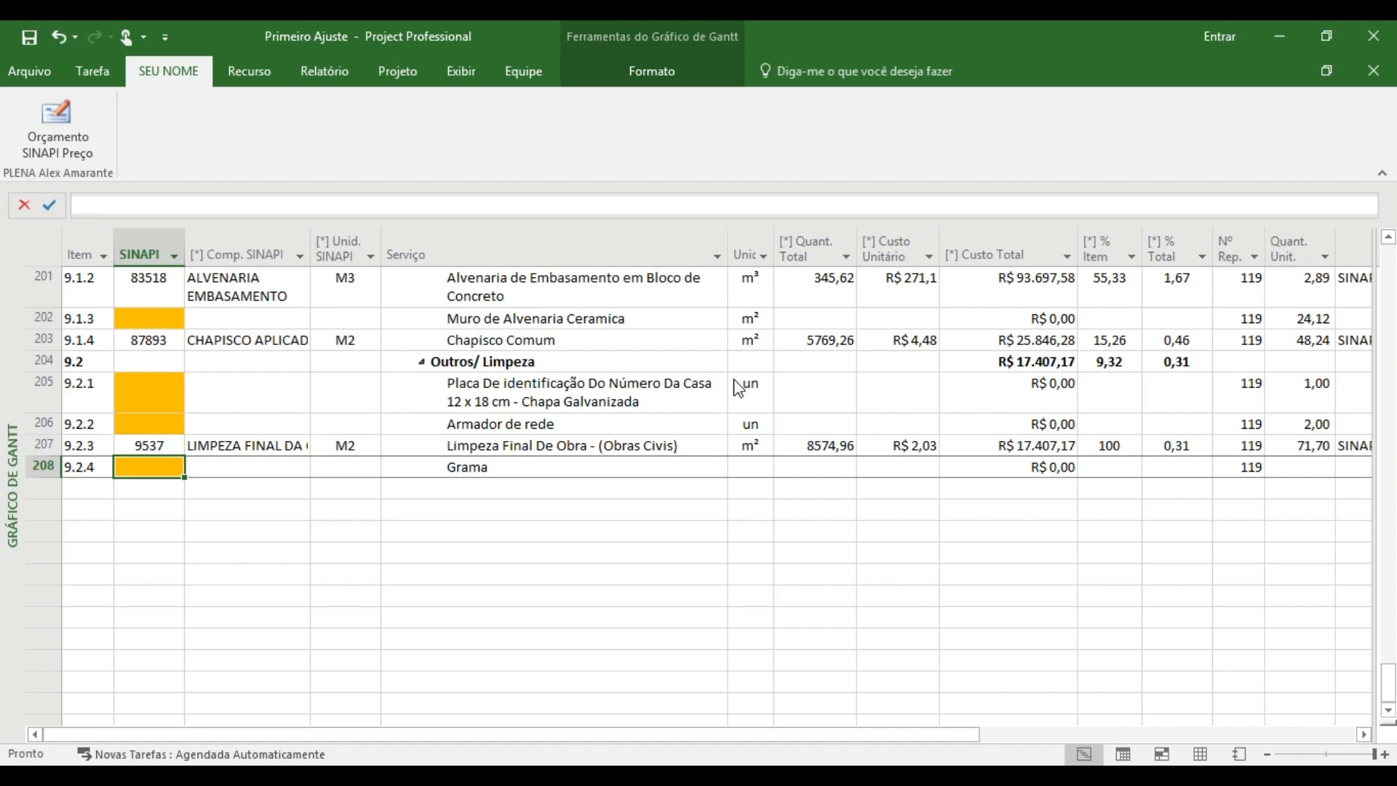
pyautogui.write('85180')
pyautogui.press('Up')
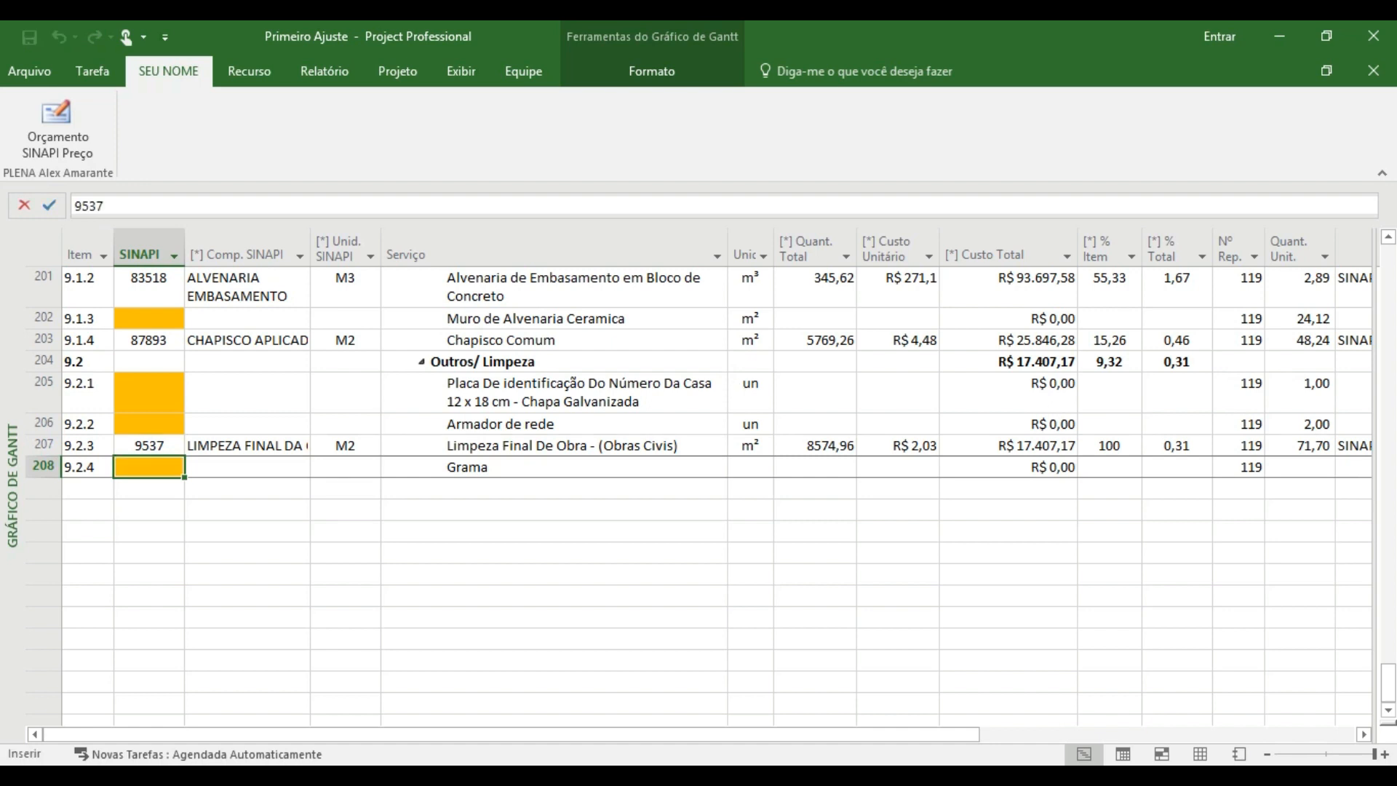
# Step: Set the unit of item 9.2.4, Grama, to m2
pyautogui.press('Down')
pyautogui.press('Right')
pyautogui.press('Right')
pyautogui.press('Right')
pyautogui.press('Right')
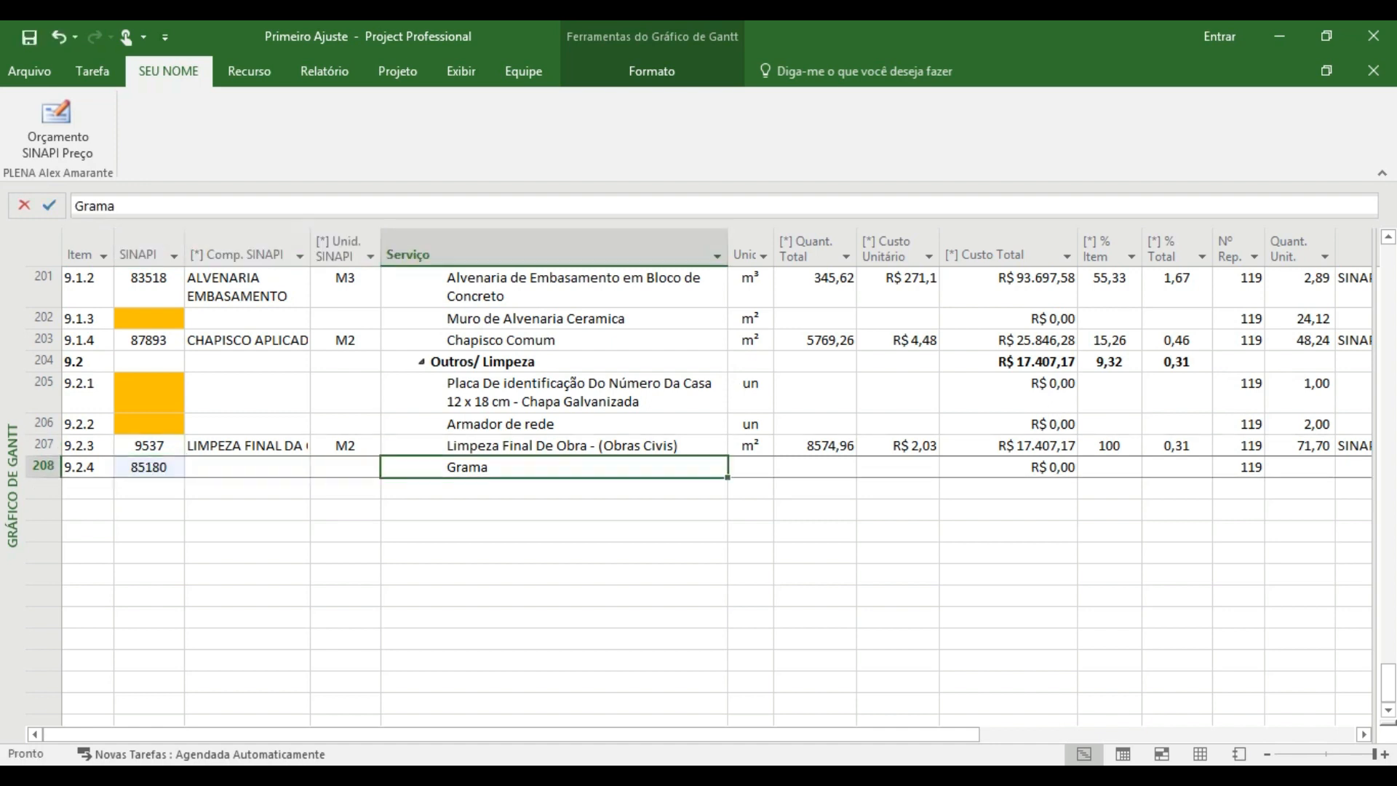
pyautogui.write('m2')
# Step: Set the unit quantity of item 9.2.4, Grama, to 6,50
pyautogui.press('Right')
pyautogui.press('Right')
pyautogui.press('Right')
pyautogui.press('Right')
pyautogui.press('Right')
pyautogui.press('Right')
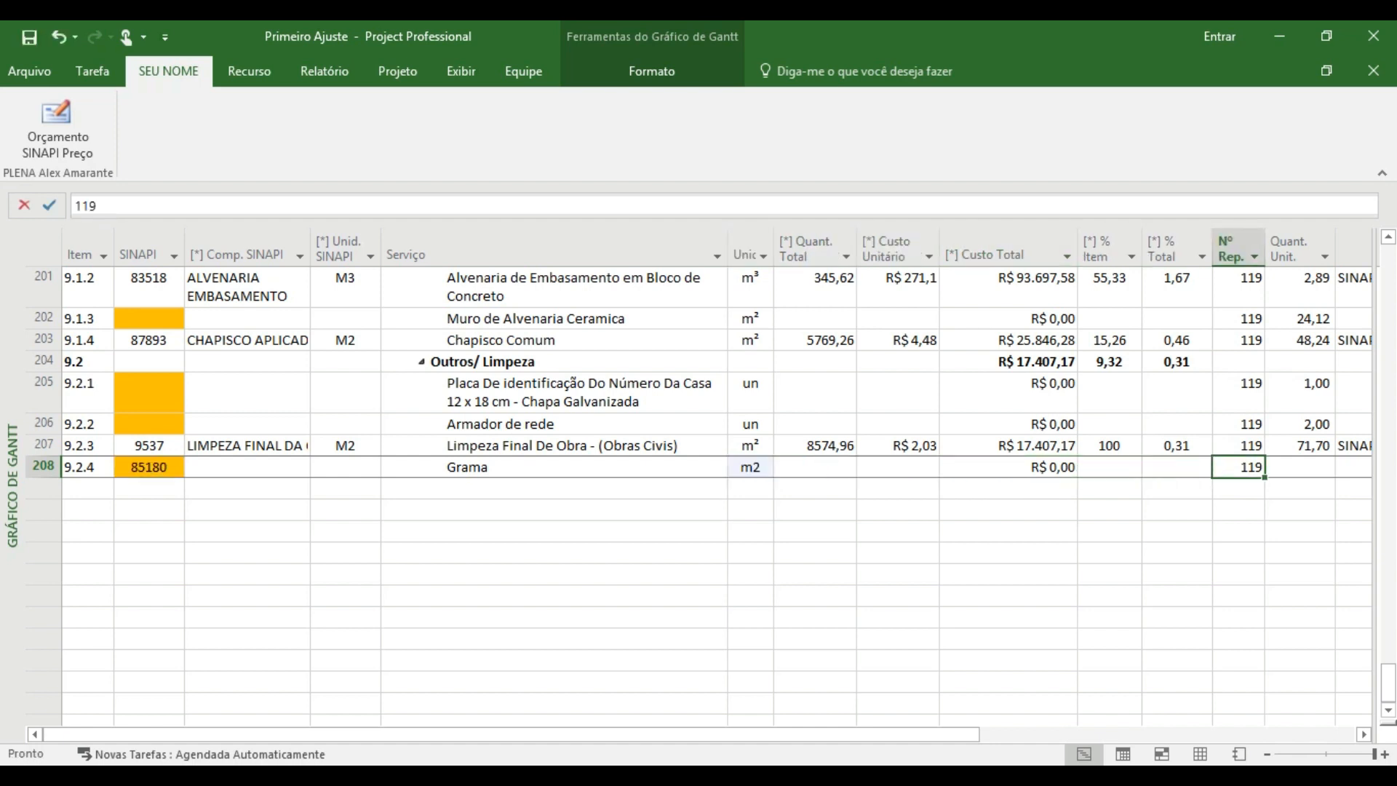
pyautogui.press('Right')
pyautogui.press('Right')
pyautogui.press('Right')
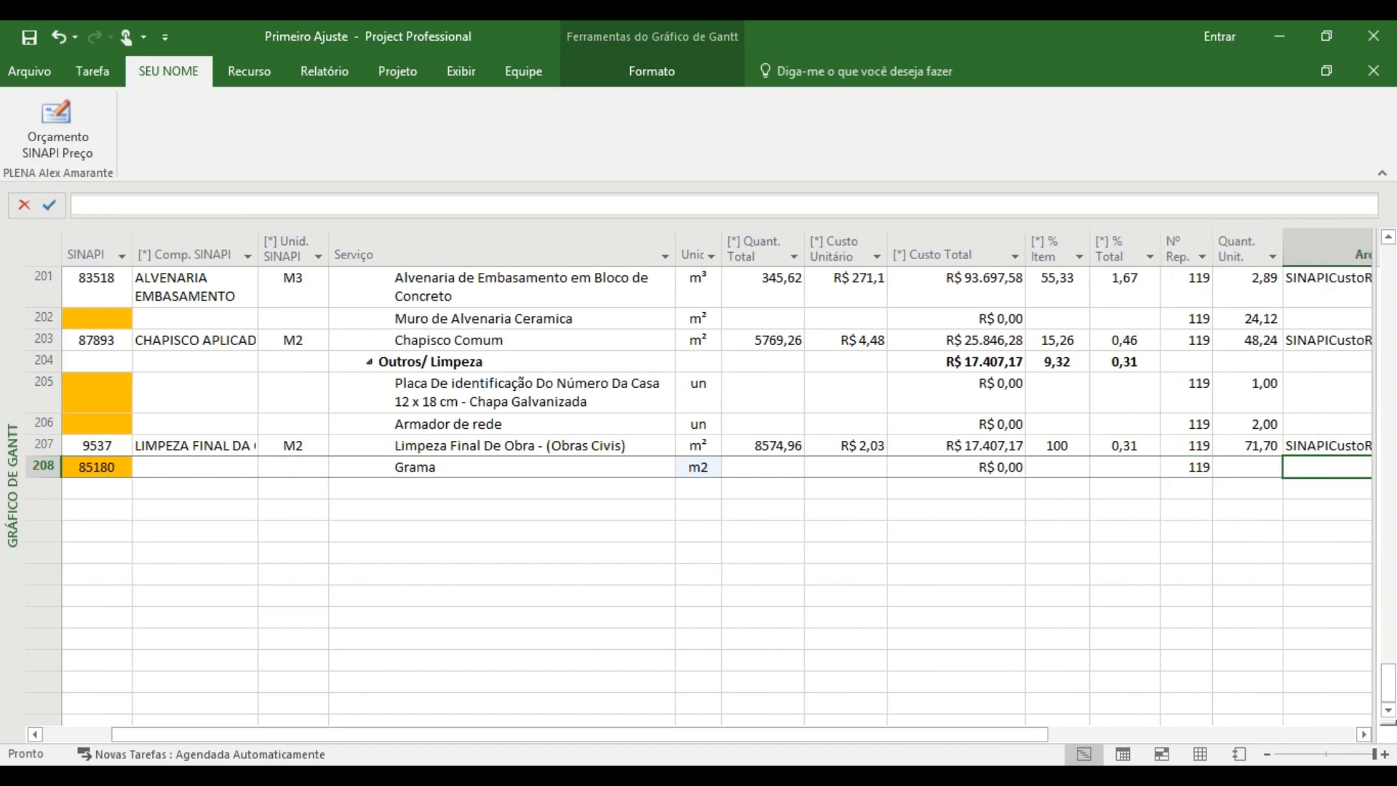
pyautogui.press('Left')
pyautogui.press('Left')
pyautogui.press('Left')
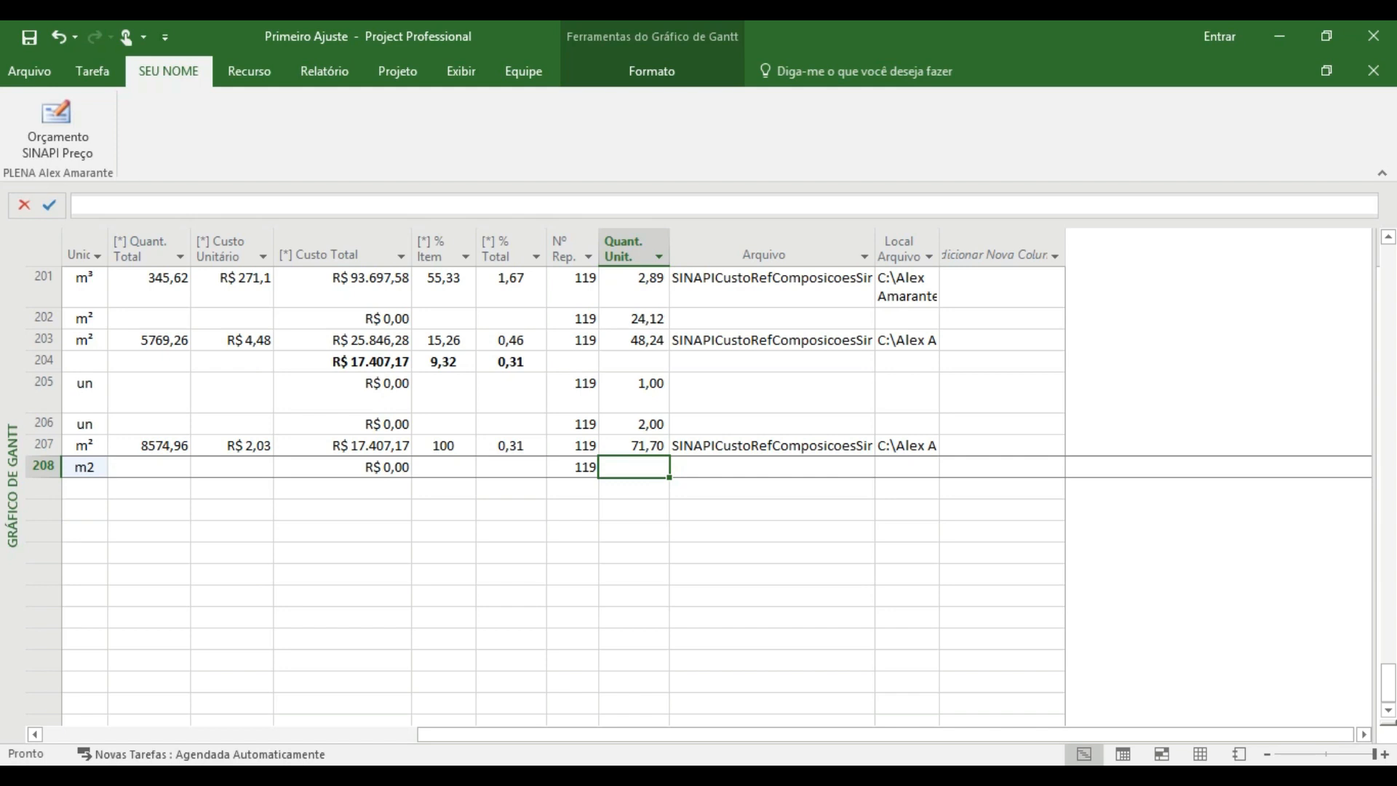
pyautogui.write('6,50')
pyautogui.press('BackSpace')
pyautogui.press('BackSpace')
pyautogui.press('BackSpace')
pyautogui.press('BackSpace')
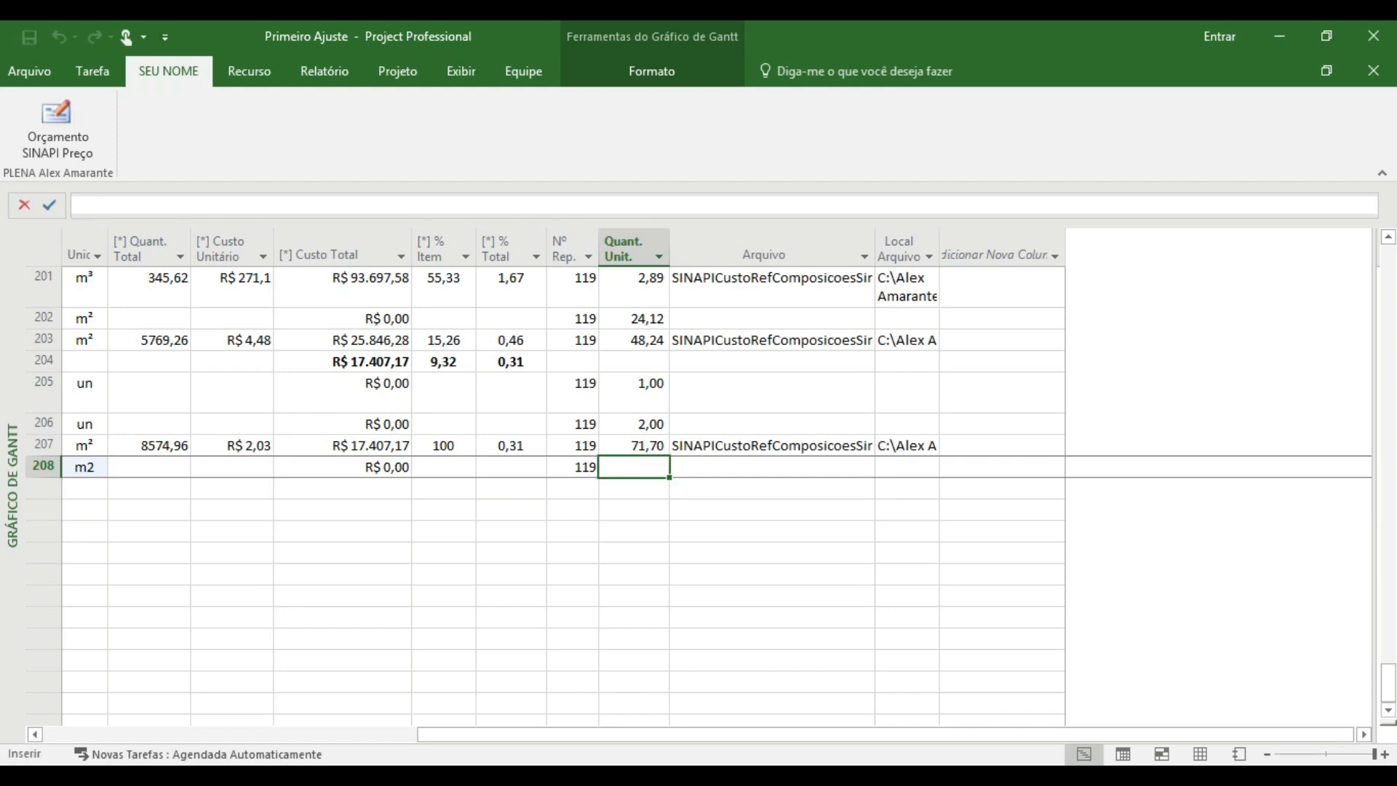
pyautogui.write('6,50')
pyautogui.press('Tab')
# Step: Review the Grama row from its unit quantity and number of repetitions back to its unit and composition fields
pyautogui.press('Left')
pyautogui.press('Left')
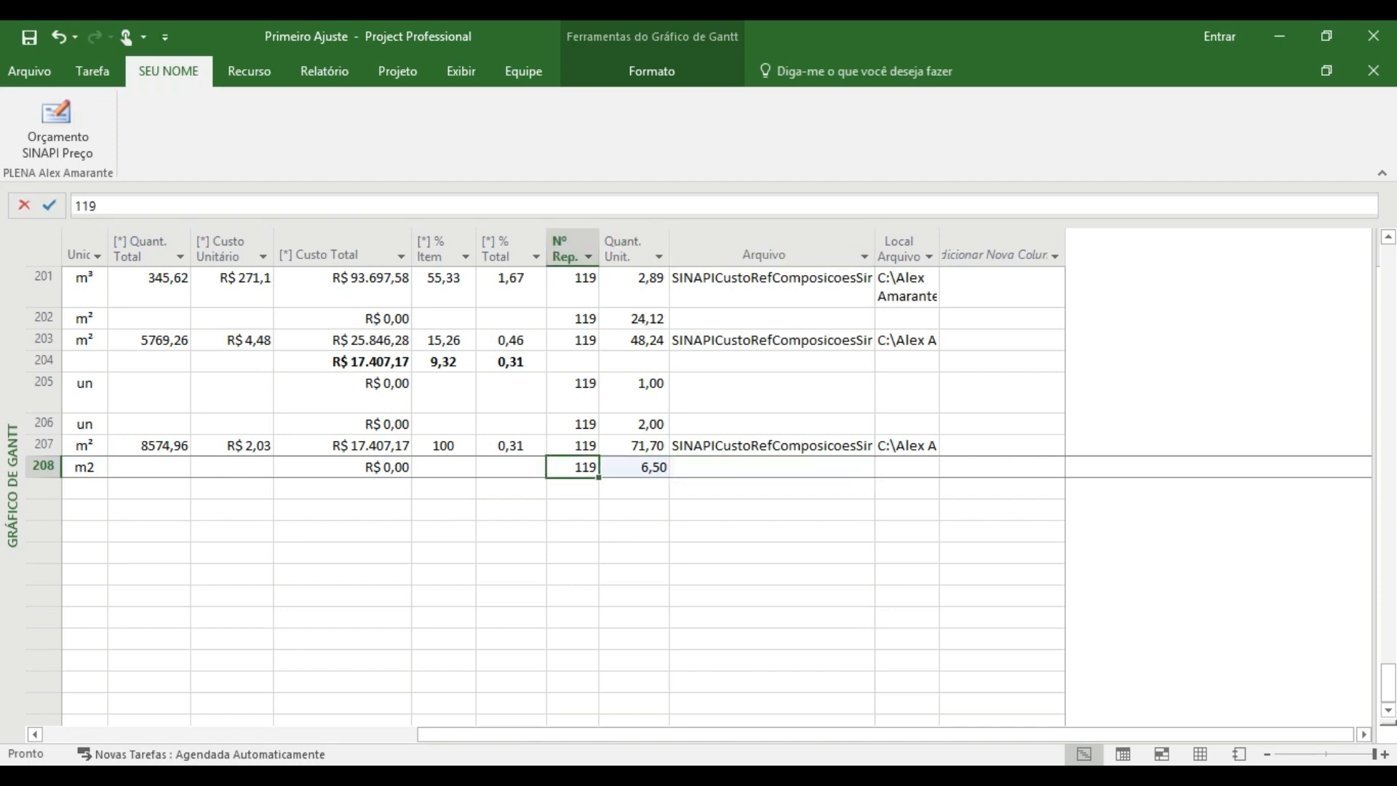
pyautogui.press('Right')
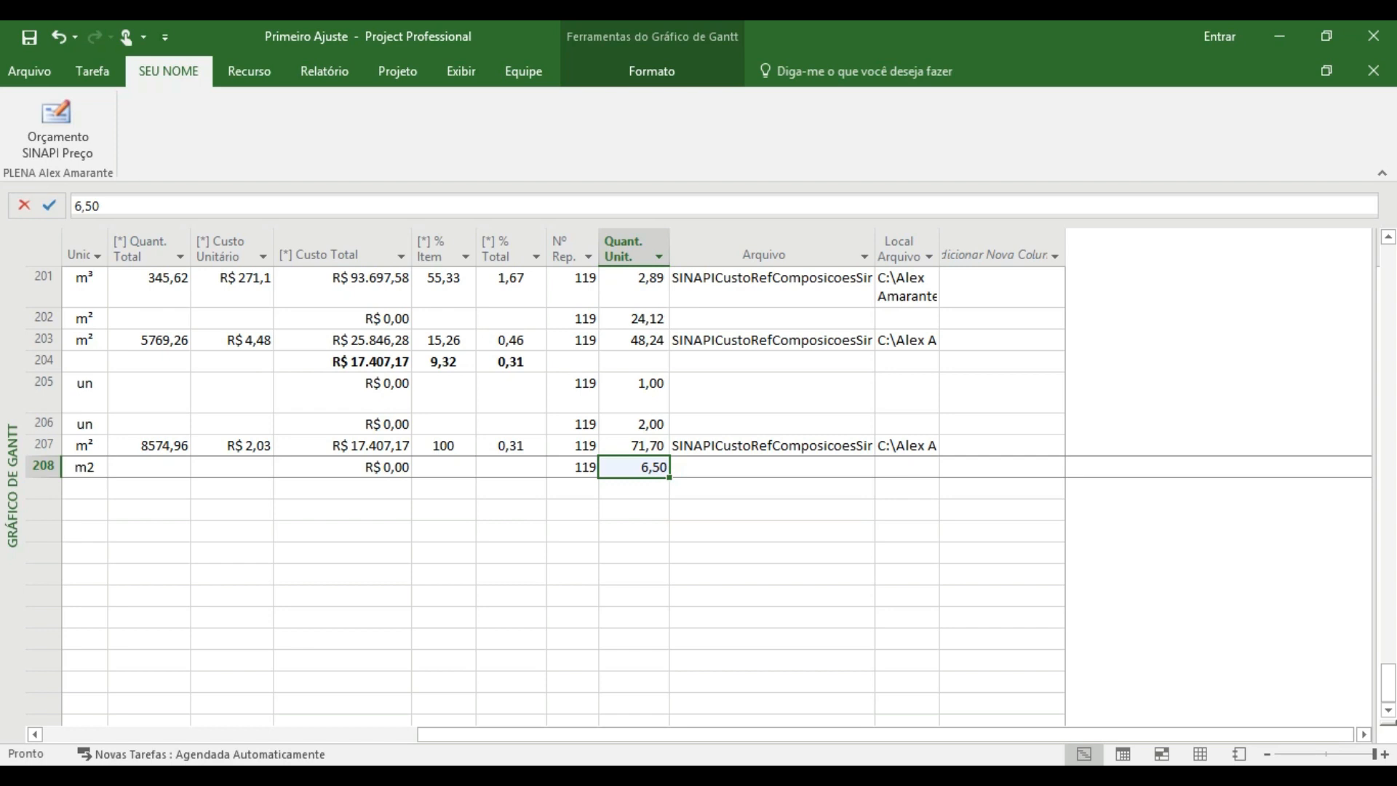
pyautogui.press('Left')
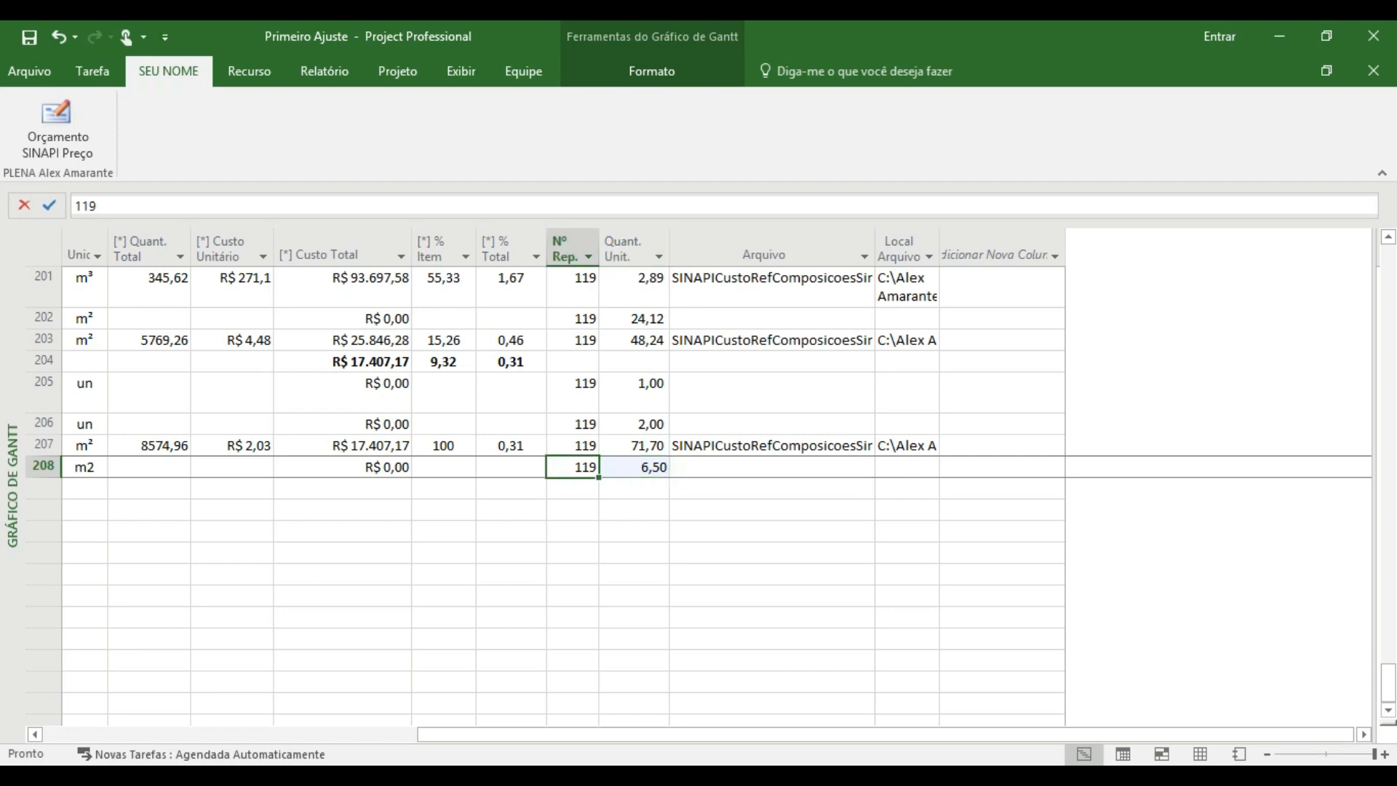
pyautogui.press('Left')
pyautogui.press('Left')
pyautogui.press('Left')
pyautogui.press('Left')
pyautogui.press('Left')
pyautogui.press('Left')
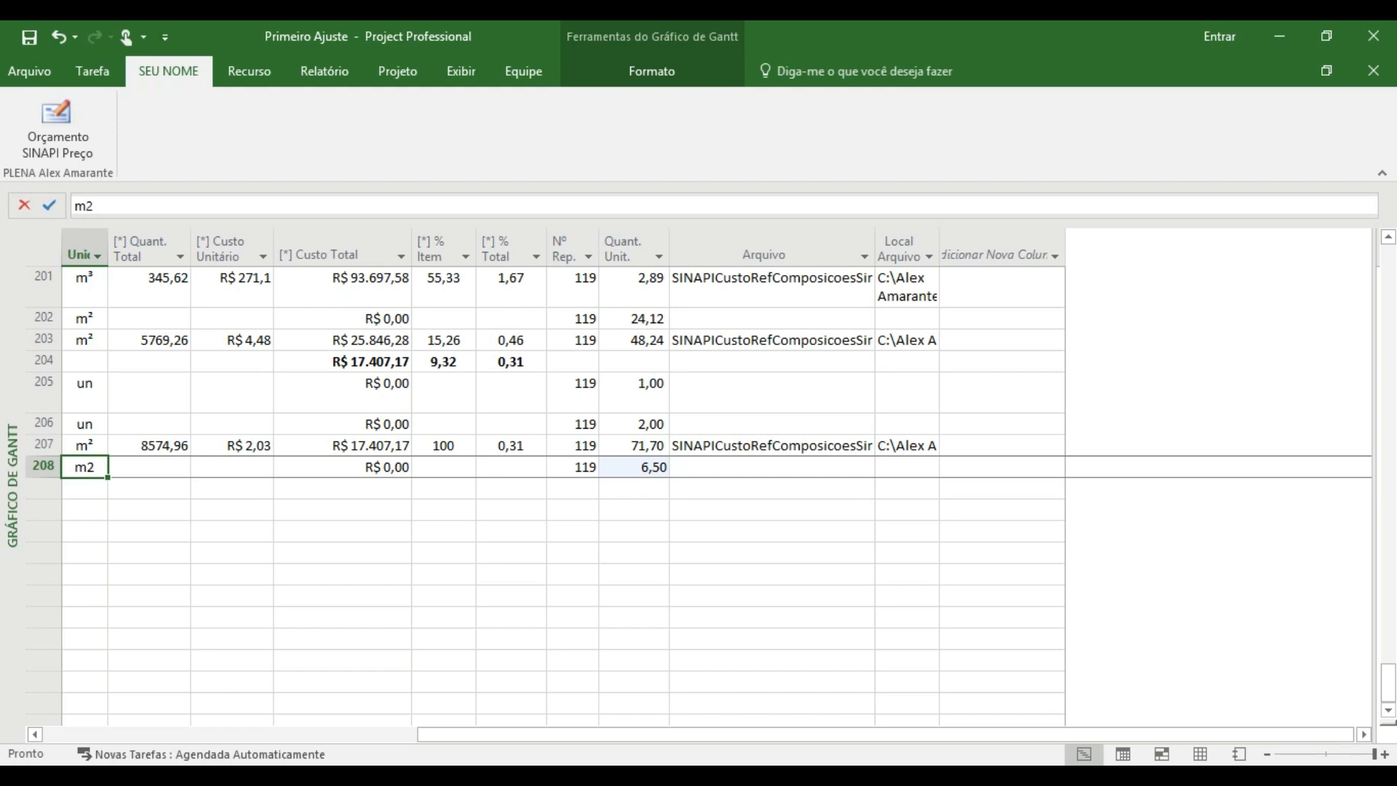
pyautogui.press('Left')
pyautogui.press('Left')
pyautogui.press('Left')
pyautogui.press('Left')
pyautogui.press('Left')
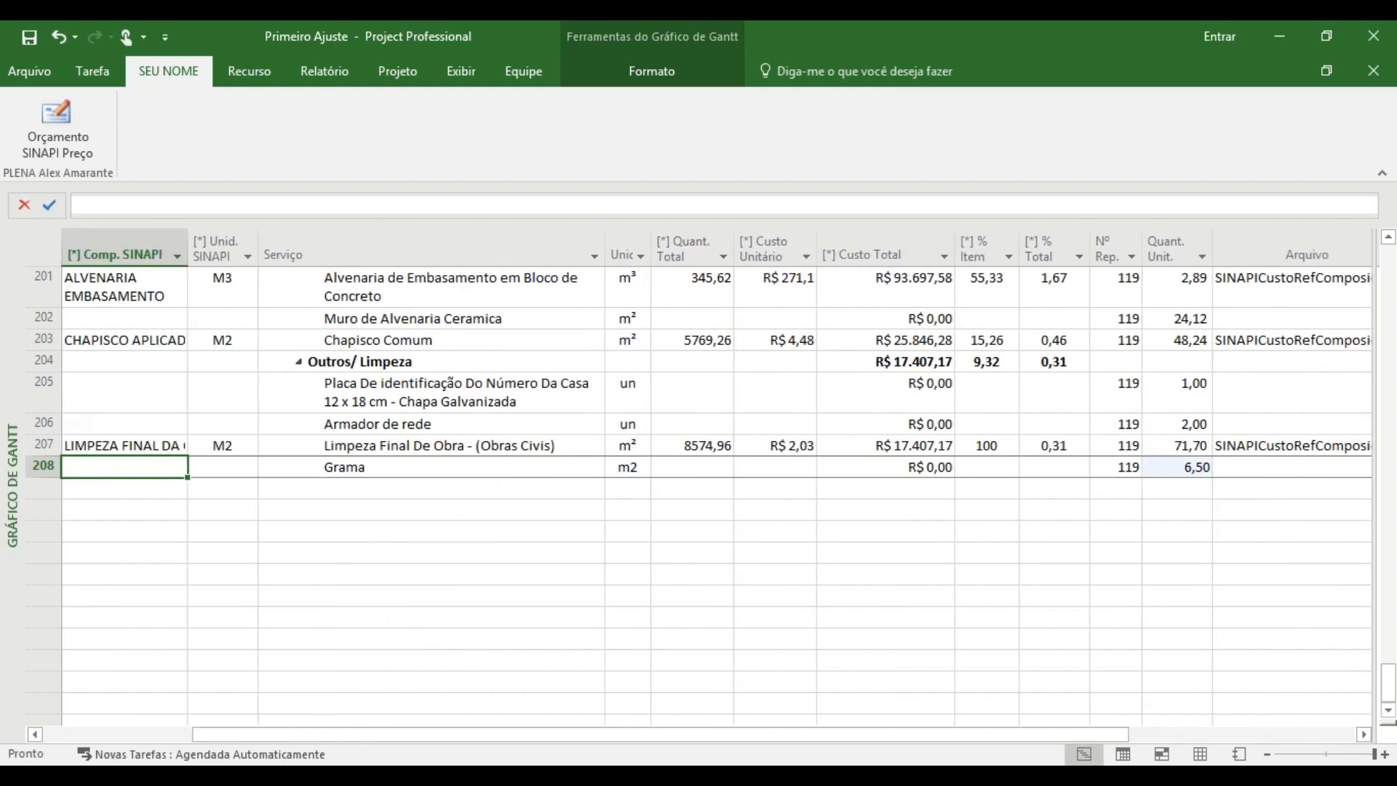
pyautogui.press('Right')
# Step: Return to the SINAPI code of item 8.7.1.1, the granilite countertop with basin
pyautogui.press('Up')
pyautogui.press('Up')
pyautogui.press('Up')
pyautogui.press('Up')
pyautogui.press('Up')
pyautogui.press('Up')
pyautogui.press('Up')
pyautogui.press('Up')
pyautogui.press('Up')
pyautogui.press('Up')
pyautogui.press('Up')
pyautogui.press('Up')
pyautogui.press('Up')
pyautogui.press('Up')
pyautogui.press('Up')
pyautogui.press('Up')
pyautogui.press('Up')
pyautogui.press('Up')
pyautogui.press('Up')
pyautogui.press('Up')
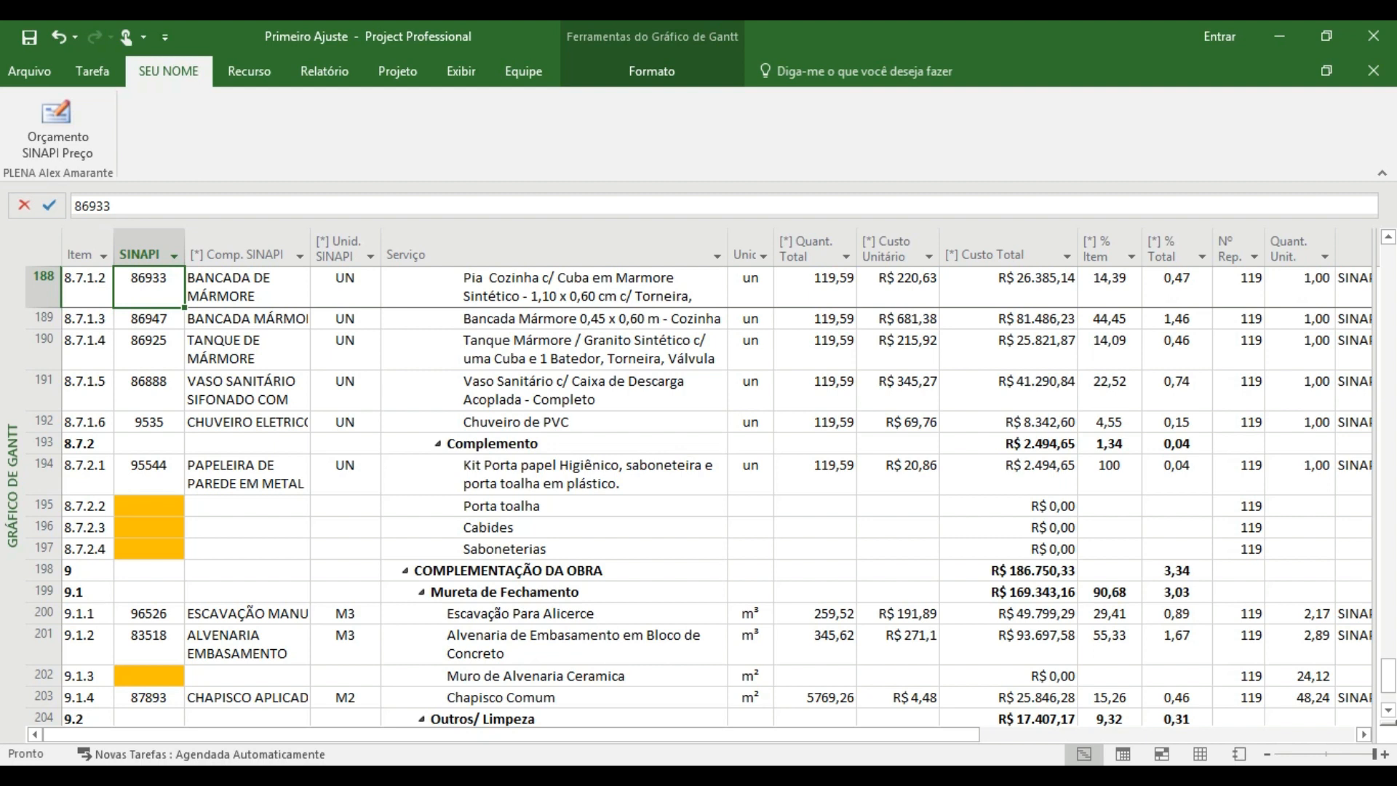
pyautogui.press('Down')
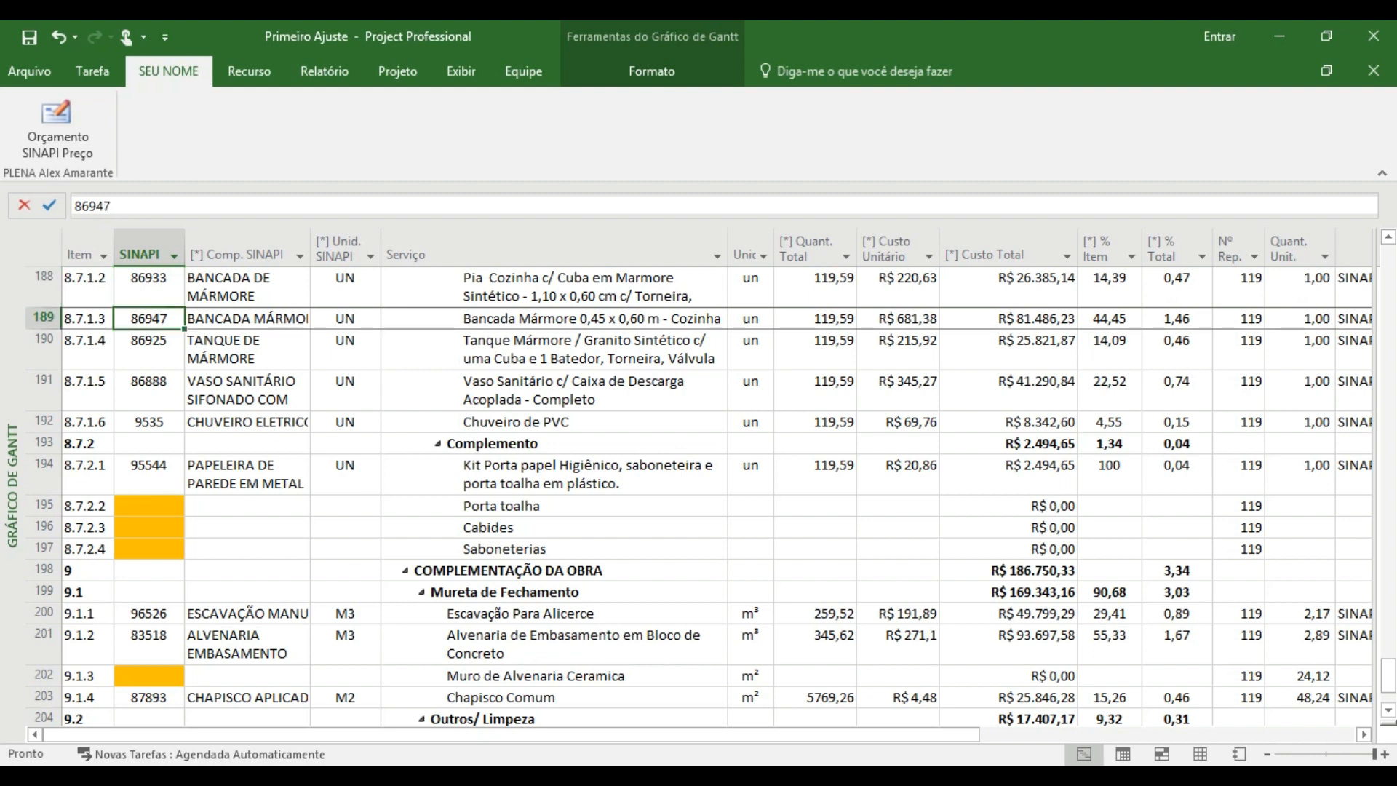
pyautogui.press('Up')
pyautogui.press('Up')
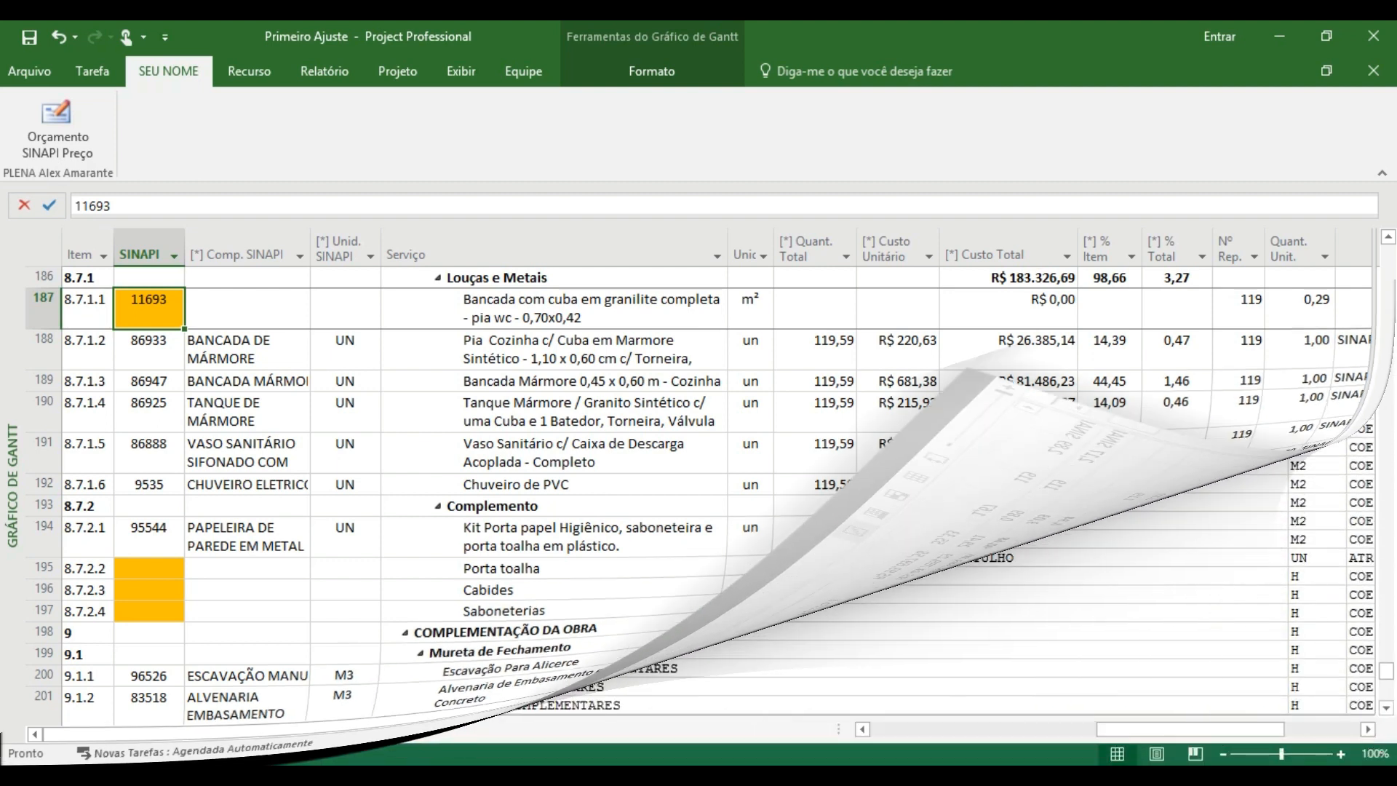
# Step: Switch to Excel and search for "mármore sint" up to the match BANCADA DE MÁRMORE SINTÉTICO 120 X 60CM, closing the search there
pyautogui.hotkey('ctrl', 'l')
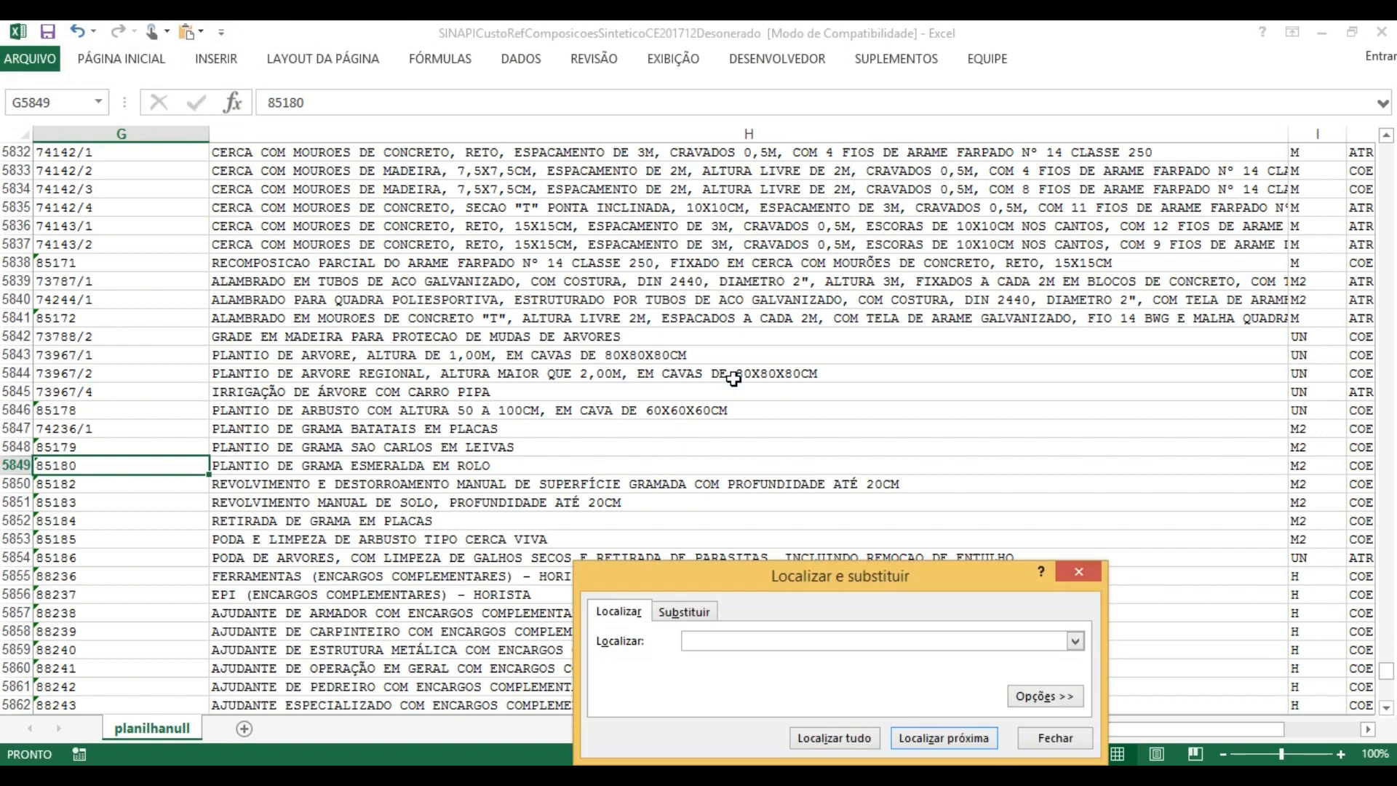
pyautogui.write('marmore sint')
pyautogui.press('Return')
pyautogui.press('Return')
pyautogui.press('Left')
pyautogui.press('Left')
pyautogui.press('Left')
pyautogui.press('Left')
pyautogui.press('Left')
pyautogui.press('Left')
pyautogui.press('Left')
pyautogui.press('Left')
pyautogui.press('Left')
pyautogui.press('Left')
pyautogui.press('BackSpace')
pyautogui.write('á')
pyautogui.press('Return')
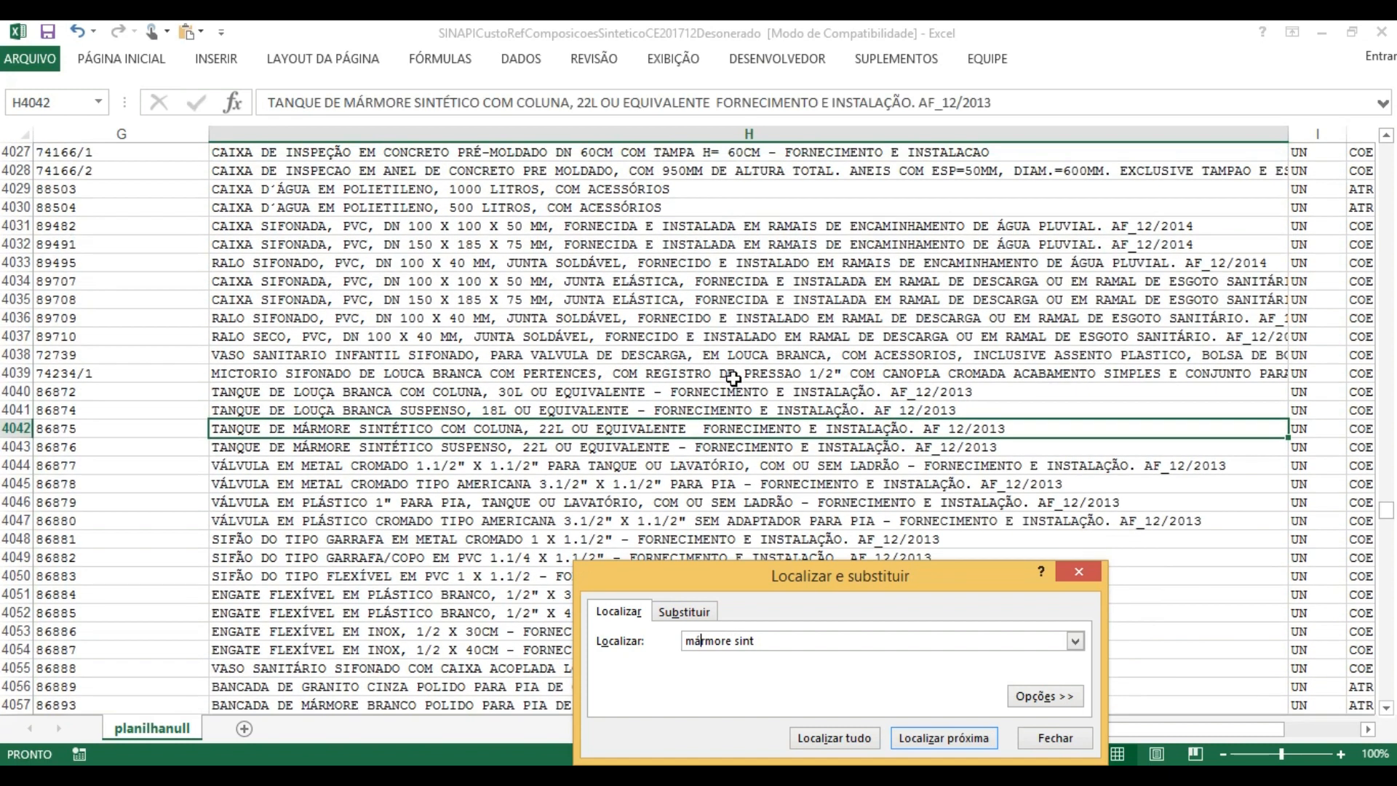
pyautogui.press('Return')
pyautogui.press('Return')
pyautogui.press('Escape')
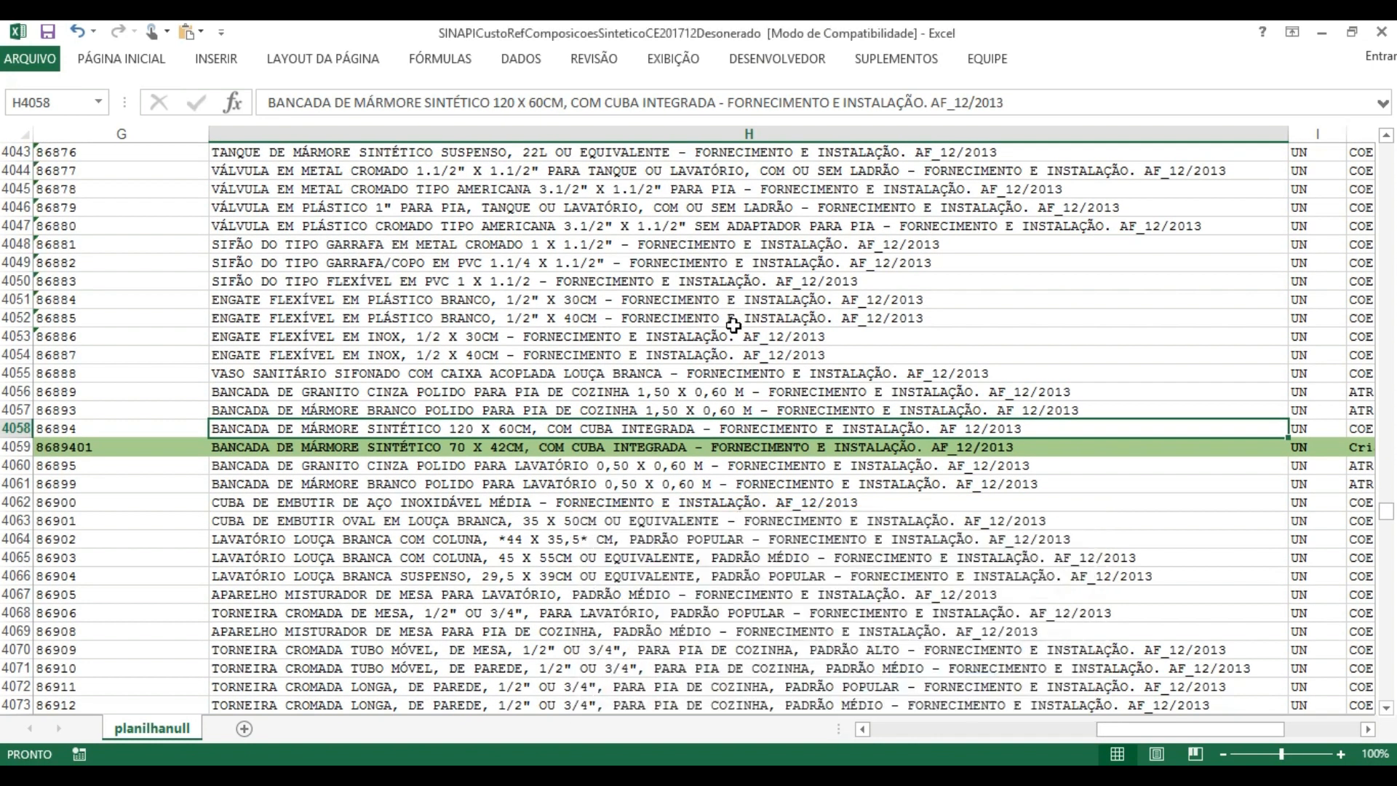
# Step: Copy the code 8689401 from G4059 and paste it in Project as the SINAPI code of item 8.7.1.1
pyautogui.press('Down')
pyautogui.press('Left')
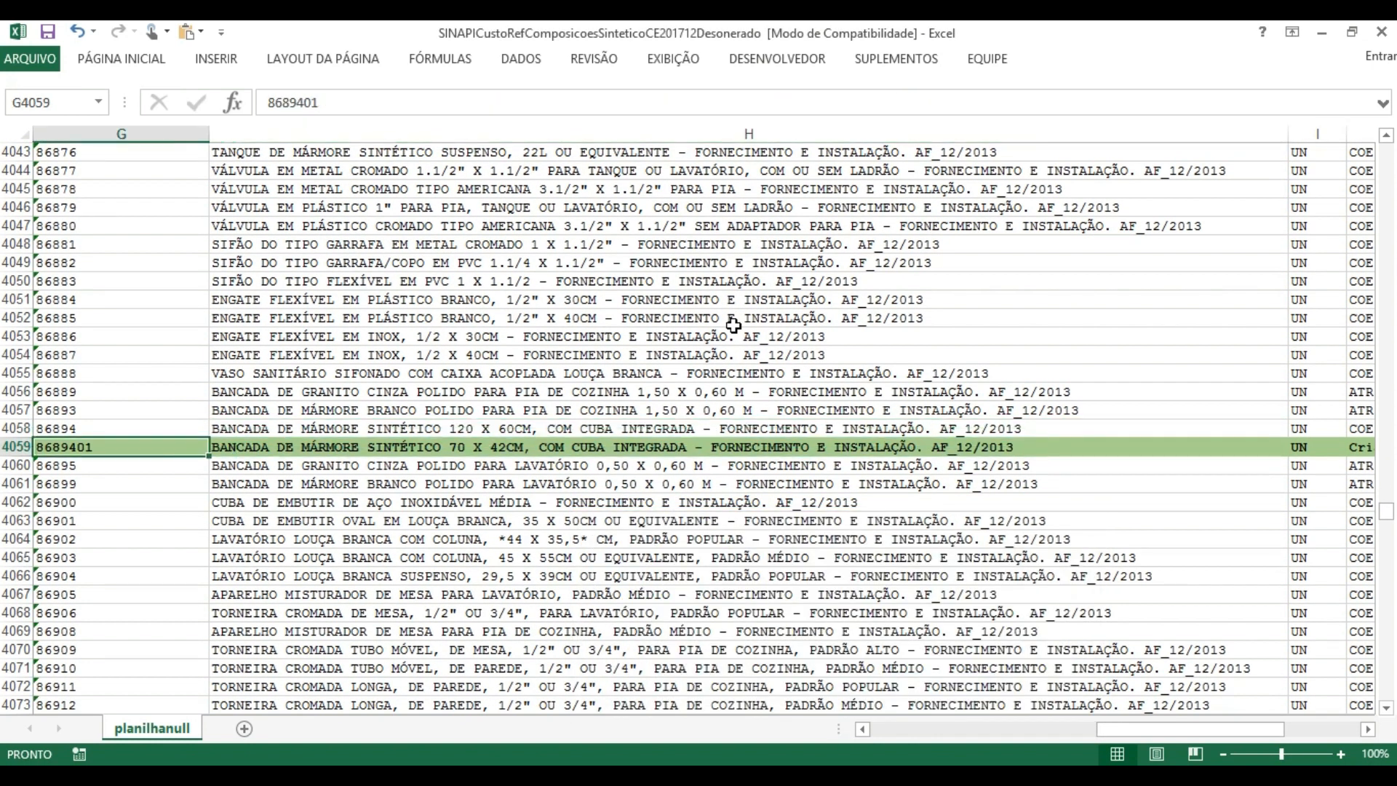
pyautogui.press('F2')
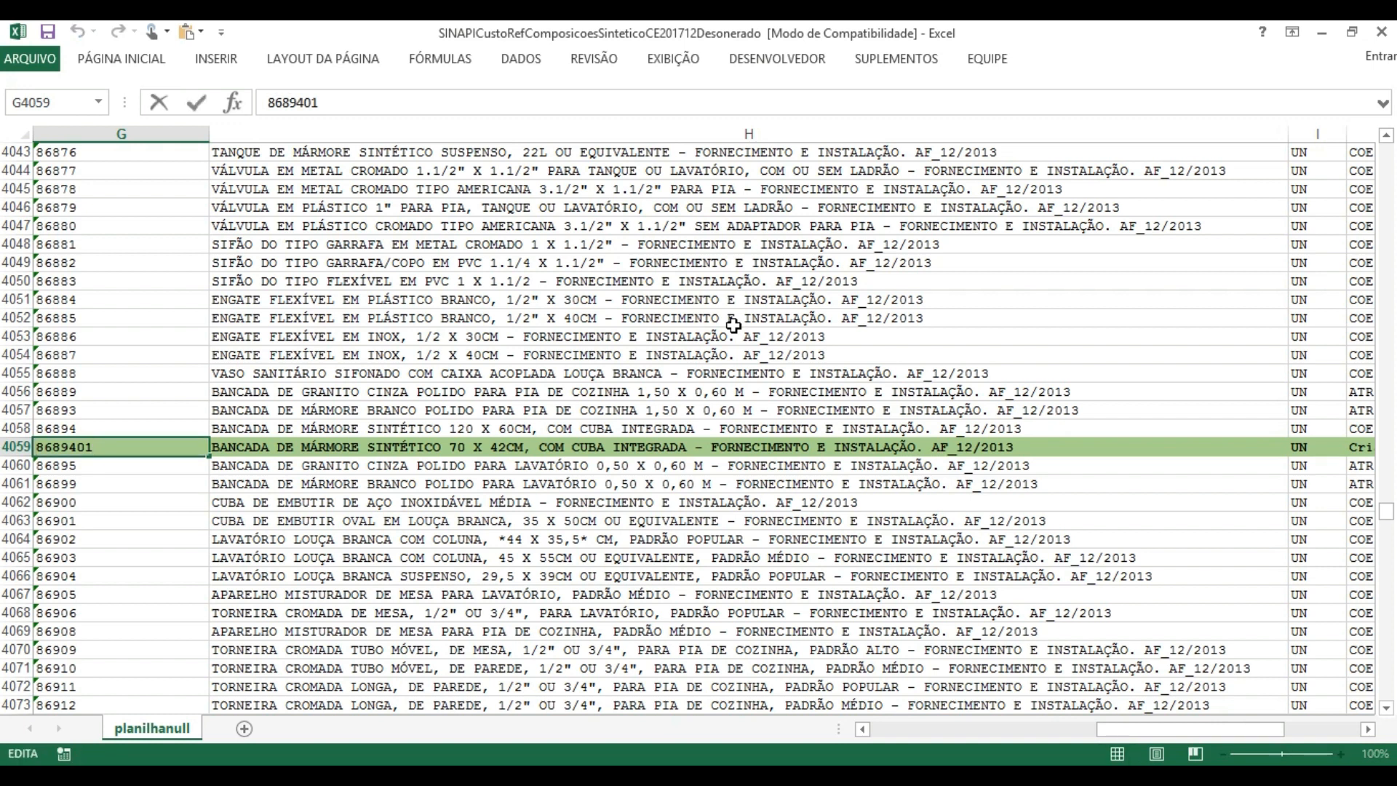
pyautogui.hotkey('shift', 'Home')
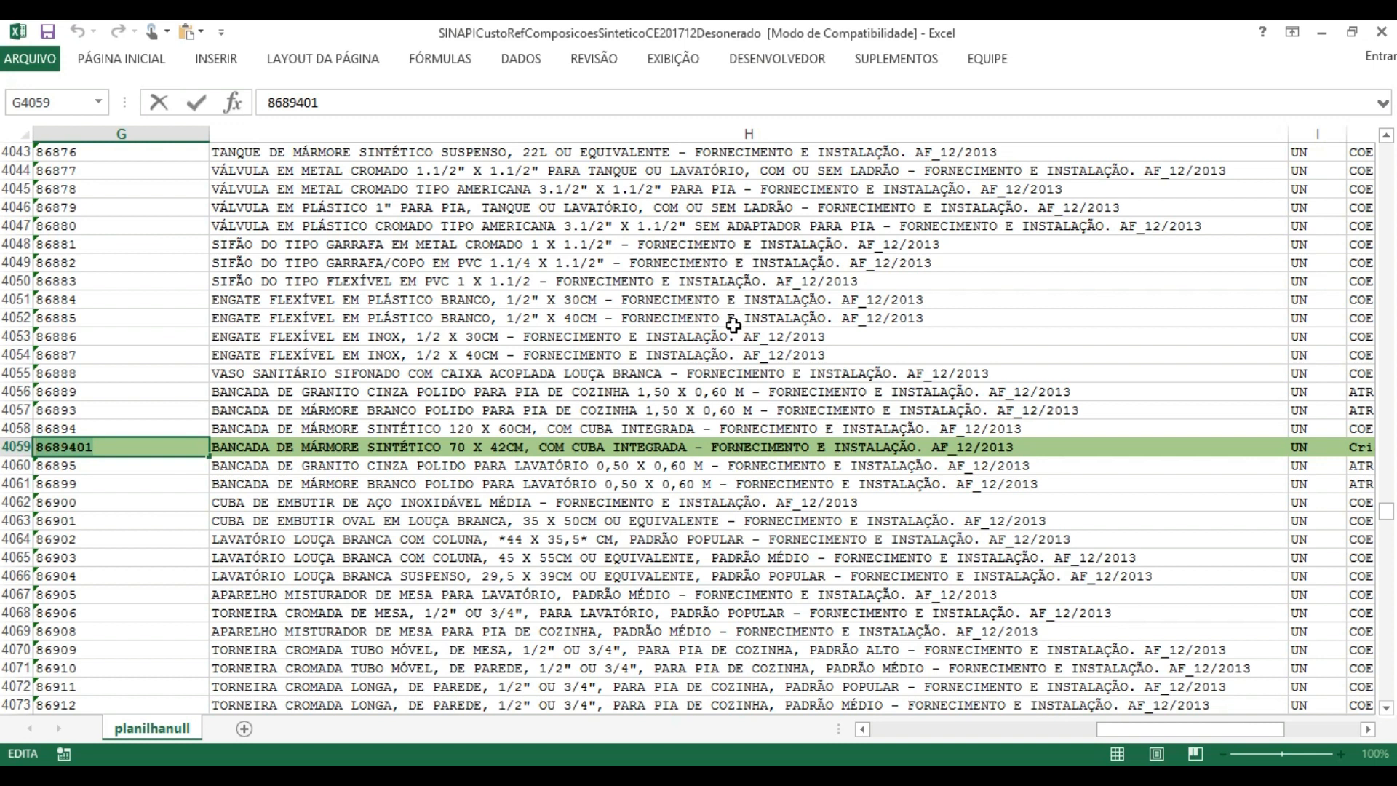
pyautogui.press('Escape')
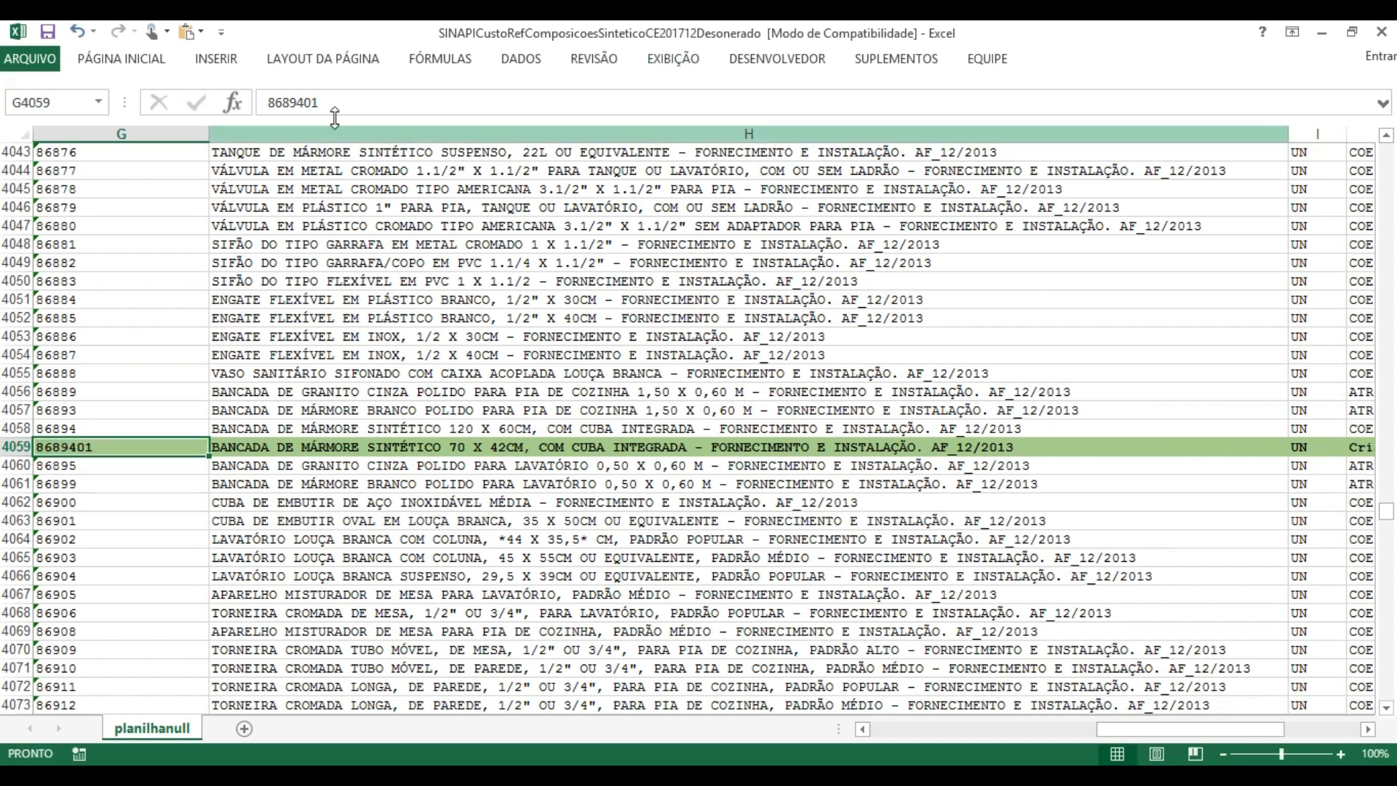
pyautogui.moveTo(324, 102); pyautogui.dragTo(256, 113)
pyautogui.hotkey('ctrl', 'c')
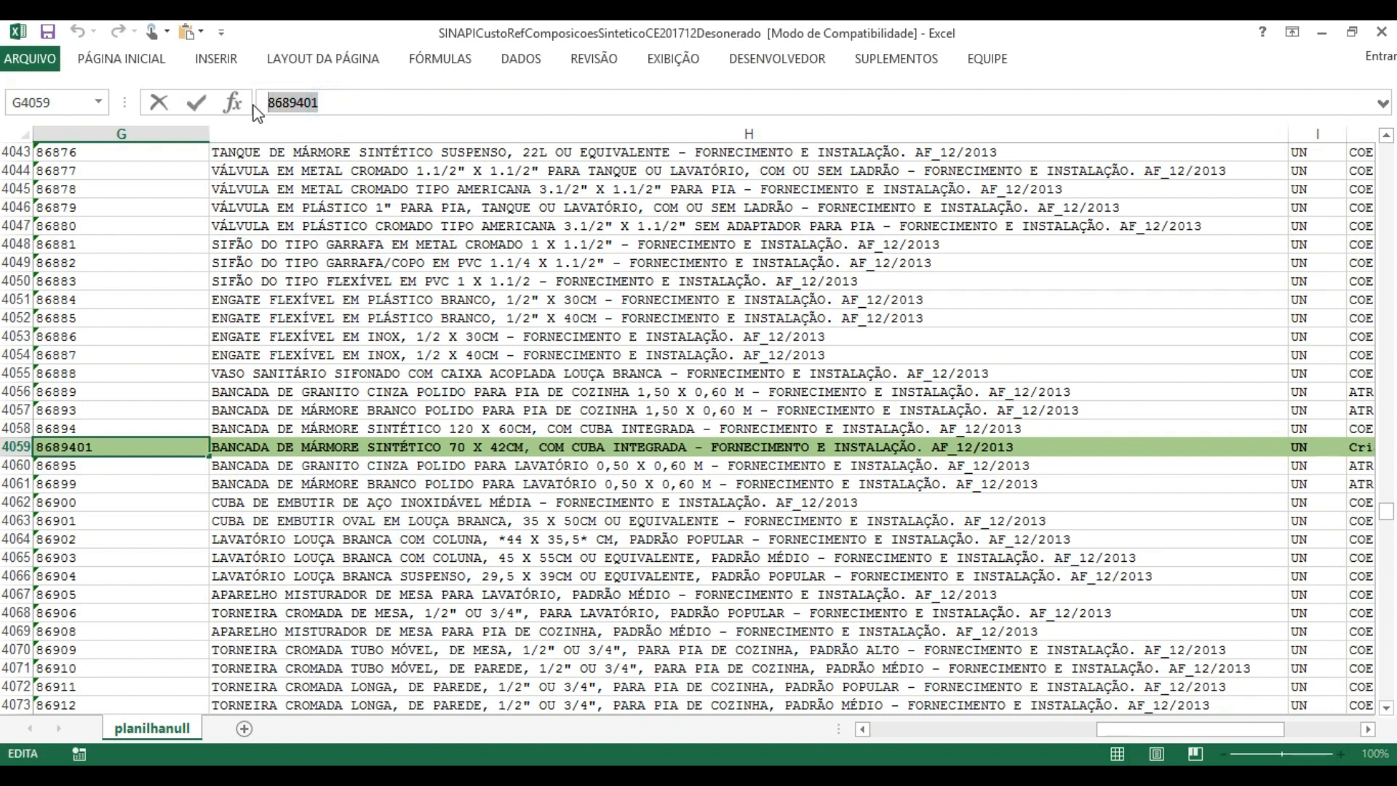
pyautogui.press('Escape')
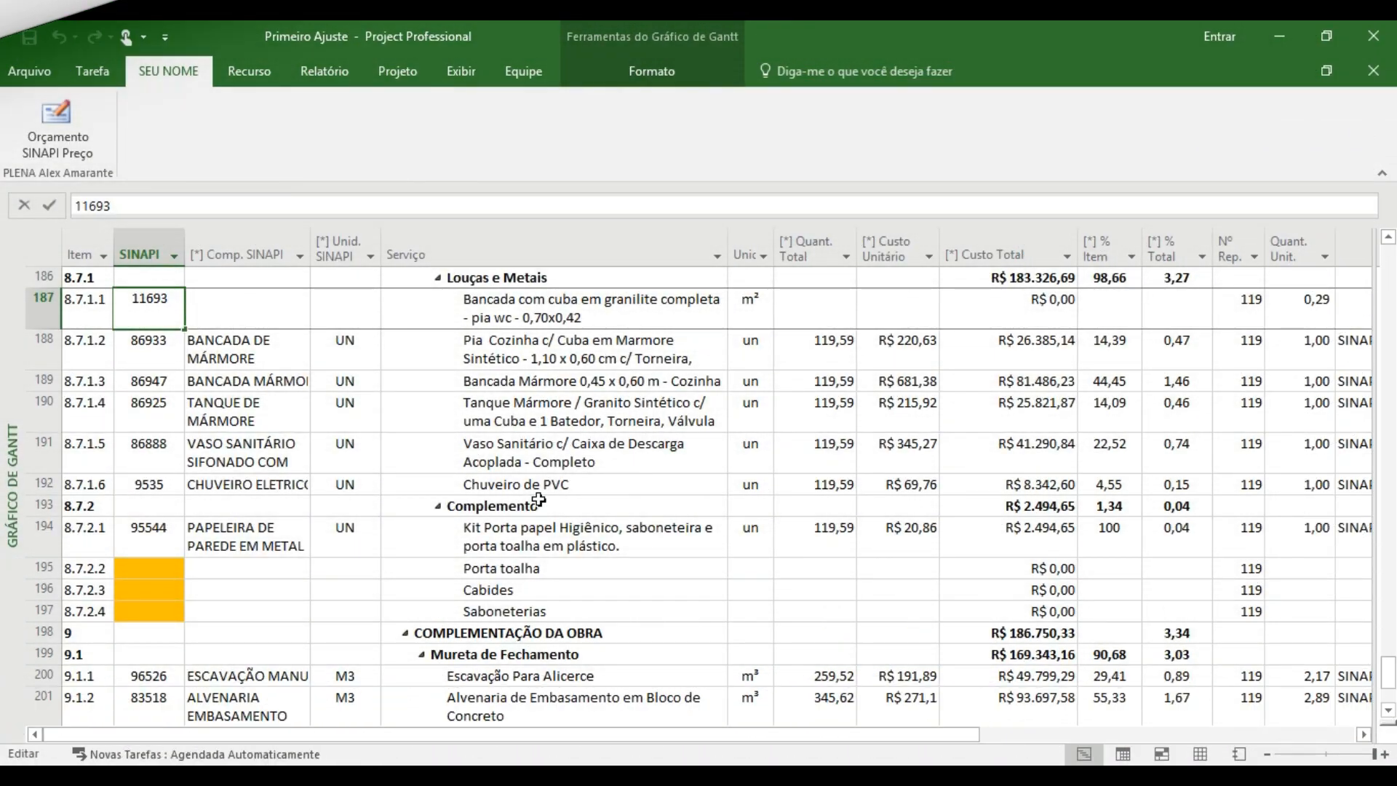
pyautogui.hotkey('ctrl', 'v')
pyautogui.press('Return')
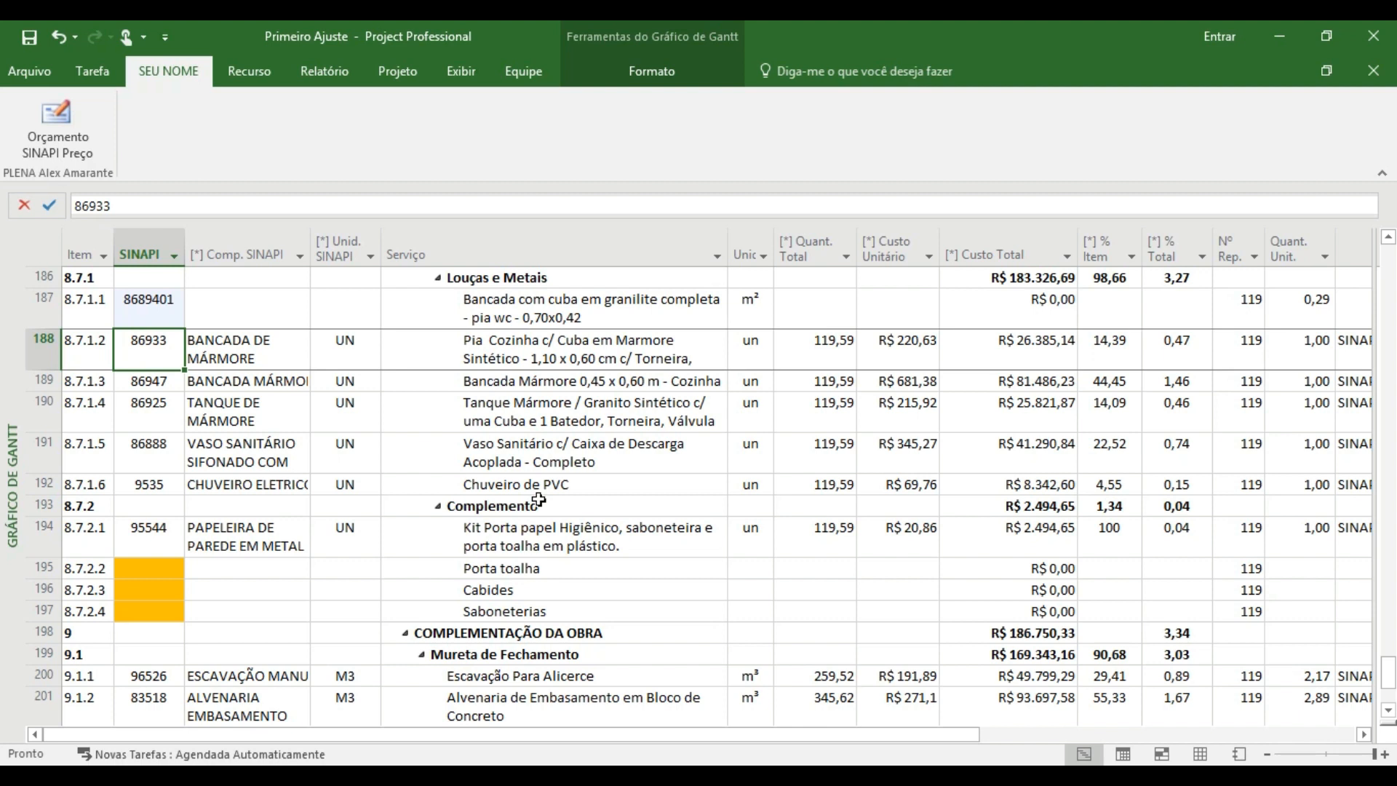
# Step: Check the unit quantity and SINAPI code of item 8.7.1.1, the granilite countertop with basin
pyautogui.press('pagedown')
pyautogui.press('pageup')
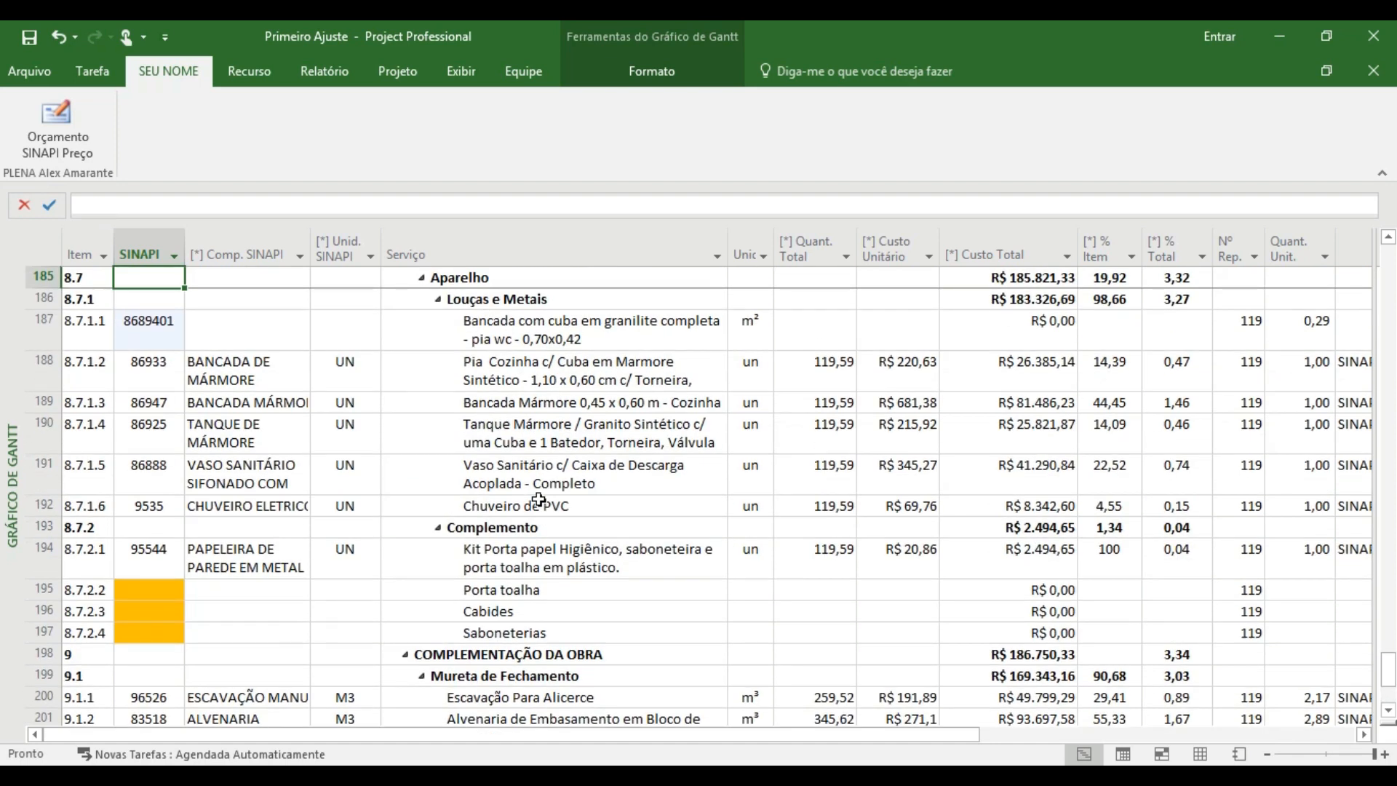
pyautogui.click(1310, 324)
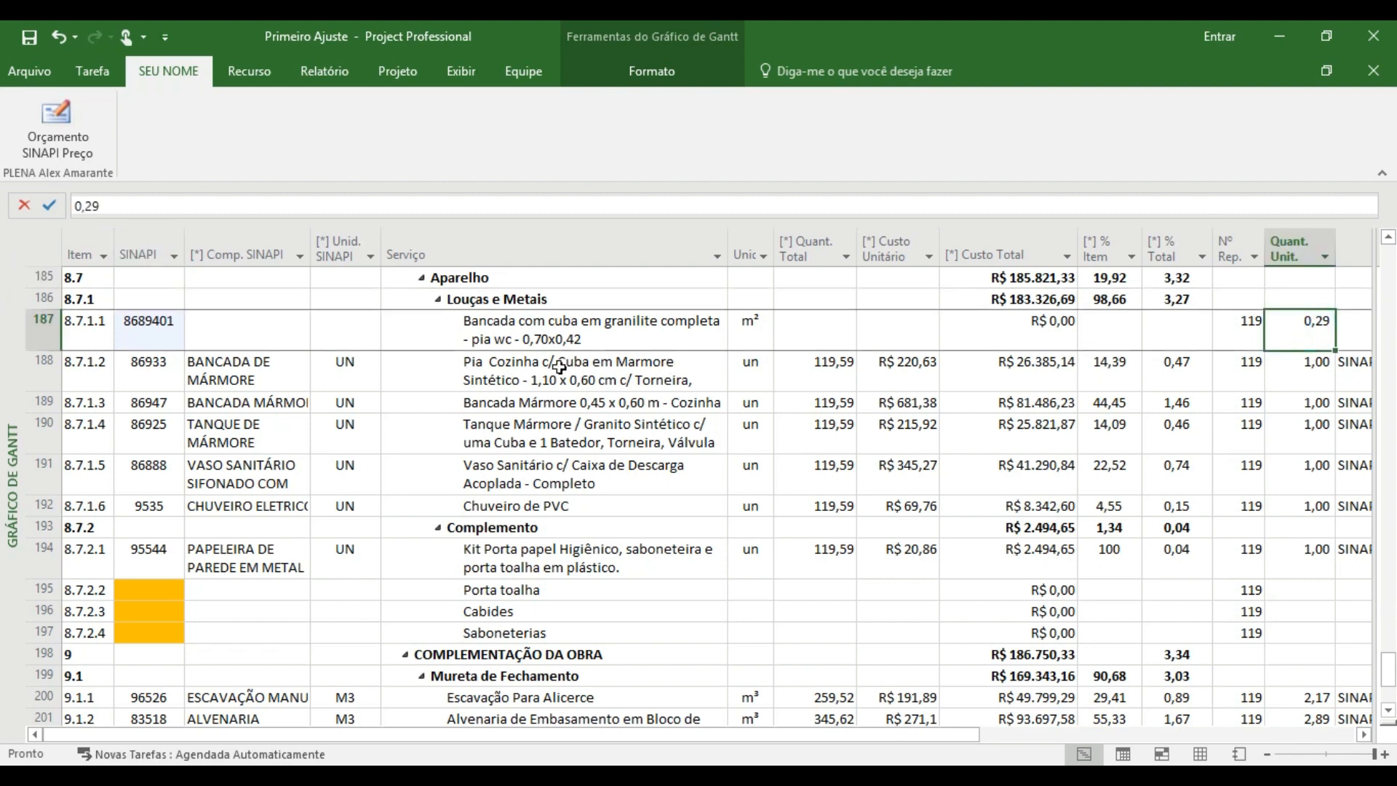
pyautogui.click(164, 348)
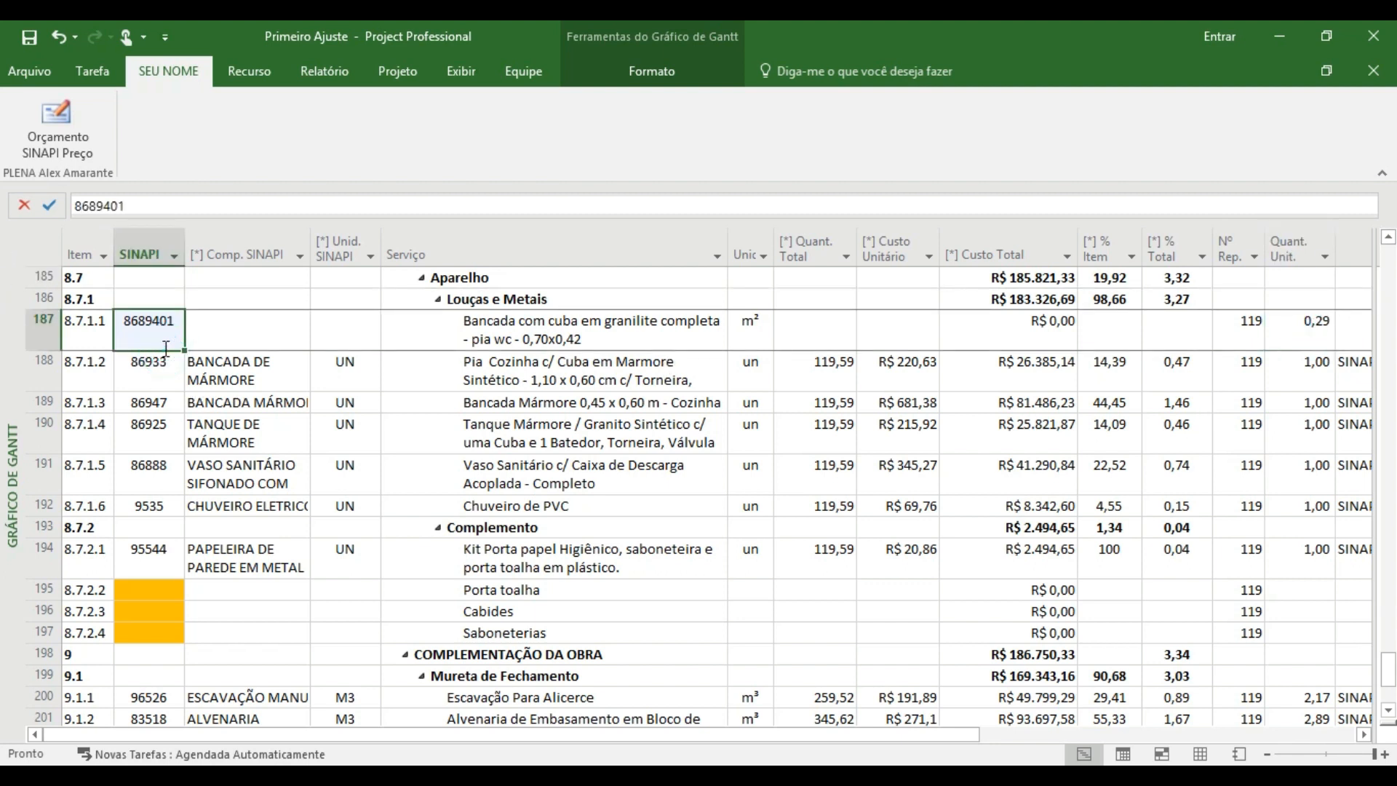
# Step: Go up to the SINAPI code of item 7.1.1, the 4 cm mortar subfloor
pyautogui.press('pageup')
pyautogui.press('pageup')
pyautogui.press('pageup')
pyautogui.press('pageup')
pyautogui.press('pageup')
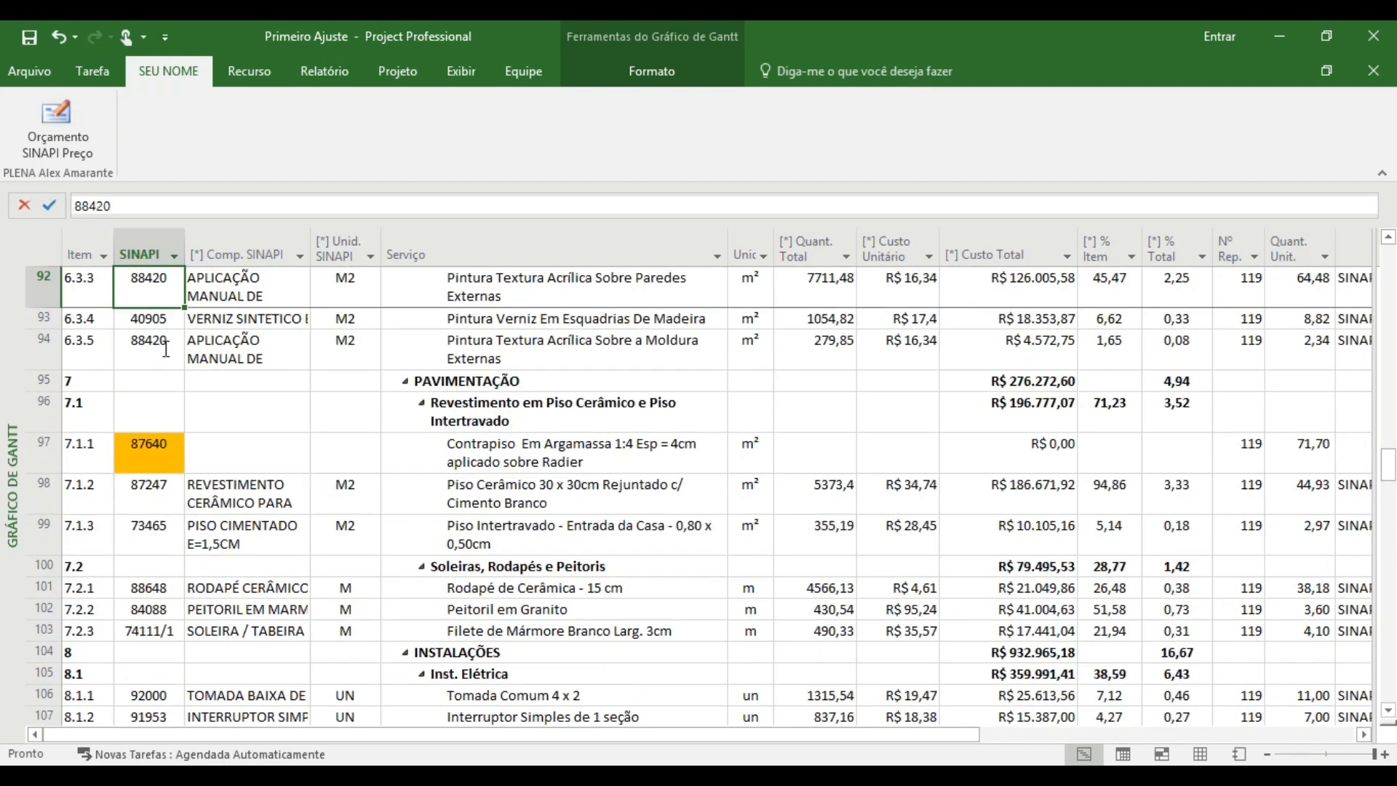
pyautogui.press('Down')
pyautogui.press('Down')
pyautogui.press('Down')
pyautogui.press('Down')
pyautogui.press('Down')
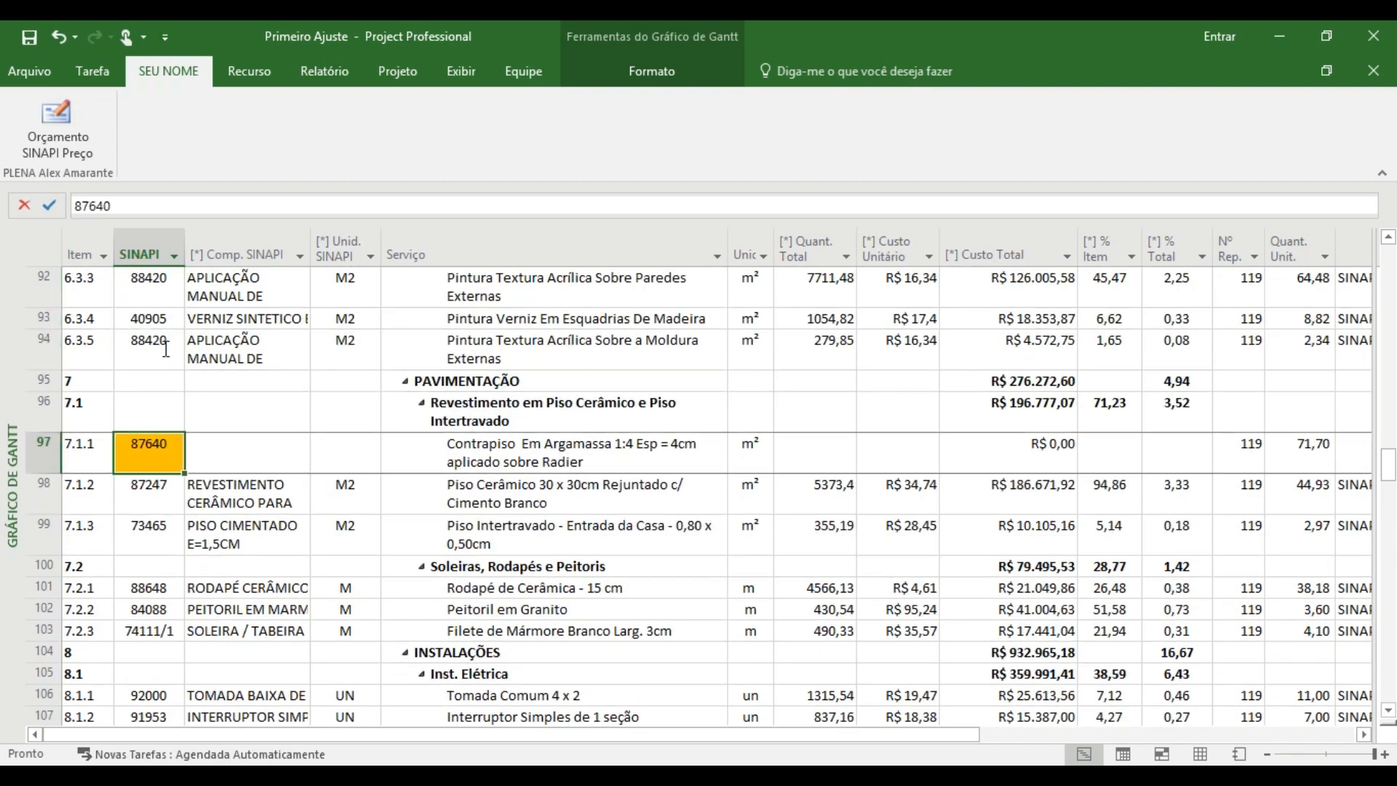
# Step: Start the SINAPI price import with the suggested folder path, and save the open Excel price workbook, accepting the compatibility check
pyautogui.click(58, 129)
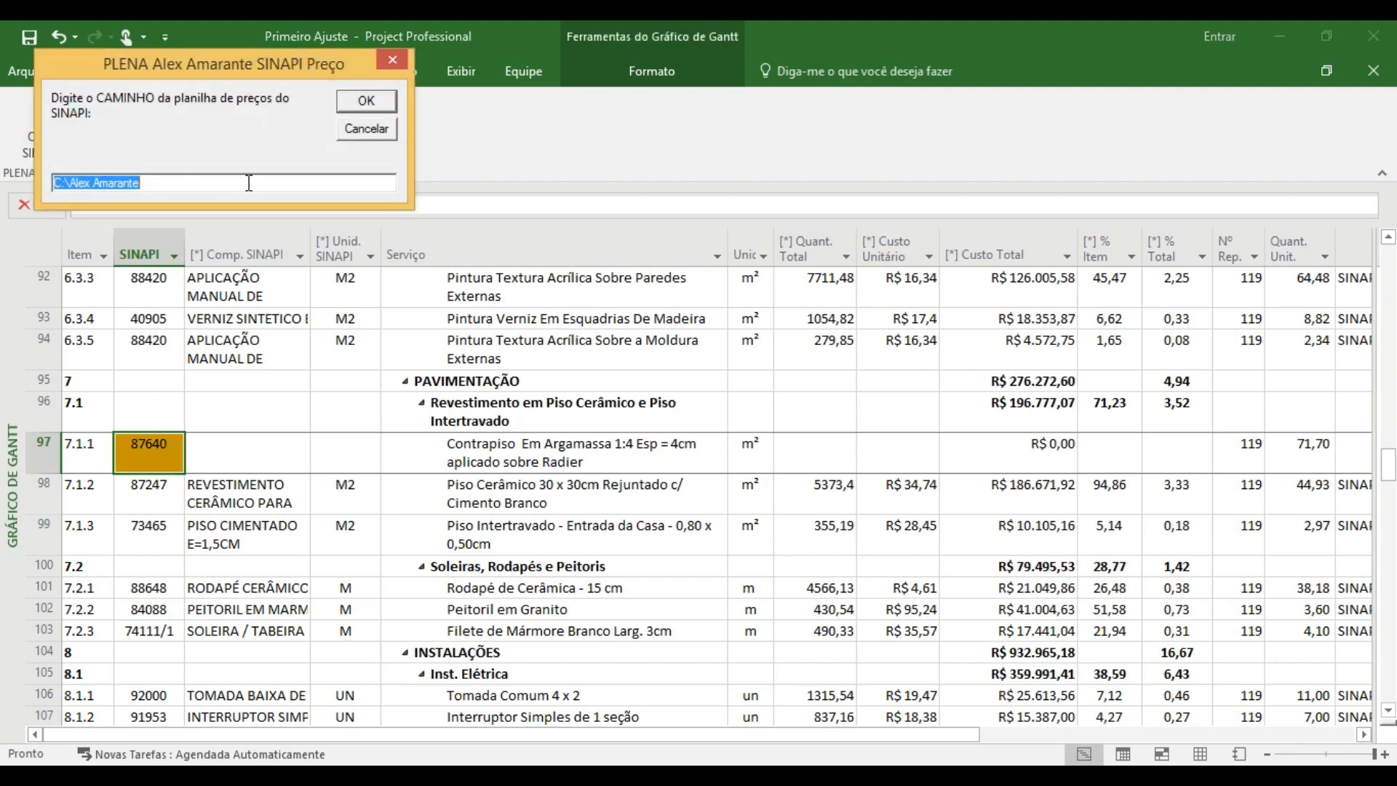
pyautogui.click(360, 108)
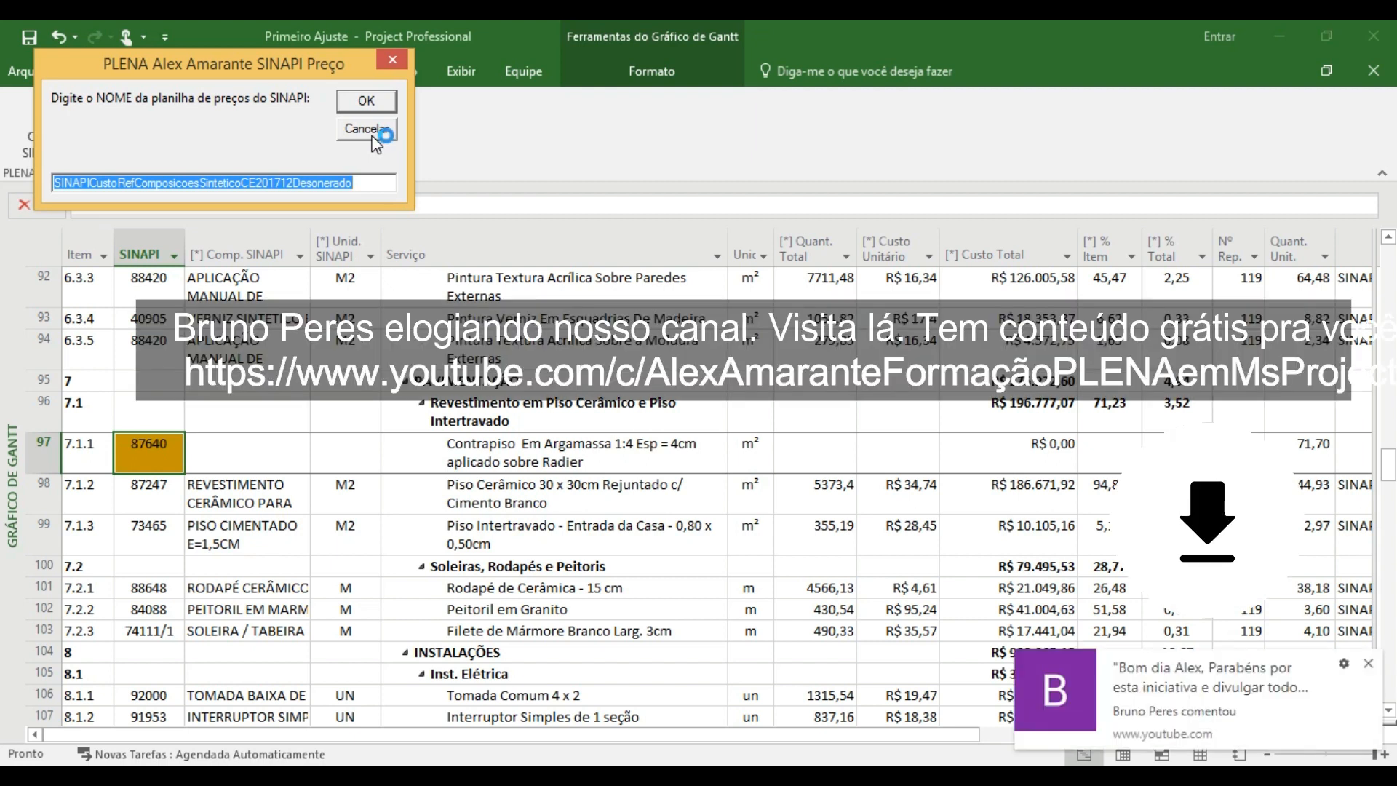
pyautogui.click(1367, 663)
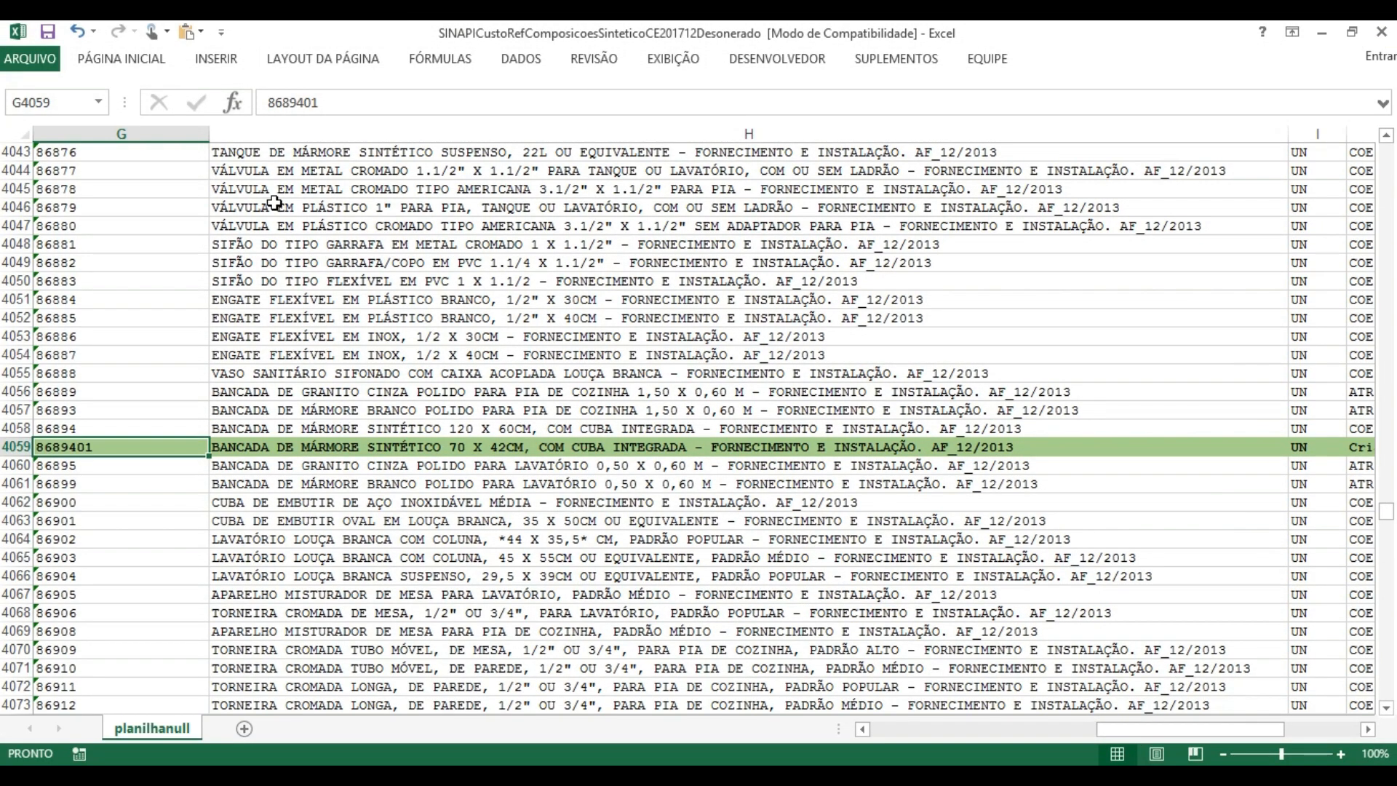
pyautogui.click(47, 31)
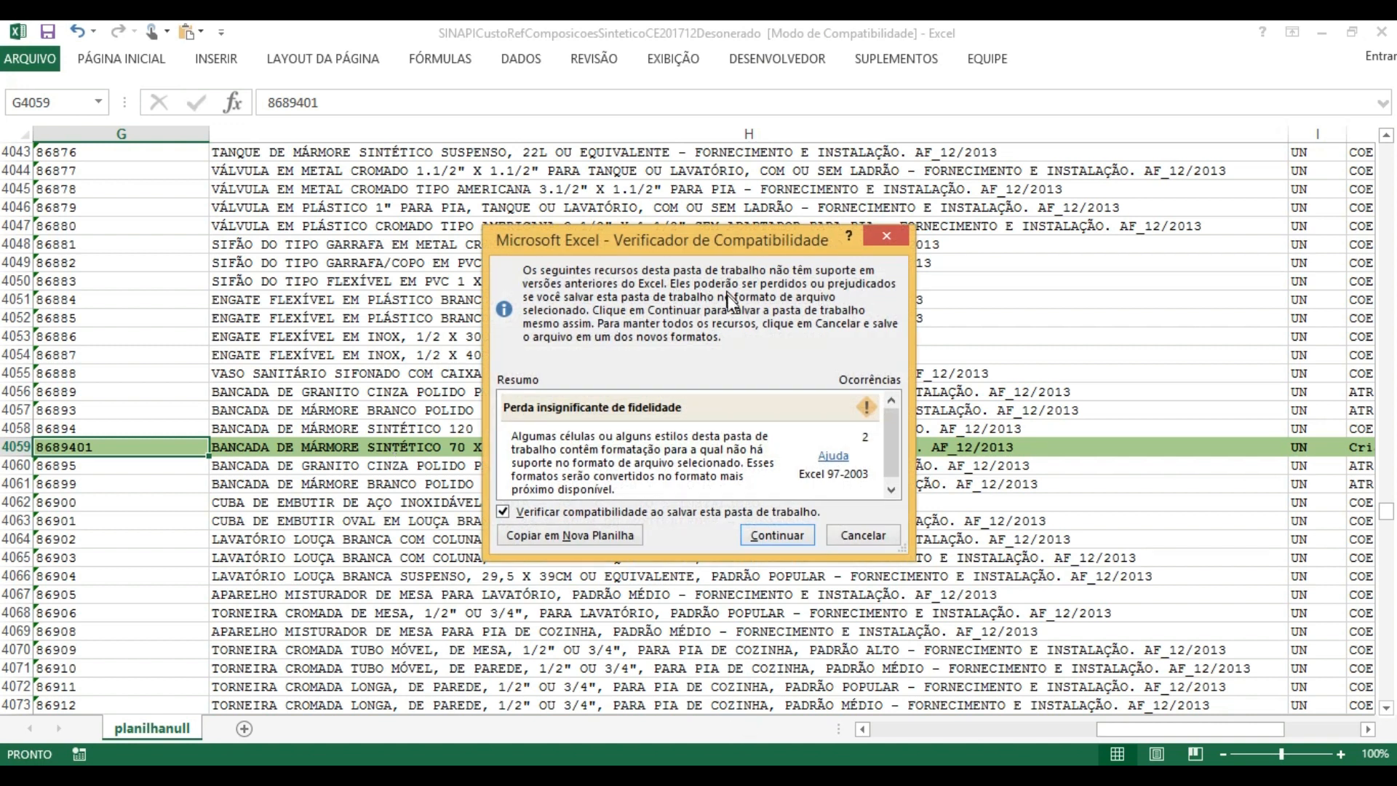
pyautogui.click(777, 535)
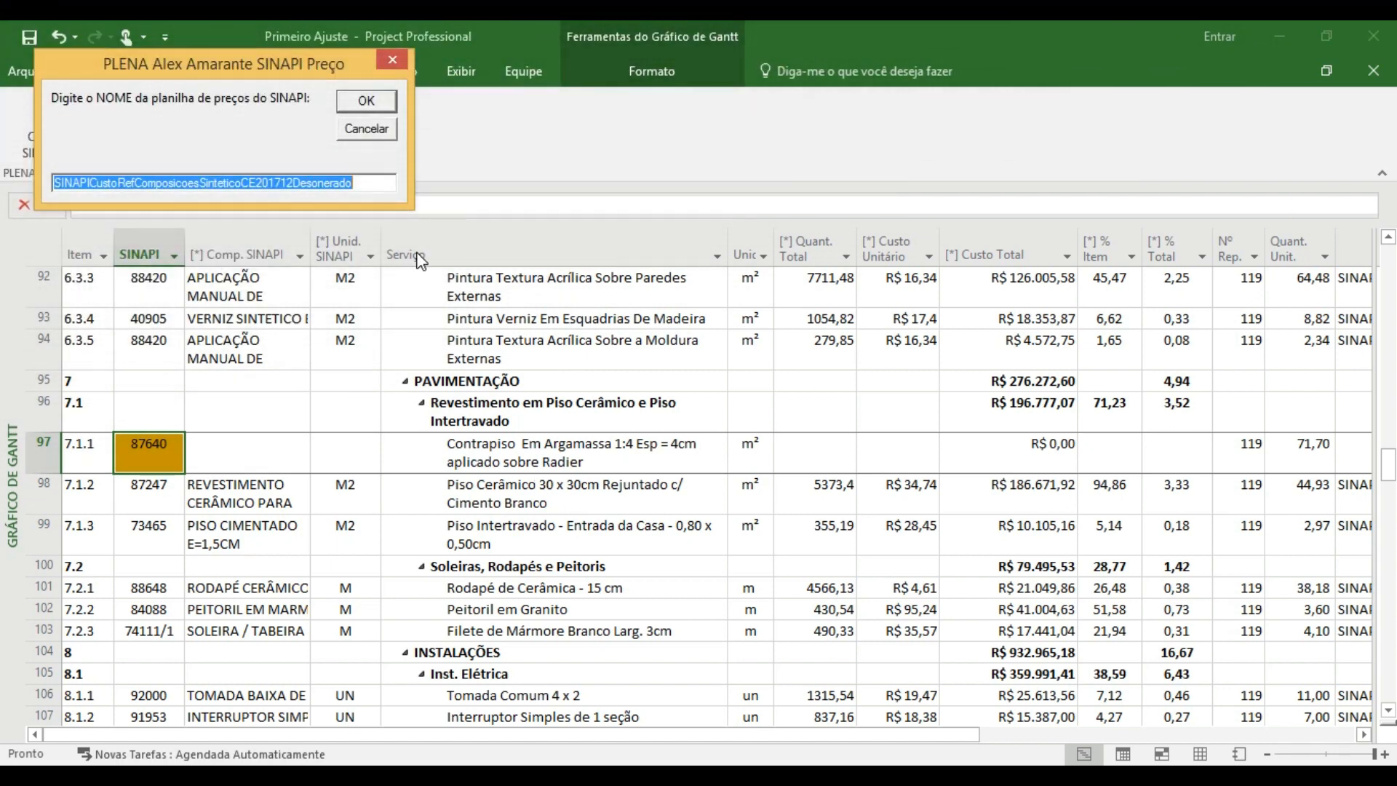
# Step: Back in Project, run the import from SINAPICustoRefComposicoesSinteticoCE201712Desonerado with 2 decimal places for the total quantity and dismiss the closing message
pyautogui.click(368, 100)
pyautogui.click(368, 101)
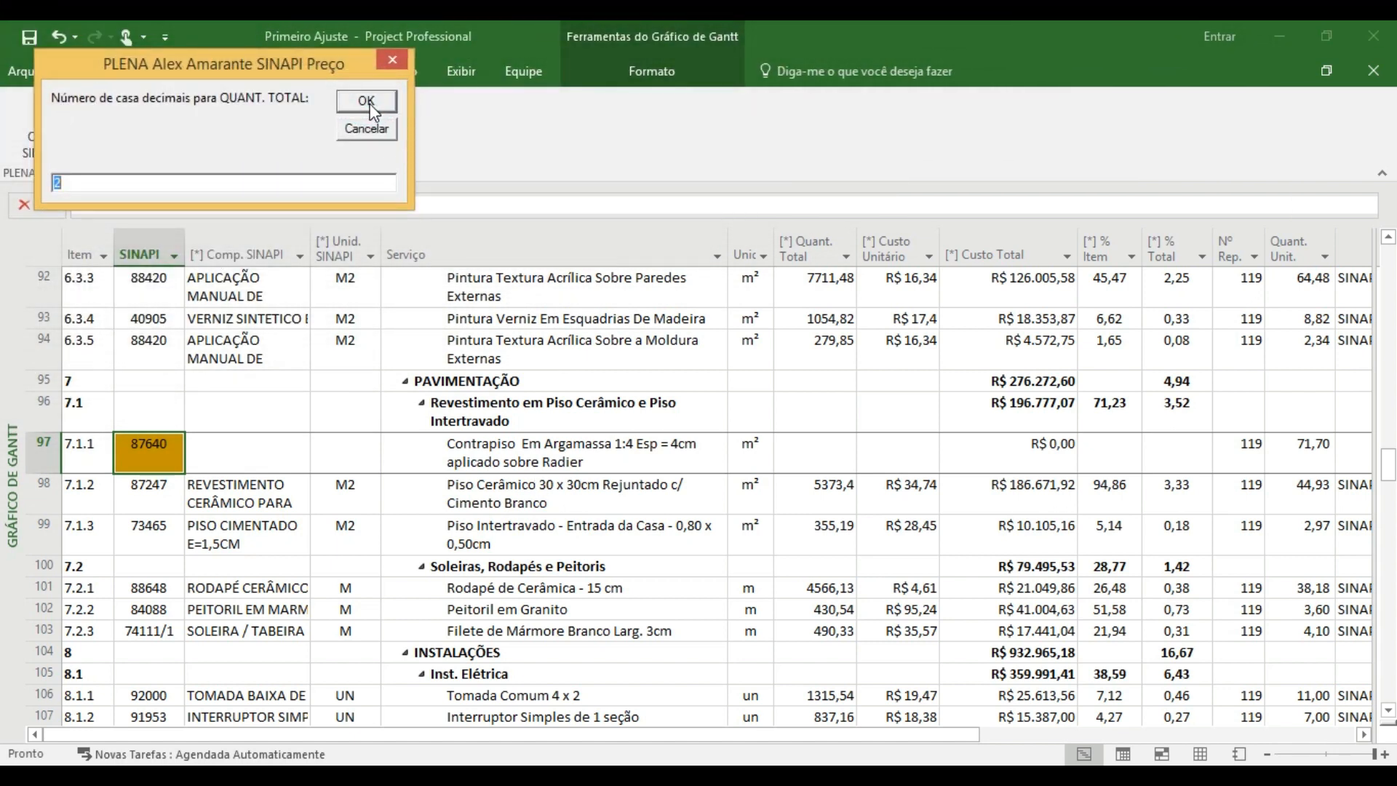
pyautogui.click(368, 103)
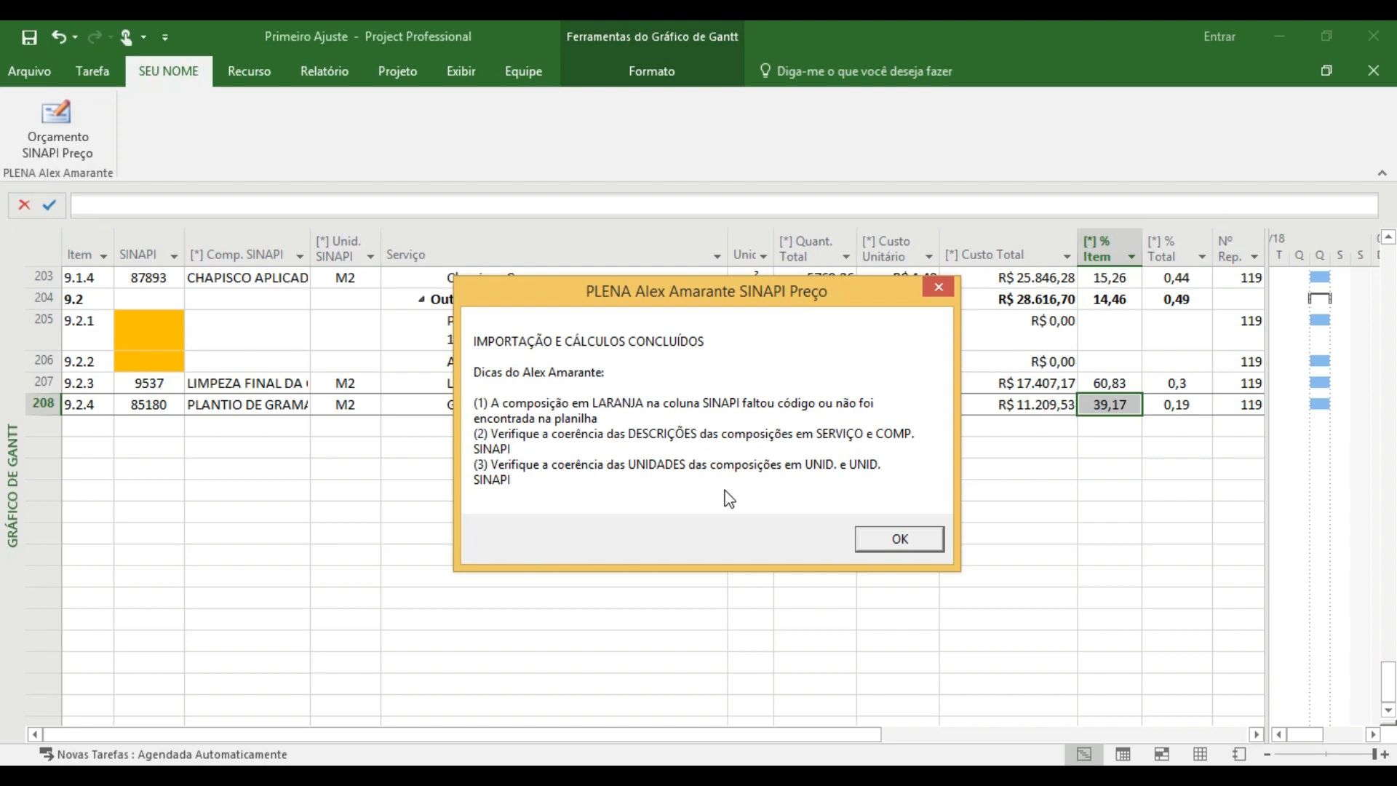
pyautogui.click(940, 285)
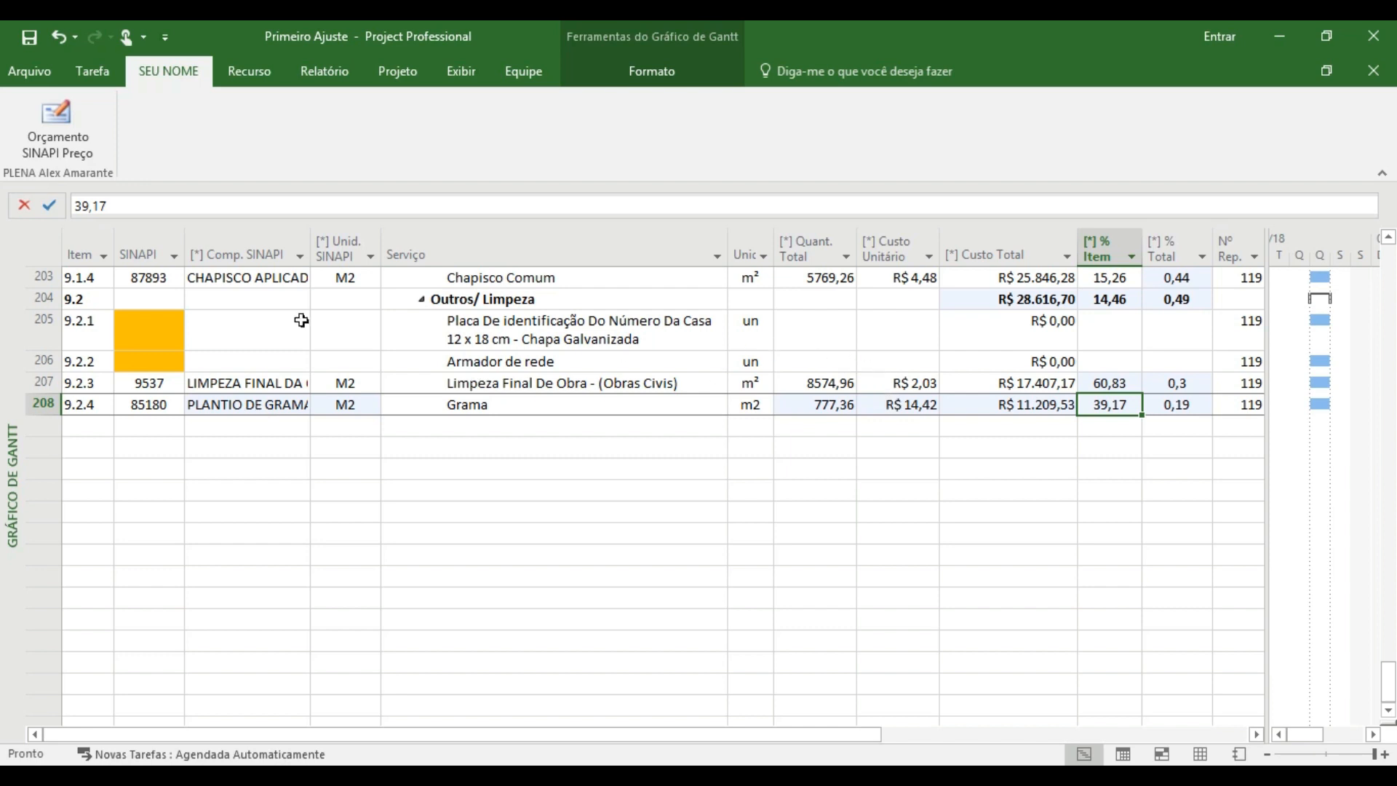
# Step: Go up from the end of the recalculated budget to the SINAPI code of item 8.7.1.1
pyautogui.click(166, 346)
pyautogui.press('Up')
pyautogui.press('Up')
pyautogui.press('Up')
pyautogui.press('Up')
pyautogui.press('Up')
pyautogui.press('Up')
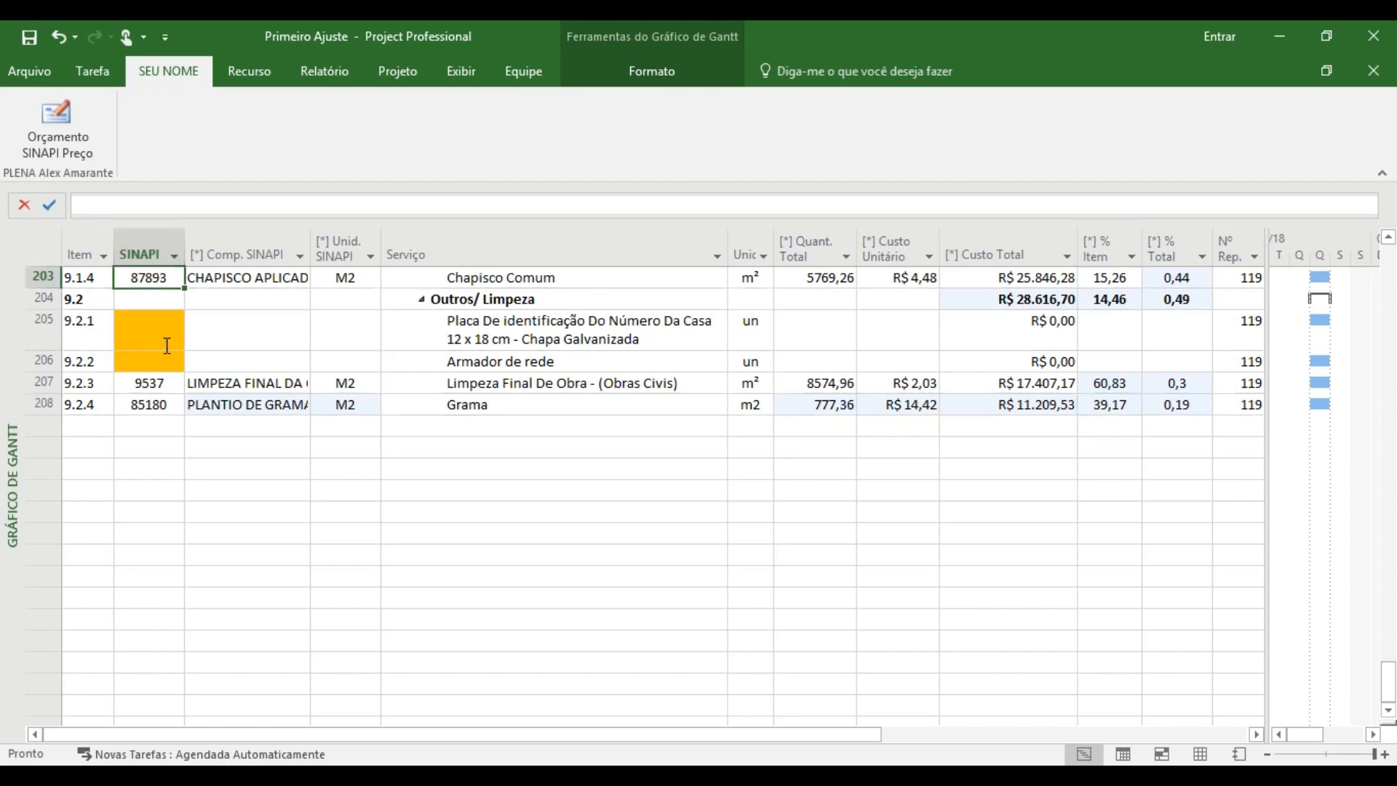
pyautogui.press('Up')
pyautogui.press('Up')
pyautogui.press('Up')
pyautogui.press('Up')
pyautogui.press('Up')
pyautogui.press('Up')
pyautogui.press('Up')
pyautogui.press('Up')
pyautogui.press('Up')
pyautogui.press('Up')
pyautogui.press('Up')
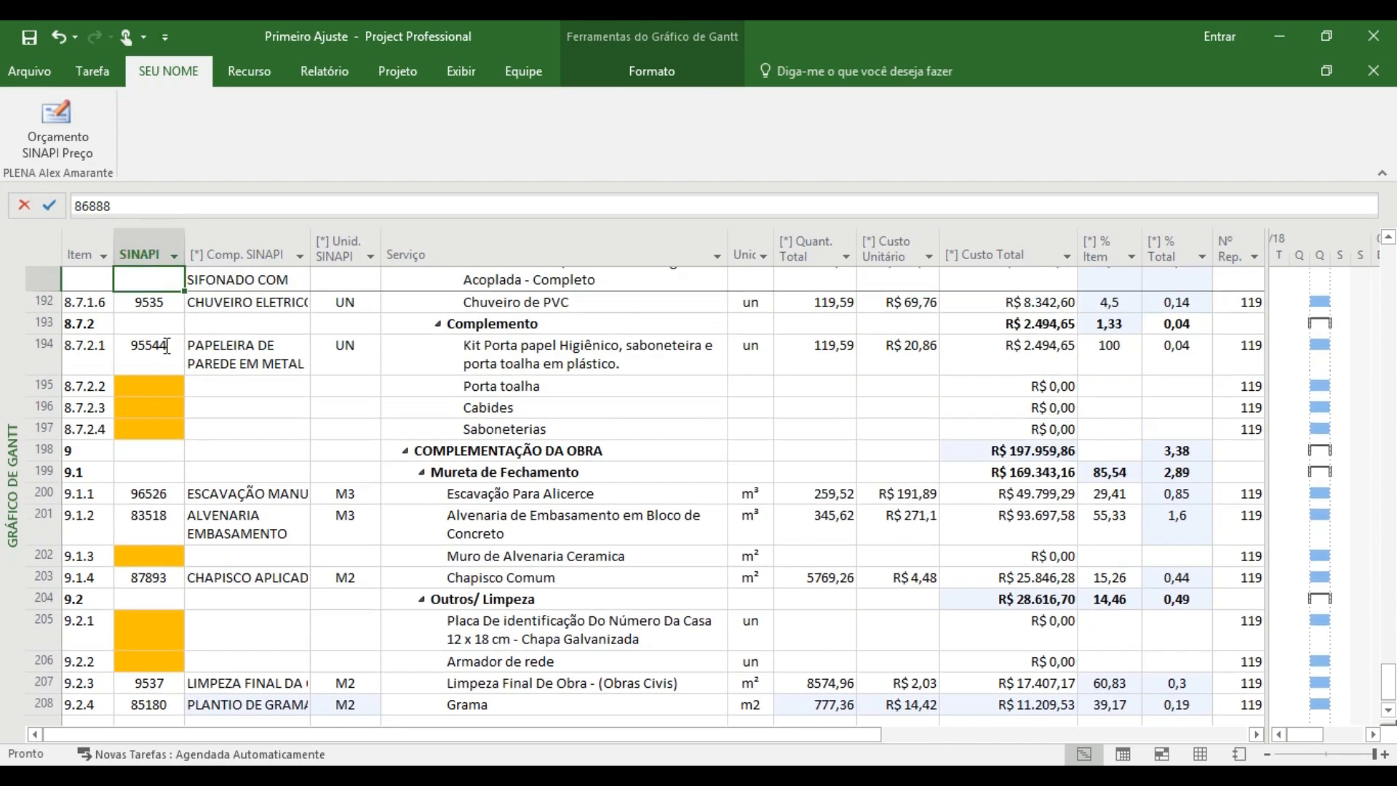
pyautogui.press('Up')
pyautogui.press('Up')
pyautogui.press('Down')
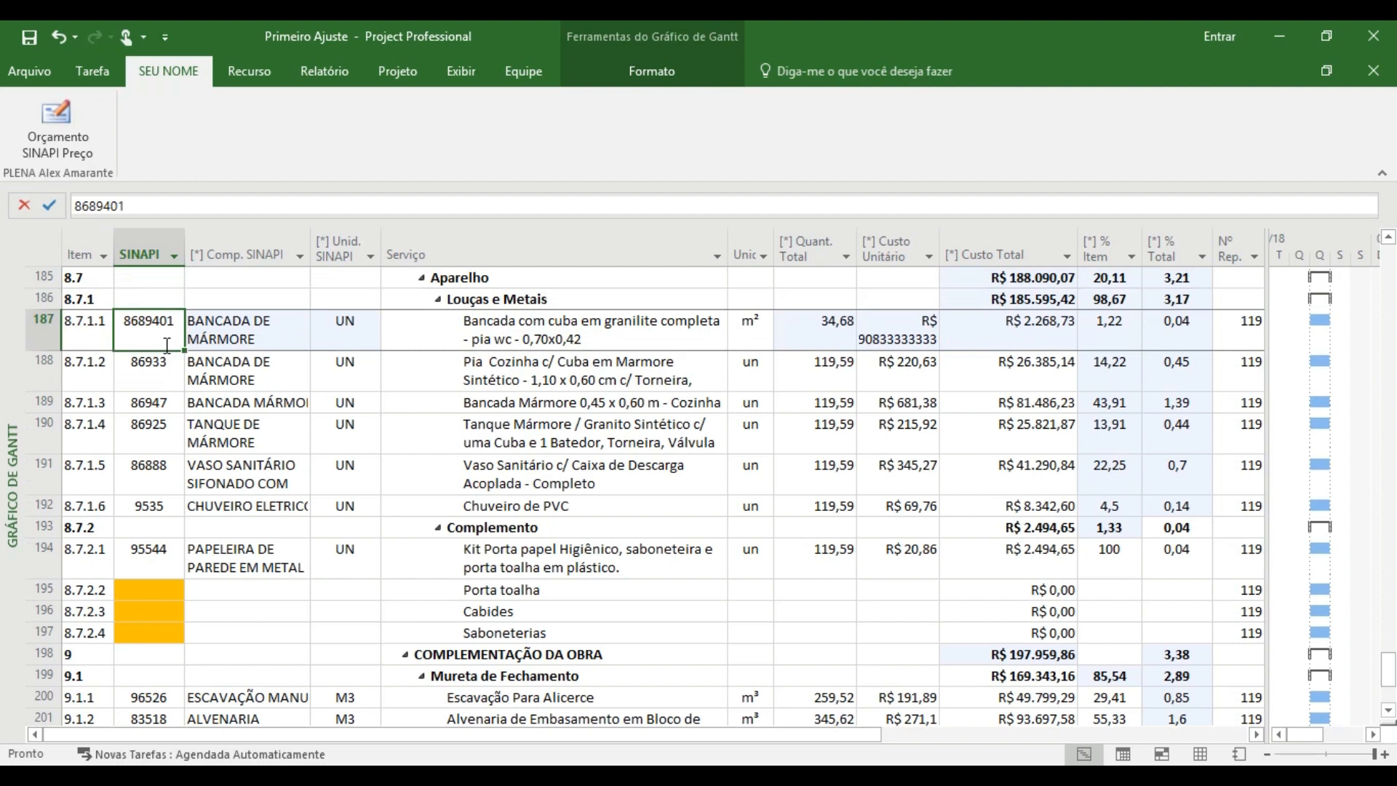
# Step: Review the imported composition, unit, total quantity and unit cost of item 8.7.1.1, and return to its SINAPI code
pyautogui.press('Right')
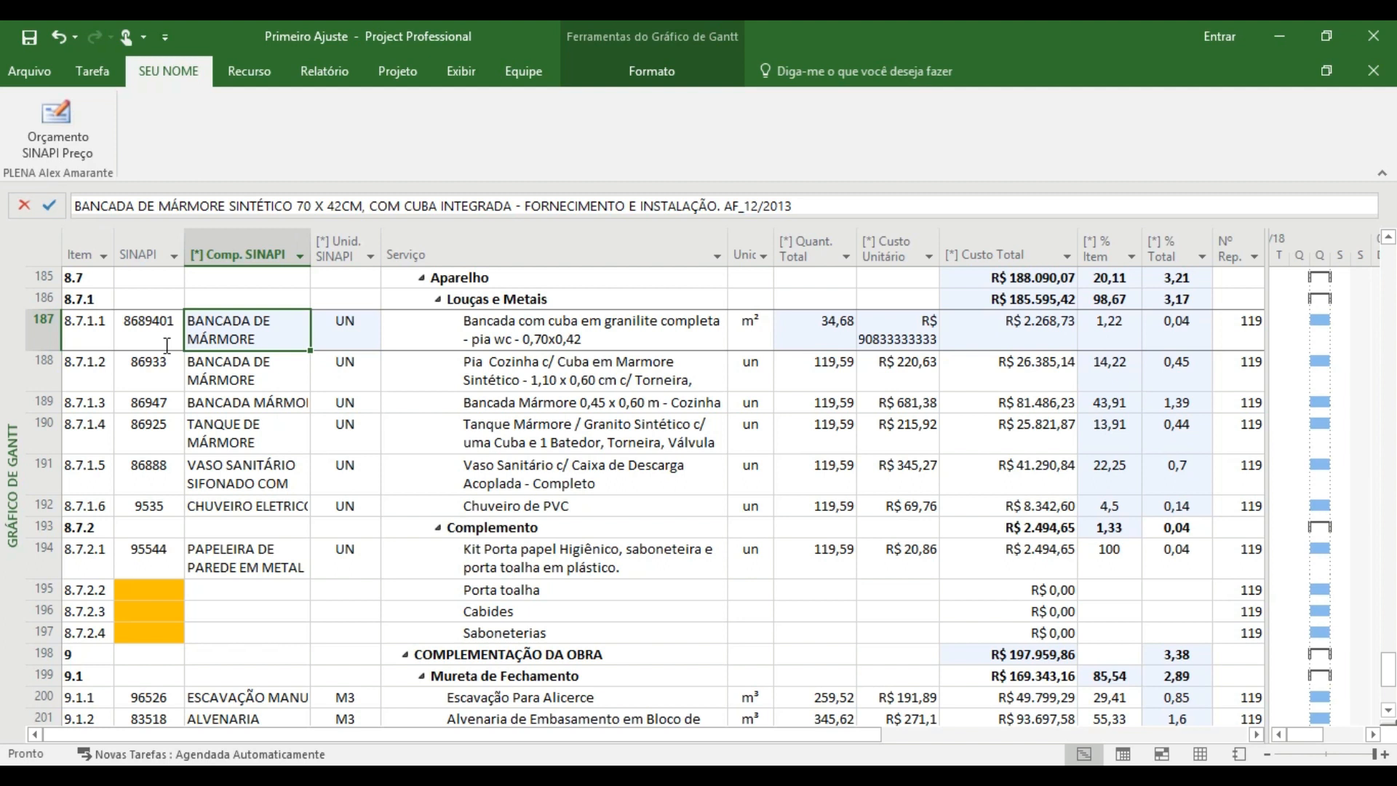
pyautogui.press('Right')
pyautogui.press('Right')
pyautogui.press('Right')
pyautogui.press('Right')
pyautogui.press('Right')
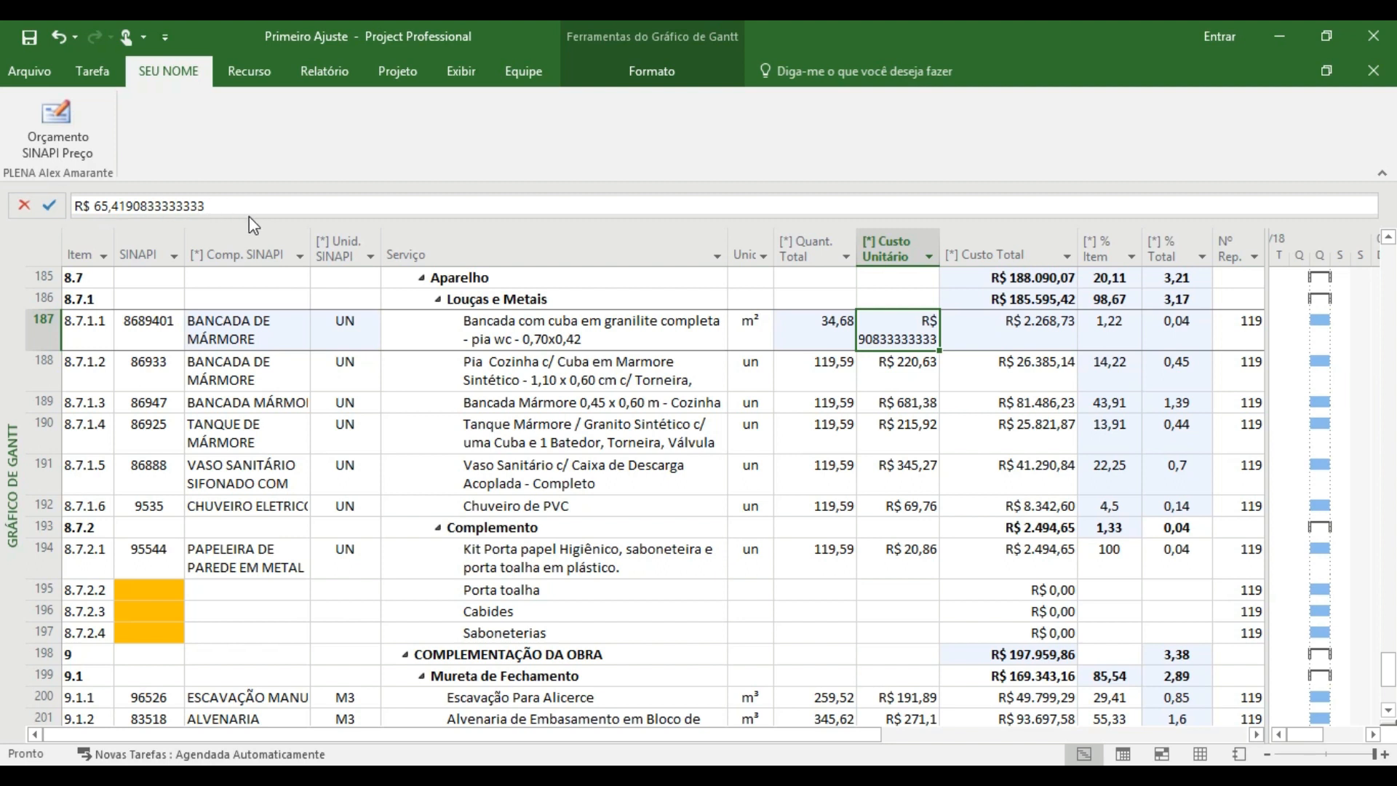
pyautogui.press('Left')
pyautogui.press('Left')
pyautogui.press('Left')
pyautogui.press('Left')
pyautogui.press('Left')
pyautogui.press('Left')
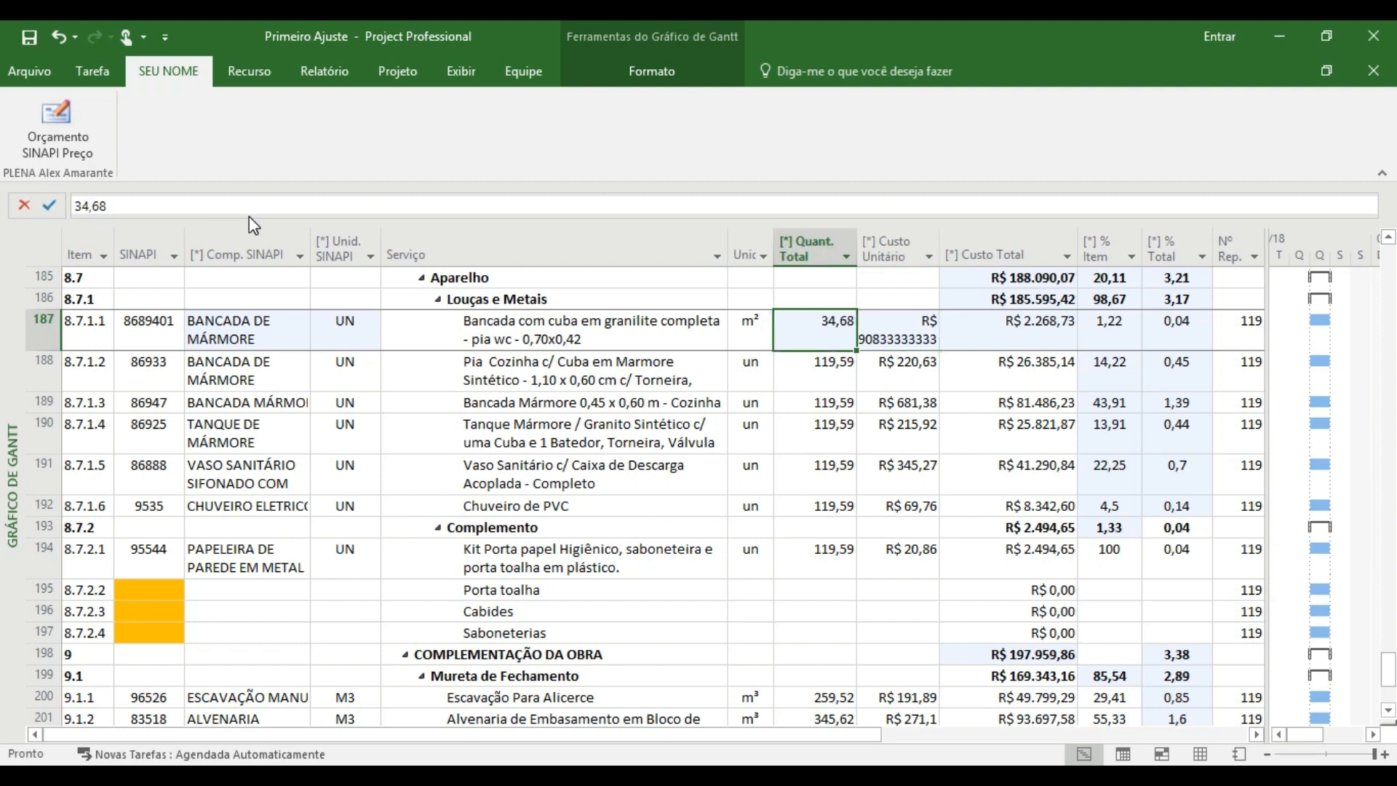
# Step: Go up through the installations items to item 7.1.1, the mortar subfloor under Pavimentação
pyautogui.press('Up')
pyautogui.press('Up')
pyautogui.press('Up')
pyautogui.press('Up')
pyautogui.press('Up')
pyautogui.press('Up')
pyautogui.press('Up')
pyautogui.press('Up')
pyautogui.press('Up')
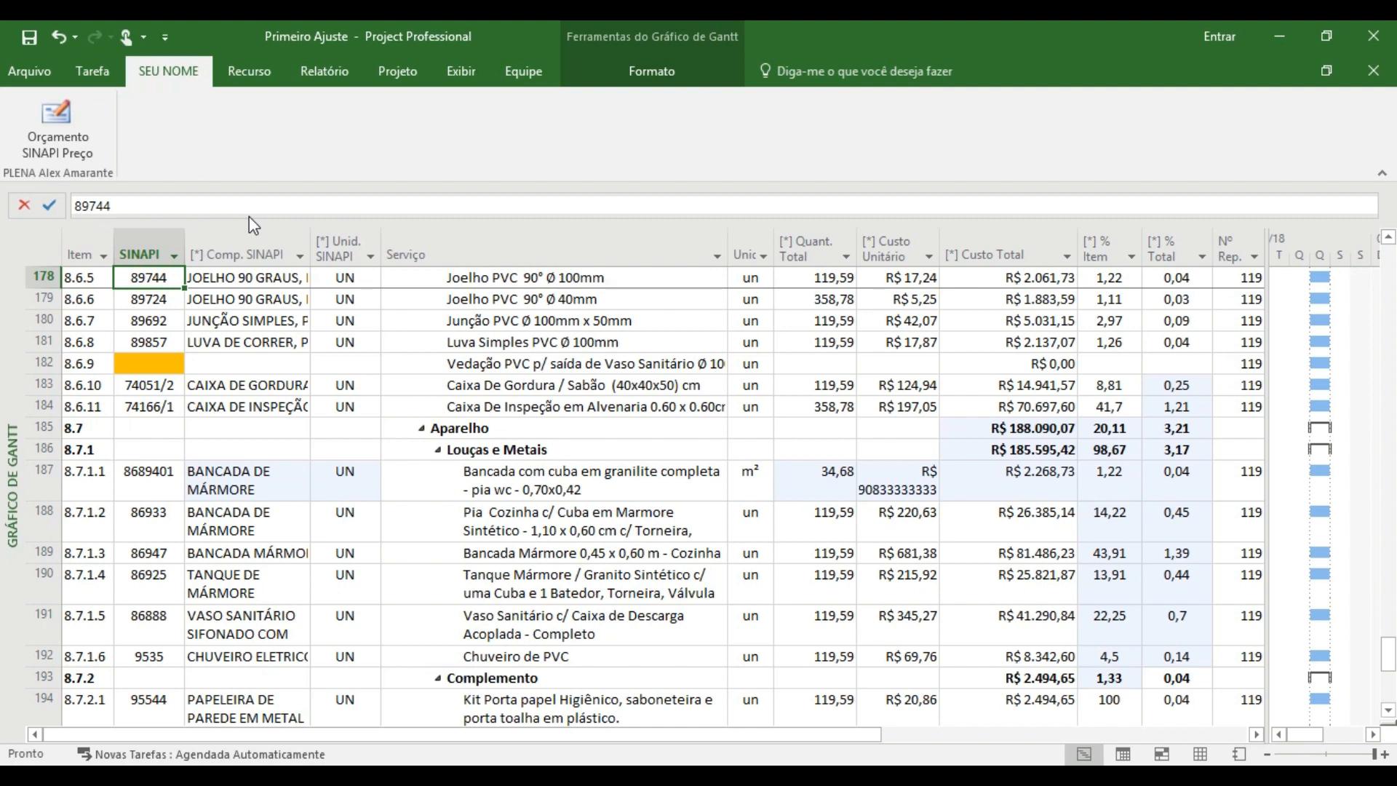
pyautogui.press('pageup')
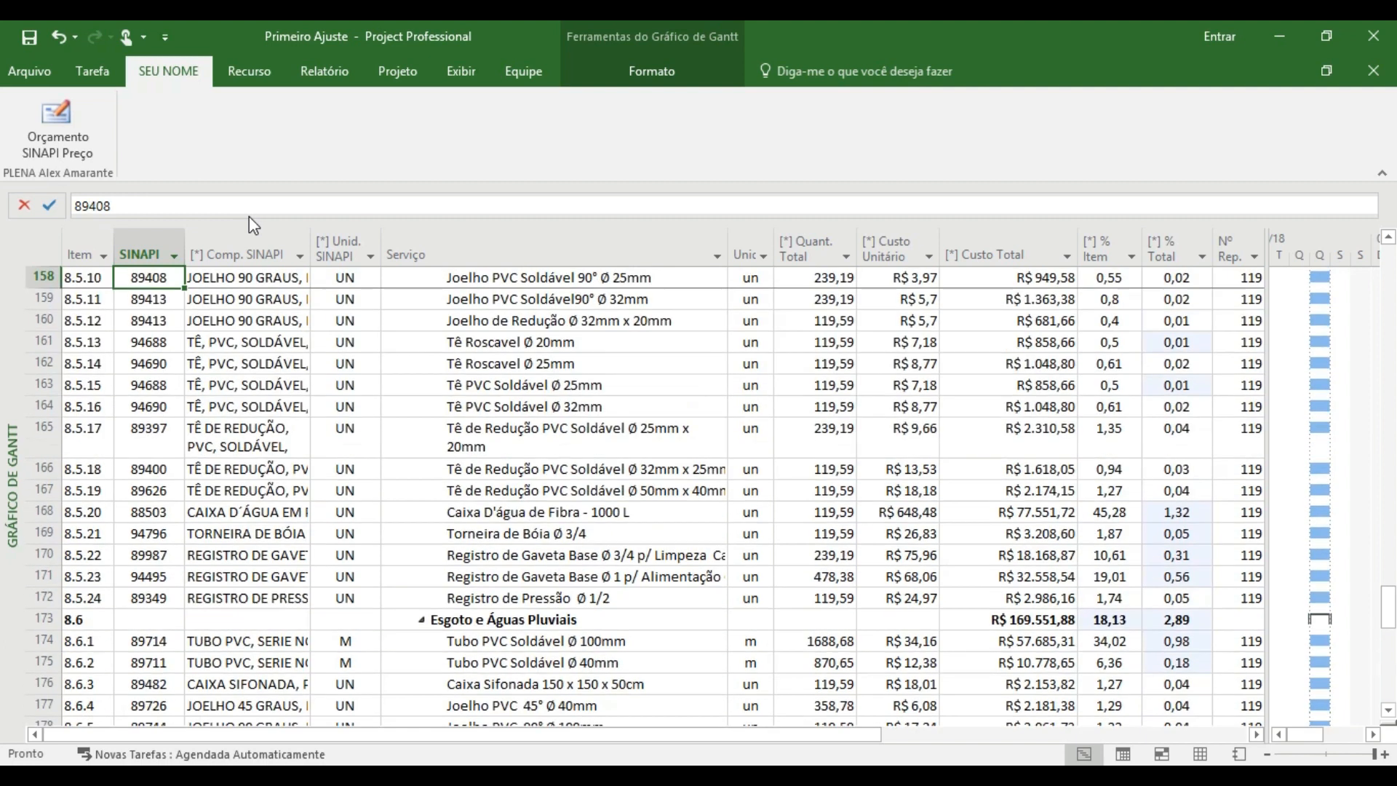
pyautogui.press('pageup')
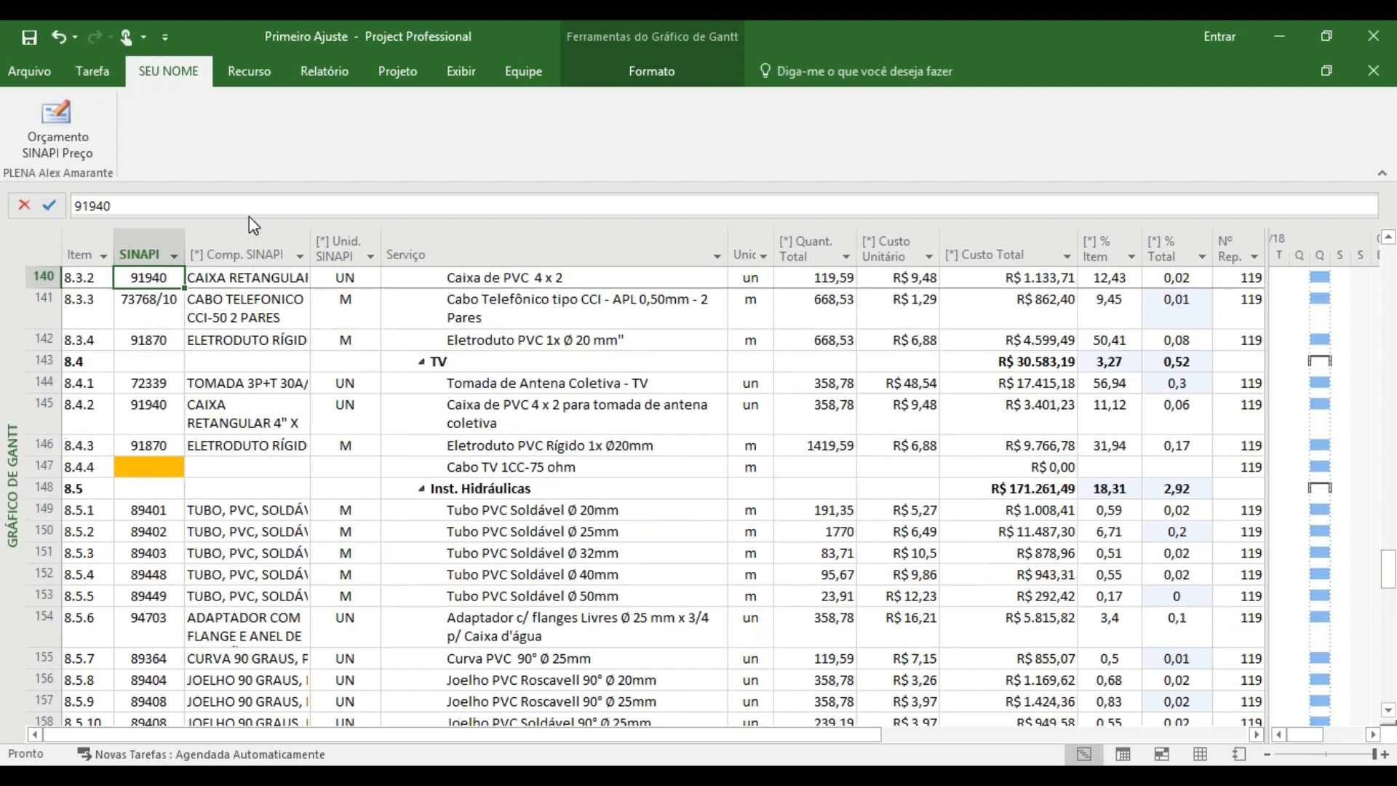
pyautogui.press('pageup')
pyautogui.press('pageup')
pyautogui.press('pageup')
pyautogui.press('Down')
pyautogui.press('Down')
pyautogui.press('Down')
pyautogui.press('Down')
pyautogui.press('Down')
pyautogui.press('Down')
pyautogui.press('Down')
pyautogui.press('Down')
pyautogui.press('Down')
pyautogui.press('Down')
pyautogui.press('Down')
pyautogui.press('Down')
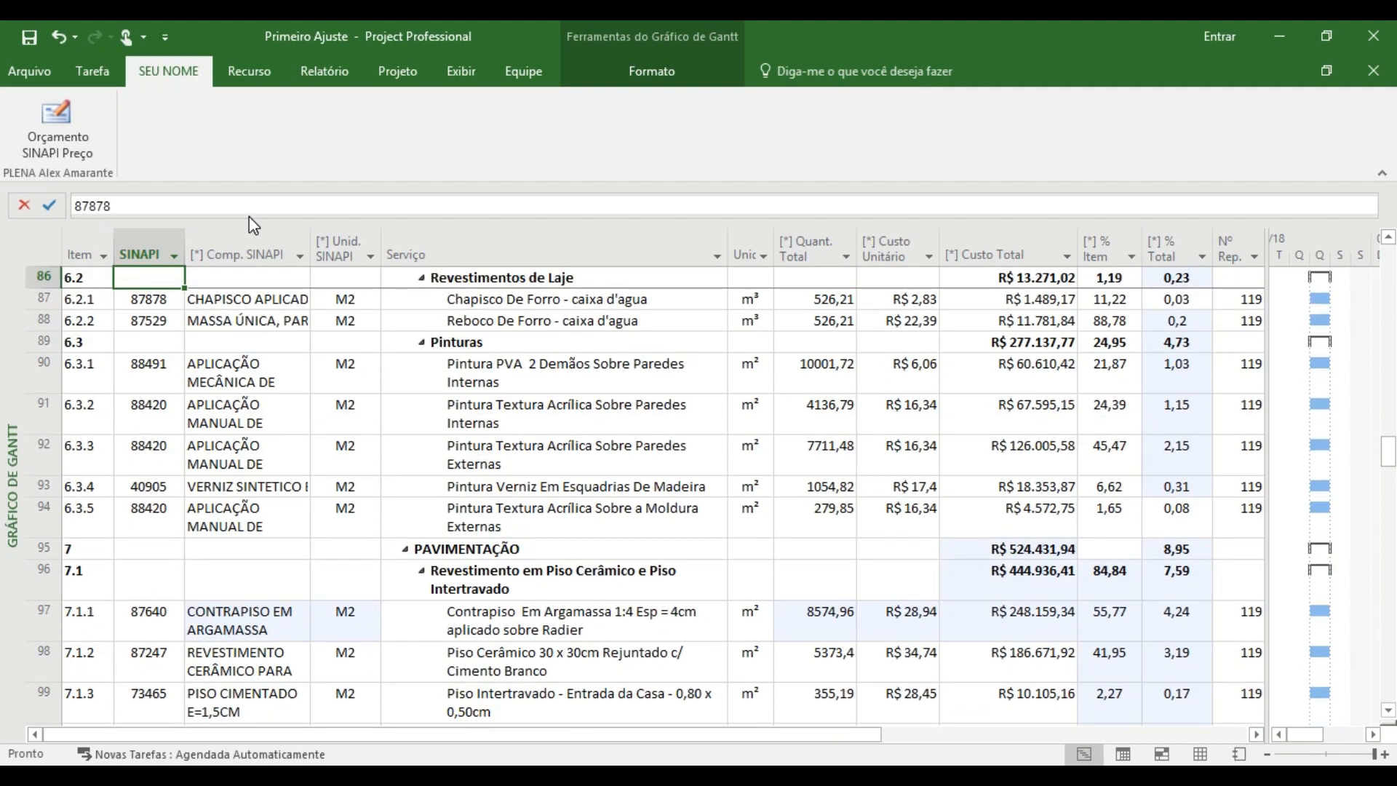
# Step: Compare the imported composition and SINAPI unit of item 7.1.1 with its service description
pyautogui.press('Right')
pyautogui.press('Up')
pyautogui.press('Right')
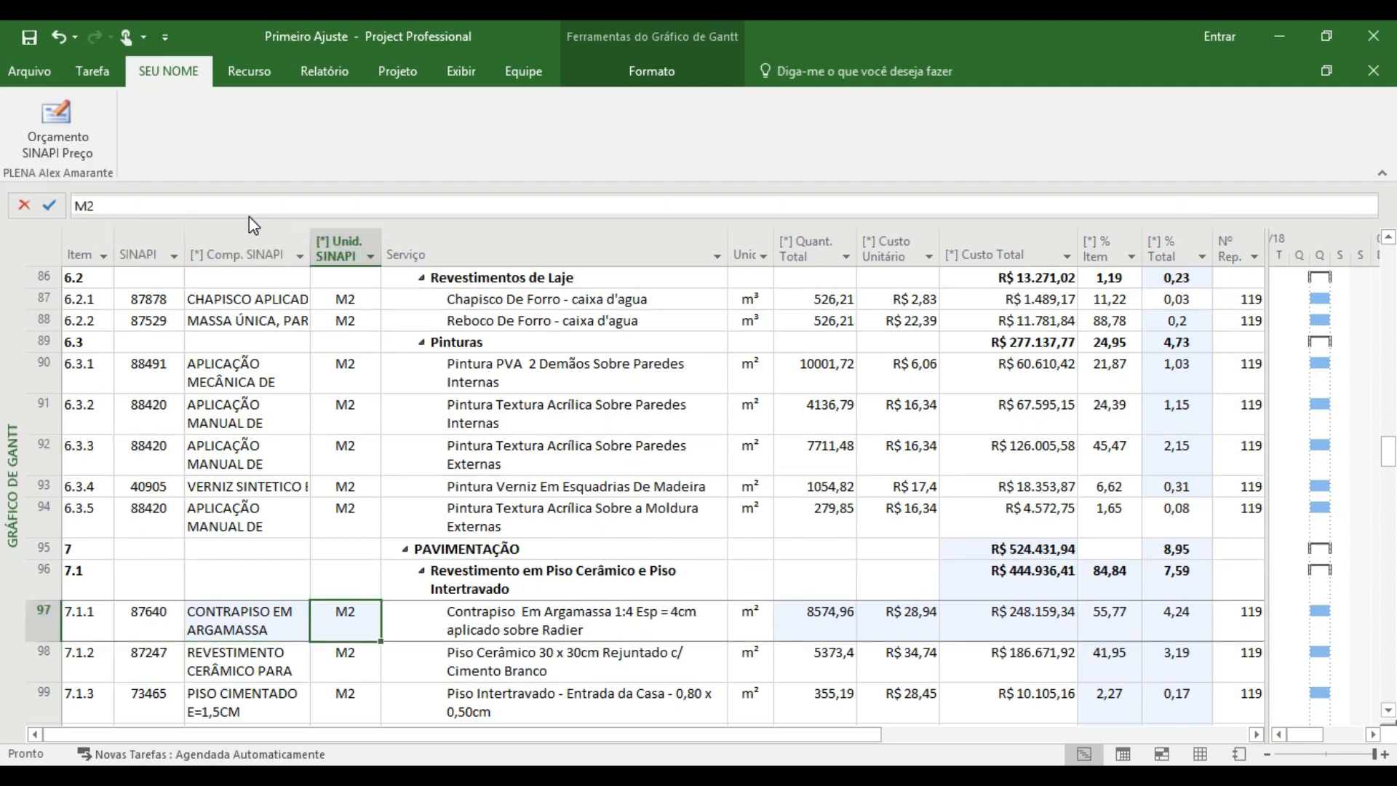
pyautogui.press('Left')
pyautogui.press('Right')
pyautogui.press('Right')
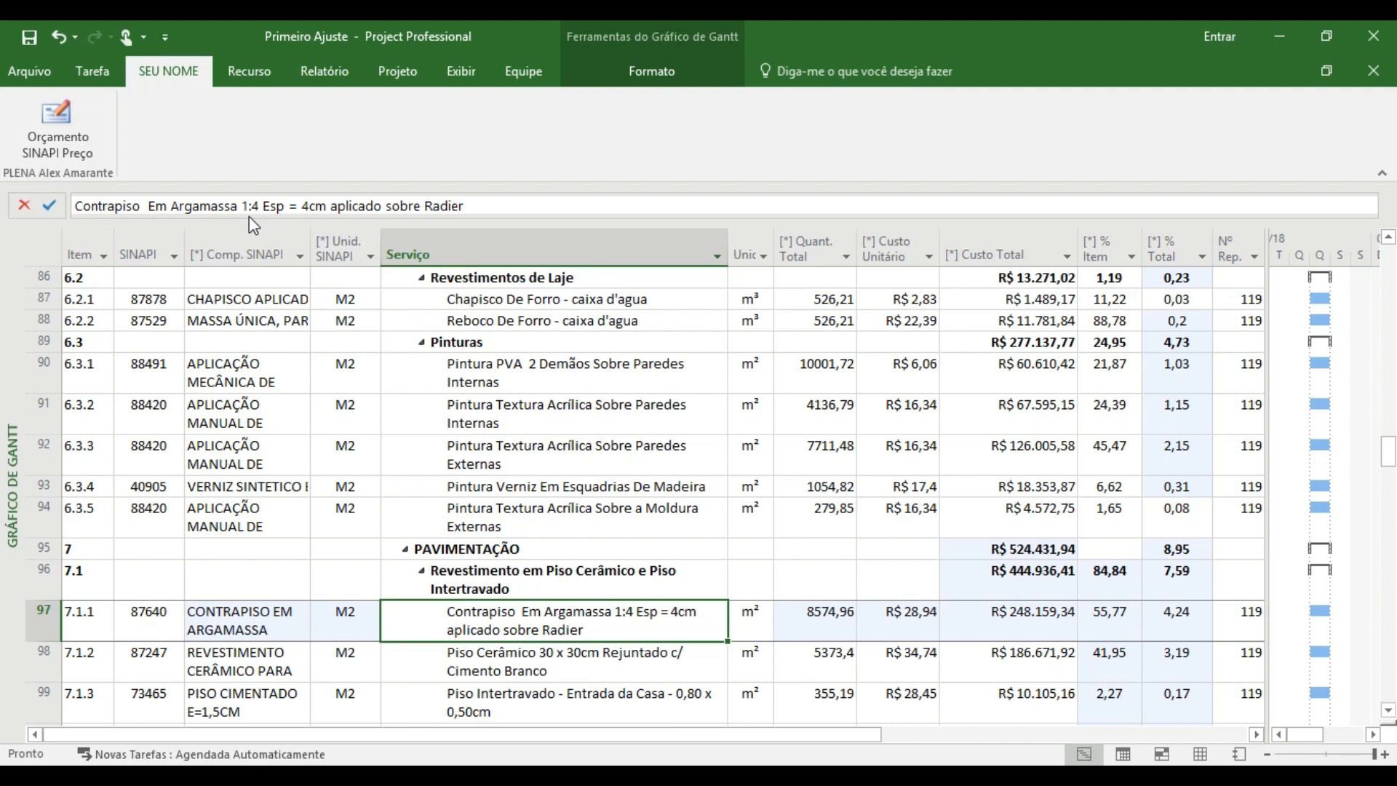
# Step: Return to the beginning of the budget and inspect the missing SINAPI codes of items 1.2 and 2.1.1
pyautogui.press('pageup')
pyautogui.press('pageup')
pyautogui.press('pageup')
pyautogui.press('pageup')
pyautogui.press('pageup')
pyautogui.press('pageup')
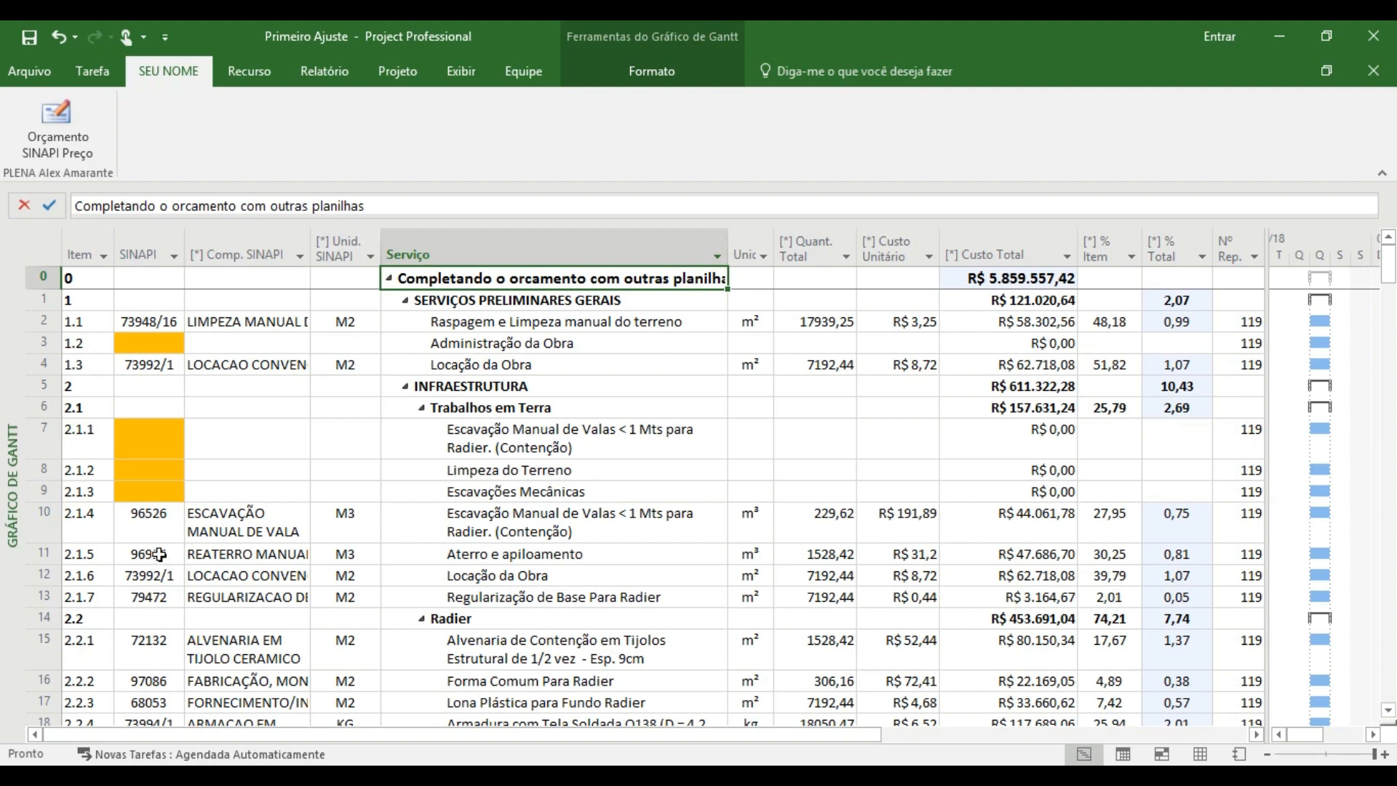
pyautogui.click(162, 343)
pyautogui.click(162, 436)
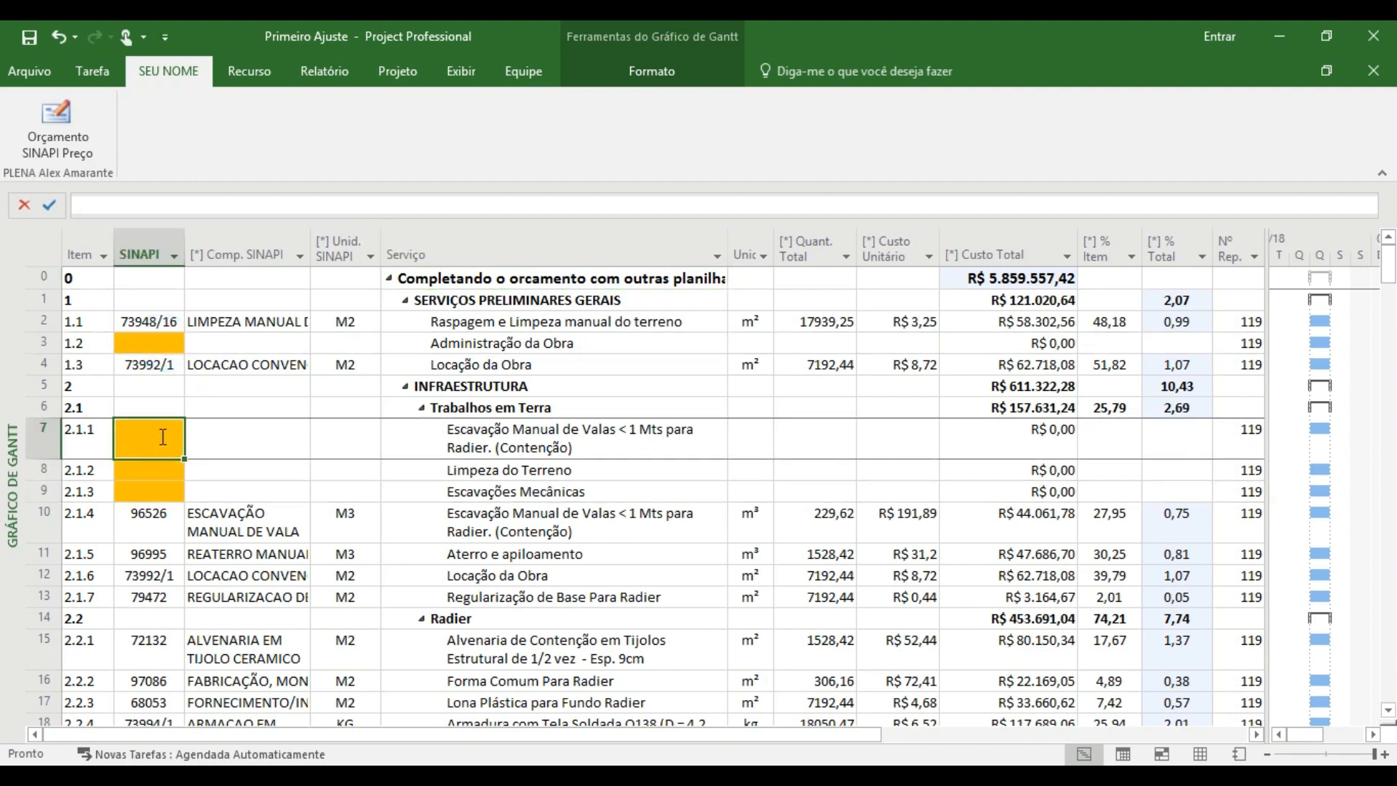
# Step: Compare the SINAPI code, composition and unit of item 2.1.4, the manual trench excavation, with its service description
pyautogui.press('Down')
pyautogui.press('Down')
pyautogui.press('Right')
pyautogui.press('Down')
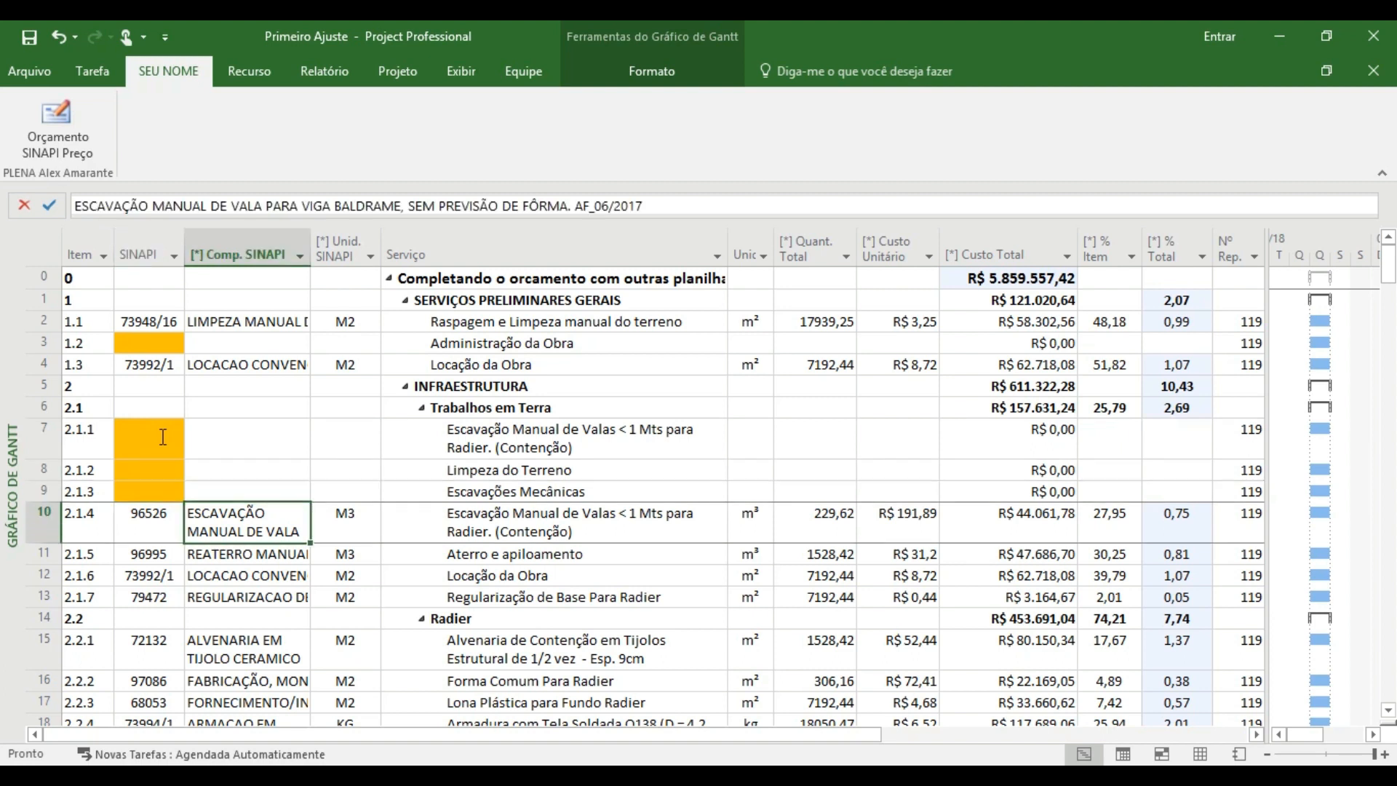
pyautogui.press('Left')
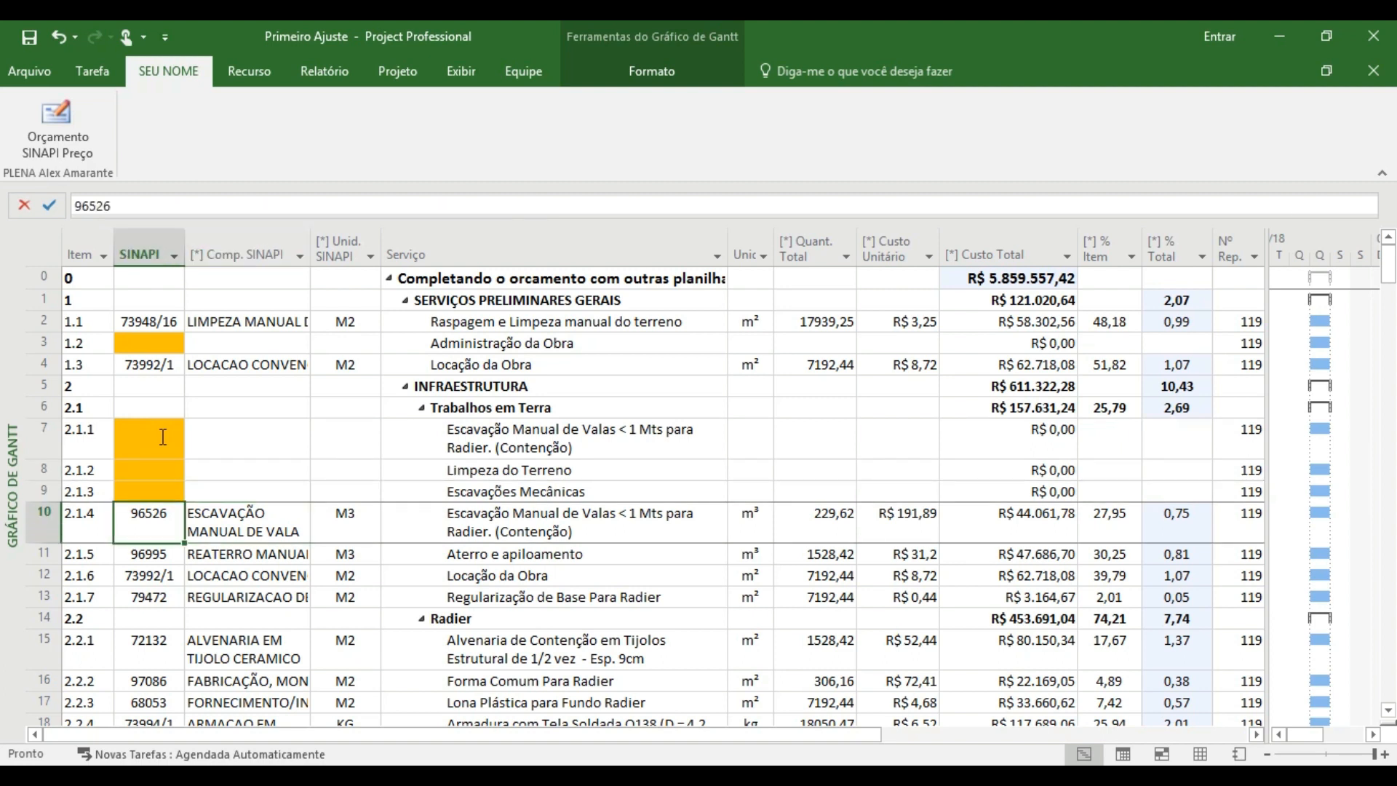
pyautogui.press('Right')
pyautogui.press('Right')
pyautogui.press('Right')
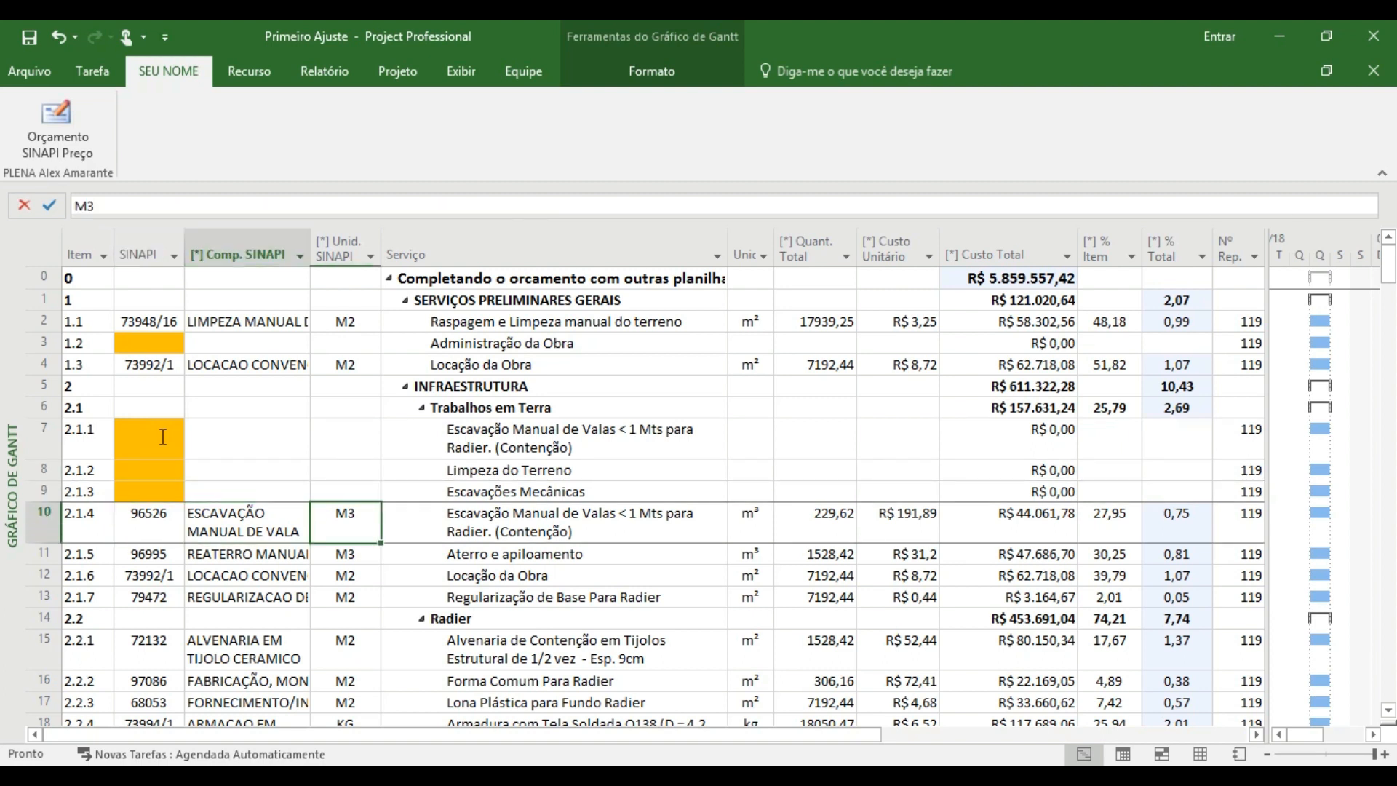
pyautogui.press('Left')
pyautogui.press('Left')
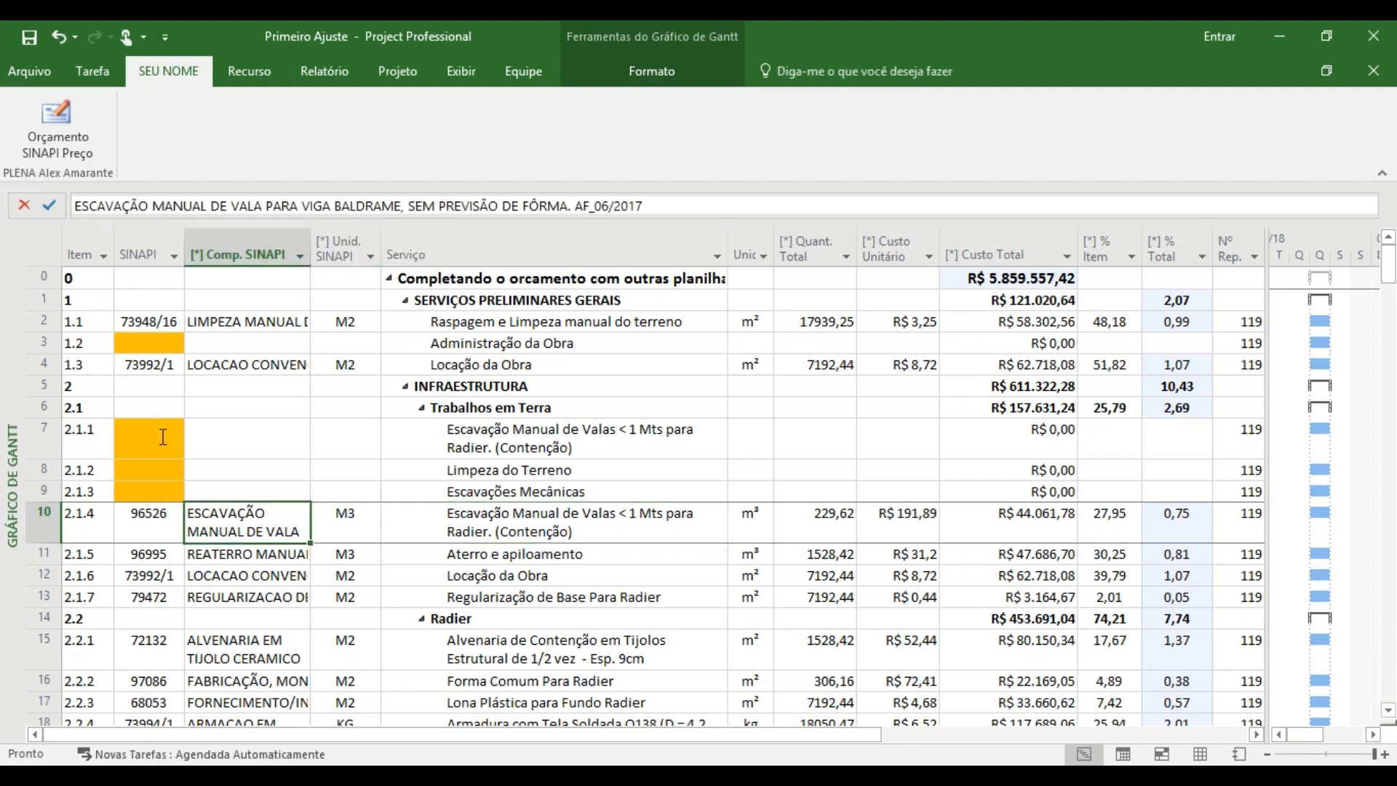
pyautogui.press('Right')
pyautogui.press('Right')
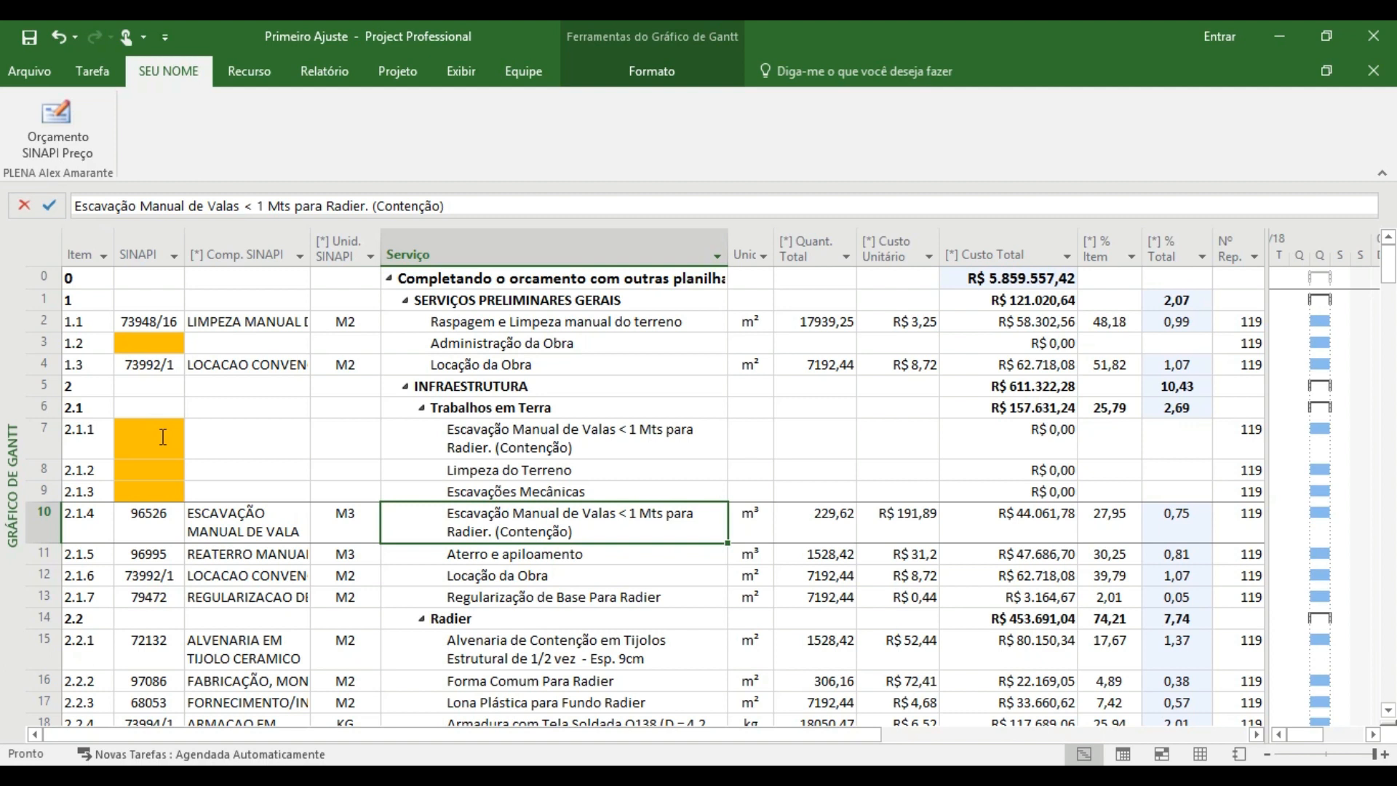
pyautogui.press('Left')
pyautogui.press('Left')
pyautogui.press('Left')
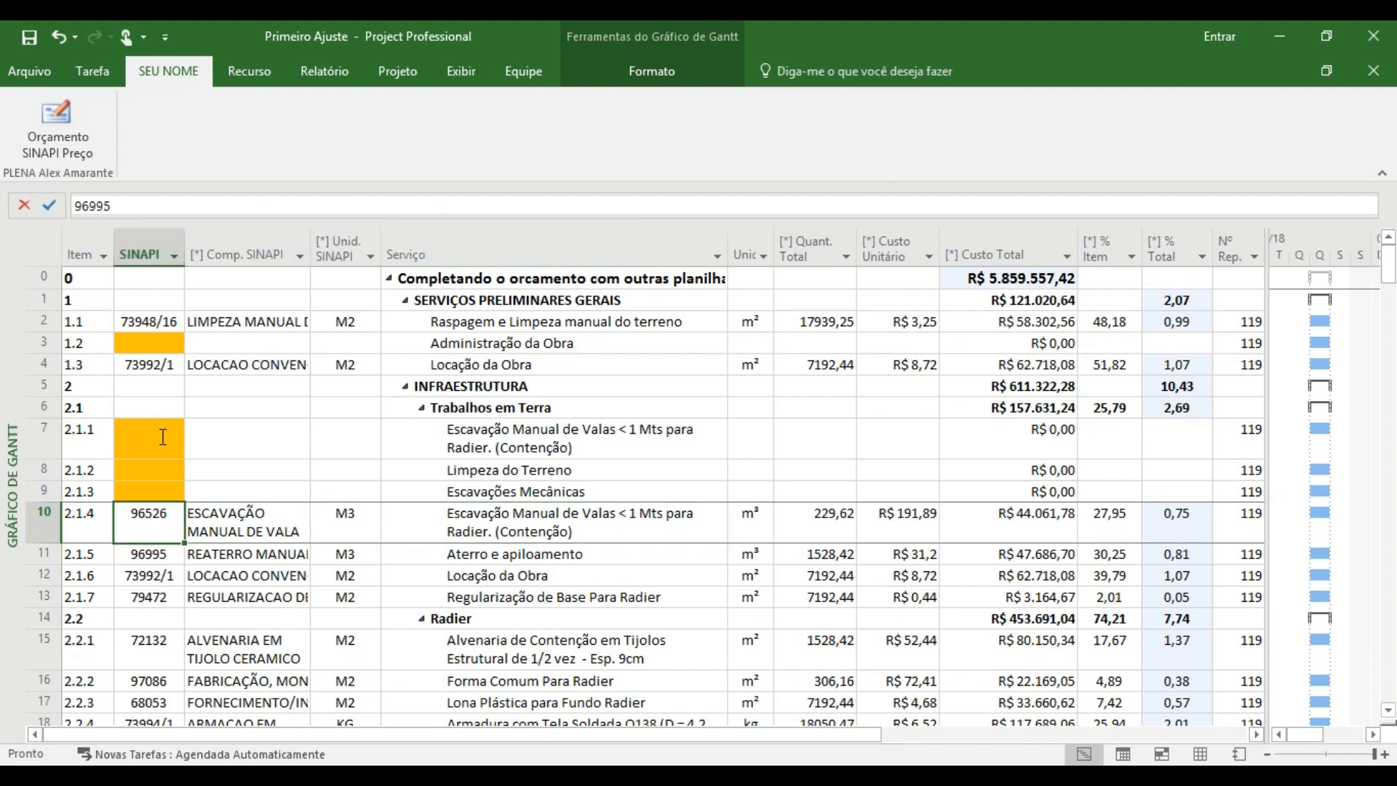
# Step: Look over the SINAPI codes of items 2.1.5 and 2.1.6 under Trabalhos em Terra
pyautogui.press('Down')
pyautogui.press('Down')
pyautogui.press('Up')
pyautogui.press('Down')
pyautogui.press('Up')
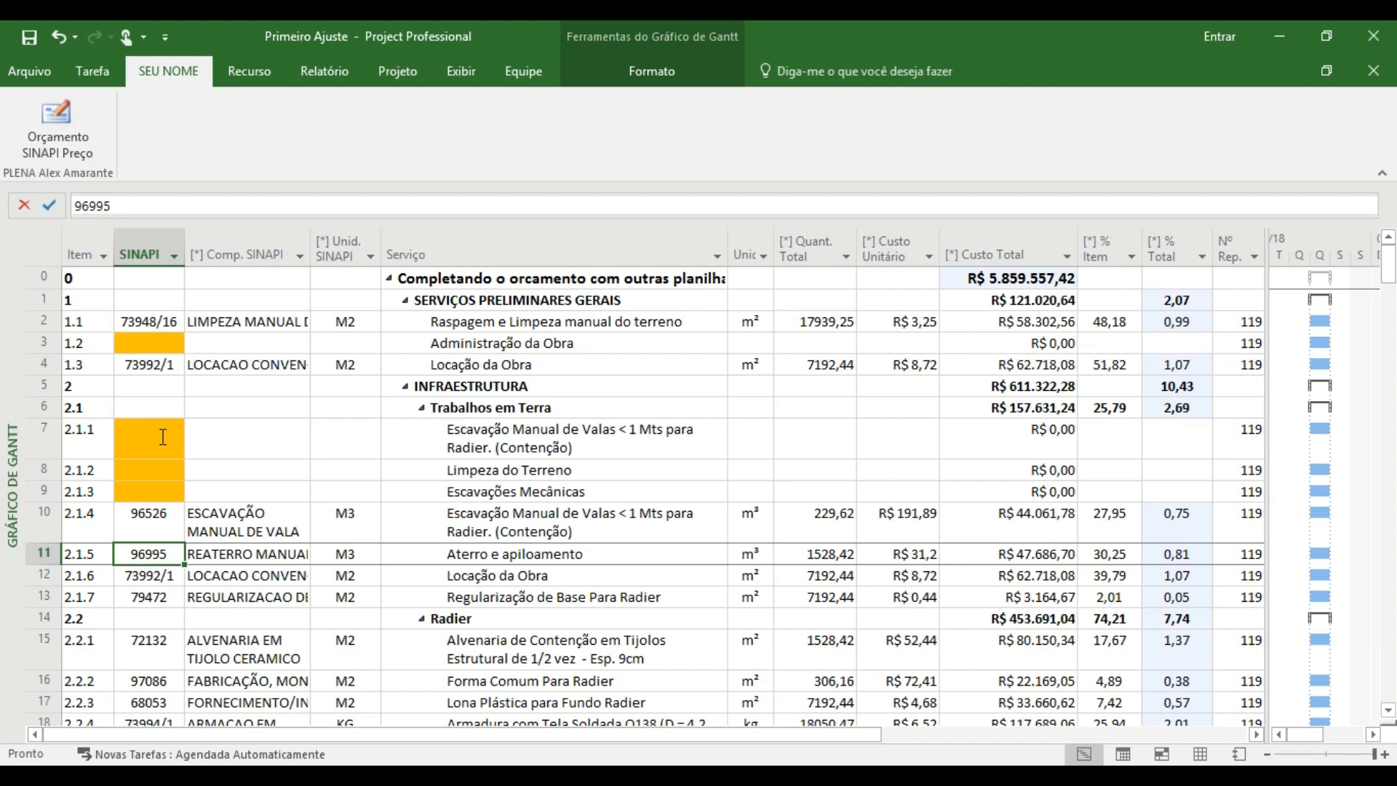
# Step: Widen the task table over the Gantt chart and examine the source price file given for items 2.1.4 to 2.1.6
pyautogui.moveTo(1265, 504); pyautogui.dragTo(1372, 508)
pyautogui.click(1153, 525)
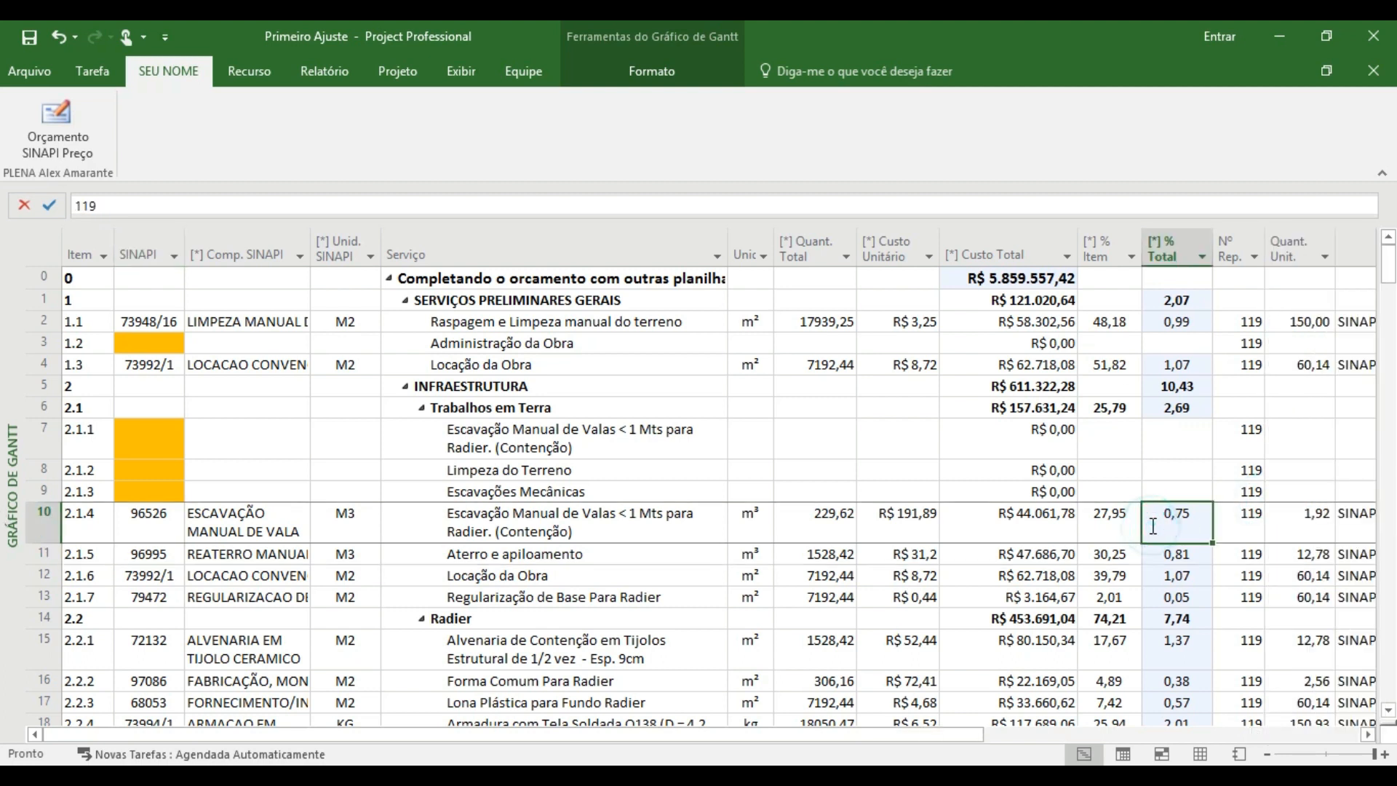
pyautogui.press('Right')
pyautogui.press('Right')
pyautogui.press('Right')
pyautogui.press('Right')
pyautogui.press('Left')
pyautogui.press('Down')
pyautogui.press('Down')
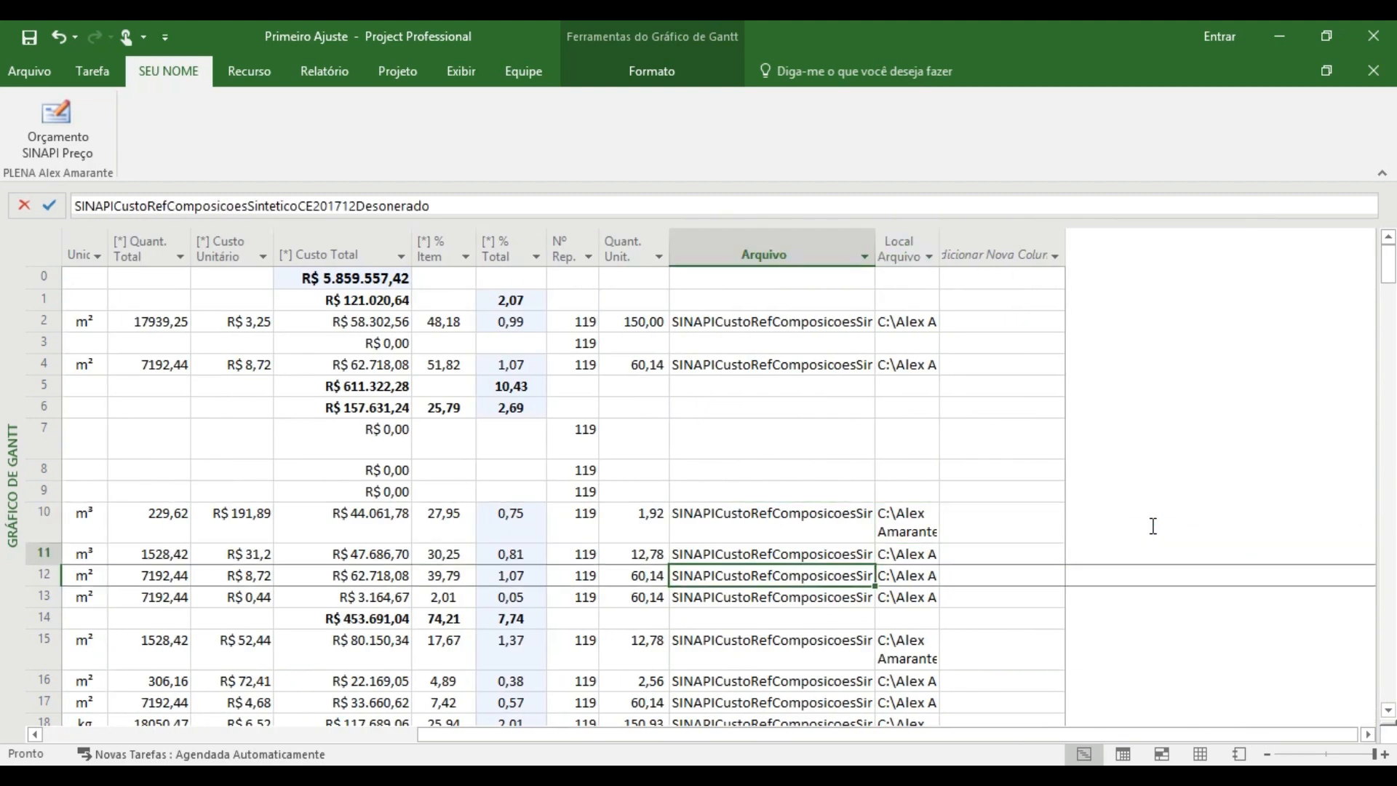
pyautogui.press('Up')
pyautogui.press('Up')
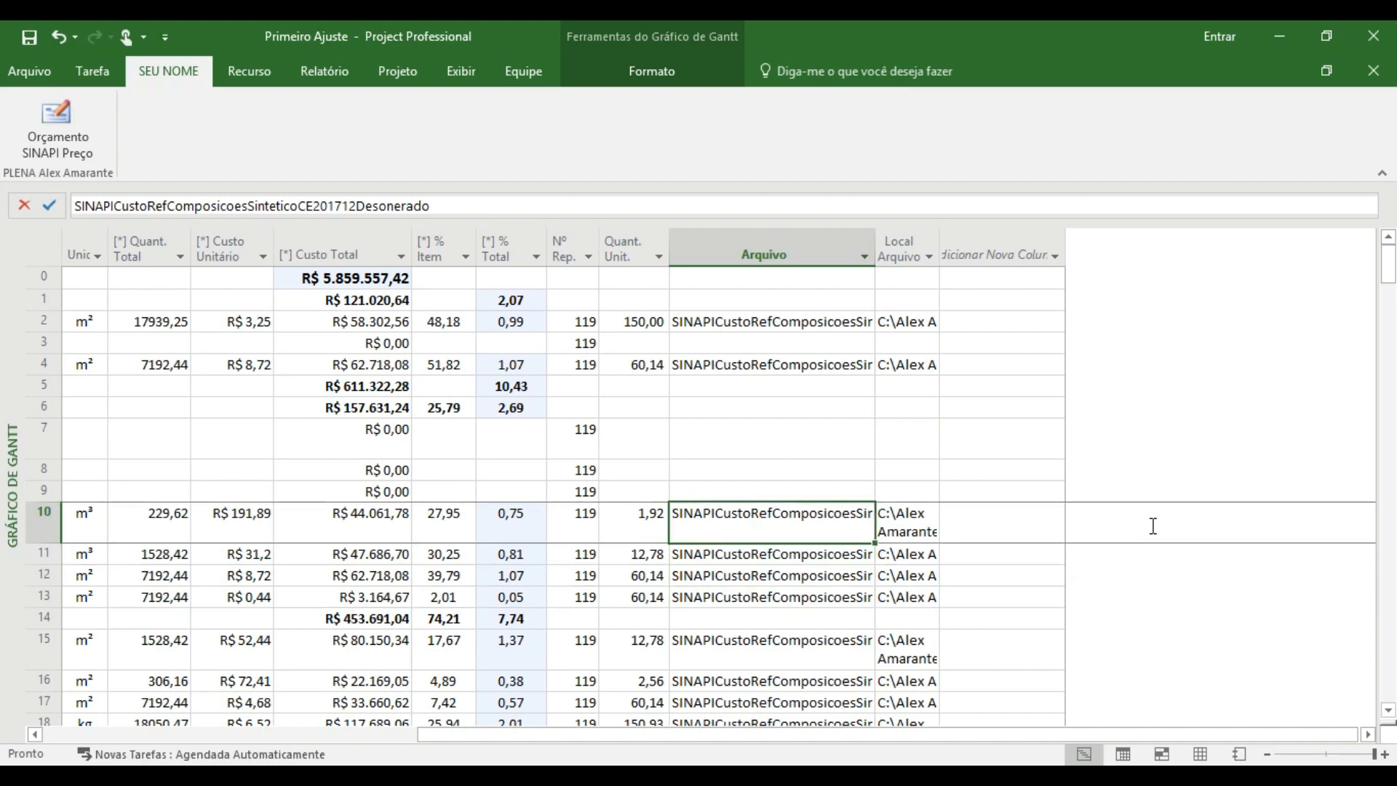
# Step: Review the row of item 2.1.4 from its source file back to its SINAPI composition
pyautogui.press('Left')
pyautogui.press('Left')
pyautogui.press('Left')
pyautogui.press('Left')
pyautogui.press('Left')
pyautogui.press('Left')
pyautogui.press('Left')
pyautogui.press('Left')
pyautogui.press('Left')
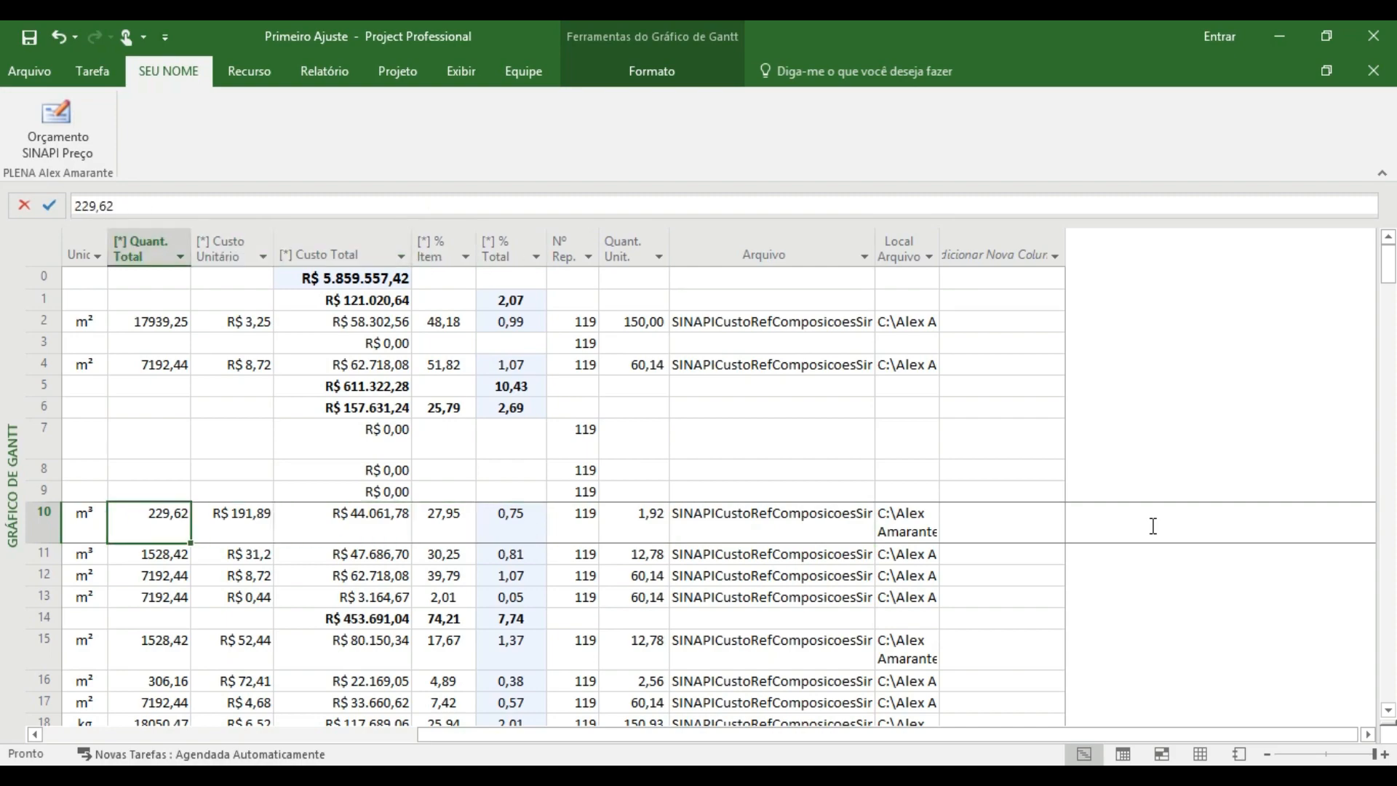
pyautogui.press('Left')
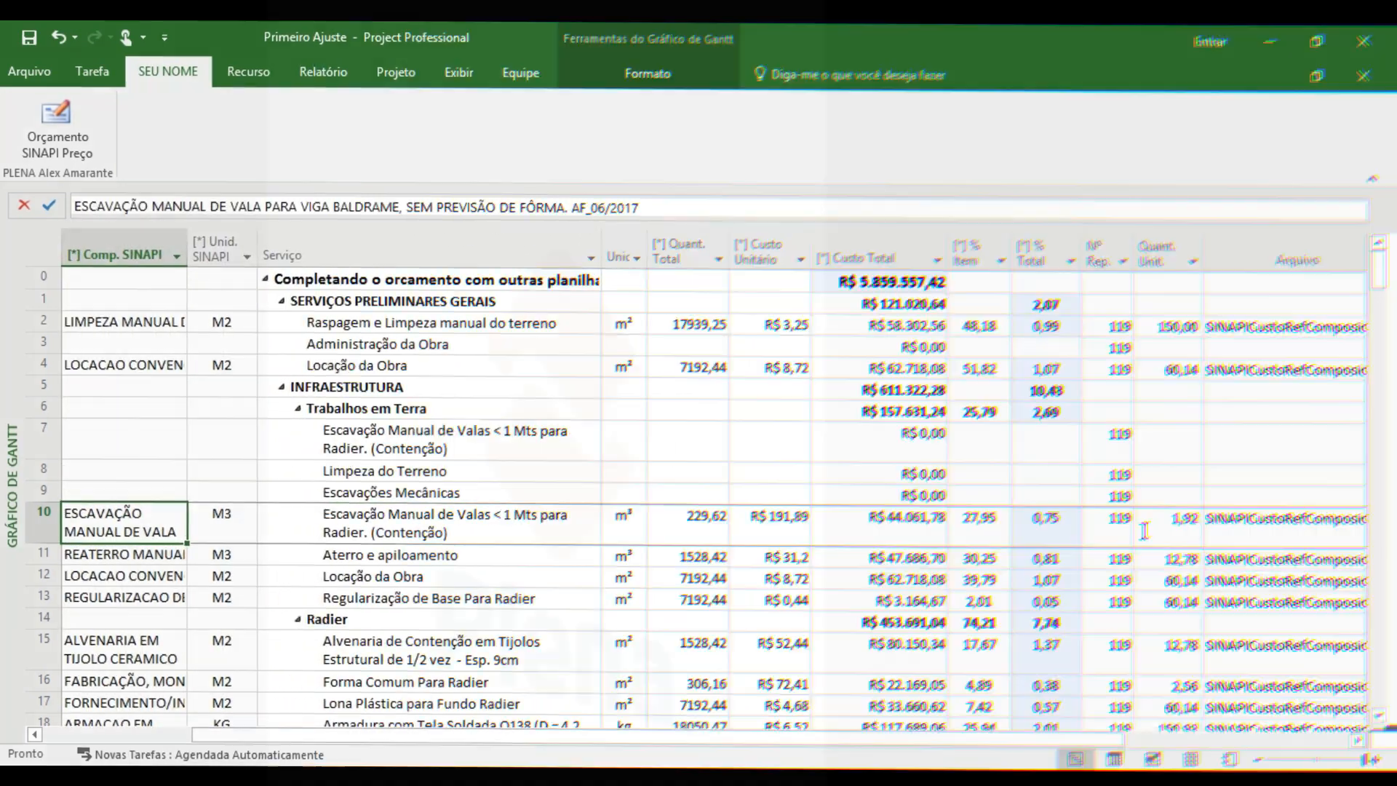